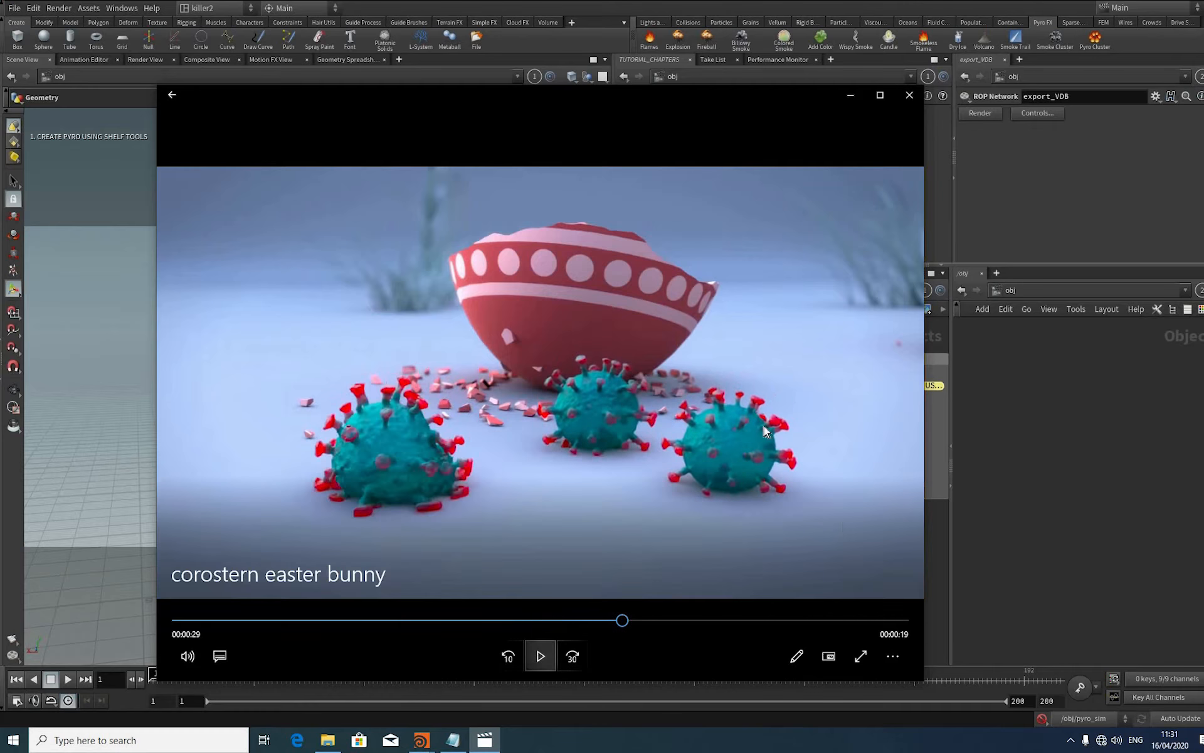
Step: Minimise the easter bunny video and bring the Houdini object network into focus
left_click(850, 96)
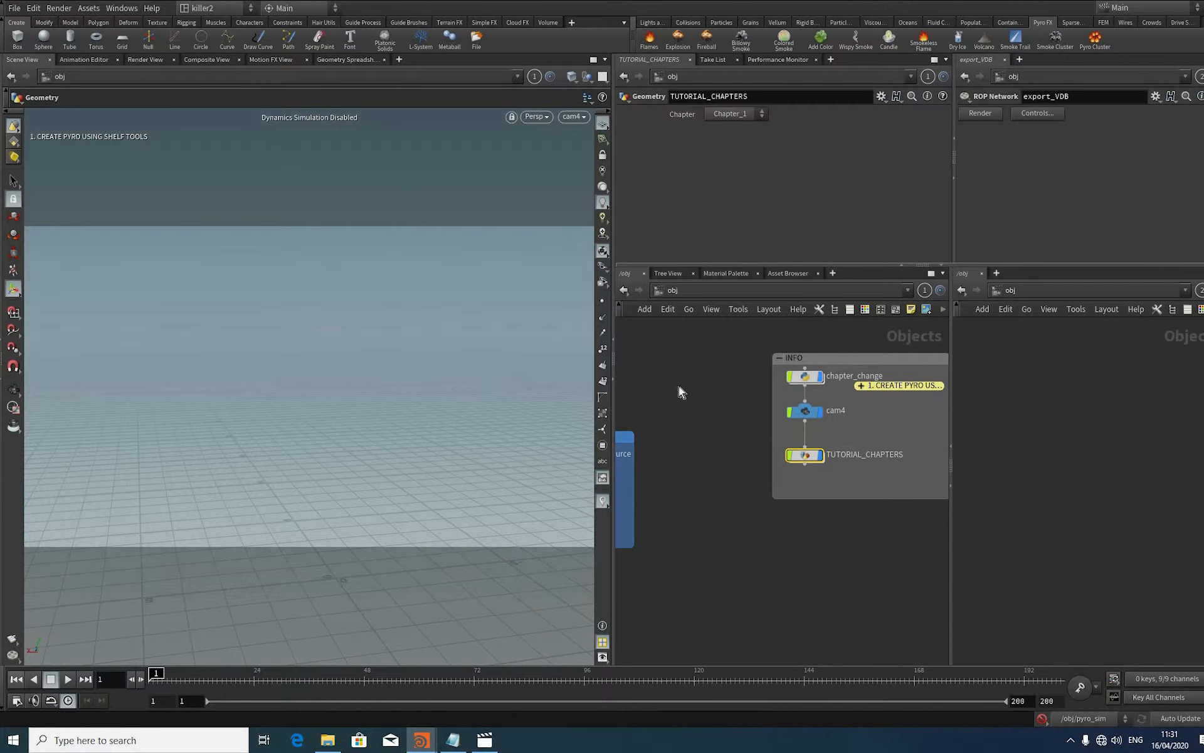
scroll(737, 390, "down", 3)
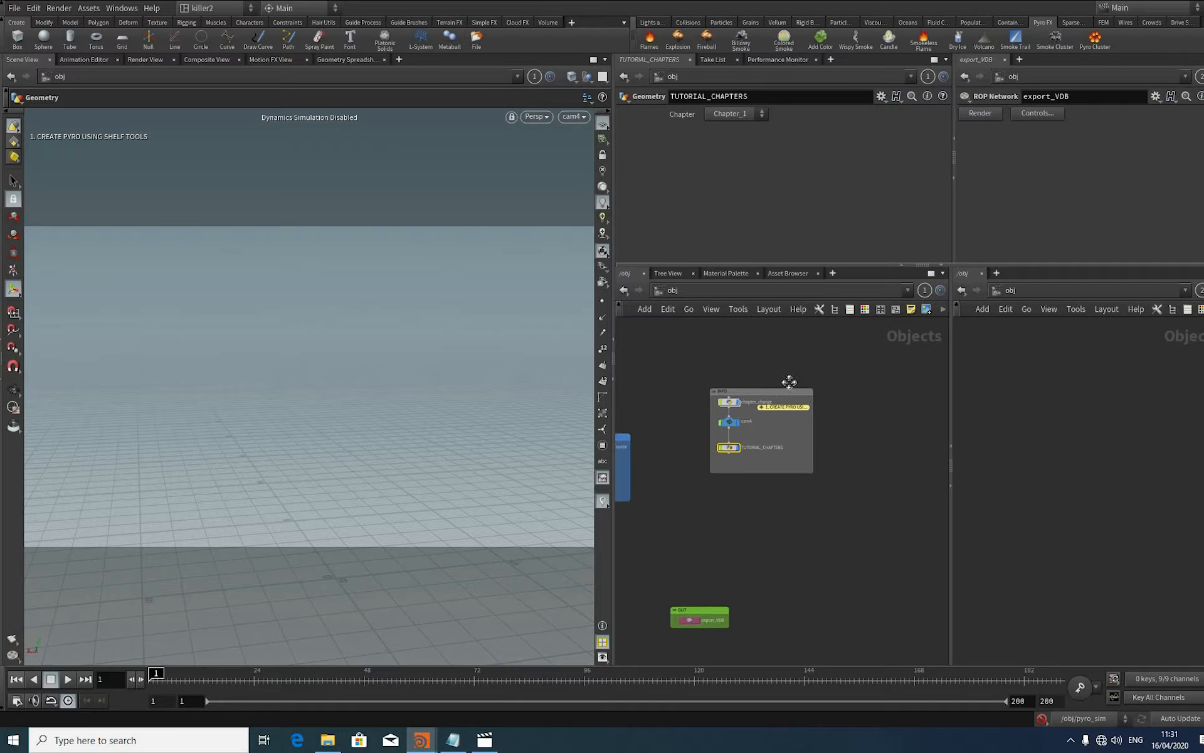
scroll(751, 387, "up", 3)
mouse_move(751, 388)
middle_mouse_down()
mouse_move(887, 372)
mouse_move(715, 395)
middle_mouse_up()
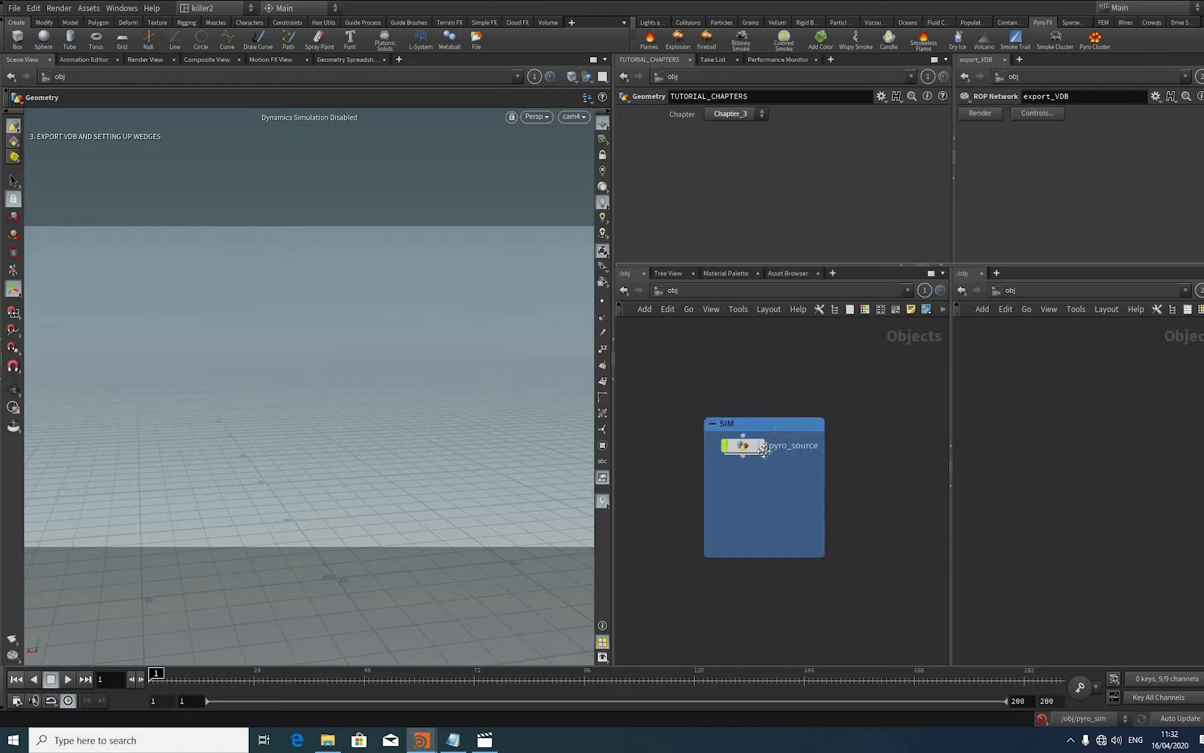
Step: Examine the sphere, mountain and OUT_SOURCE null nodes inside pyro_source, and return to the object level
key("i")
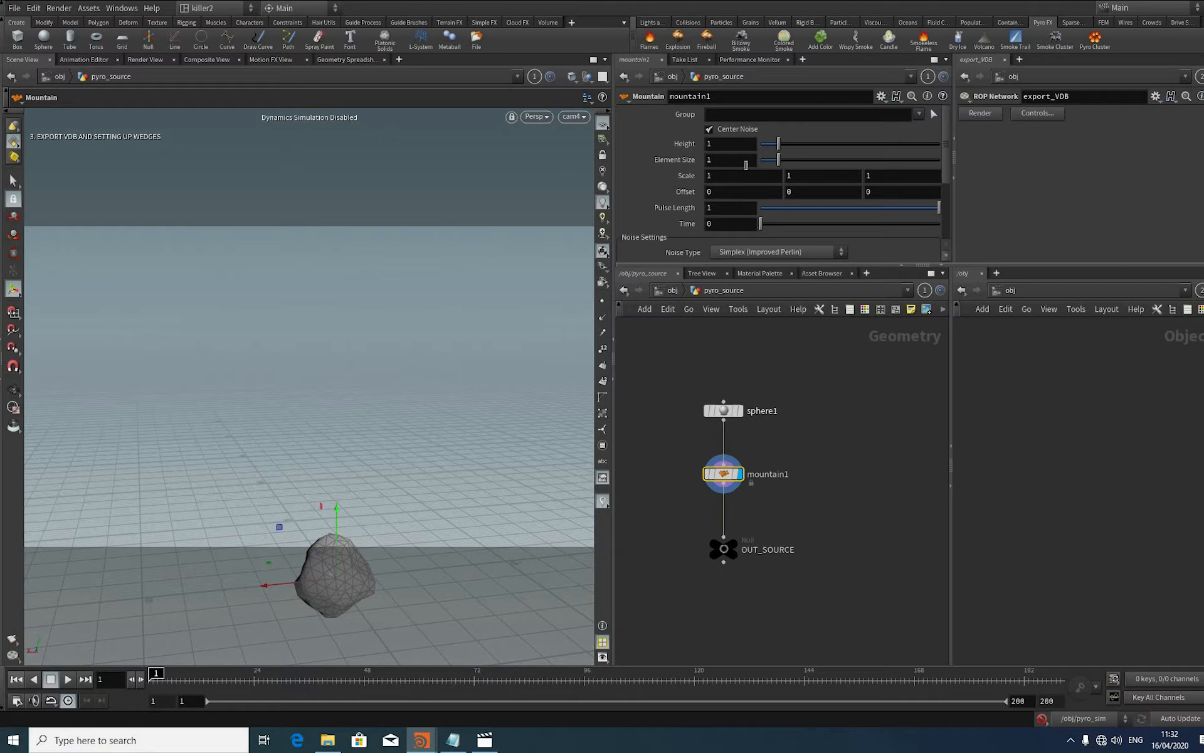
left_click(723, 411)
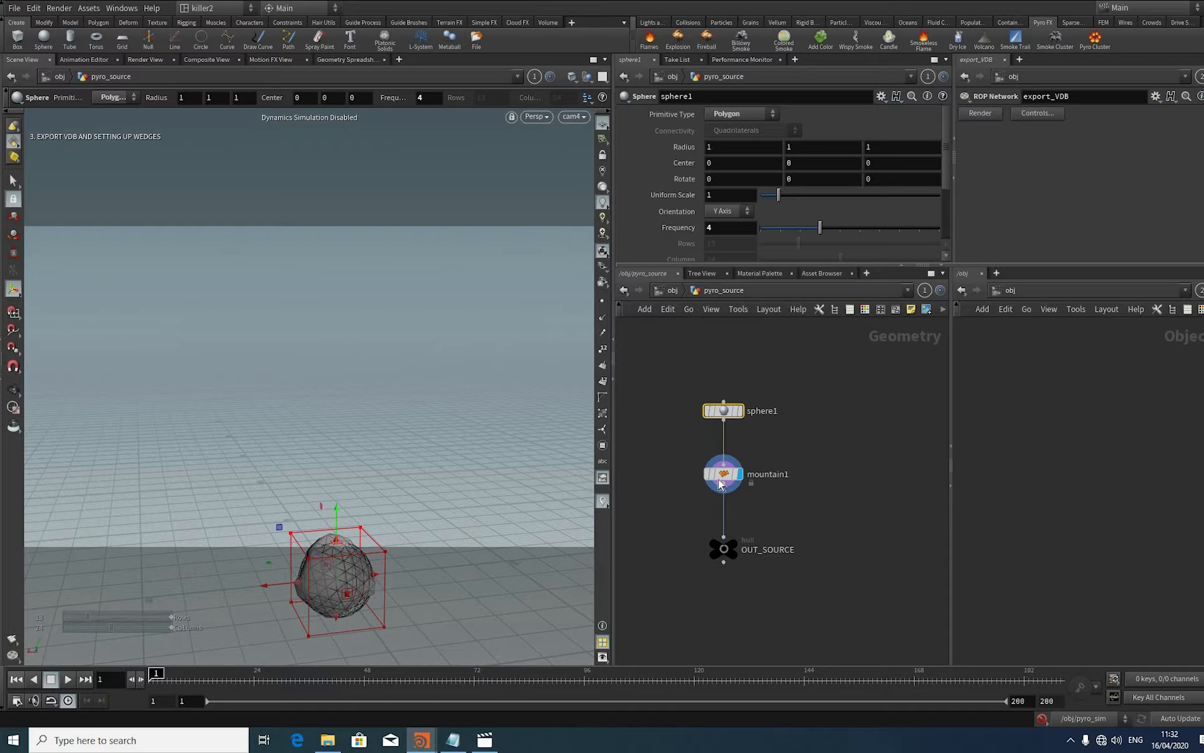
scroll(719, 480, "up", 2)
middle_click_drag(720, 480, 717, 433)
middle_click_drag(732, 379, 732, 439)
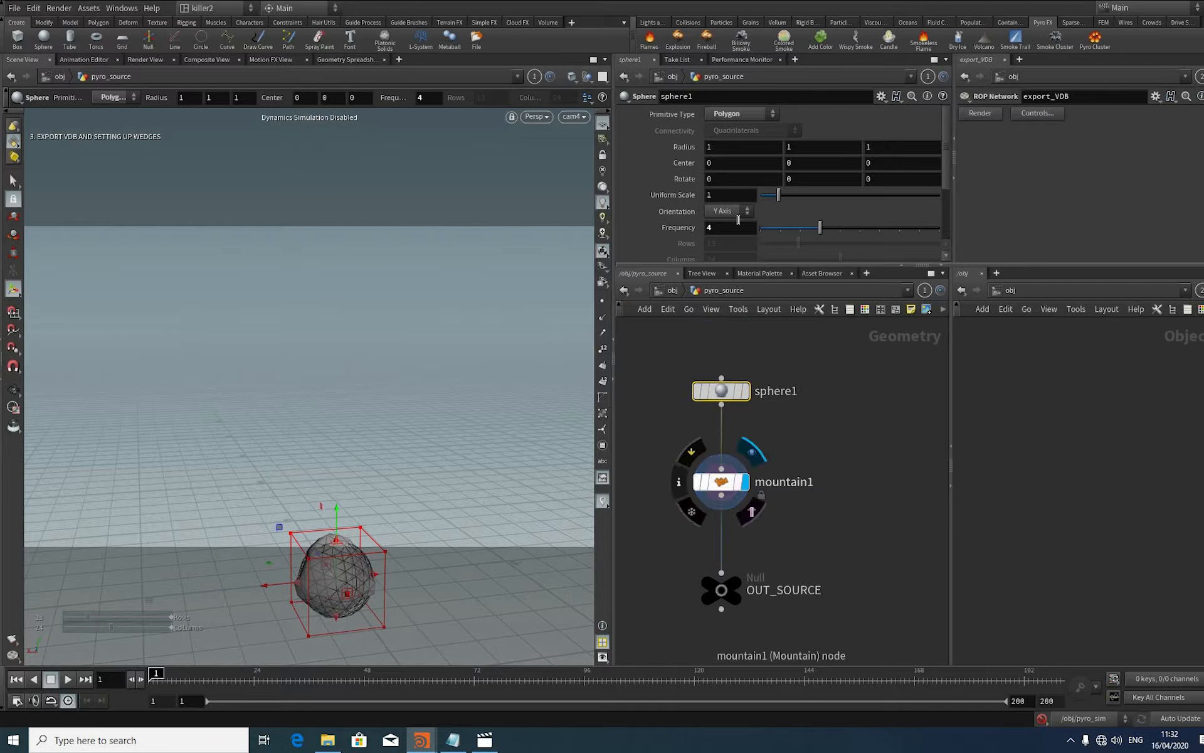
left_click(724, 482)
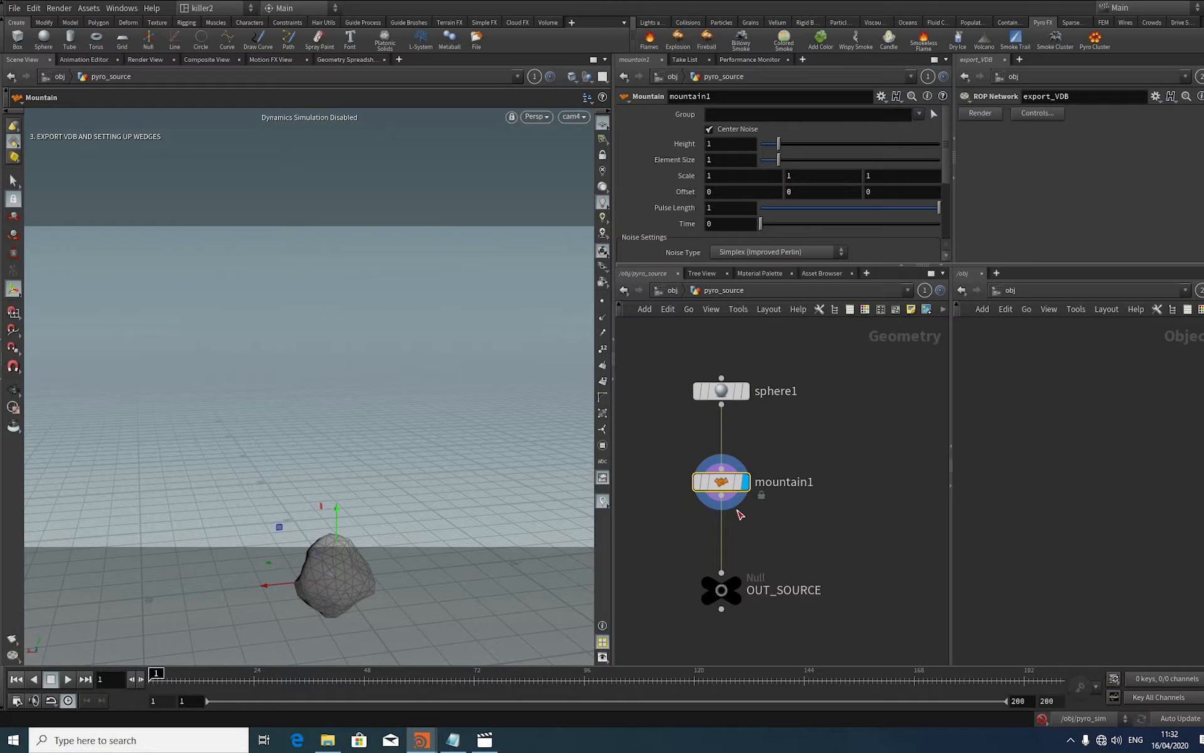
middle_click_drag(850, 497, 853, 432)
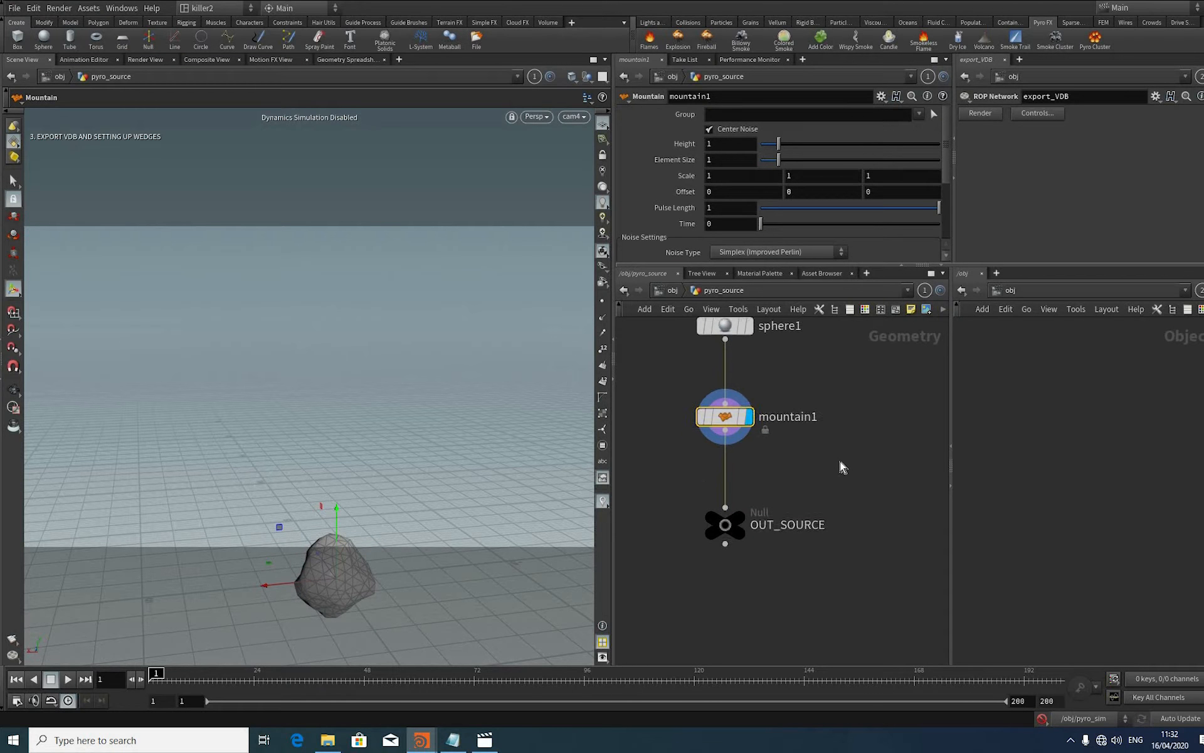
left_click(727, 524)
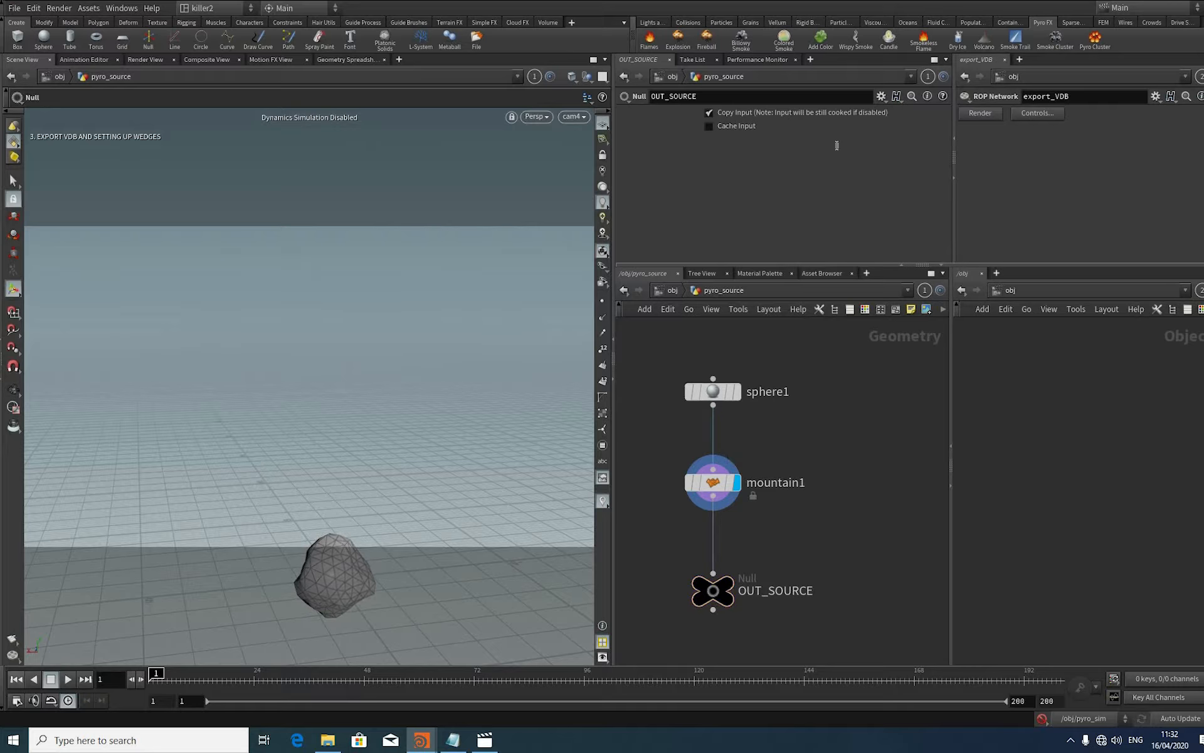
key("u")
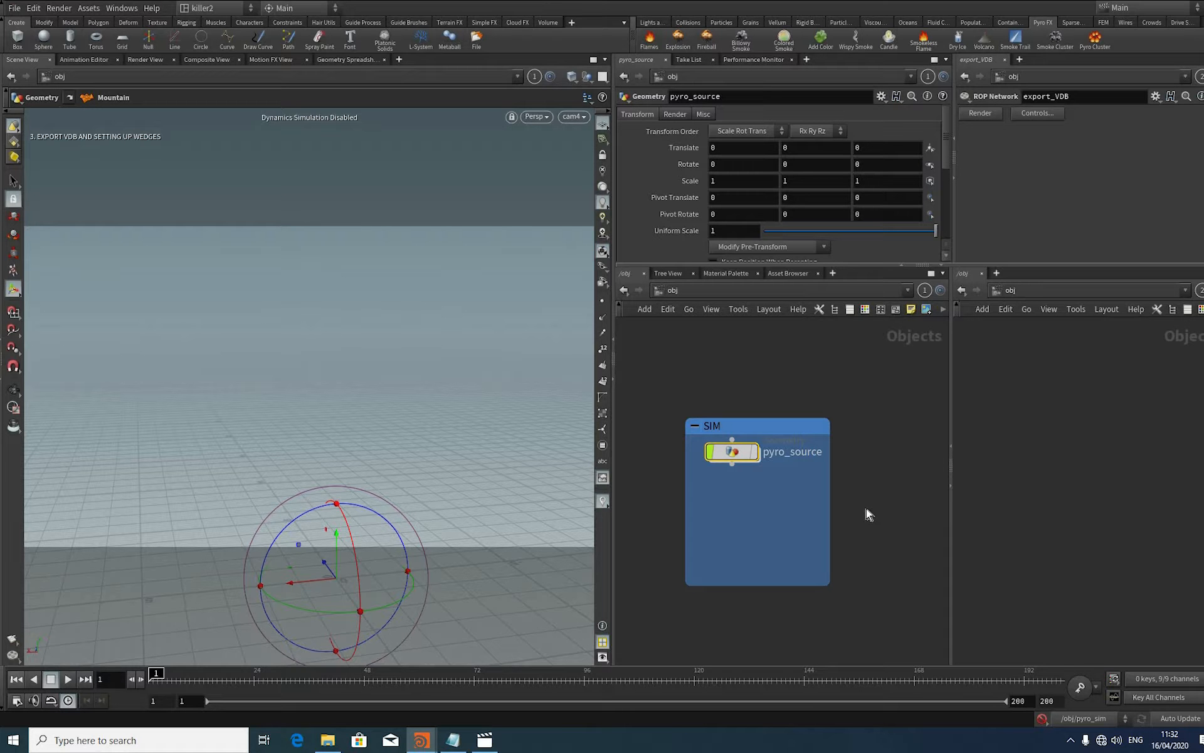
Step: Arrange the pyro_sim and pyro_import nodes beneath pyro_source inside the SIM network box
scroll(794, 486, "down", 3)
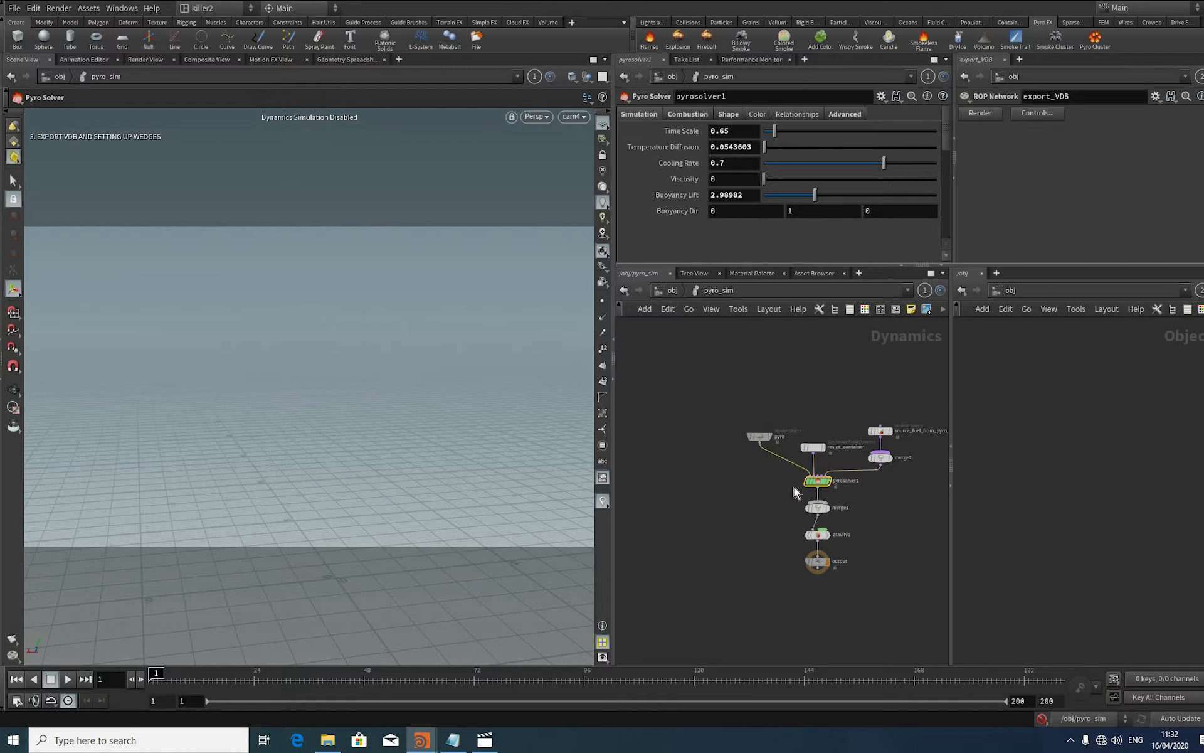
key("u")
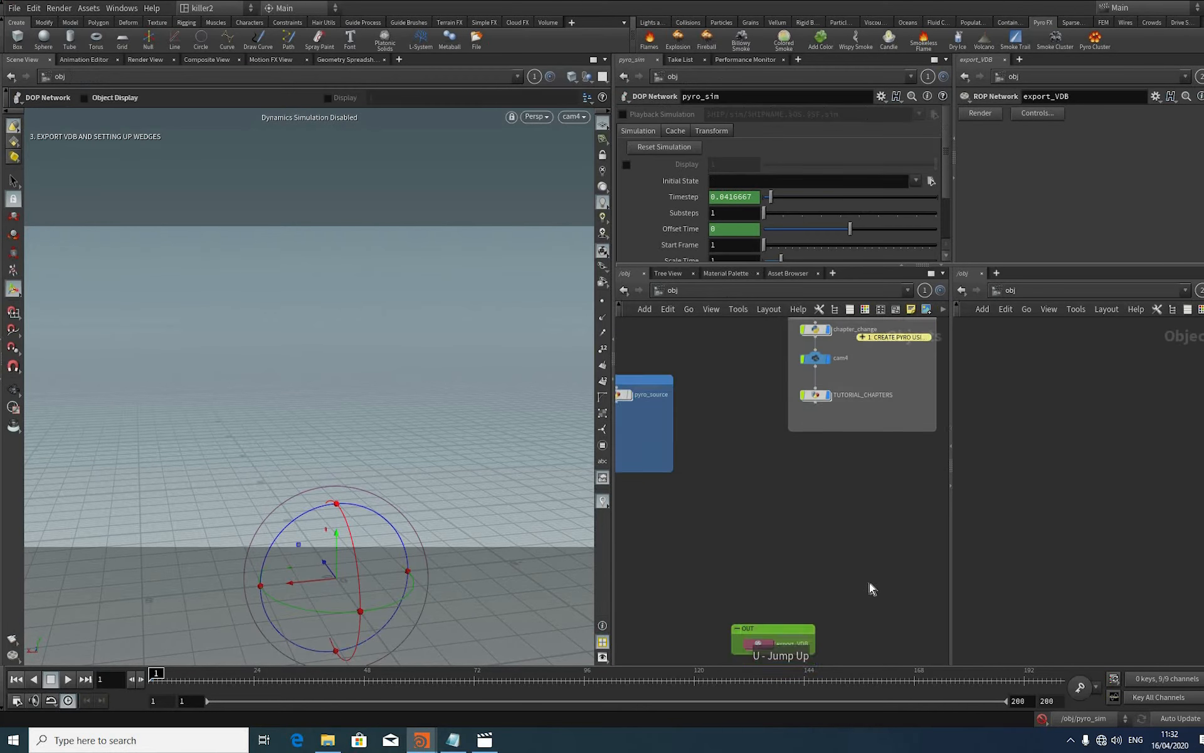
middle_click_drag(726, 418, 699, 379)
left_click_drag(871, 586, 871, 446)
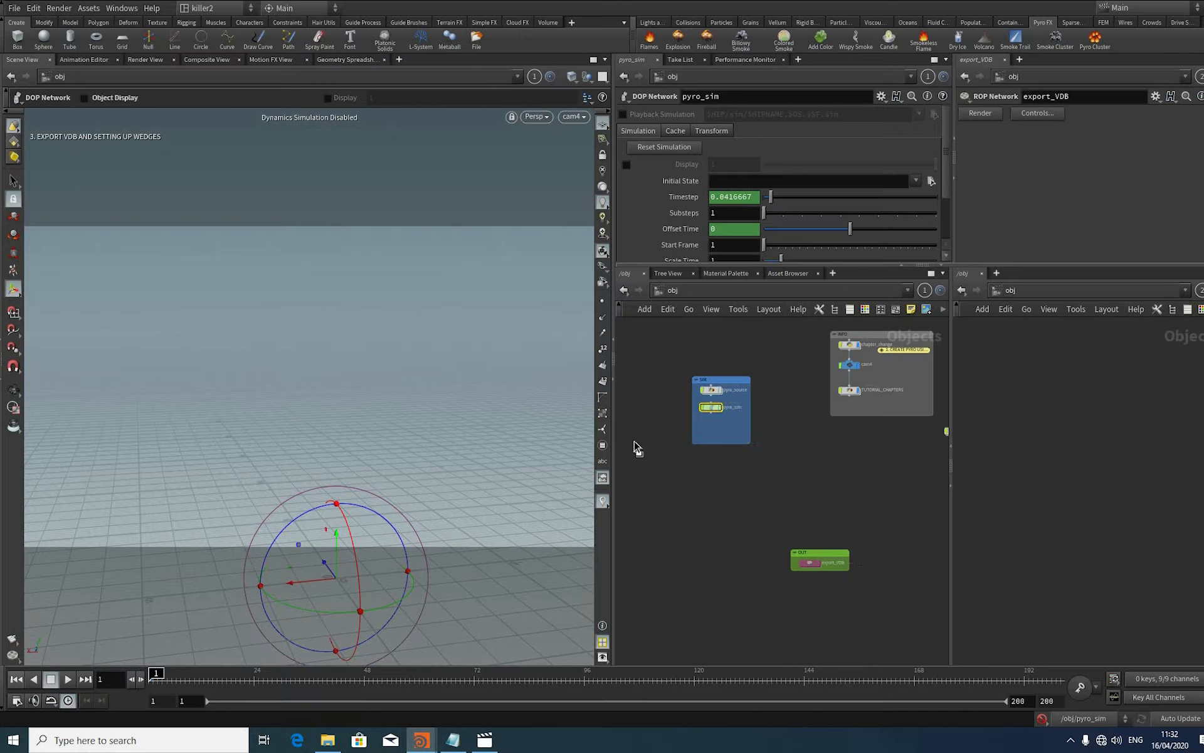
middle_click_drag(714, 430, 635, 444)
left_click_drag(876, 445, 786, 444)
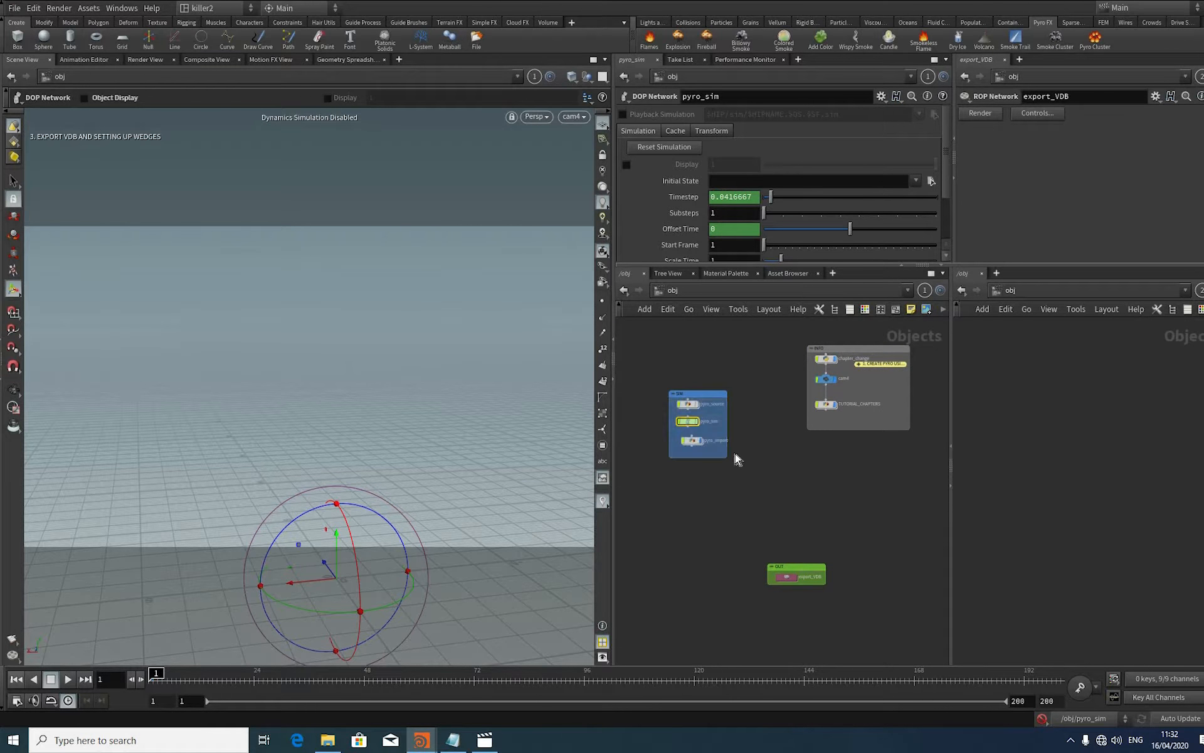
scroll(715, 462, "up", 6)
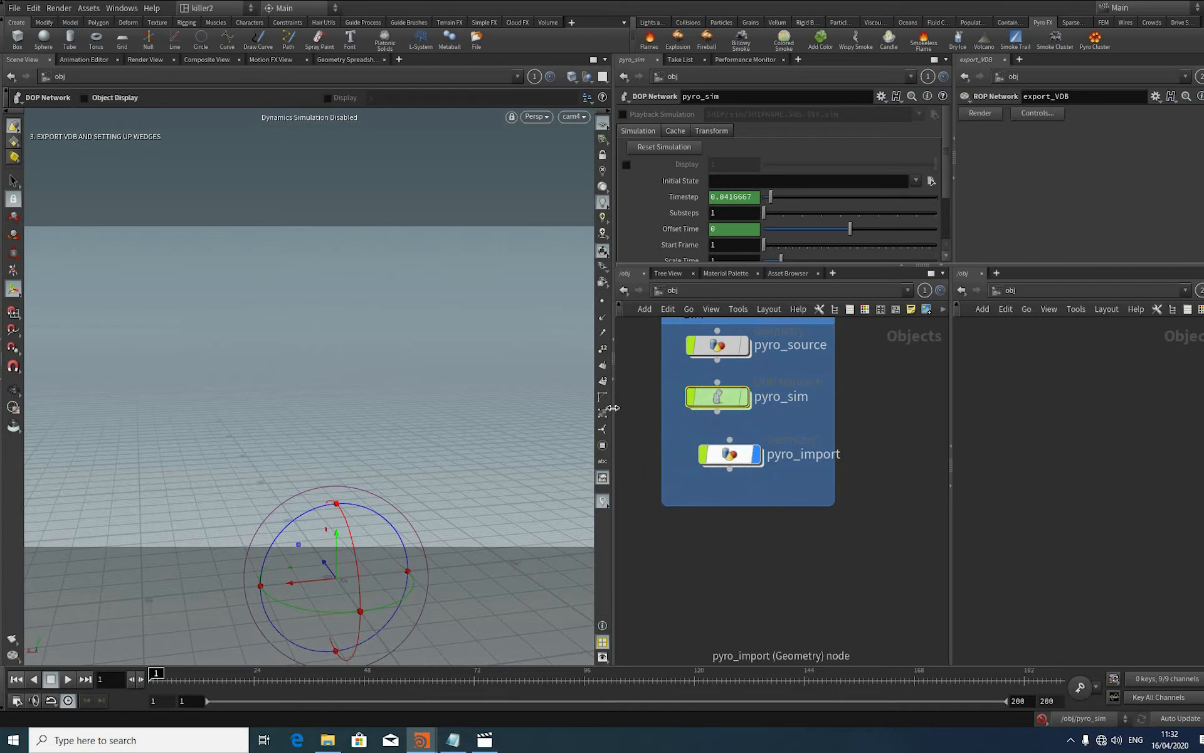
left_click_drag(715, 463, 701, 462)
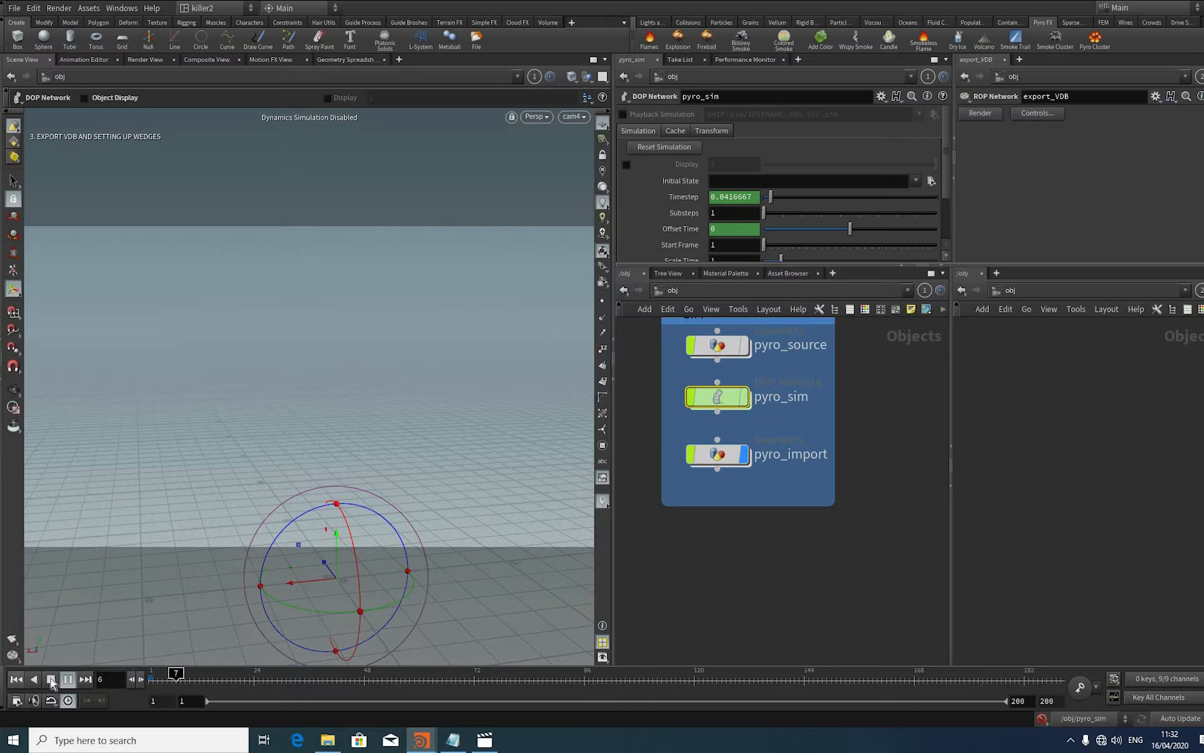
Step: Enable the dynamics simulation, play the pyro explosion from frame 1, and return to the first frame
left_click(1037, 721)
left_click(16, 679)
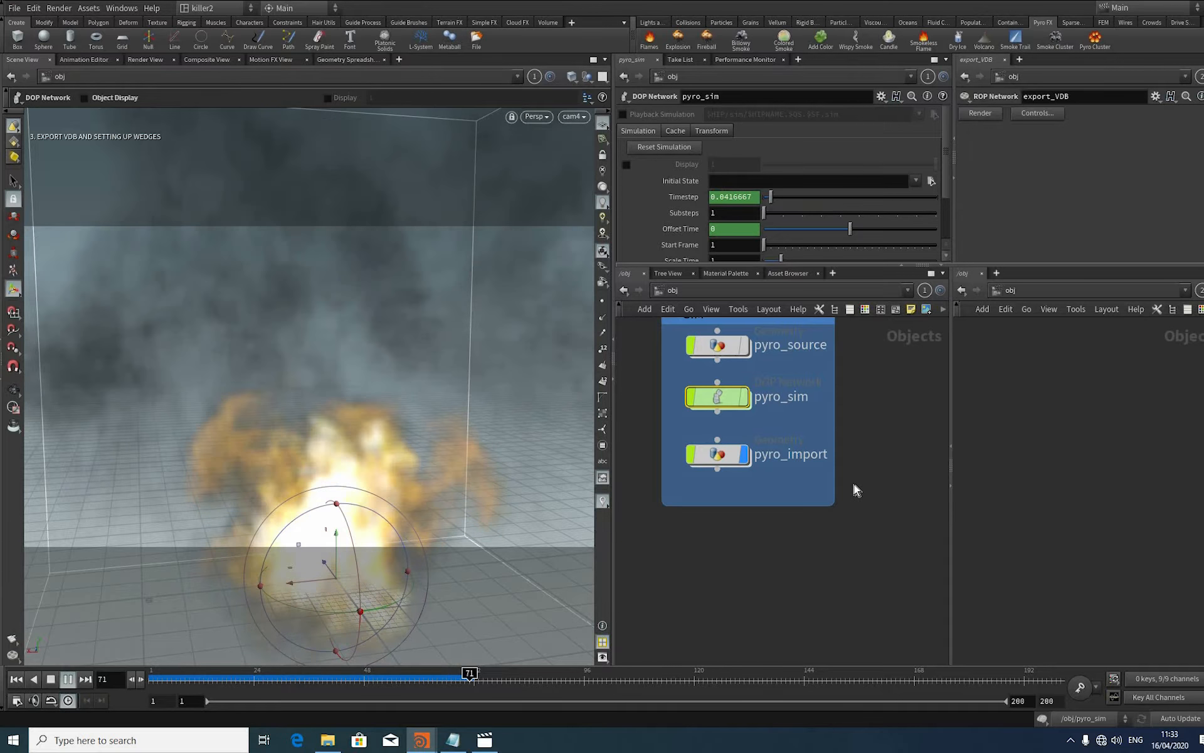
left_click(20, 682)
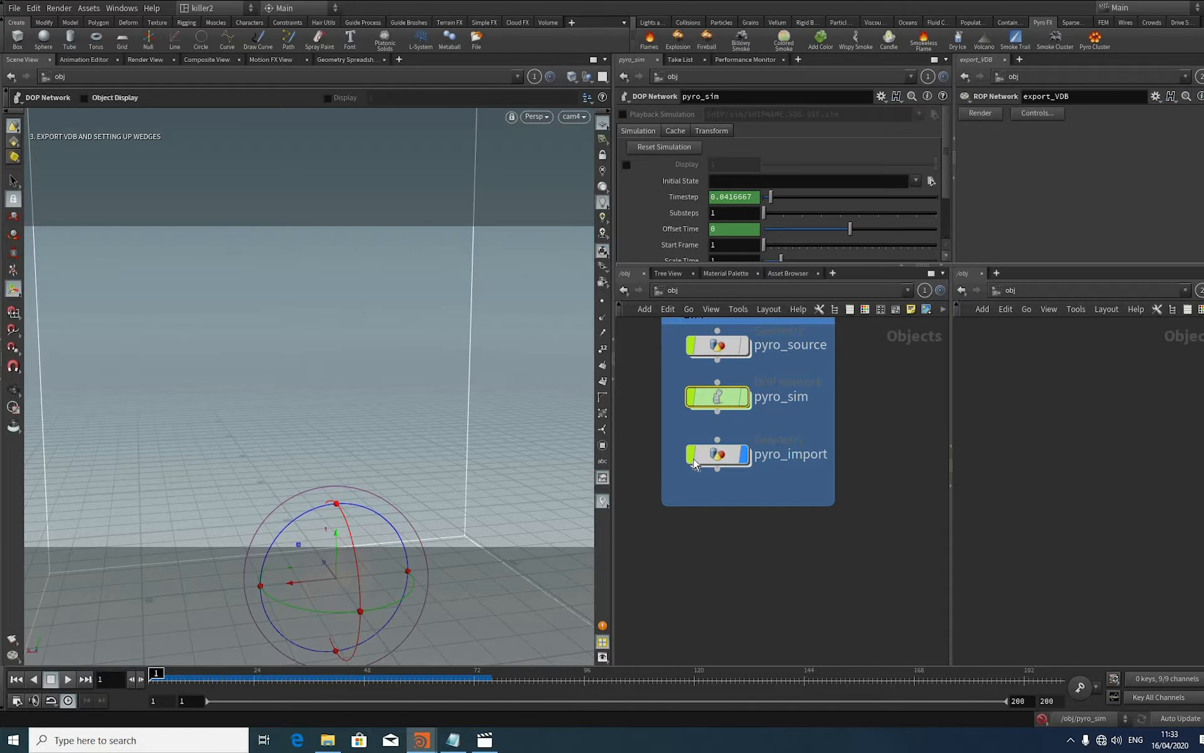
Step: Open the pyro_sim network and select the source_fuel_from_pyro_source volume source to show its parameters
middle_click_drag(826, 473, 788, 554)
scroll(788, 555, "up", 1)
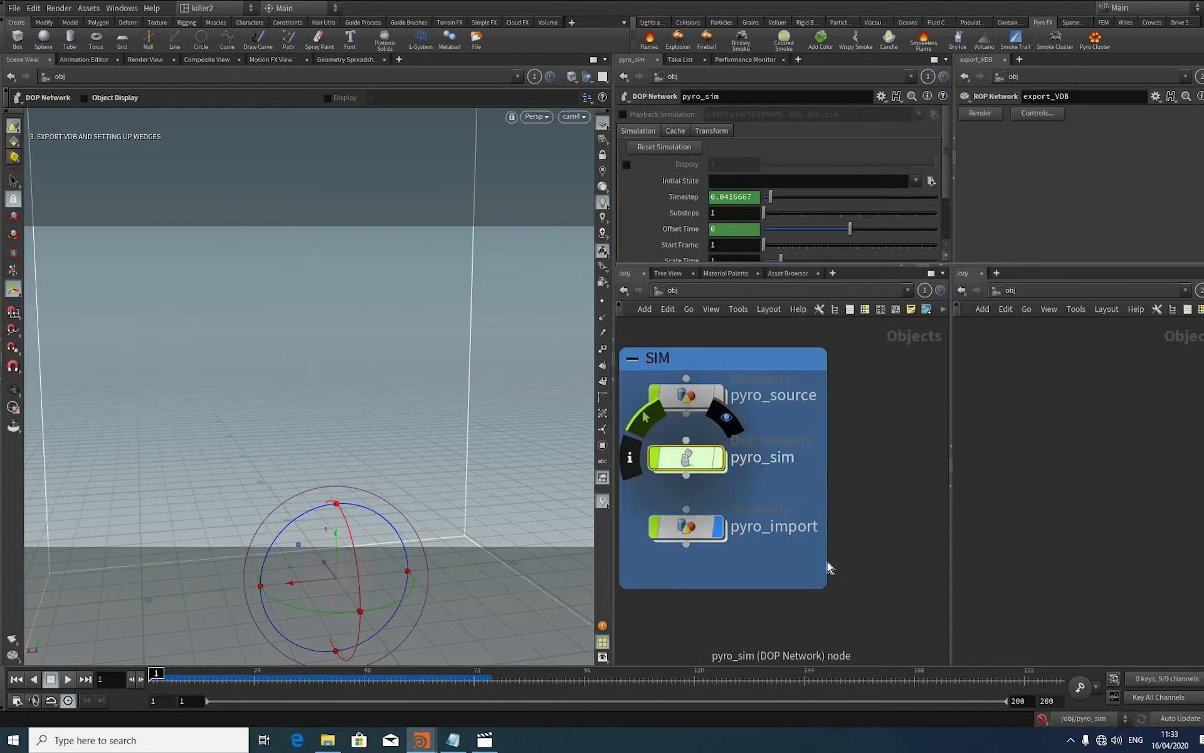
double_click(721, 463)
middle_click_drag(793, 441, 717, 454)
scroll(891, 495, "up", 4)
middle_click_drag(862, 348, 872, 425)
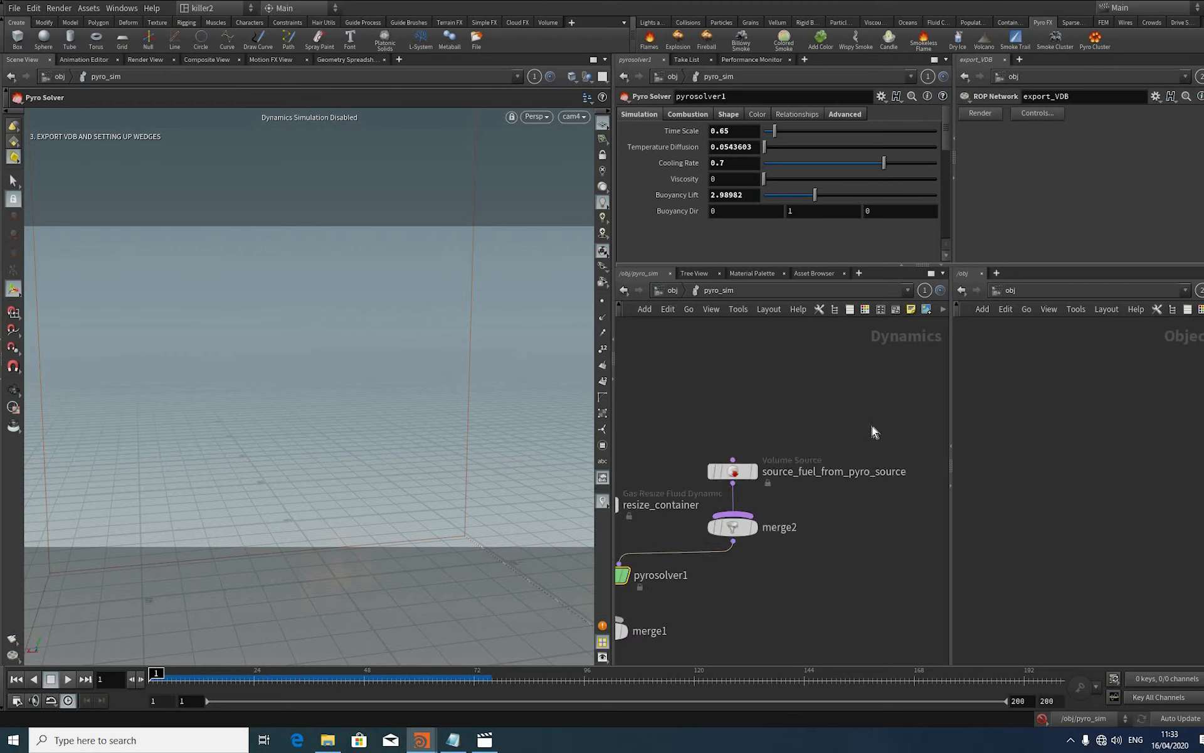
scroll(825, 502, "up", 1)
left_click(714, 453)
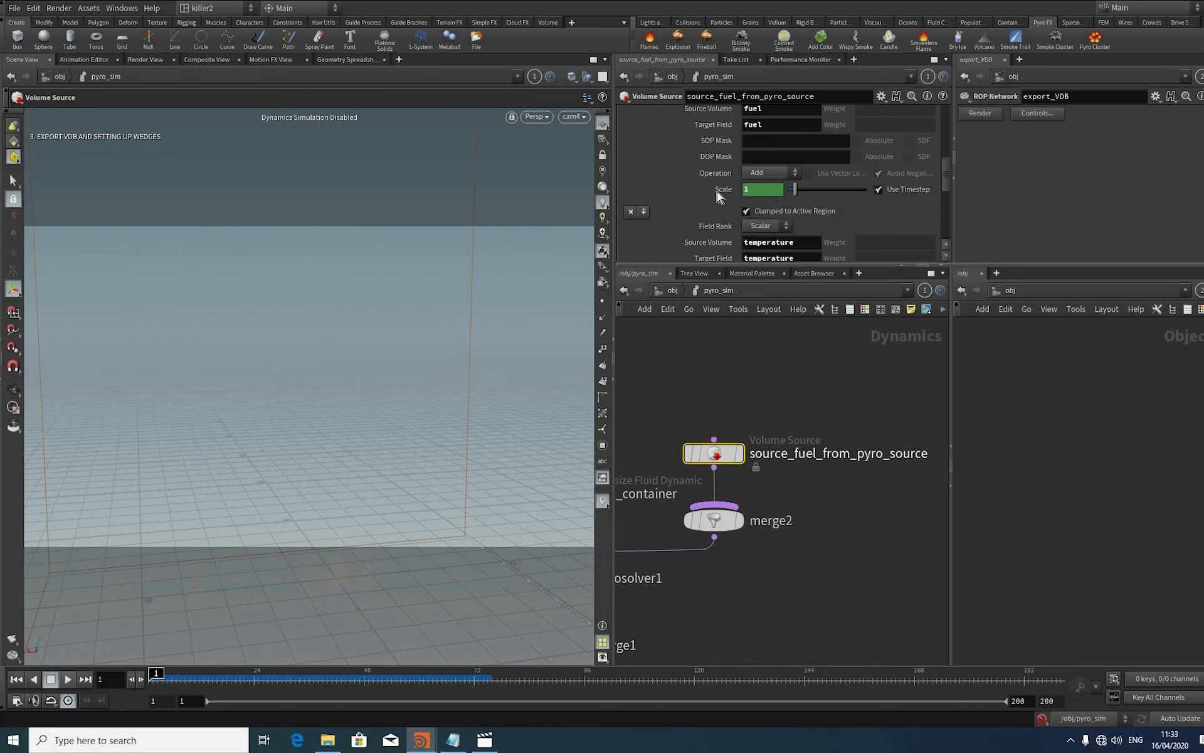
Step: Scope the fuel Scale channel of source_fuel_from_pyro_source and show its full curve in the Animation Editor
left_click(745, 189)
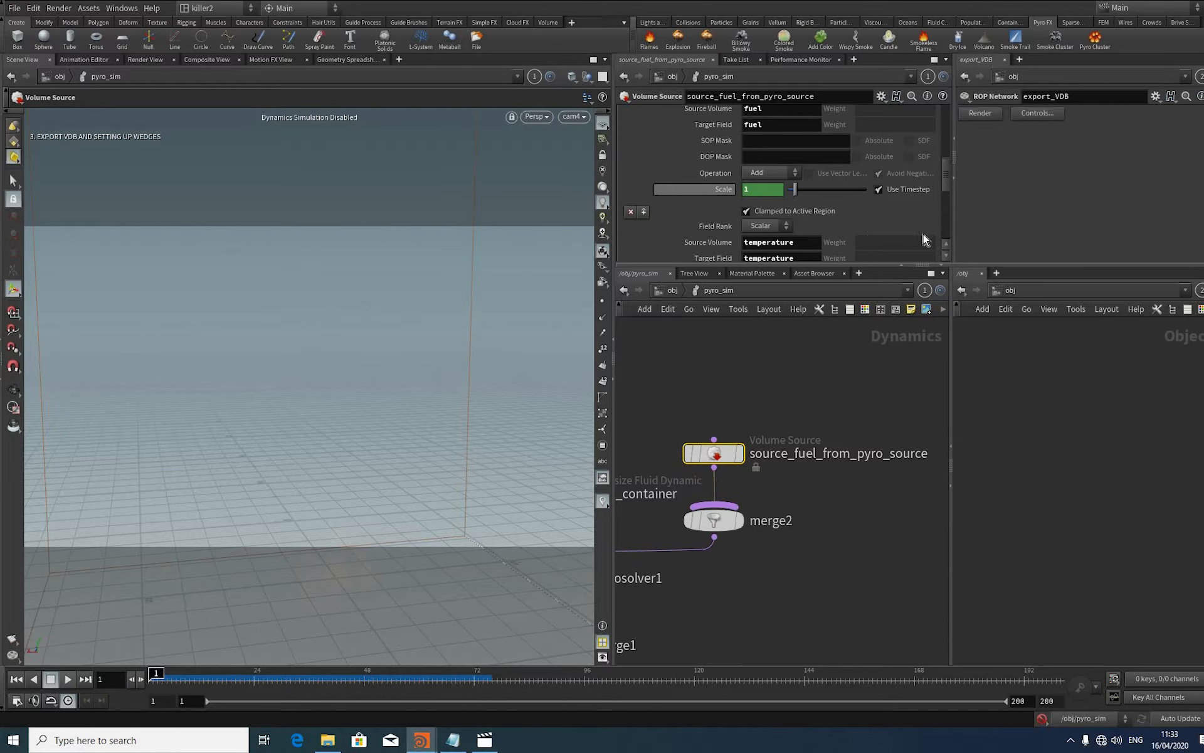
right_click(721, 190)
mouse_move(749, 221)
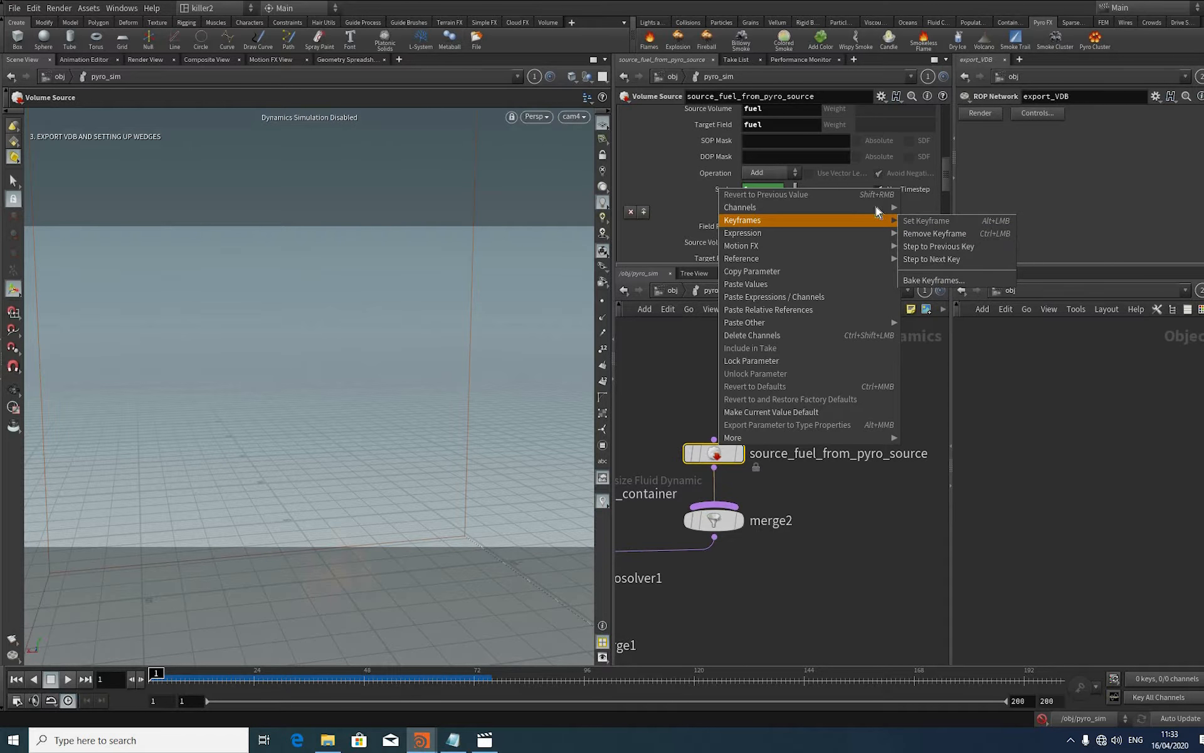
mouse_move(876, 207)
left_click(937, 221)
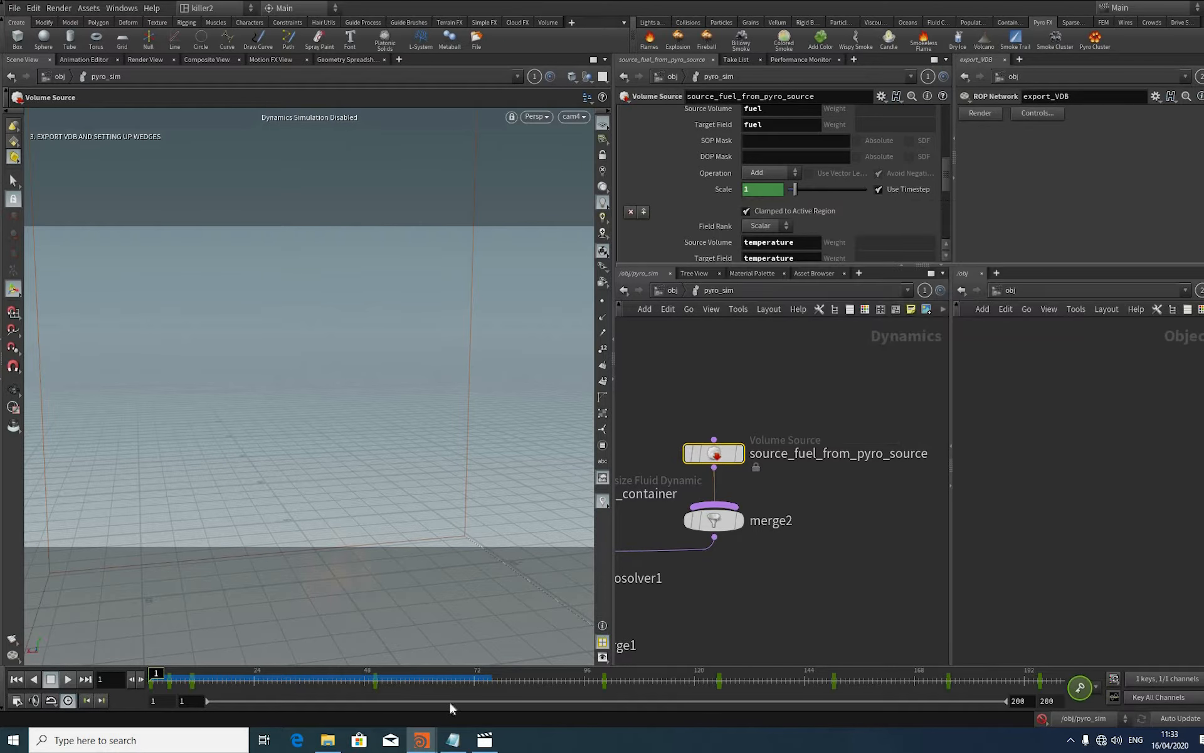
key("super+5")
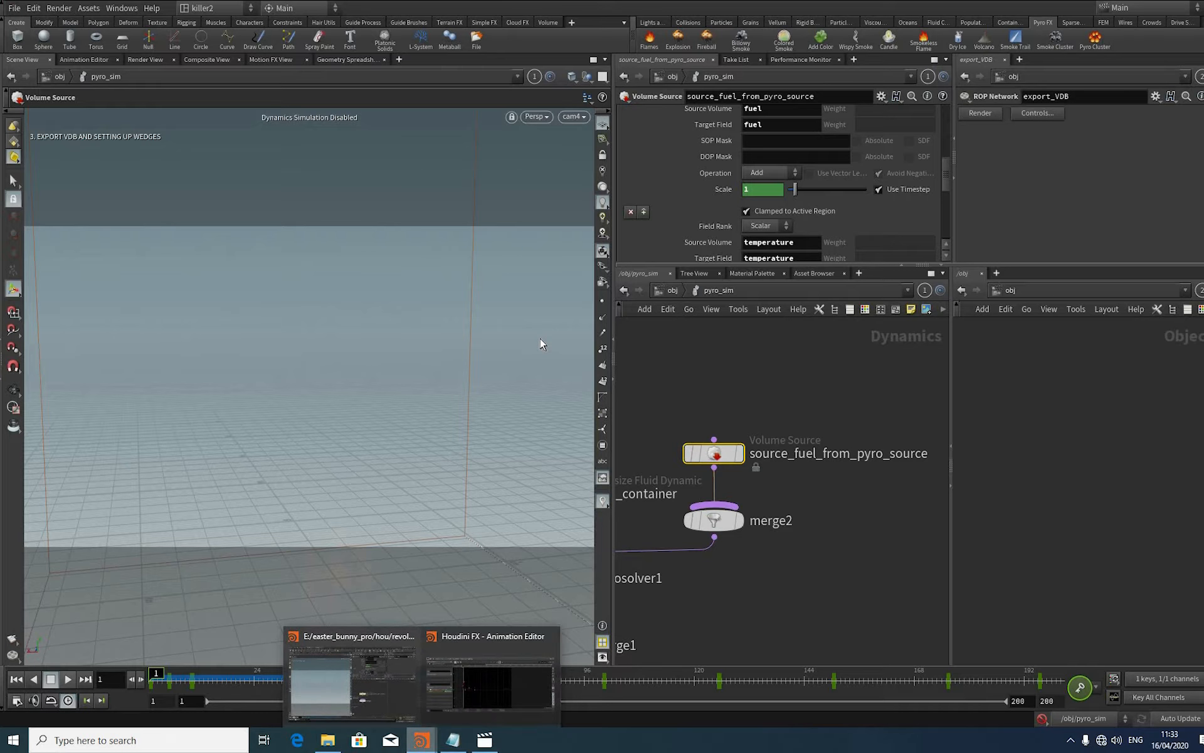
right_click_drag(540, 339, 513, 360)
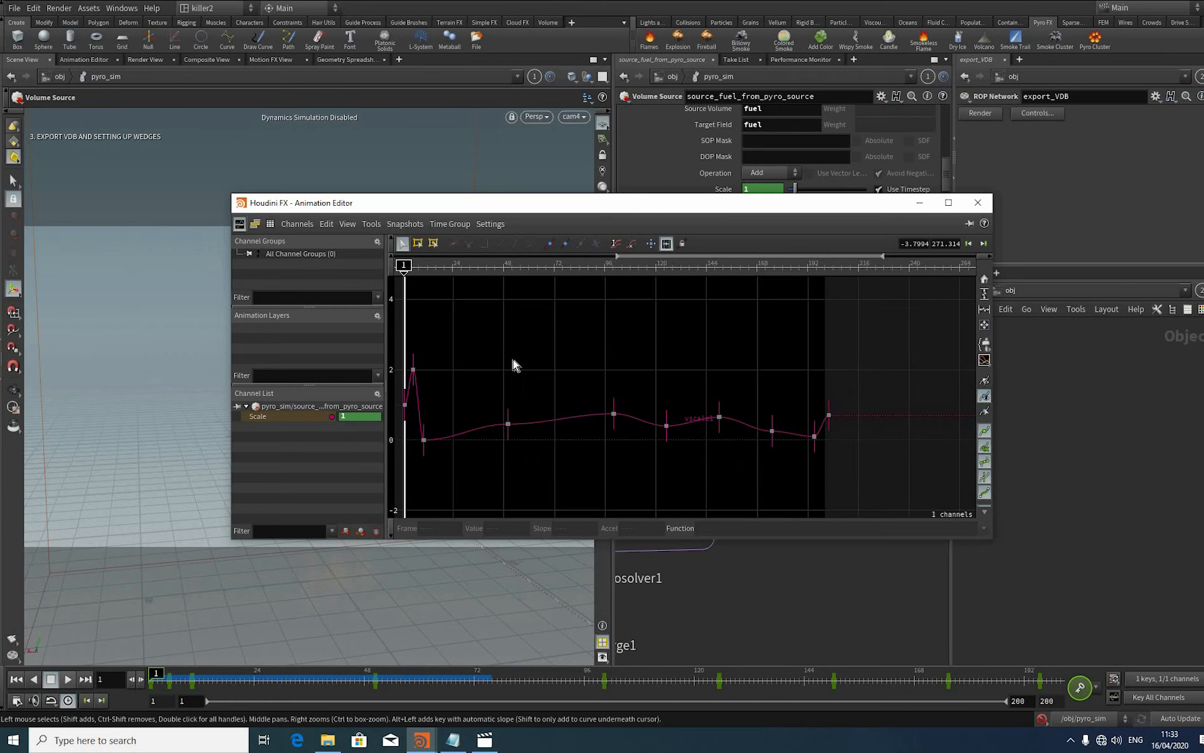
key("h")
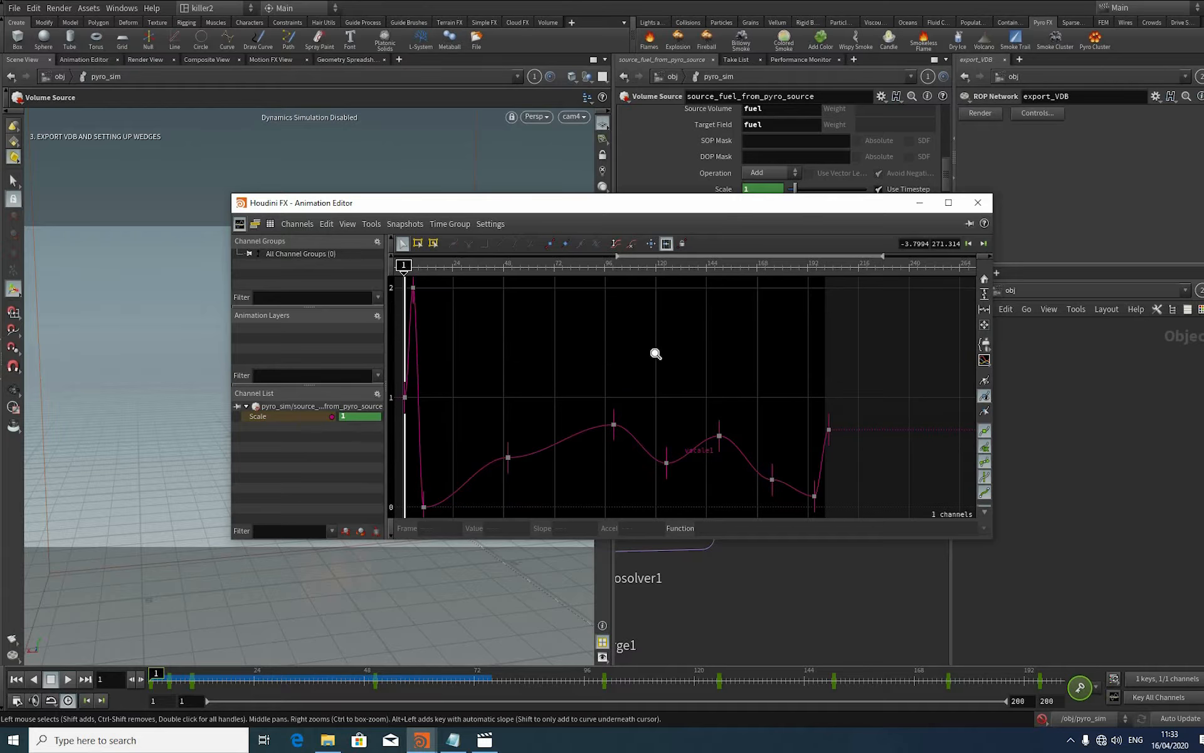
Step: Examine the frame and value of each of the first three keys on the fuel Scale curve
right_click_drag(655, 354, 581, 355)
right_click_drag(509, 370, 756, 382)
middle_click_drag(402, 410, 702, 410)
middle_click_drag(510, 442, 519, 444)
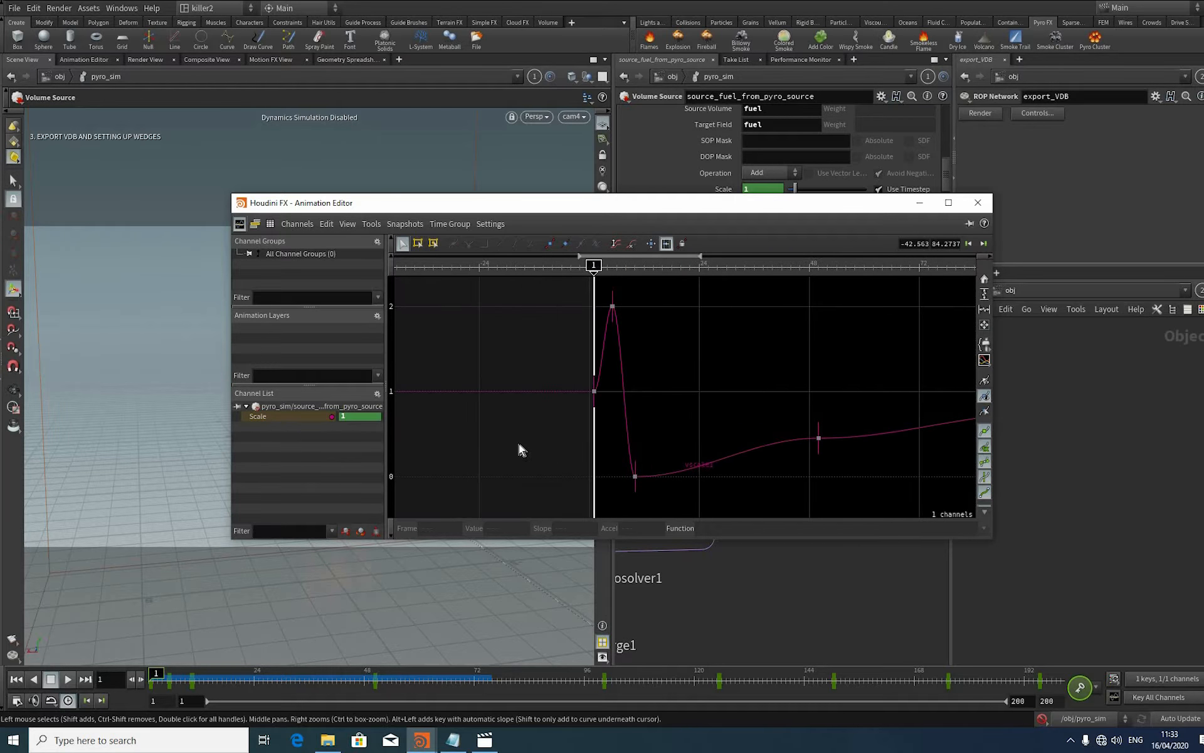
left_click_drag(562, 375, 610, 407)
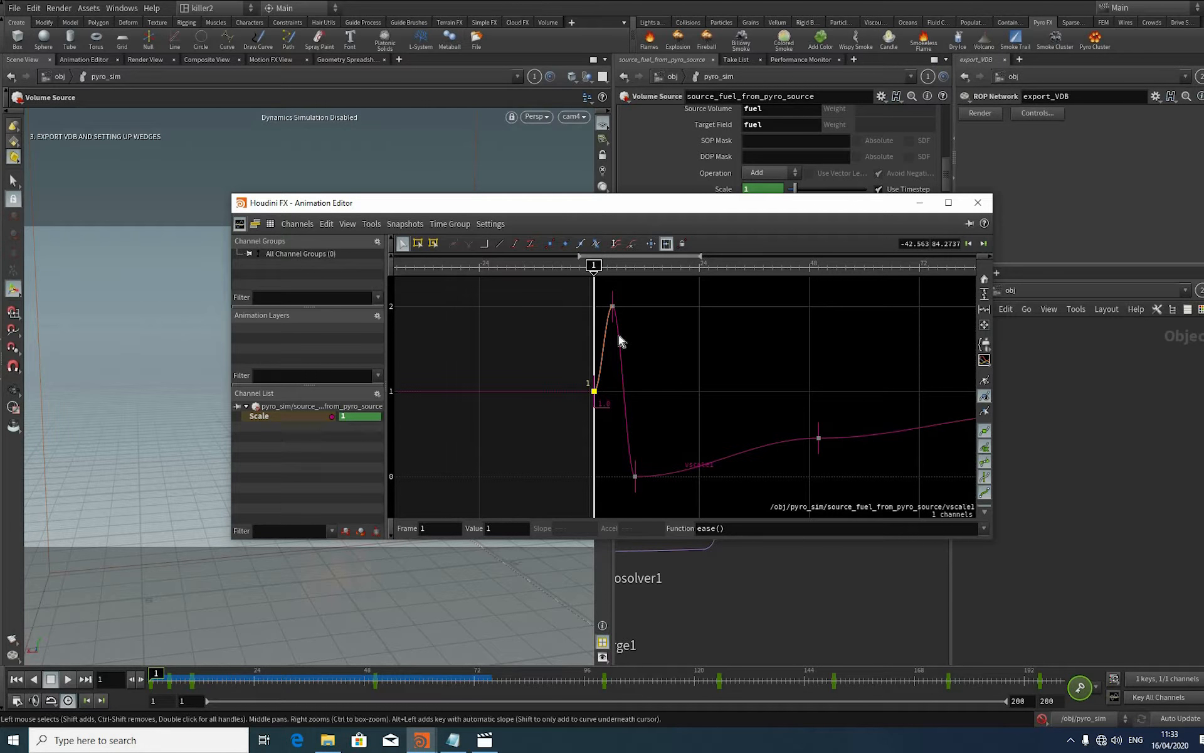
left_click_drag(589, 288, 629, 324)
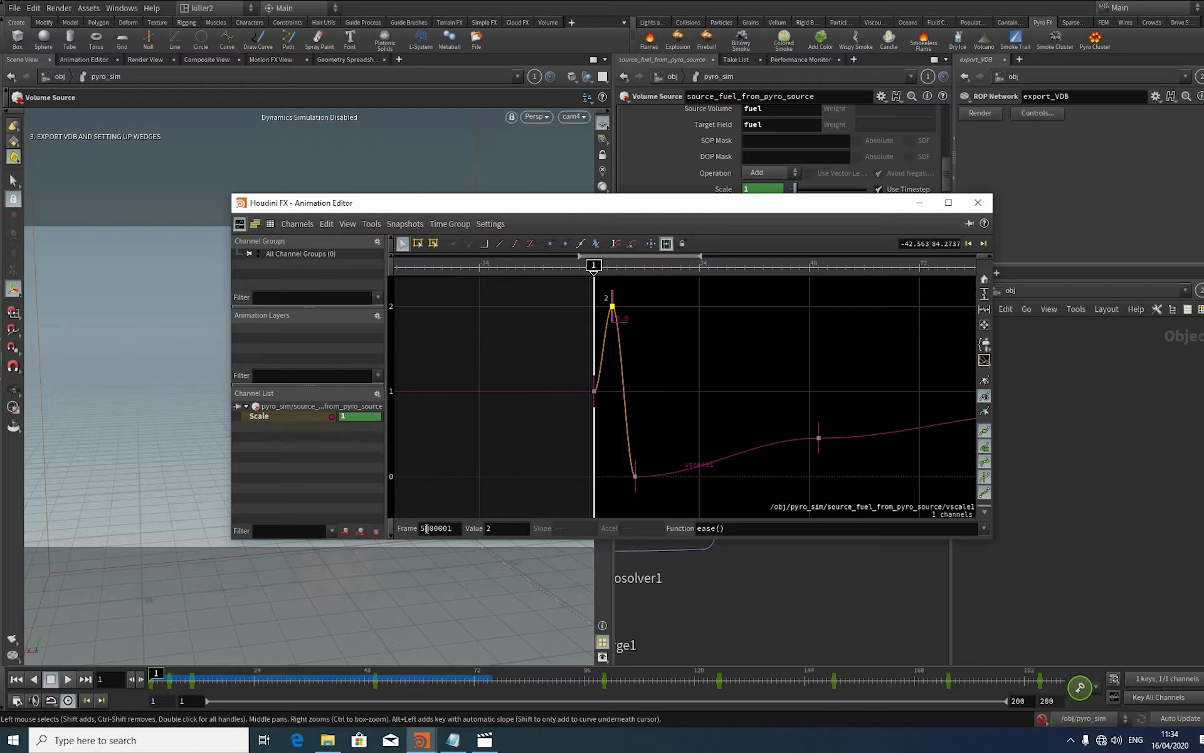
left_click_drag(611, 432, 658, 496)
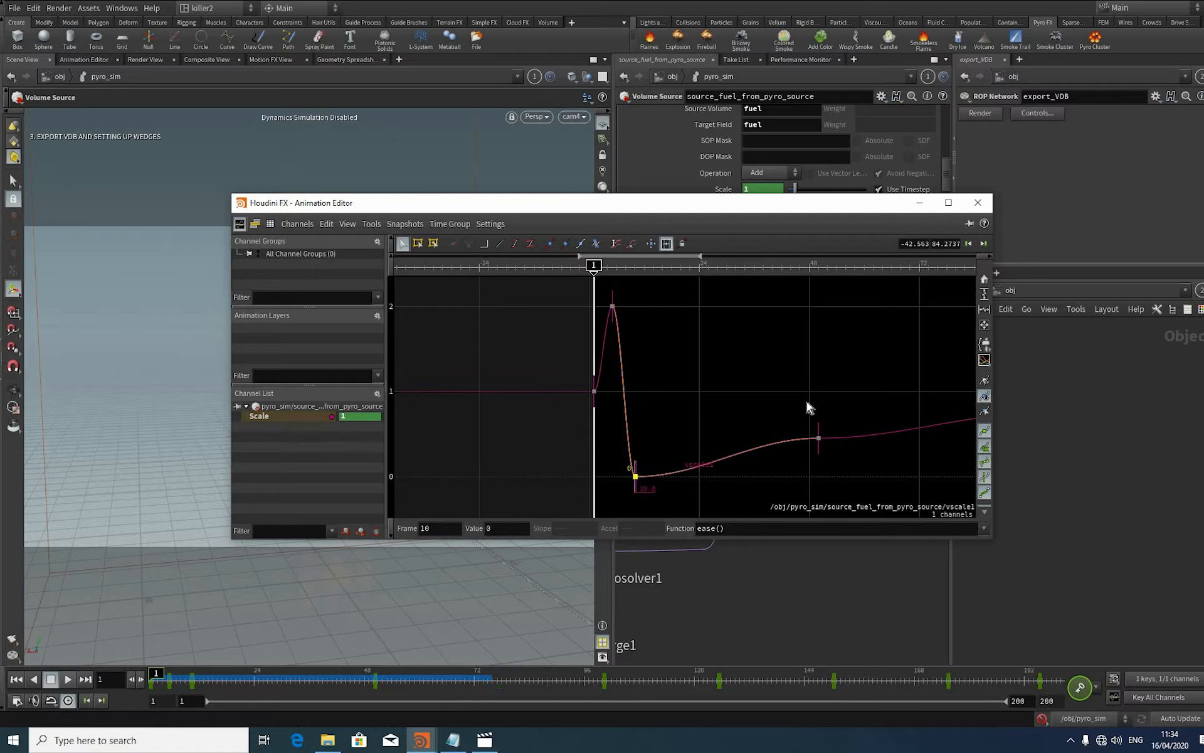
Step: Move the Scale curve's fourth key to frame 27 and its fifth key to frame 45 at a value of about -0.05
scroll(815, 434, "down", 2)
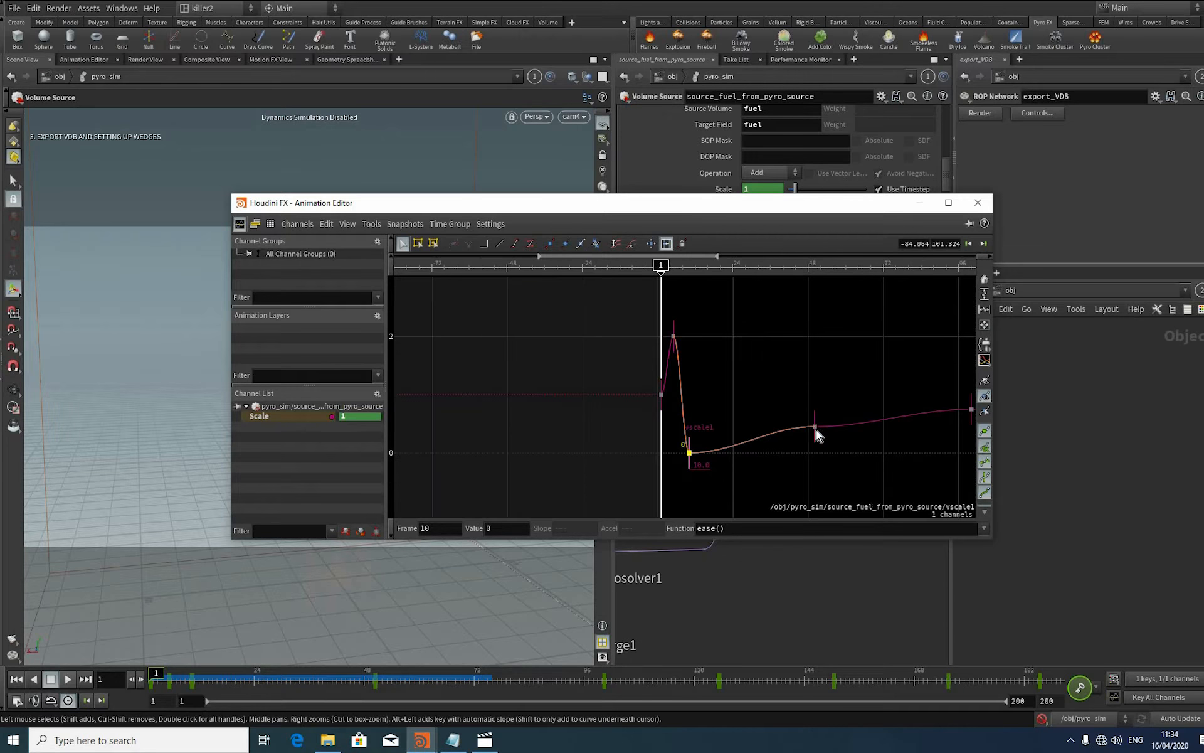
scroll(774, 429, "down", 1)
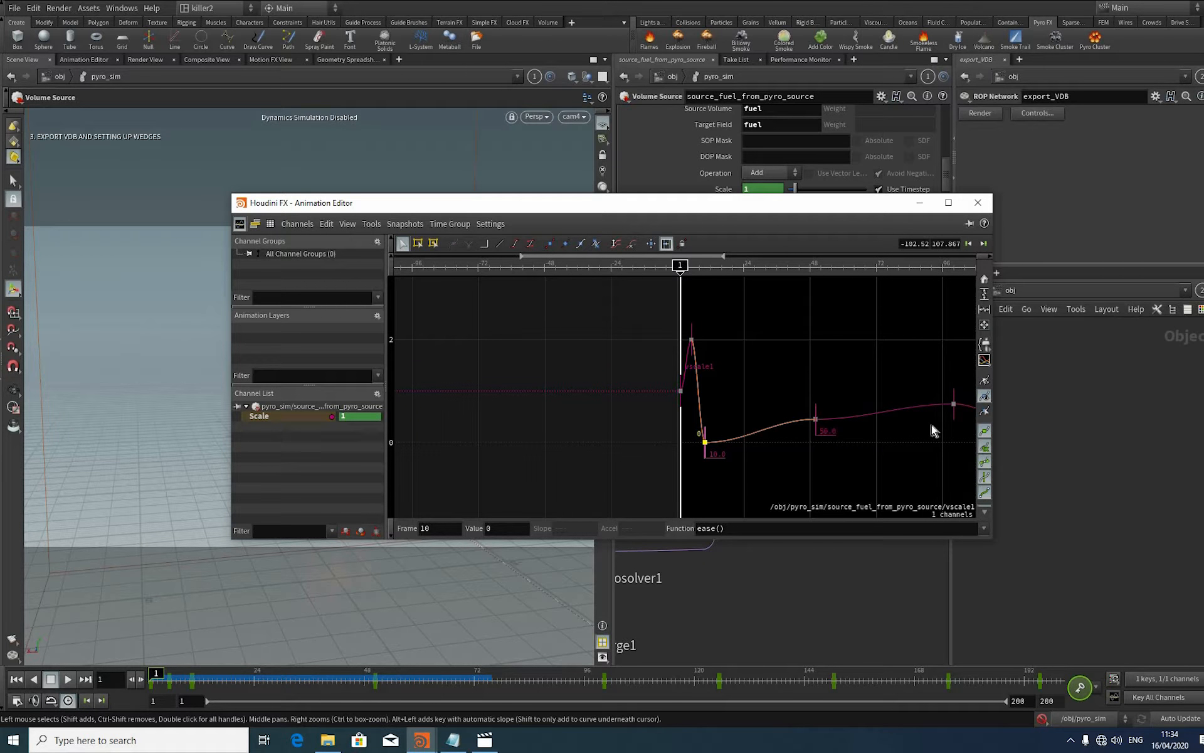
left_click(956, 418)
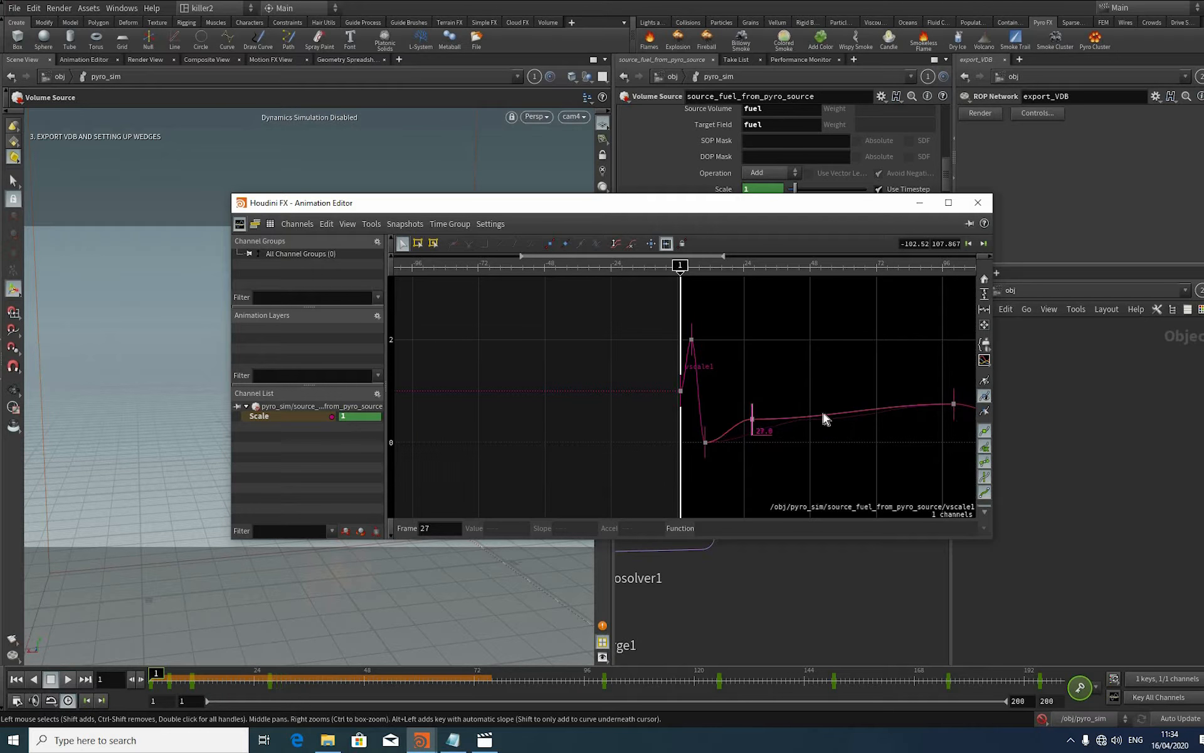
mouse_move(955, 417)
left_mouse_down()
mouse_move(838, 417)
mouse_move(798, 446)
mouse_move(807, 433)
mouse_move(807, 450)
left_mouse_up()
left_click(802, 445)
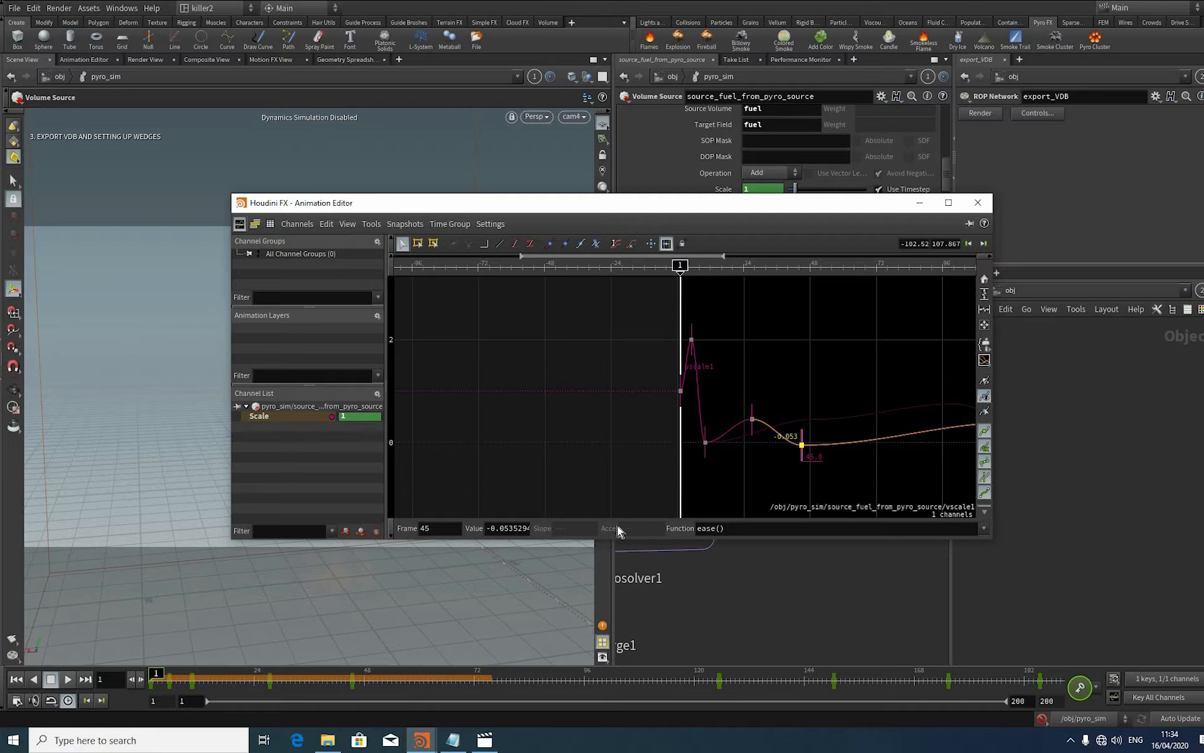
Step: Set the Scale curve's frame 45 key to a value of 0 and delete all the keys after it
key("Return")
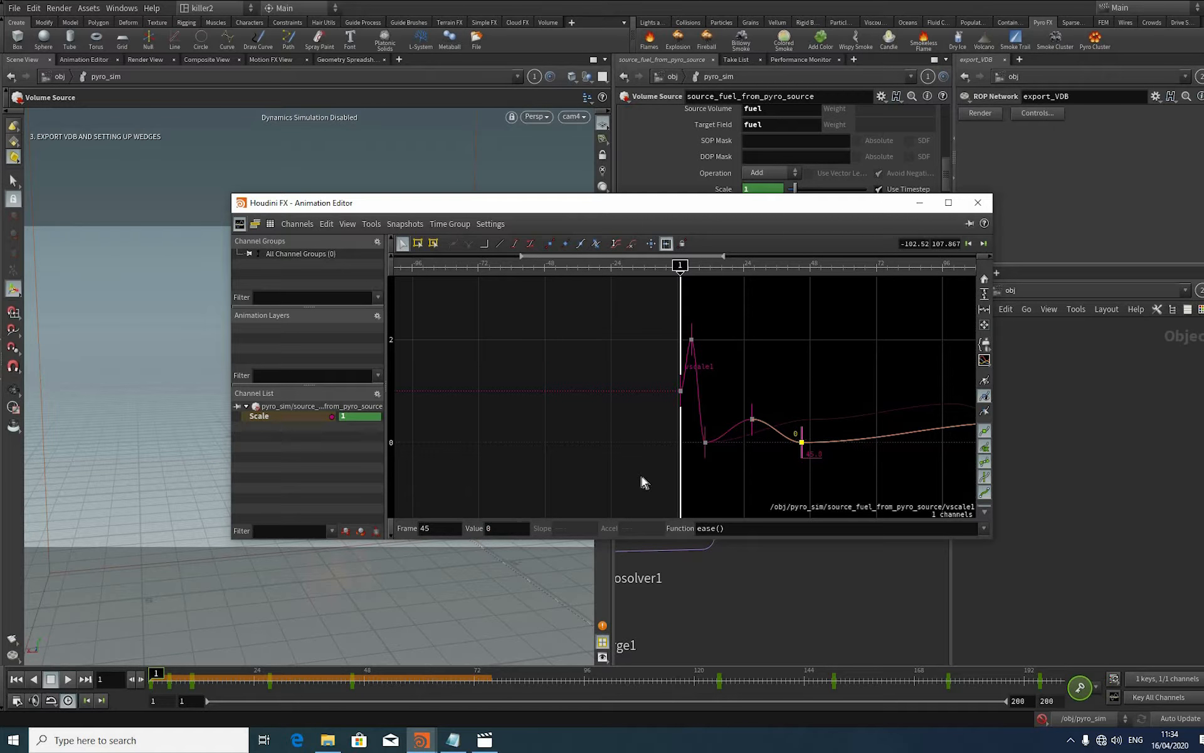
left_click(752, 419)
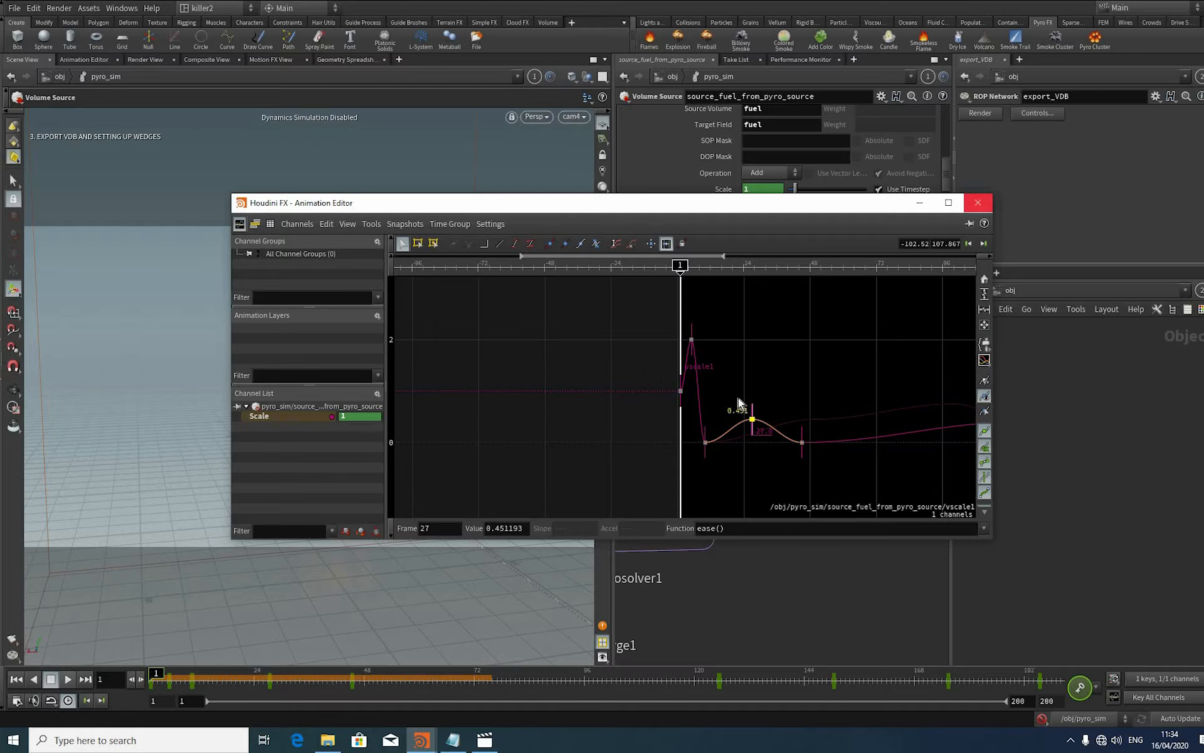
scroll(867, 407, "down", 3)
middle_click_drag(866, 406, 657, 391)
scroll(658, 390, "down", 1)
left_click_drag(635, 314, 887, 408)
key("Delete")
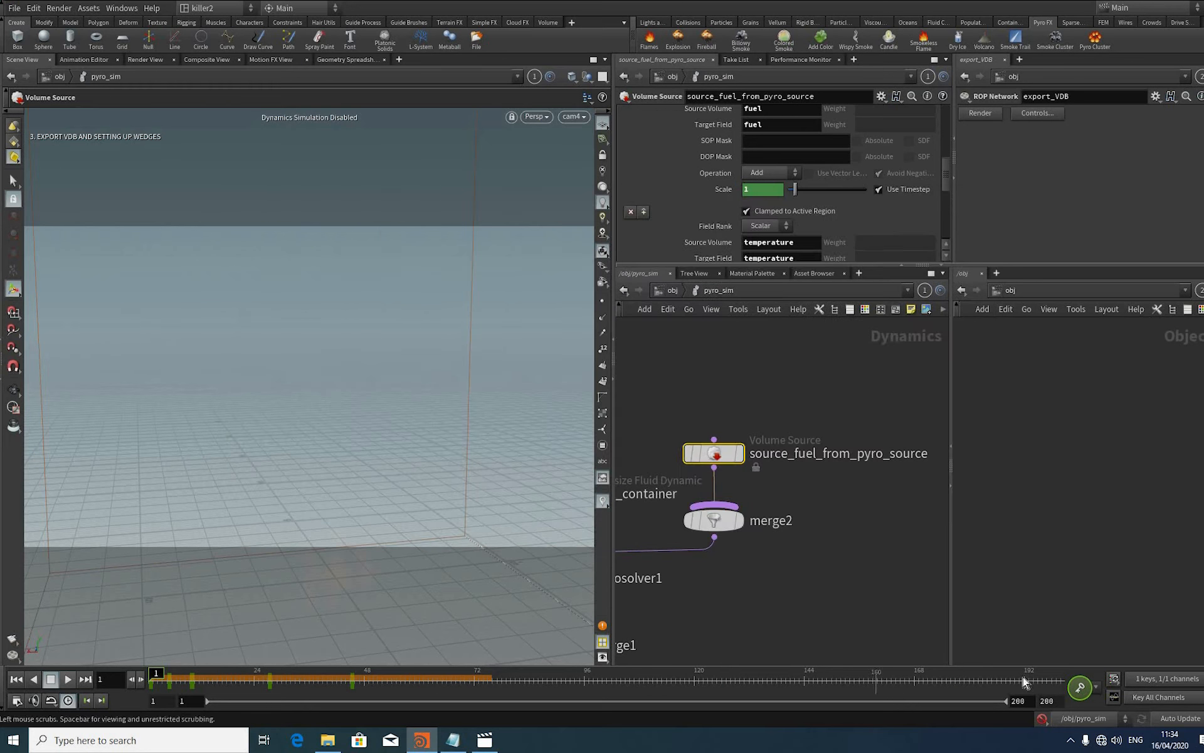
left_click(1043, 720)
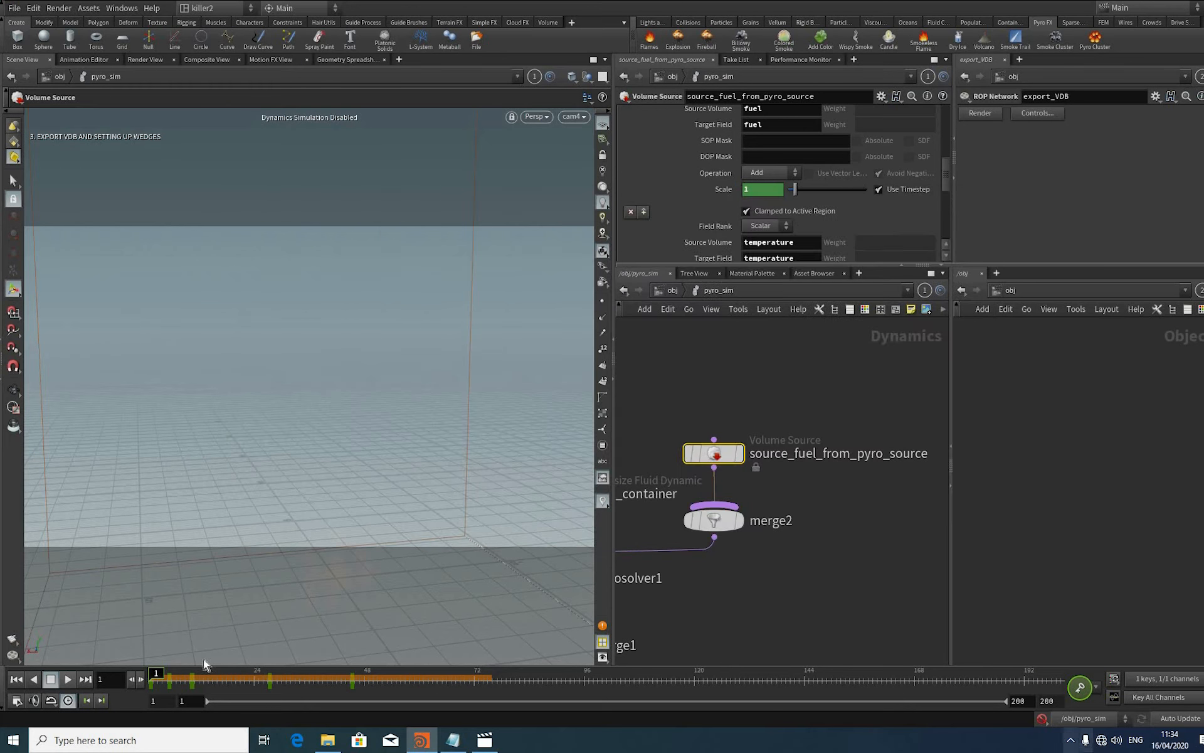
Step: Play the explosion simulation from frame 1 and examine it from the camera and from a free, zoomed-out view
left_click(70, 680)
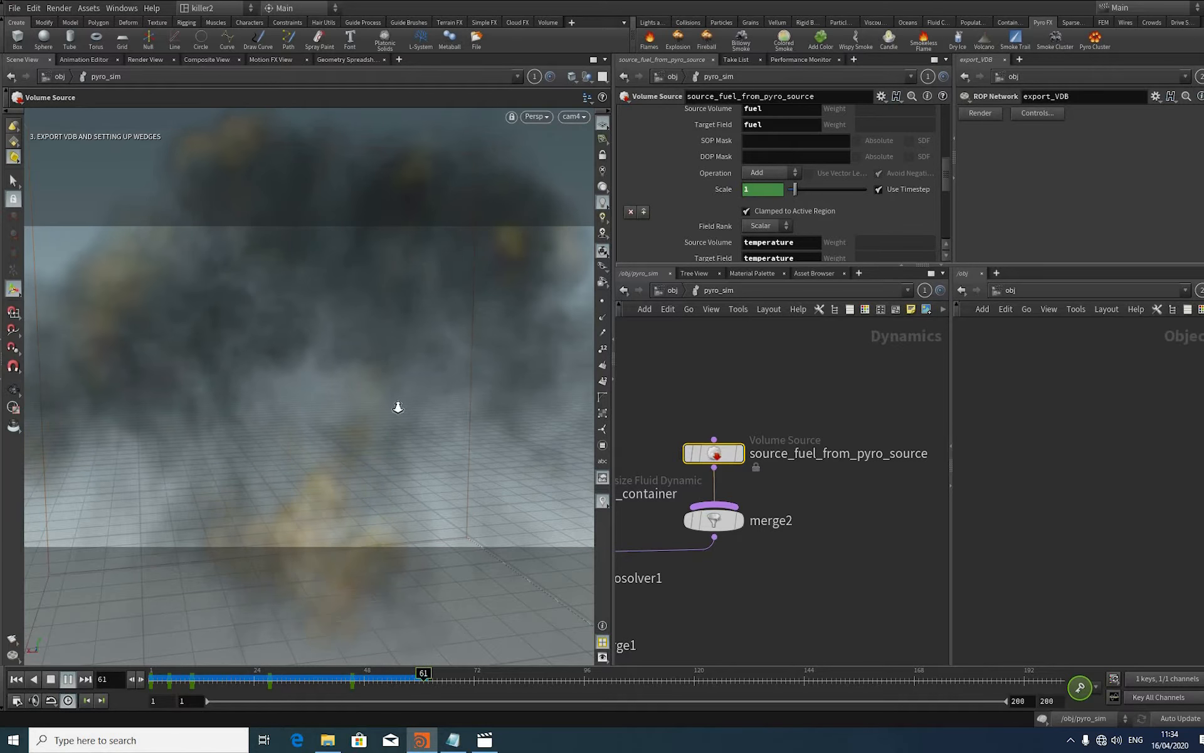
key("Escape")
right_click_drag(351, 407, 204, 645)
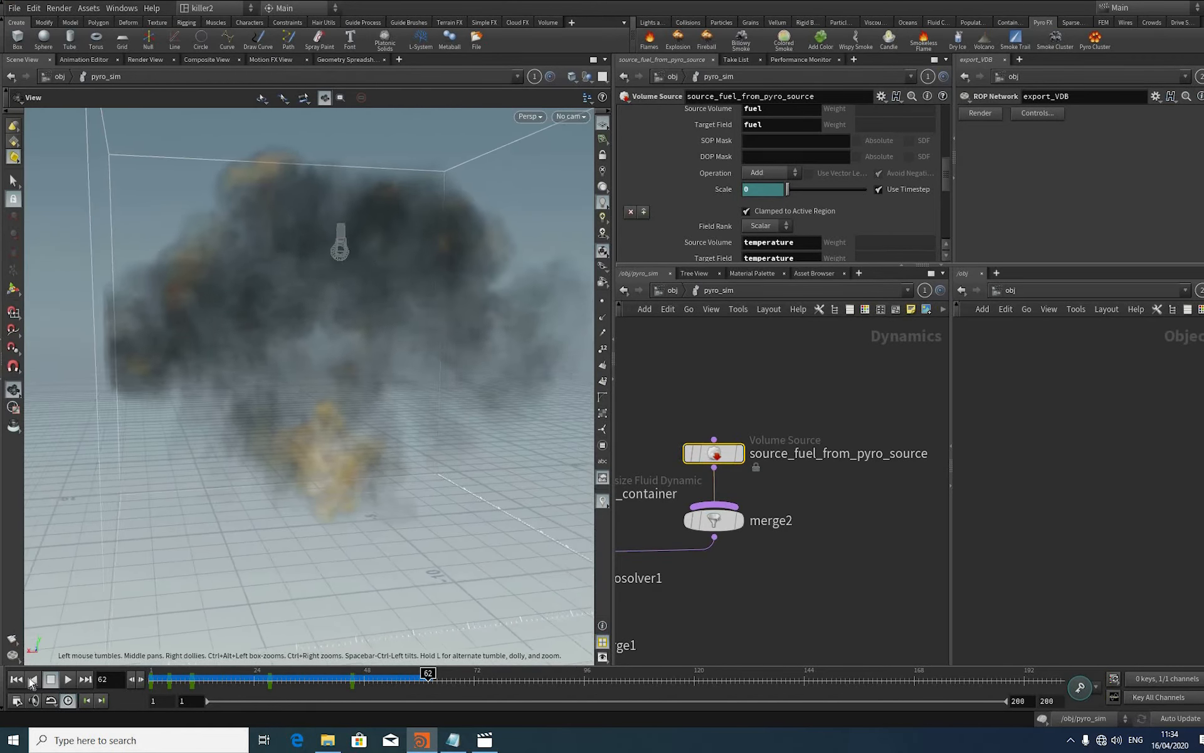
left_click(69, 676)
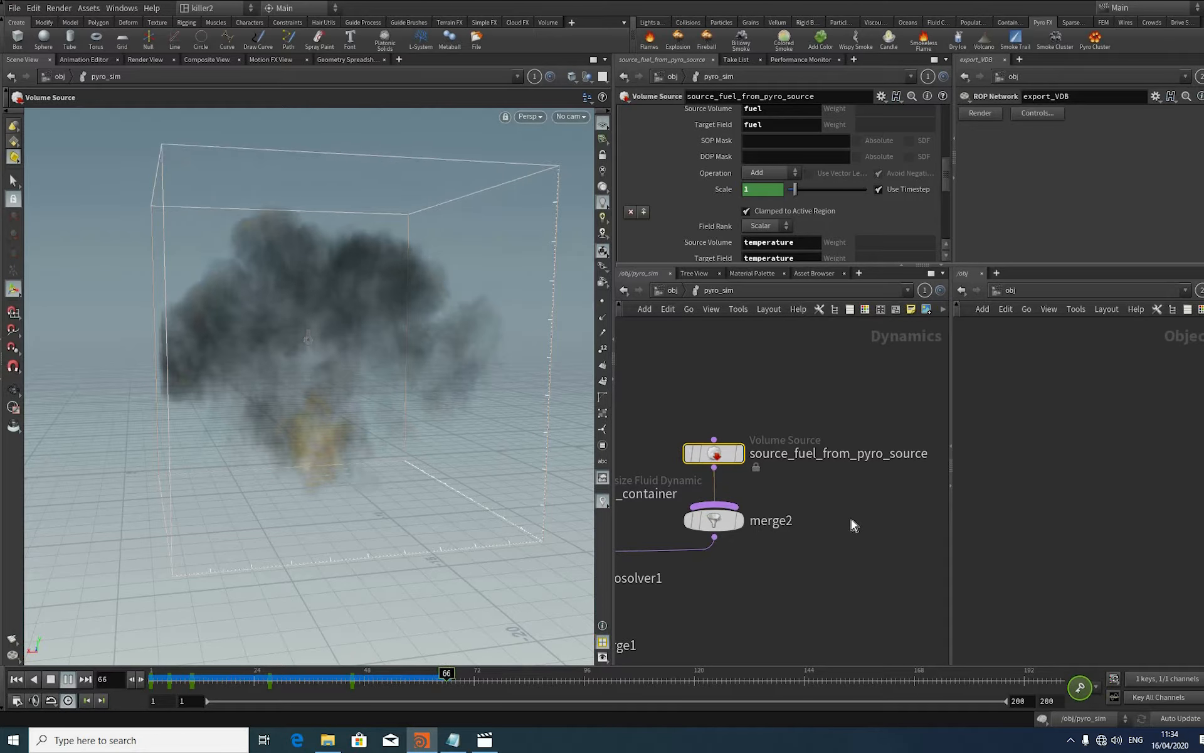
key("Escape")
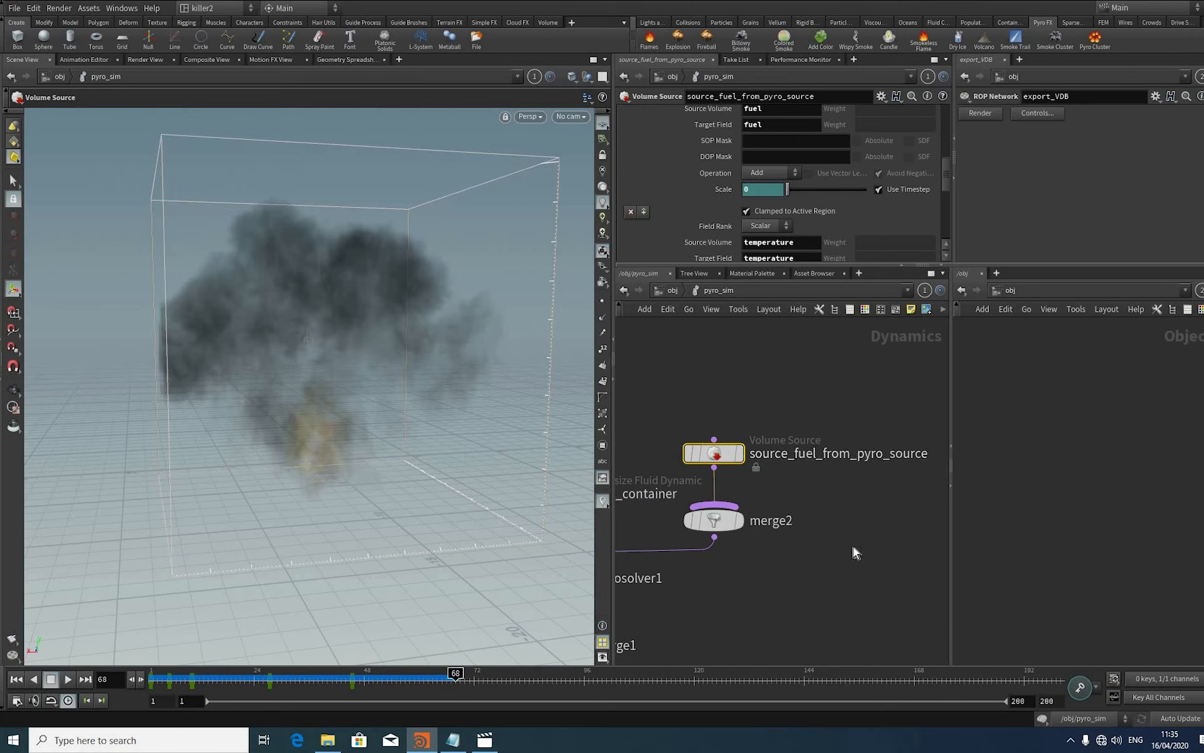
scroll(863, 532, "down", 2)
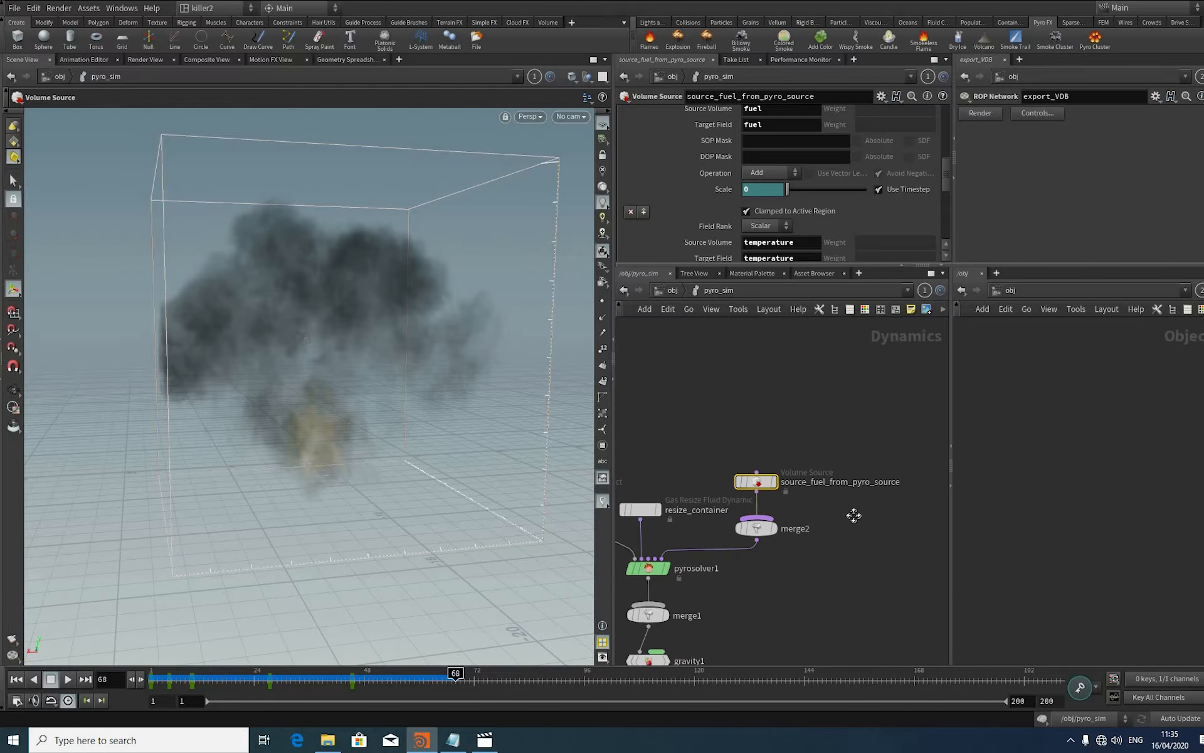
middle_click_drag(852, 534, 819, 413)
scroll(829, 405, "down", 1)
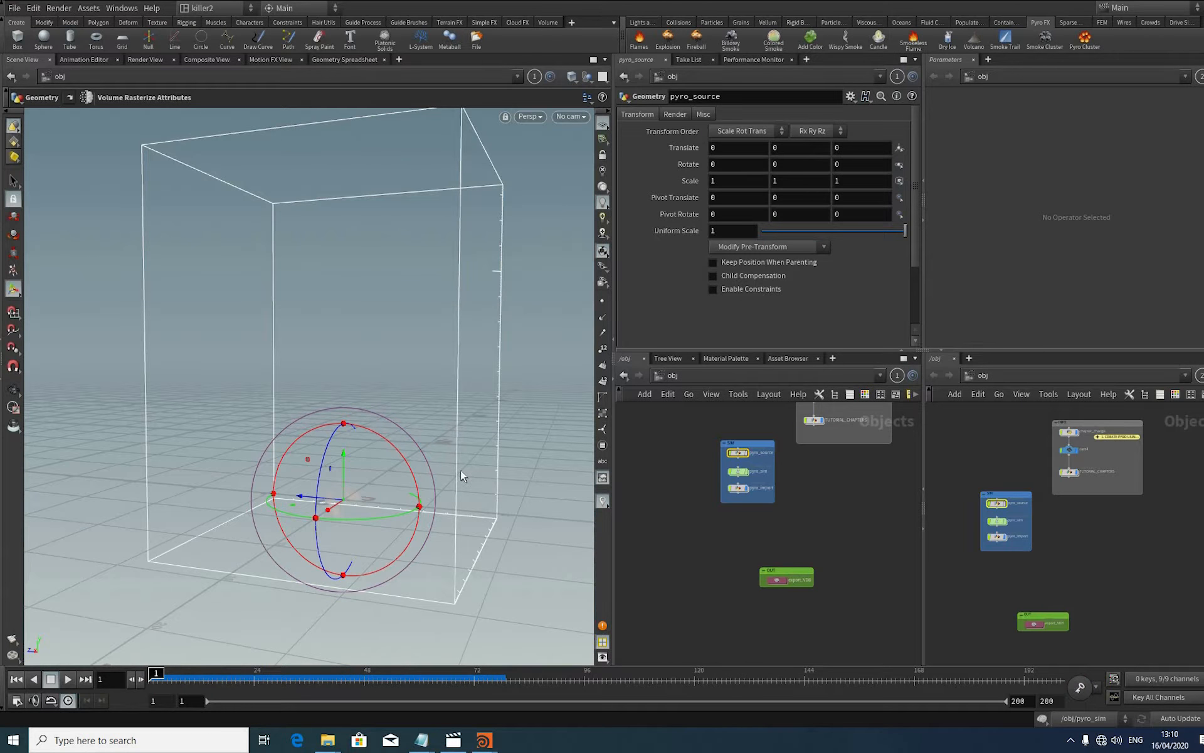
Step: Play the example explosion through frame 78 and examine the smoke's shape from a rotated view
key("Up")
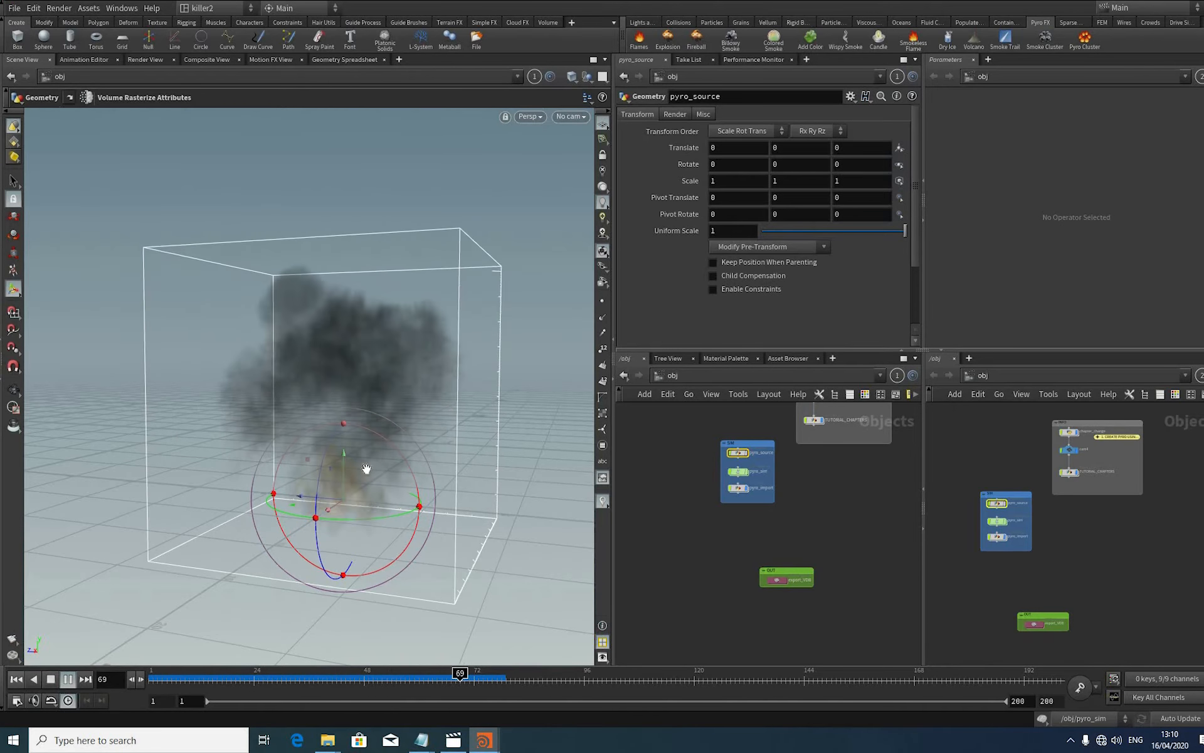
key("Up")
key("Escape")
left_click_drag(379, 470, 506, 596)
scroll(363, 391, "down", 3)
key("Return")
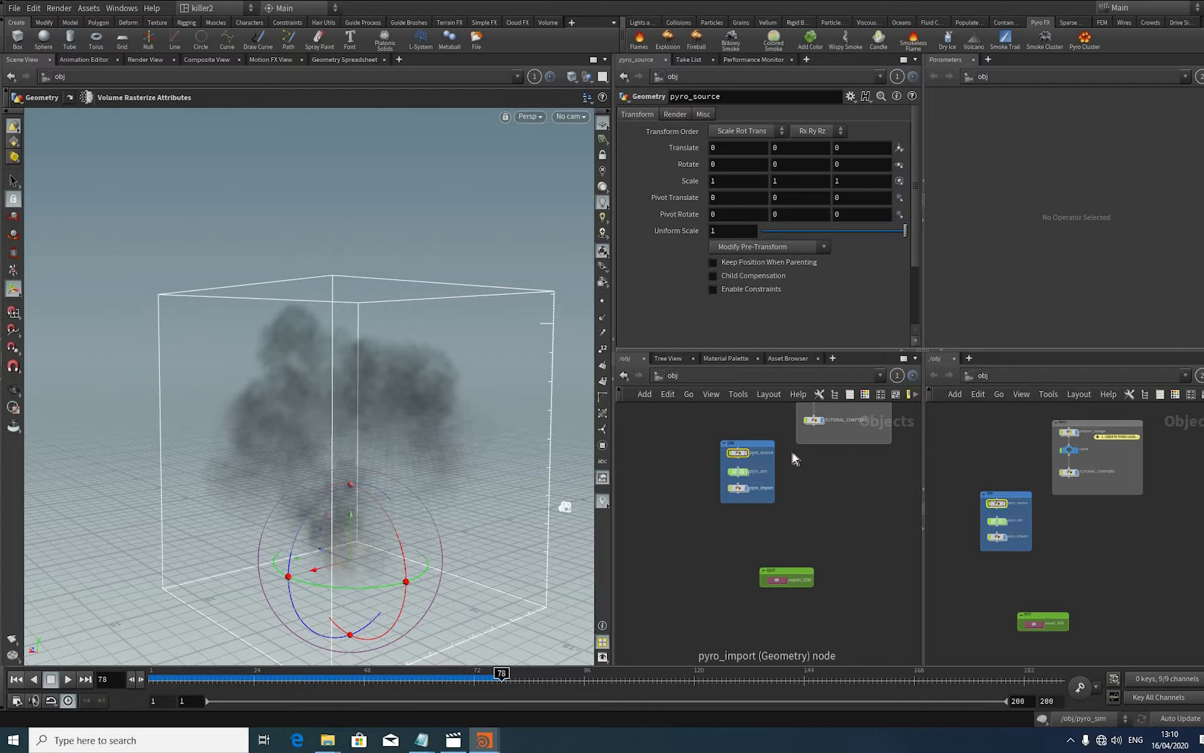
Step: Inside the pyro_source network, add a Circle node with Polygon primitive type and ZX Plane orientation
left_click(746, 488)
key("Return")
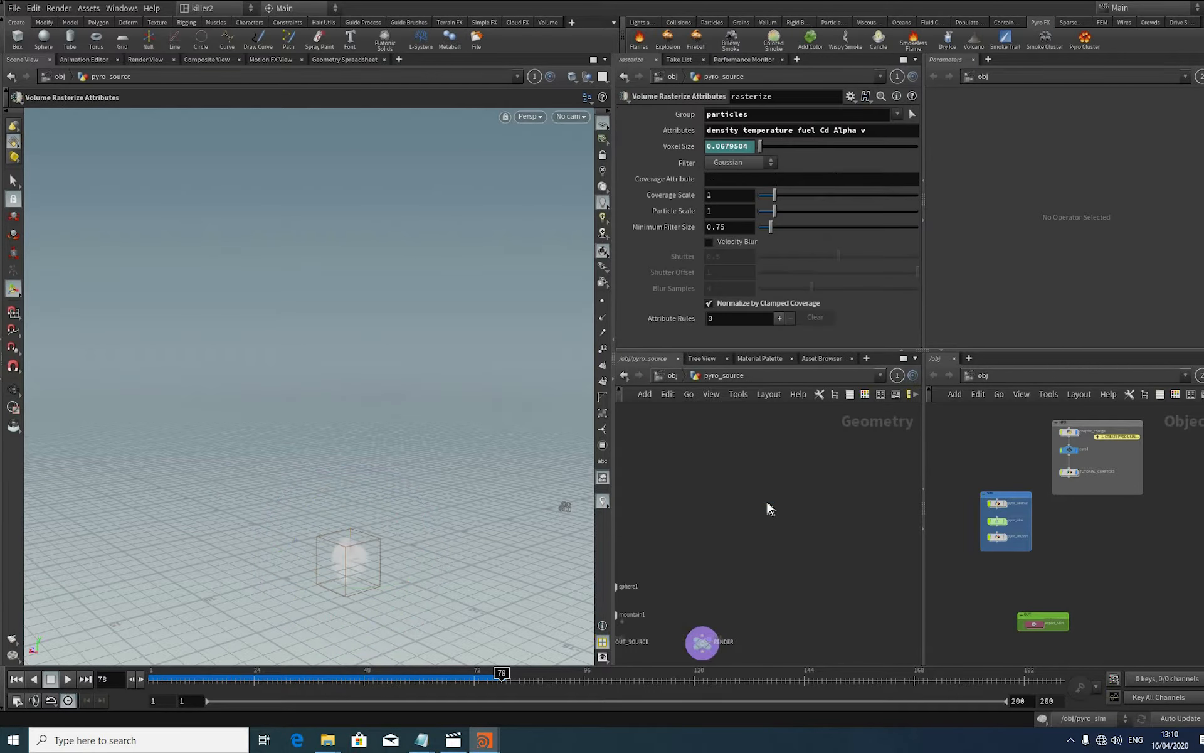
key("Tab")
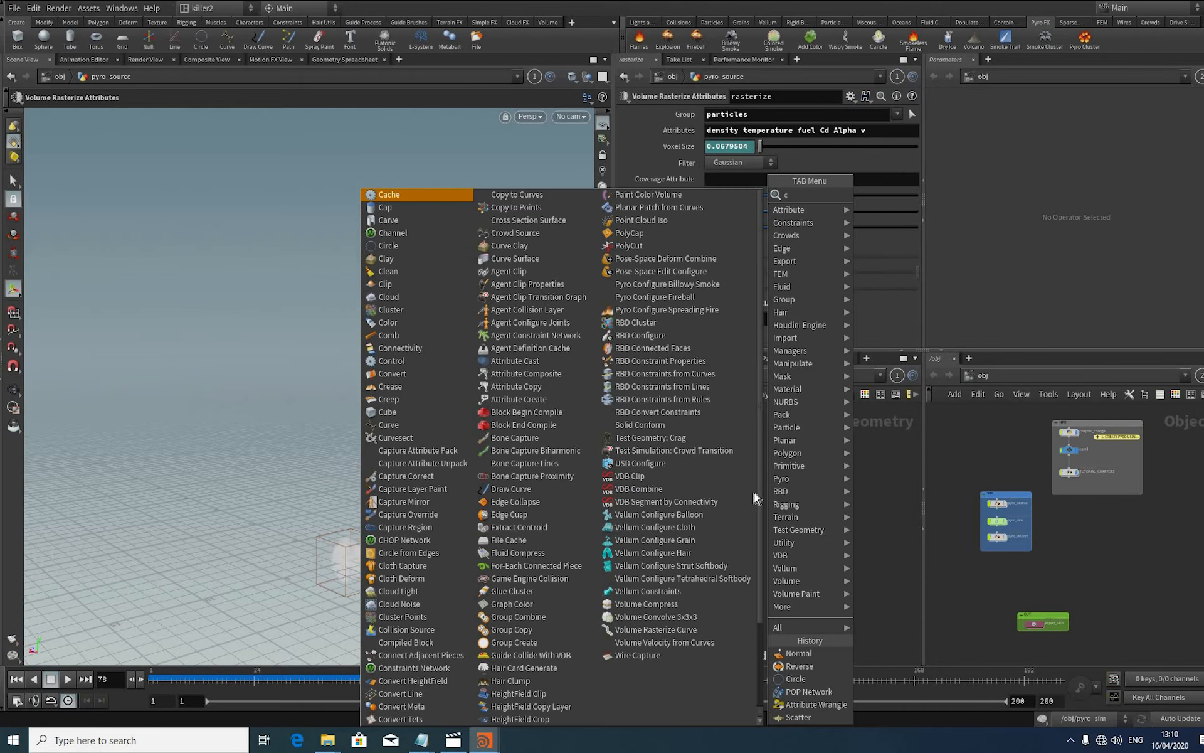
type("ci")
key("Return")
left_click(729, 491)
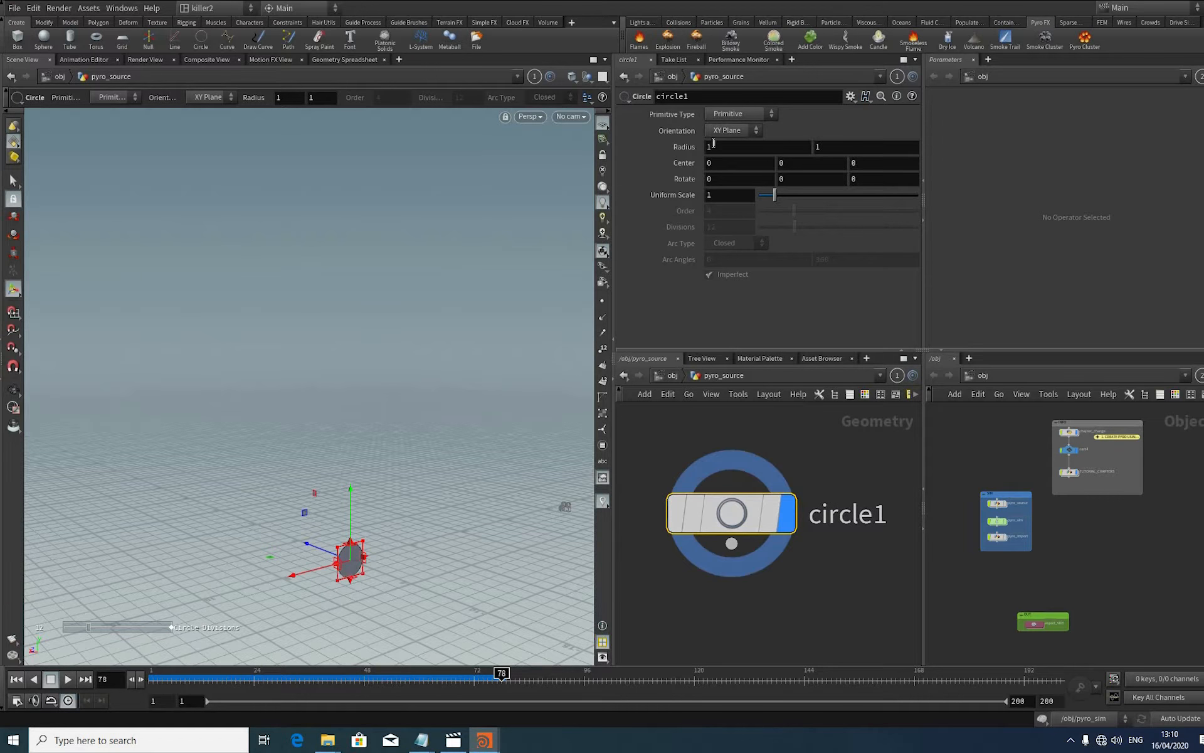
left_click(731, 114)
left_click(757, 138)
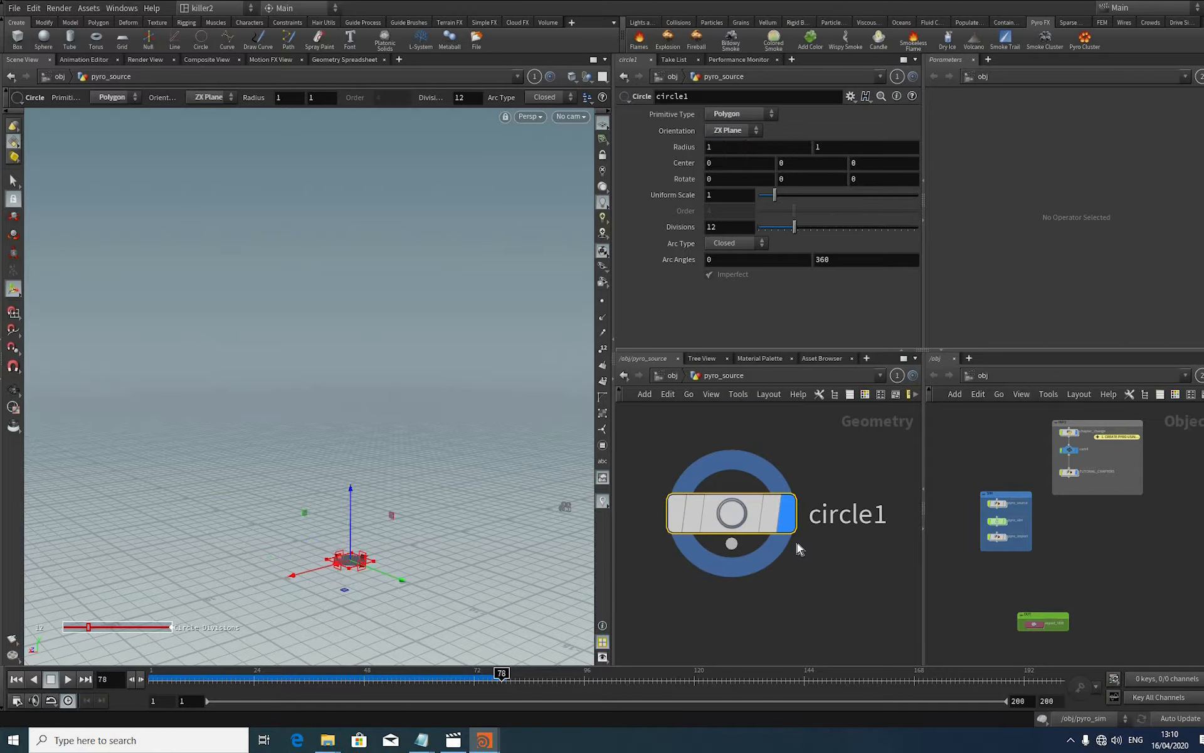
Step: Add a Reverse node below circle1, connect it to the circle's output and display its result
key("Tab")
type("re")
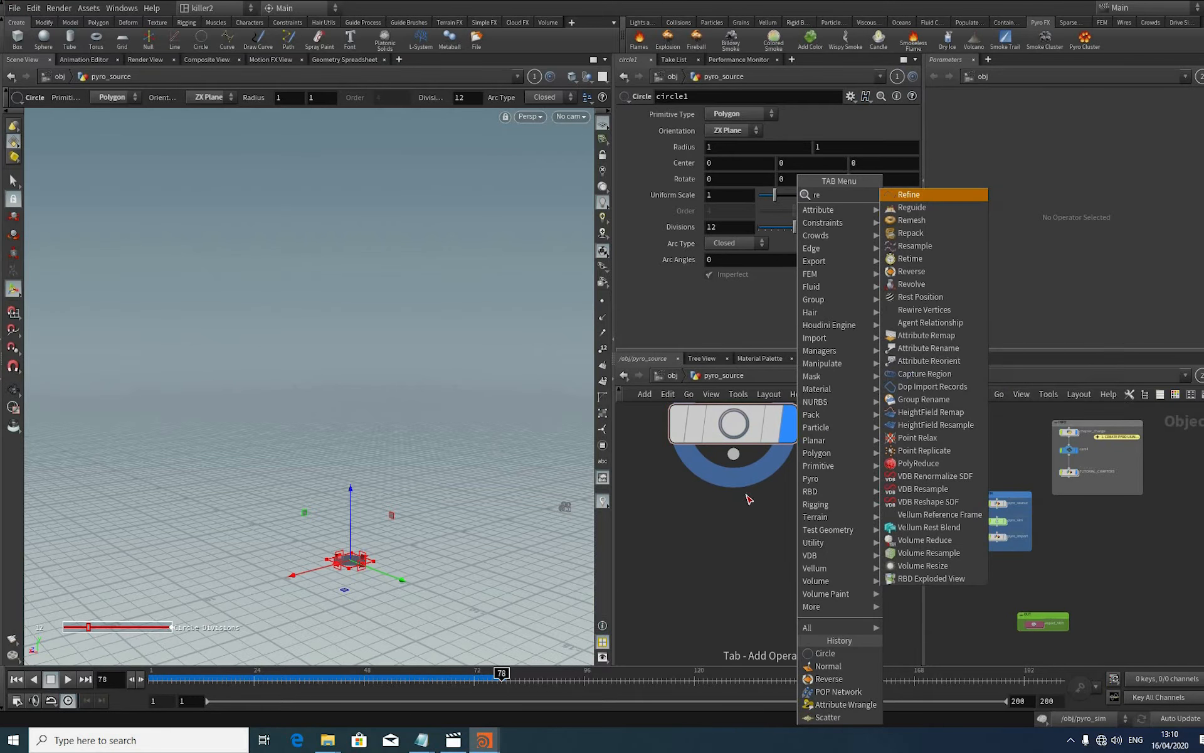
type("v")
key("Return")
left_click(793, 552)
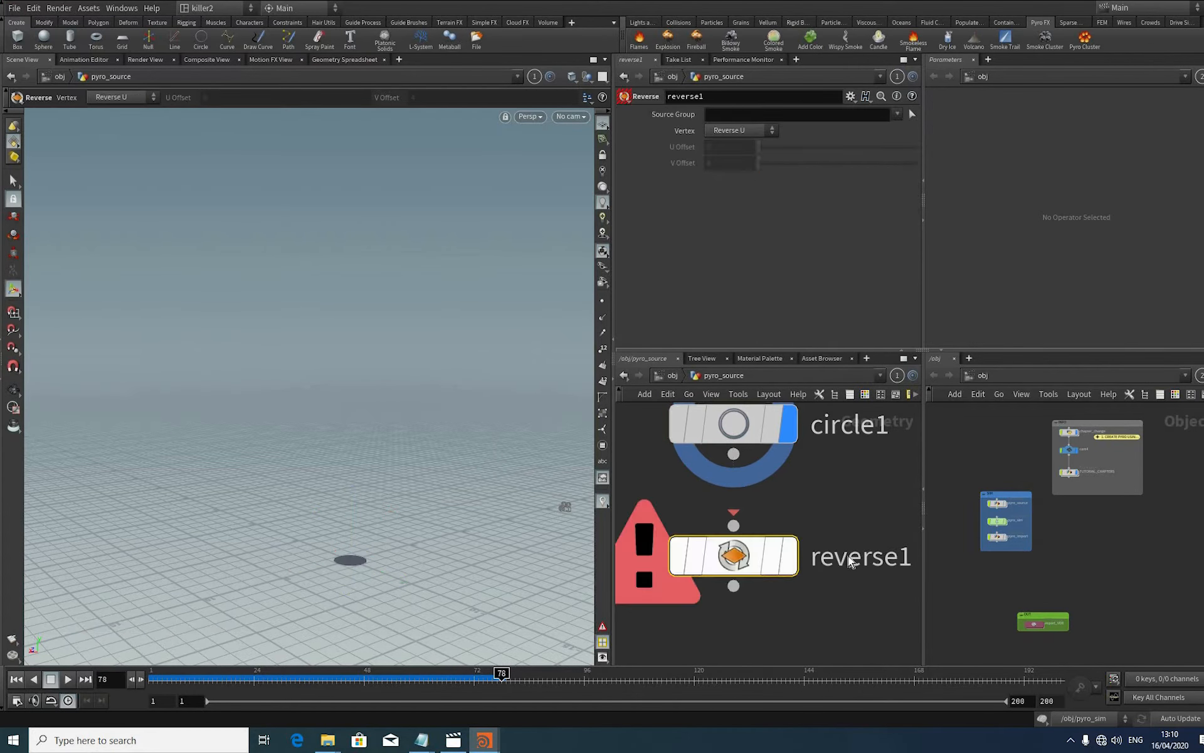
left_click_drag(733, 453, 733, 525)
left_click(788, 556)
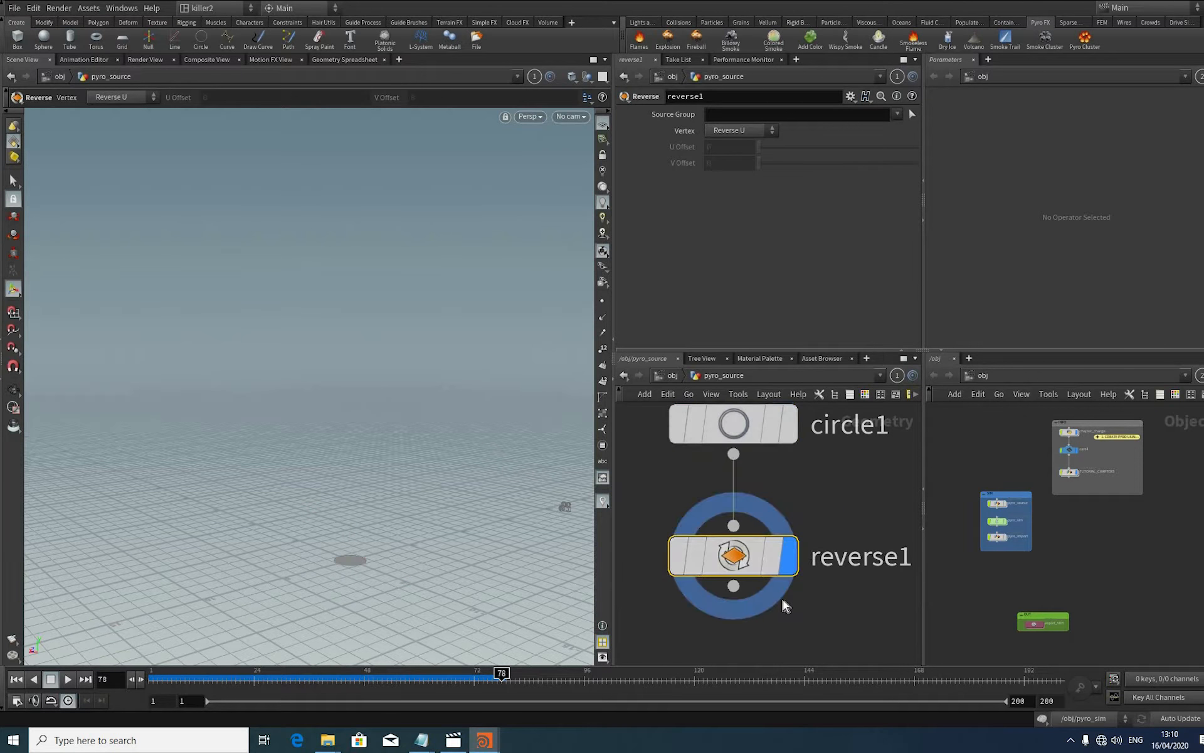
Step: Add a Normal node connected after reverse1, set it to add normals to Points and display its result
scroll(777, 591, "down", 3)
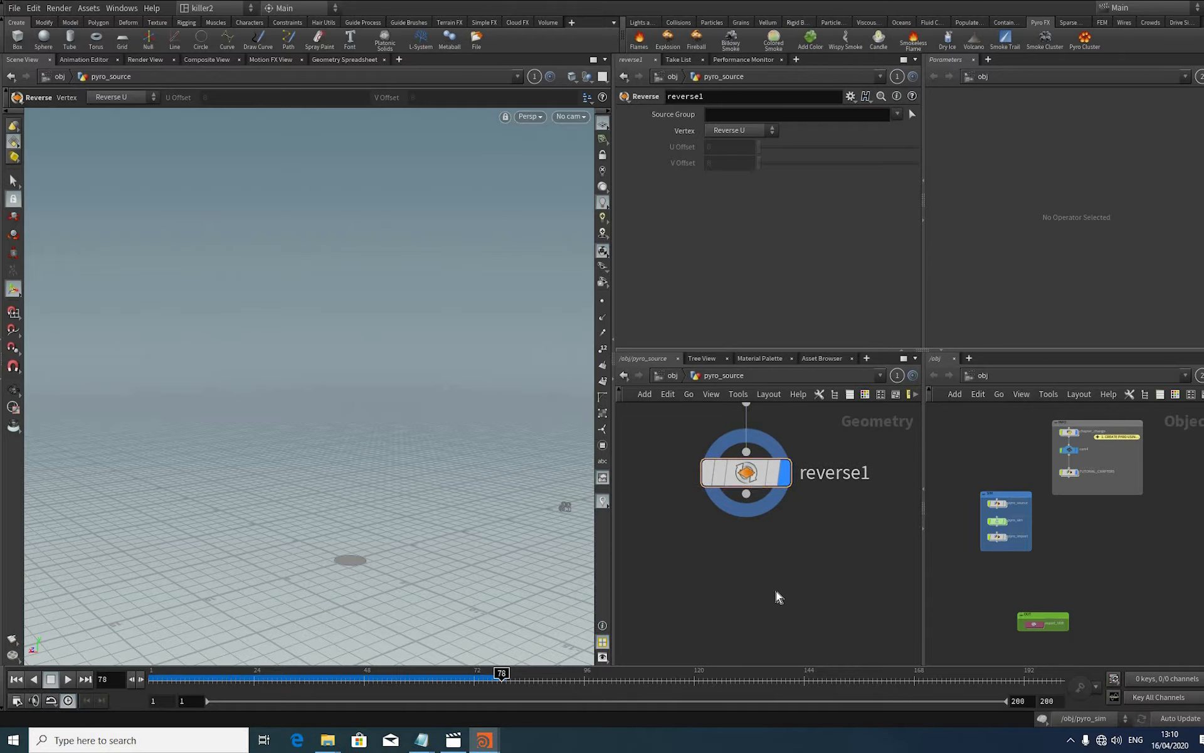
key("Tab")
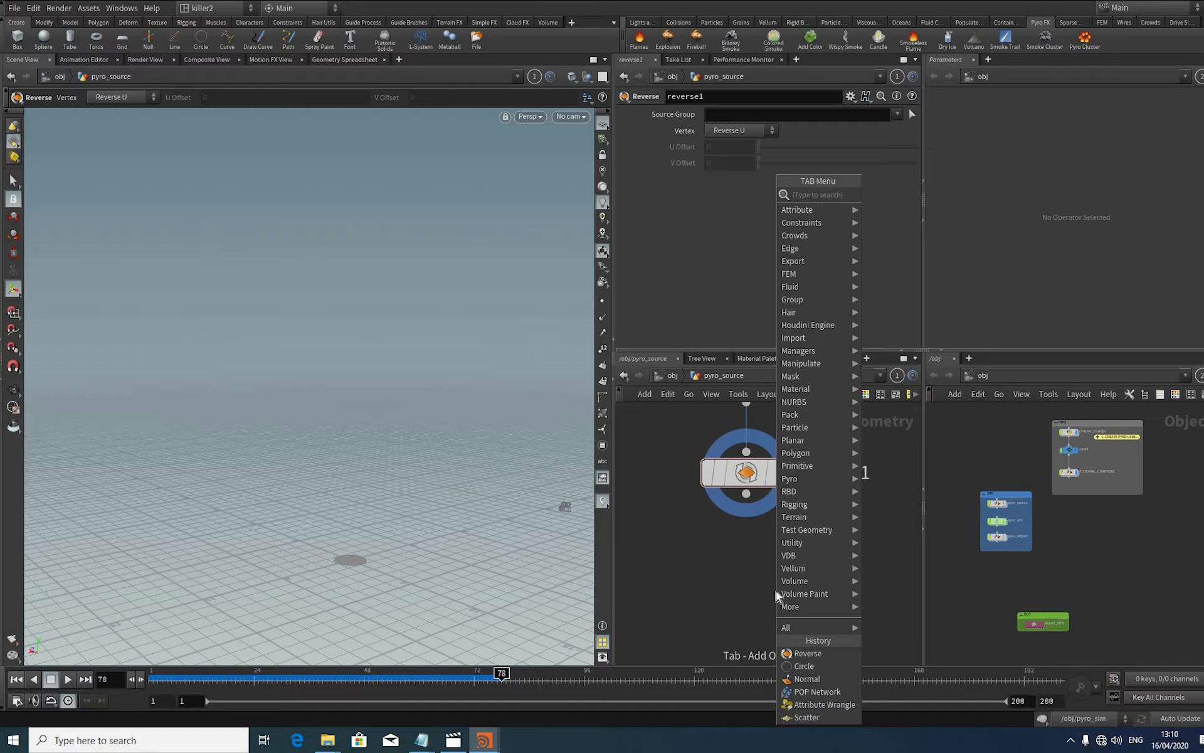
type("norm")
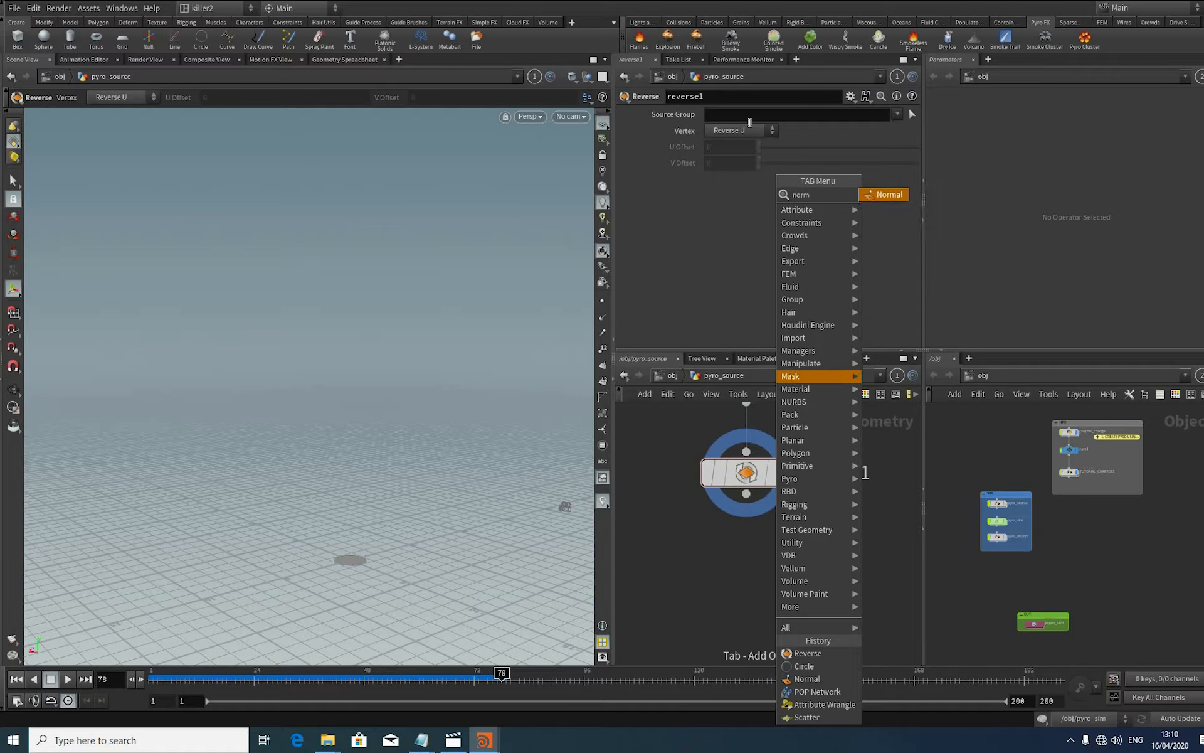
key("Return")
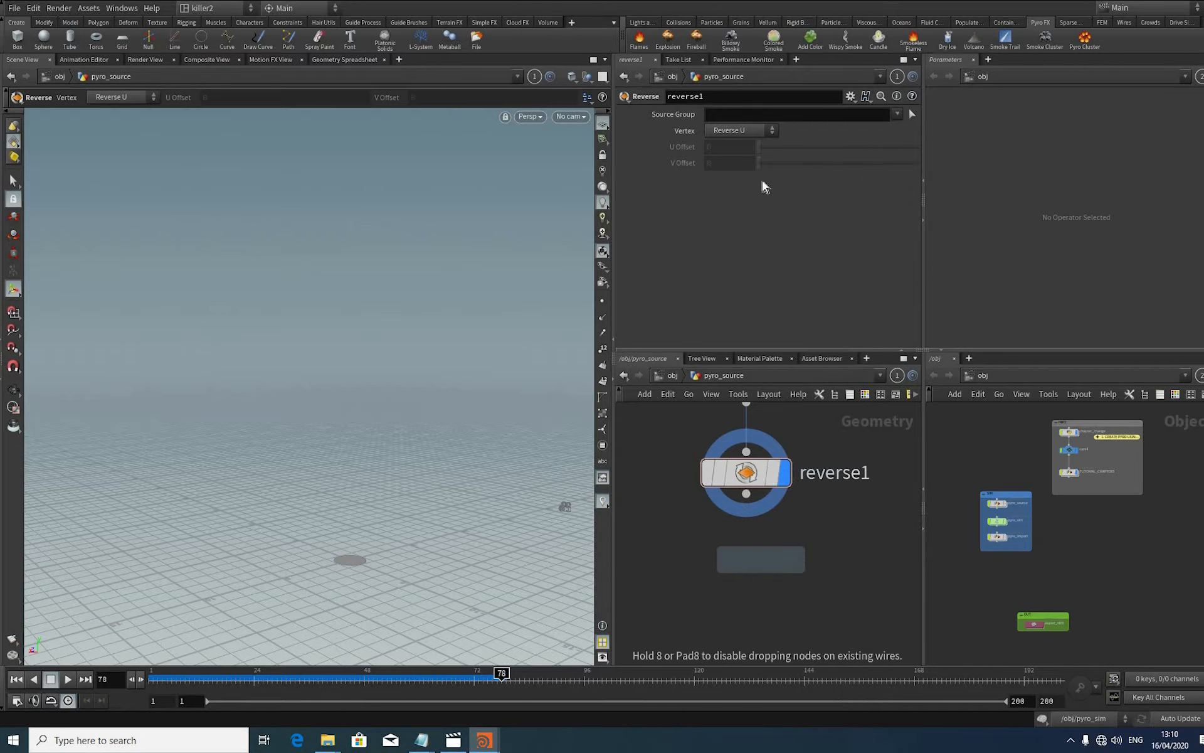
left_click_drag(747, 494, 746, 567)
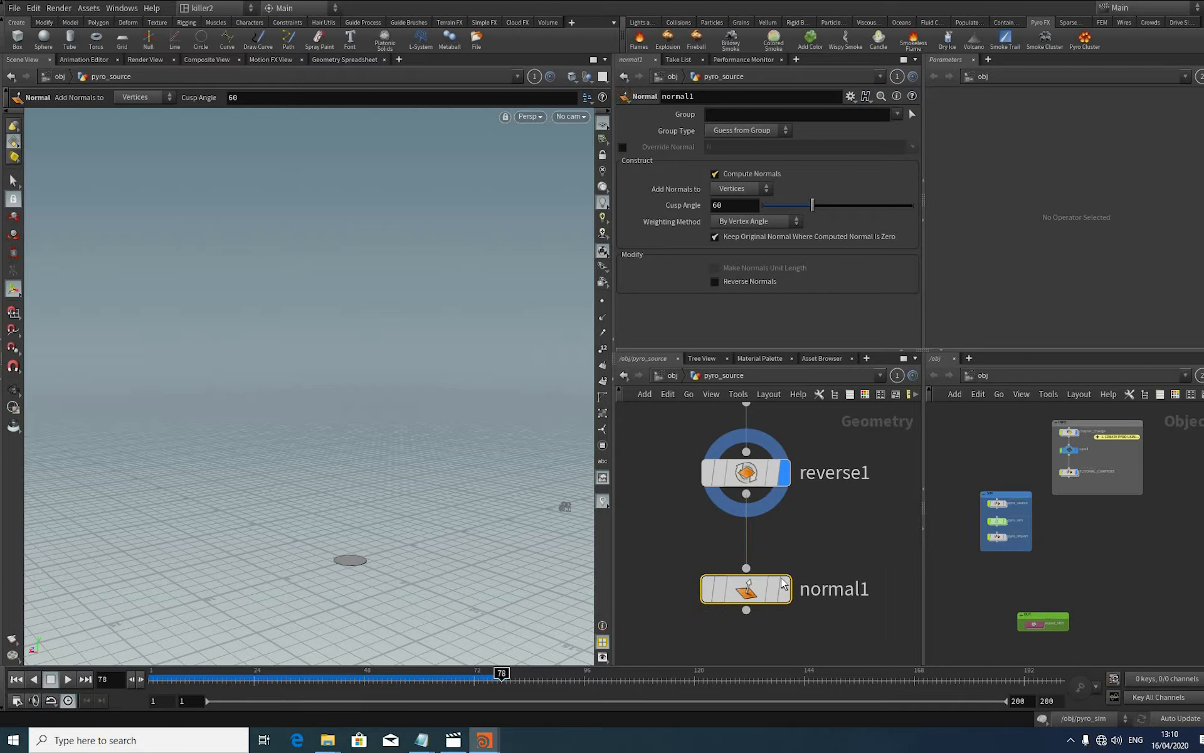
left_click(740, 189)
left_click(727, 202)
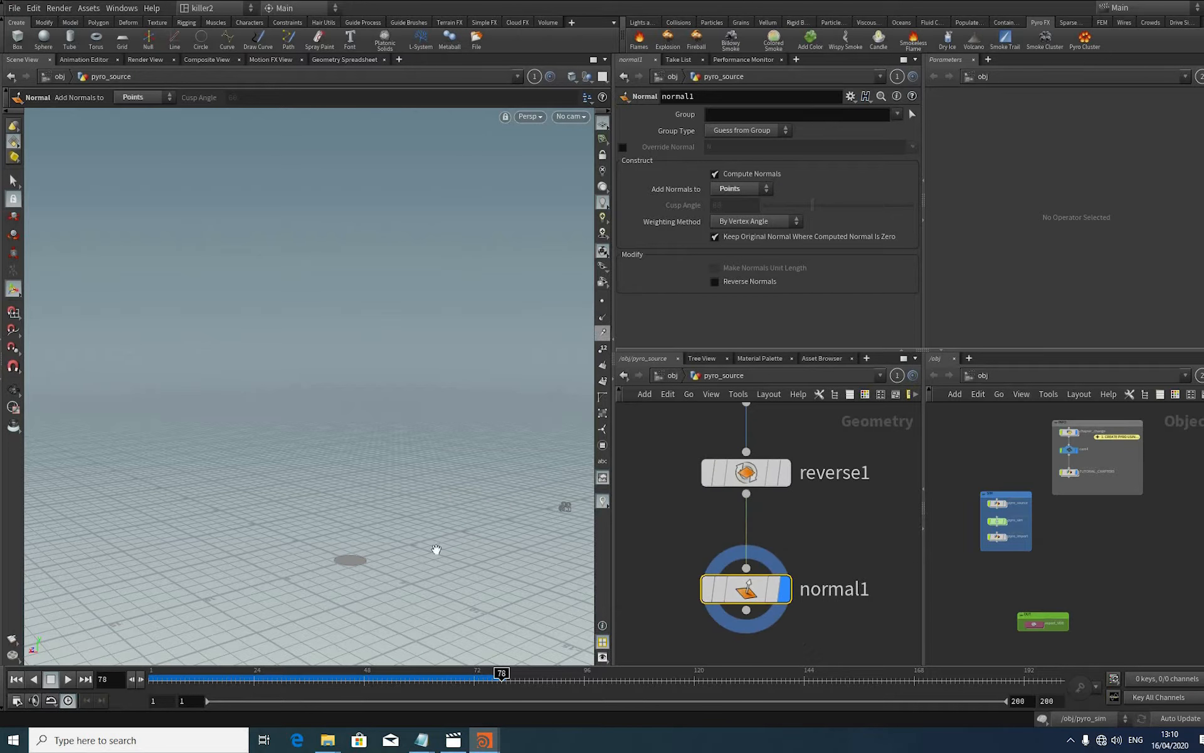
Step: Examine the direction of the circle's point normals up close from the side in the viewport
right_click_drag(363, 438, 487, 403, "alt")
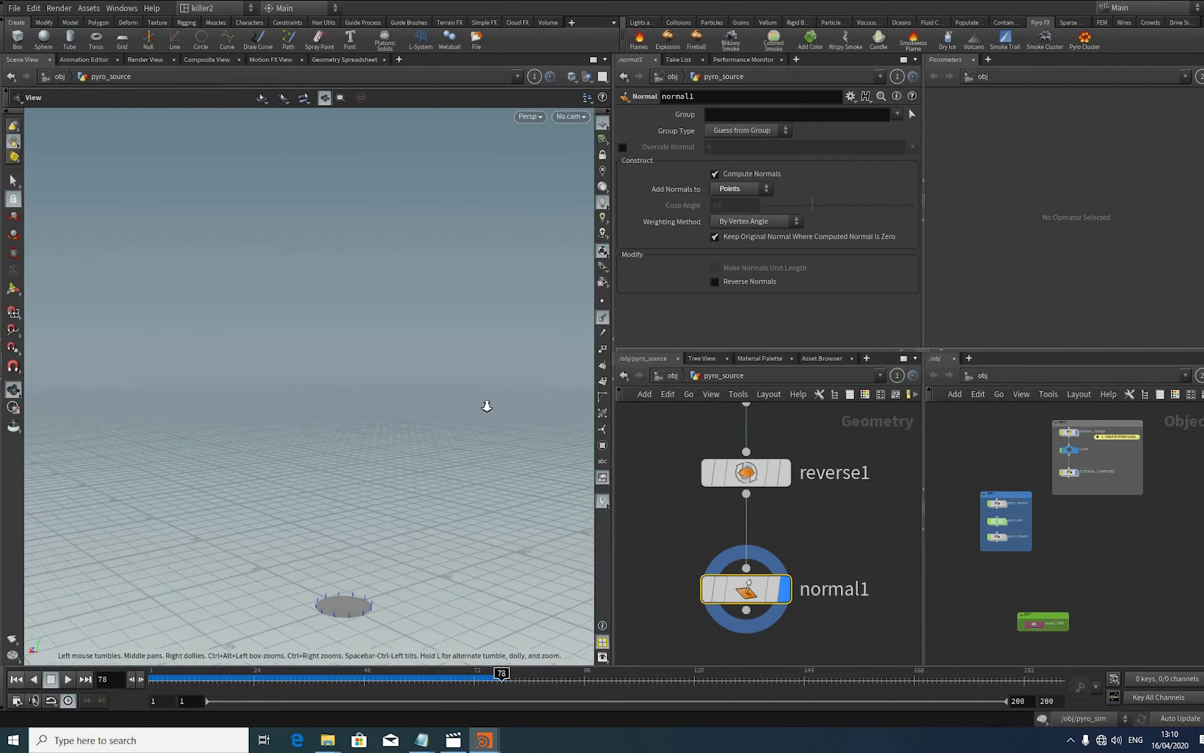
middle_click_drag(414, 552, 409, 392, "alt")
right_click_drag(409, 392, 941, 592, "alt")
middle_click_drag(941, 592, 863, 600, "alt")
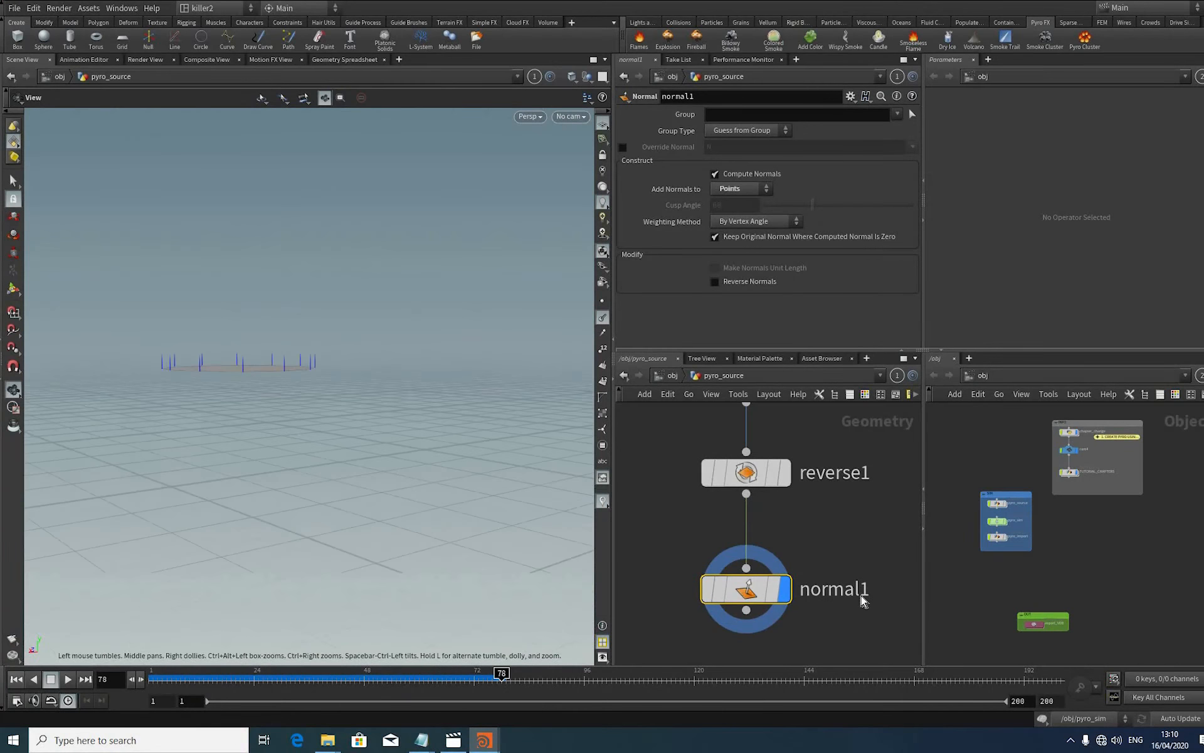
right_click_drag(863, 599, 828, 502, "alt")
key("Return")
scroll(798, 570, "down", 3)
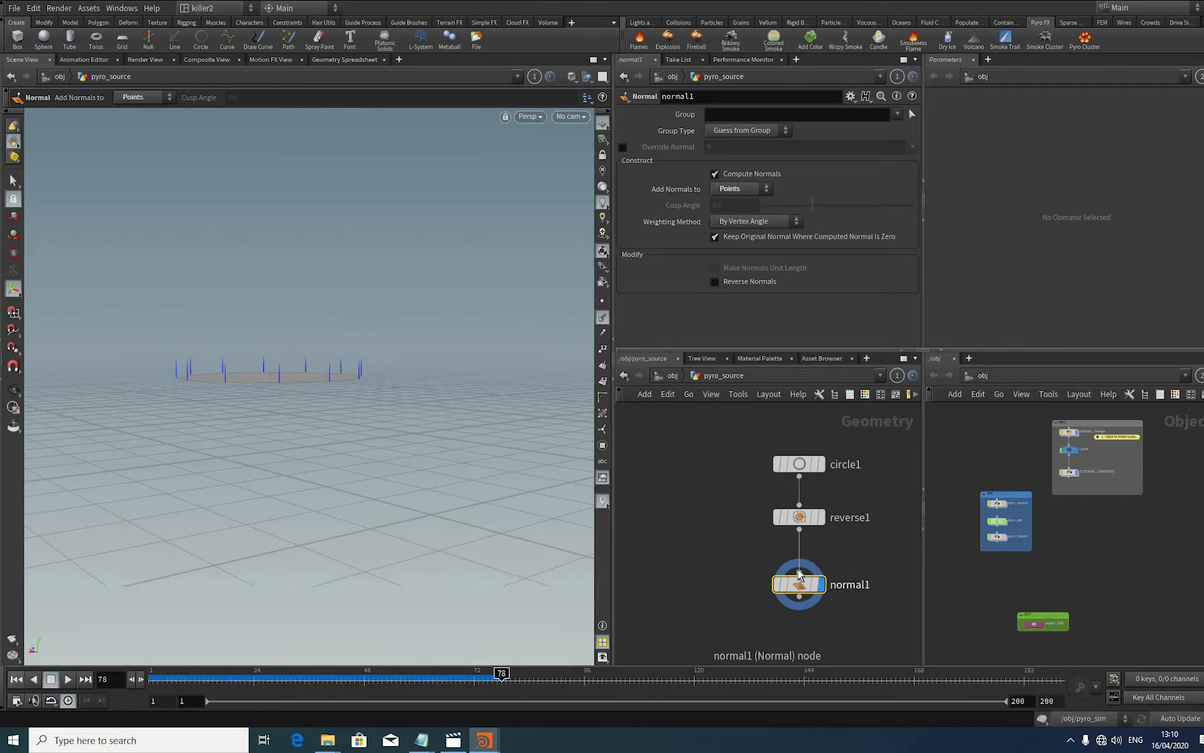
Step: Add a Scatter node after normal1, display it and set its Force Total Count to 100
middle_click_drag(798, 570, 761, 452)
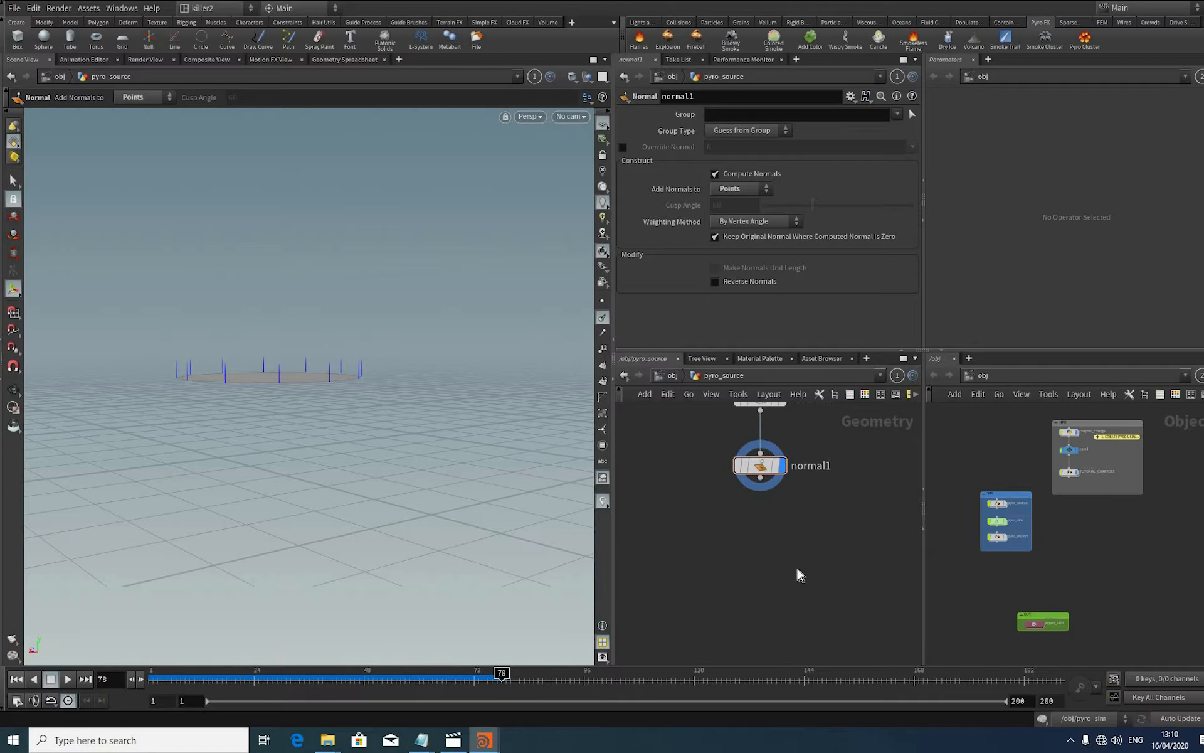
key("Tab")
type("sc")
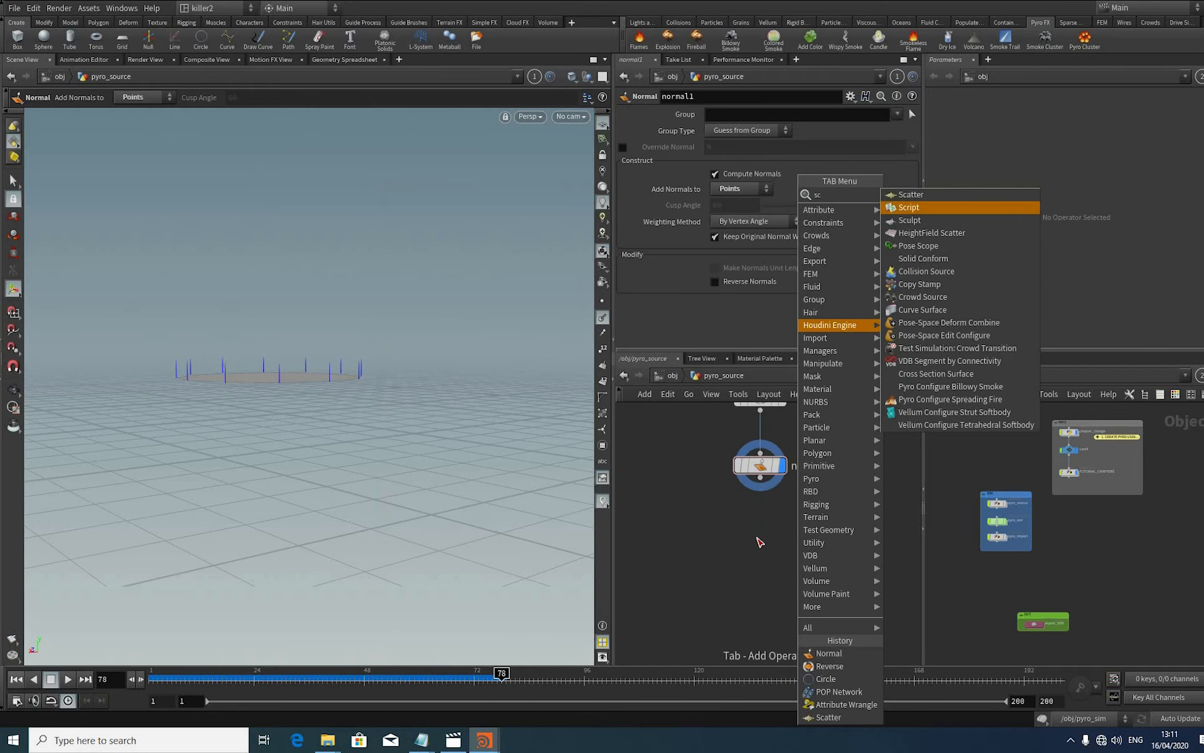
key("Up")
key("Return")
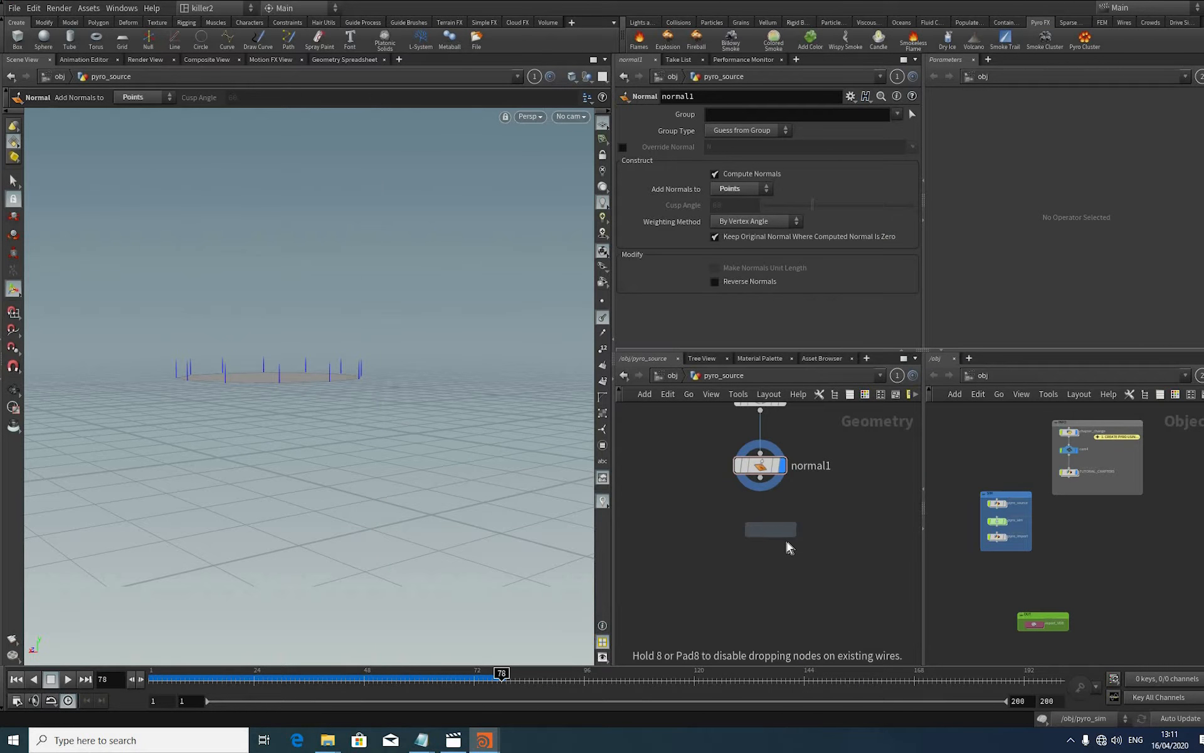
left_click(788, 548)
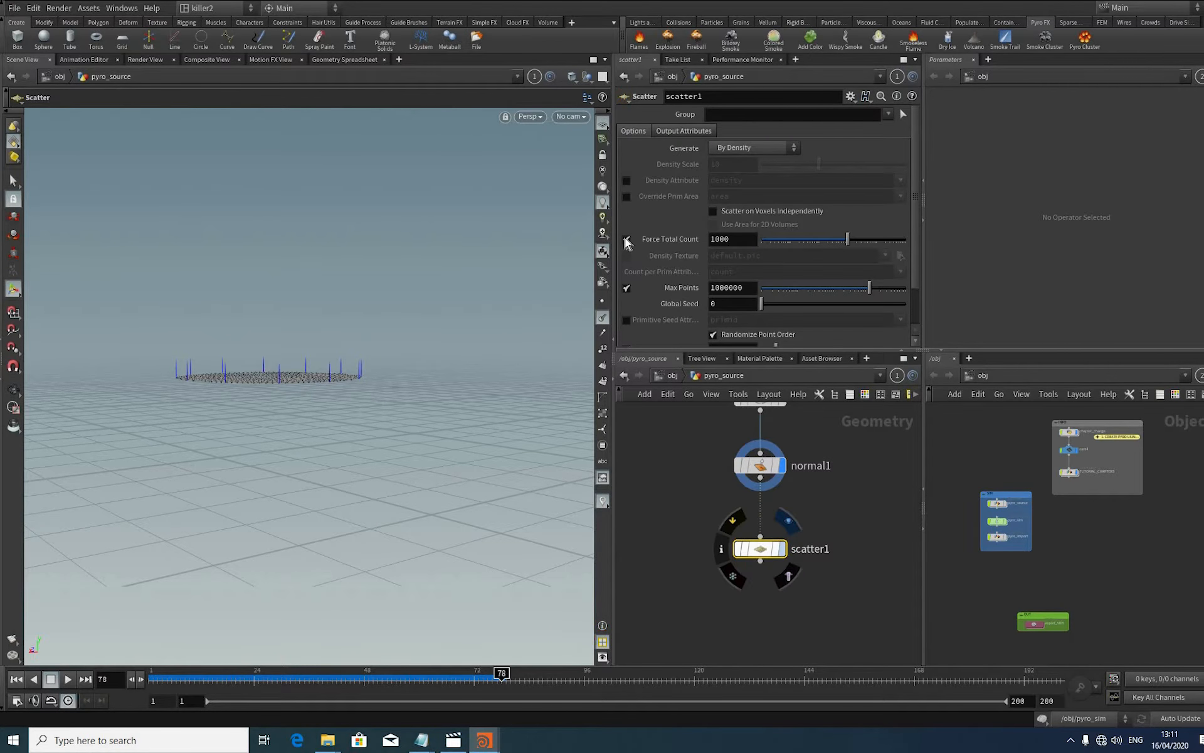
type("1")
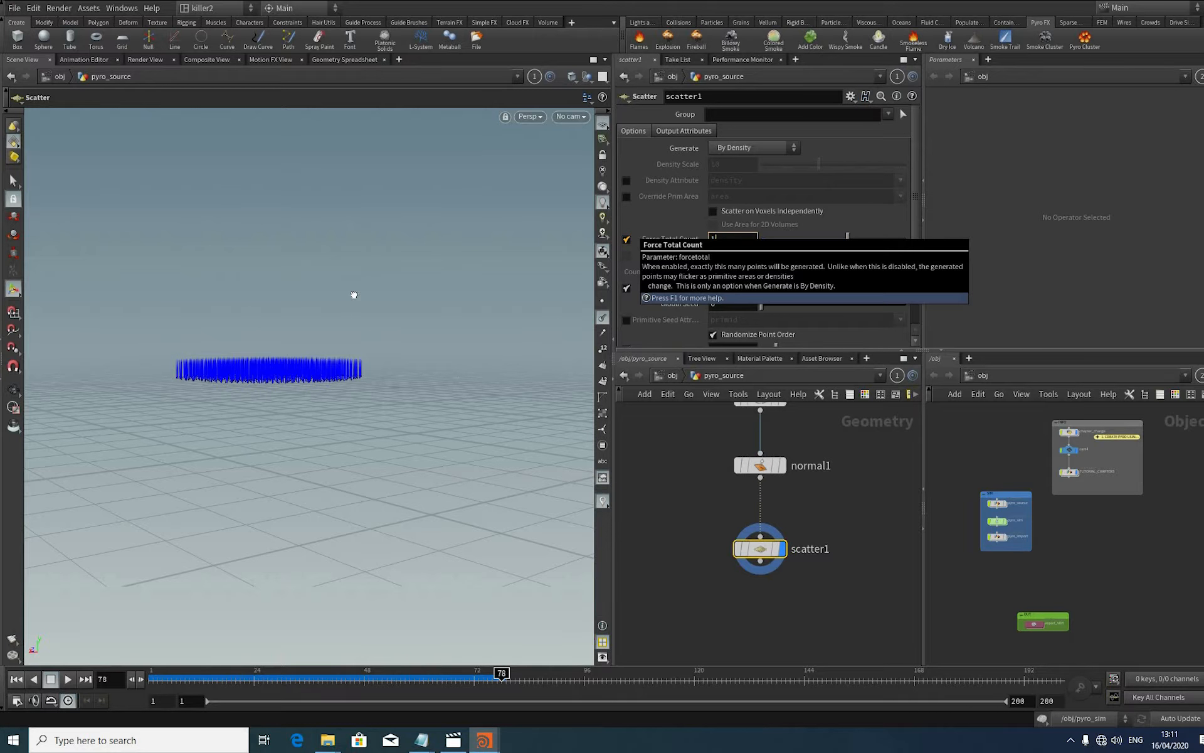
key("Return")
key("space+g")
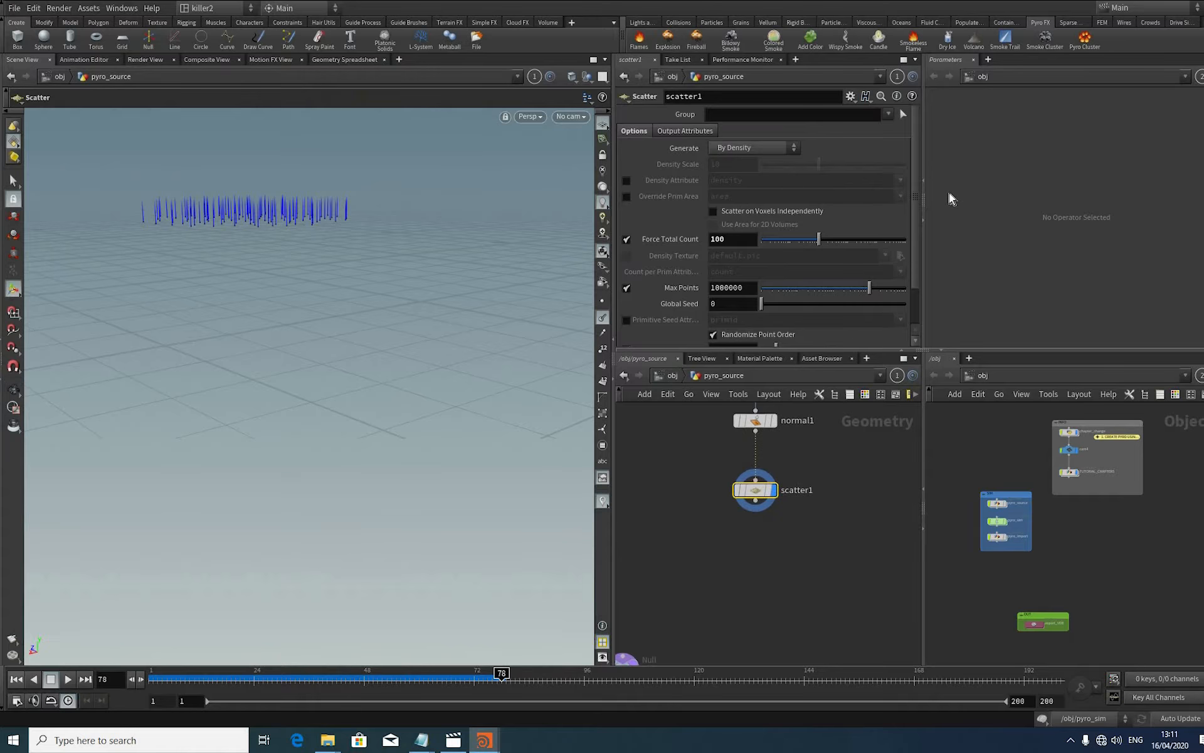
Step: Add an Attribute Wrangle node below scatter1 and connect it to the scatter's output
key("Tab")
type("wr")
key("Down")
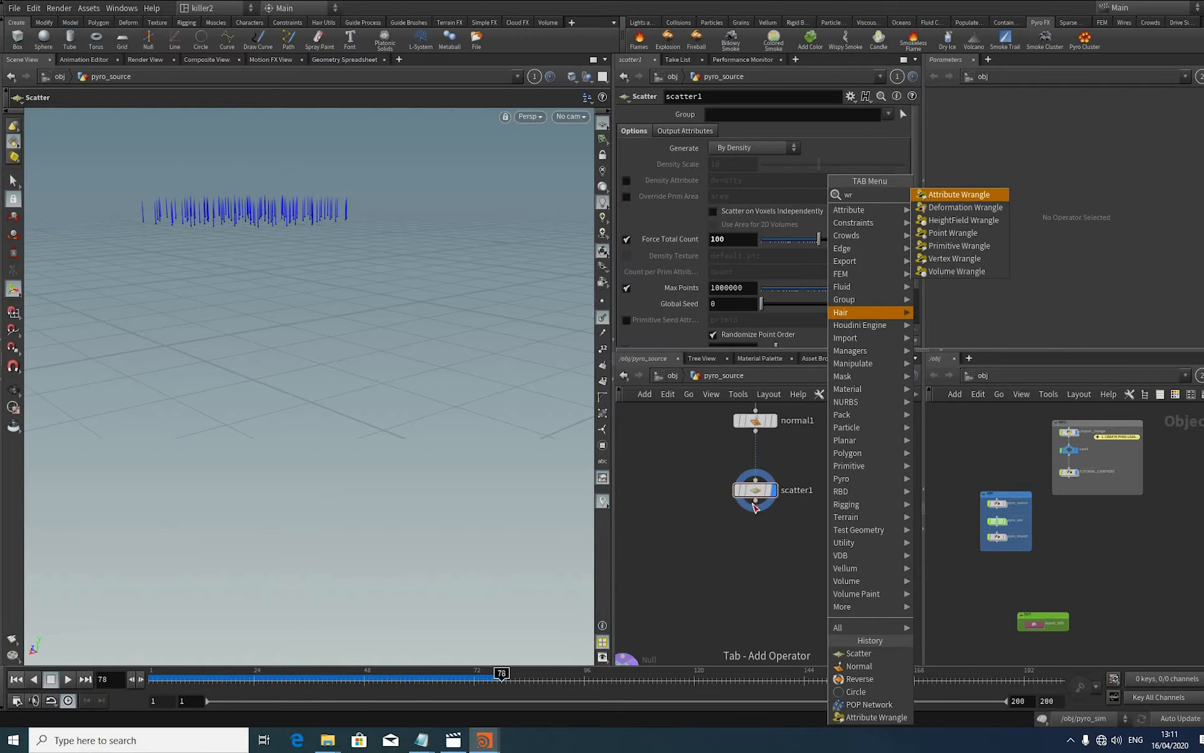
key("Return")
left_click(755, 566)
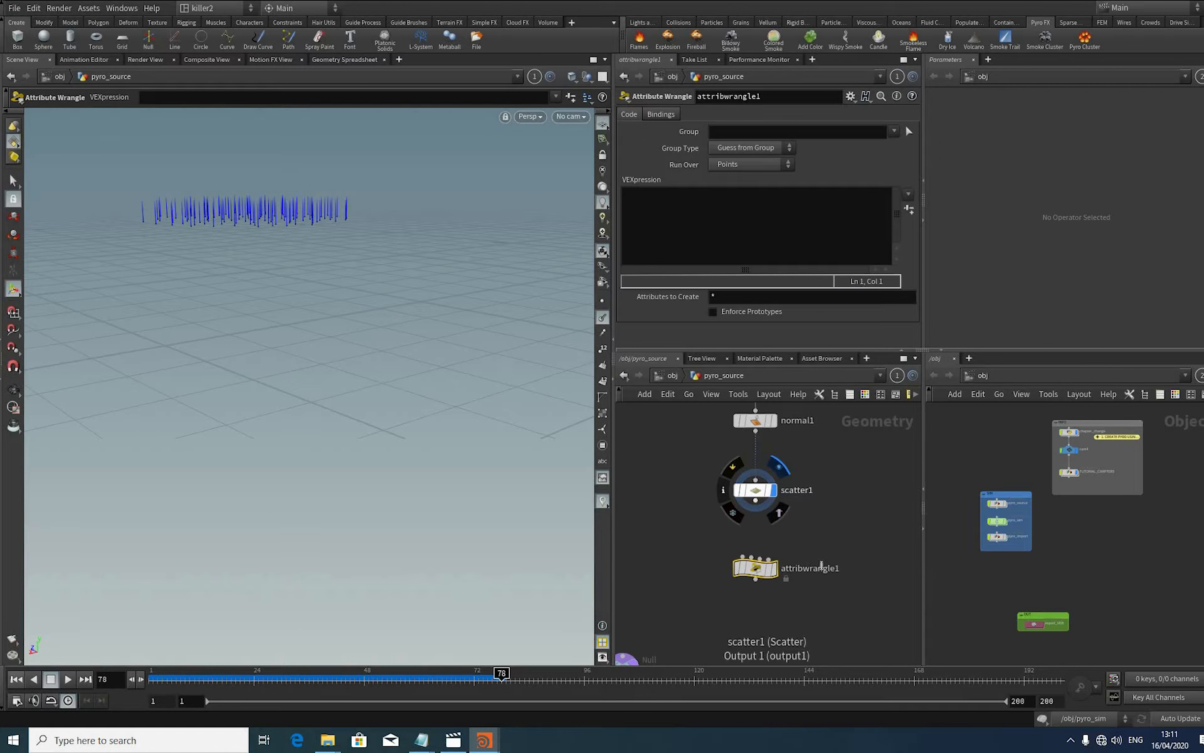
Step: Rename the Attribute Wrangle node set_v and display its result
double_click(778, 568)
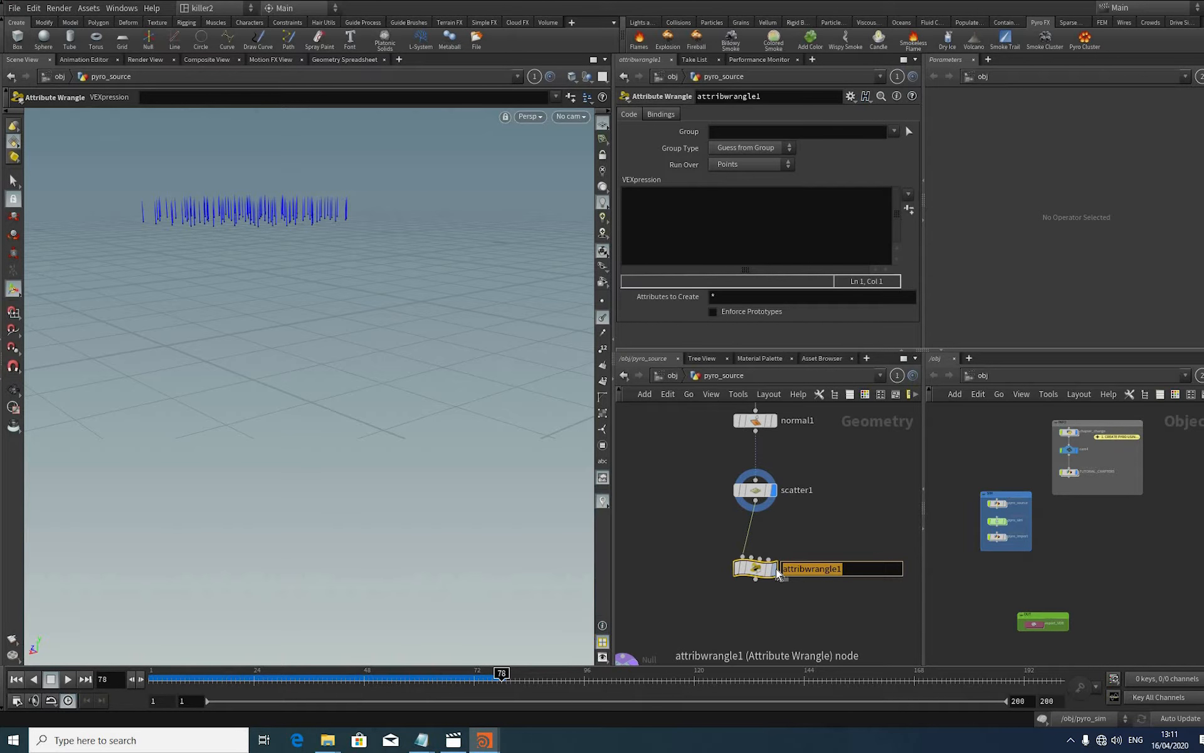
type("set_")
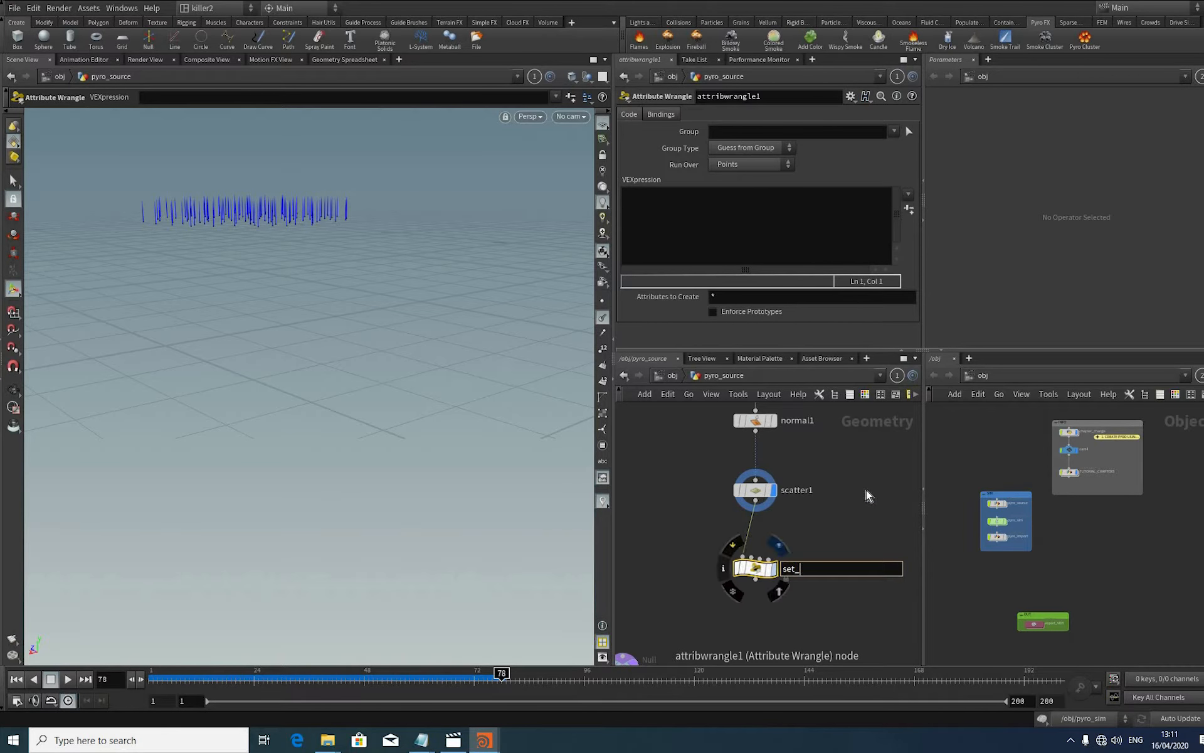
type("v")
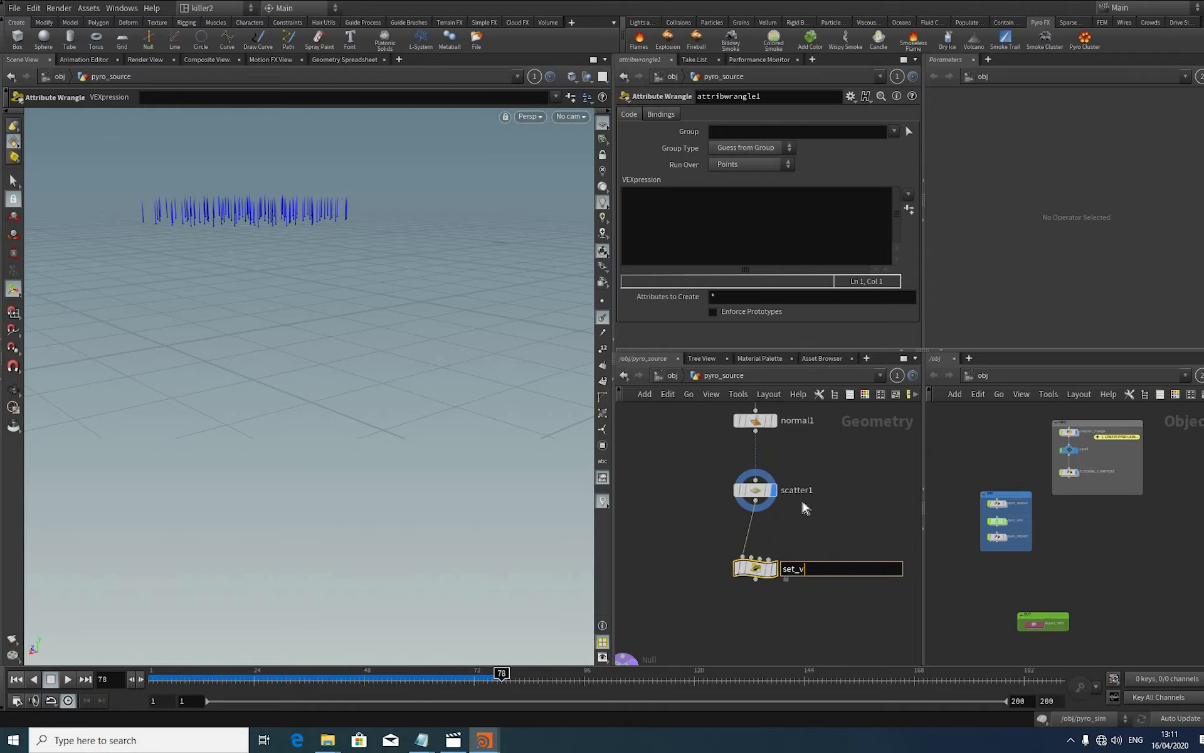
key("Return")
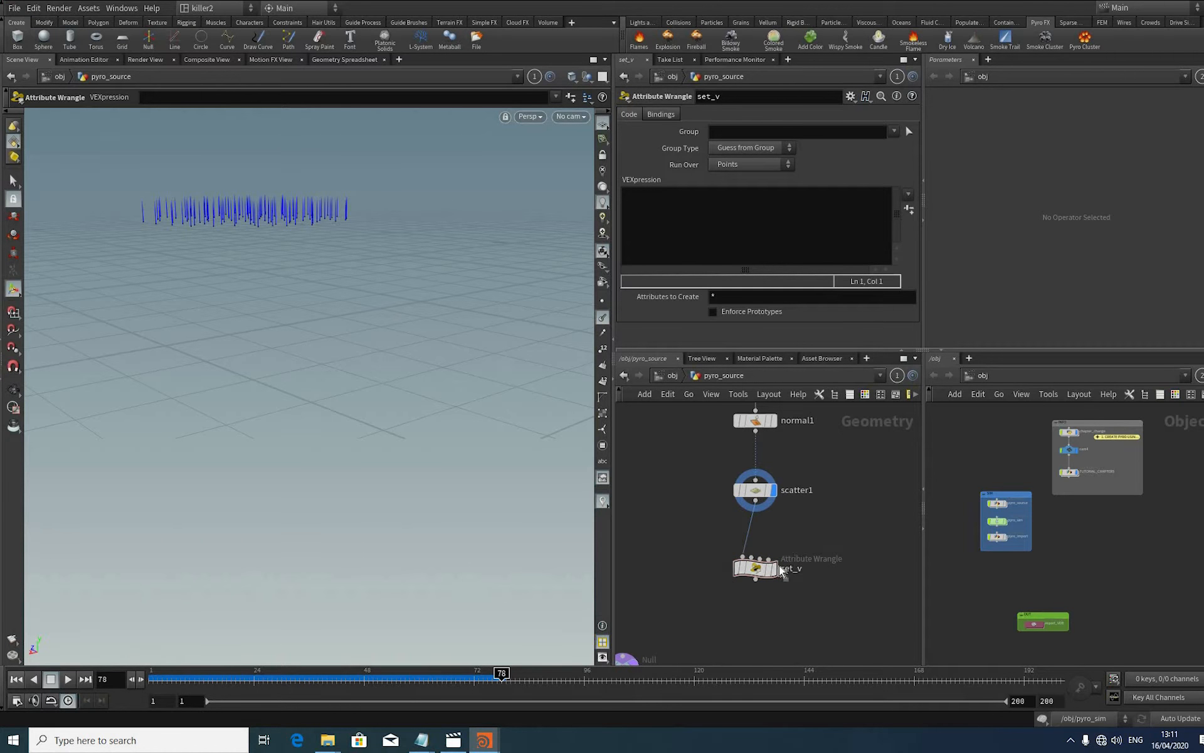
scroll(776, 568, "up", 4)
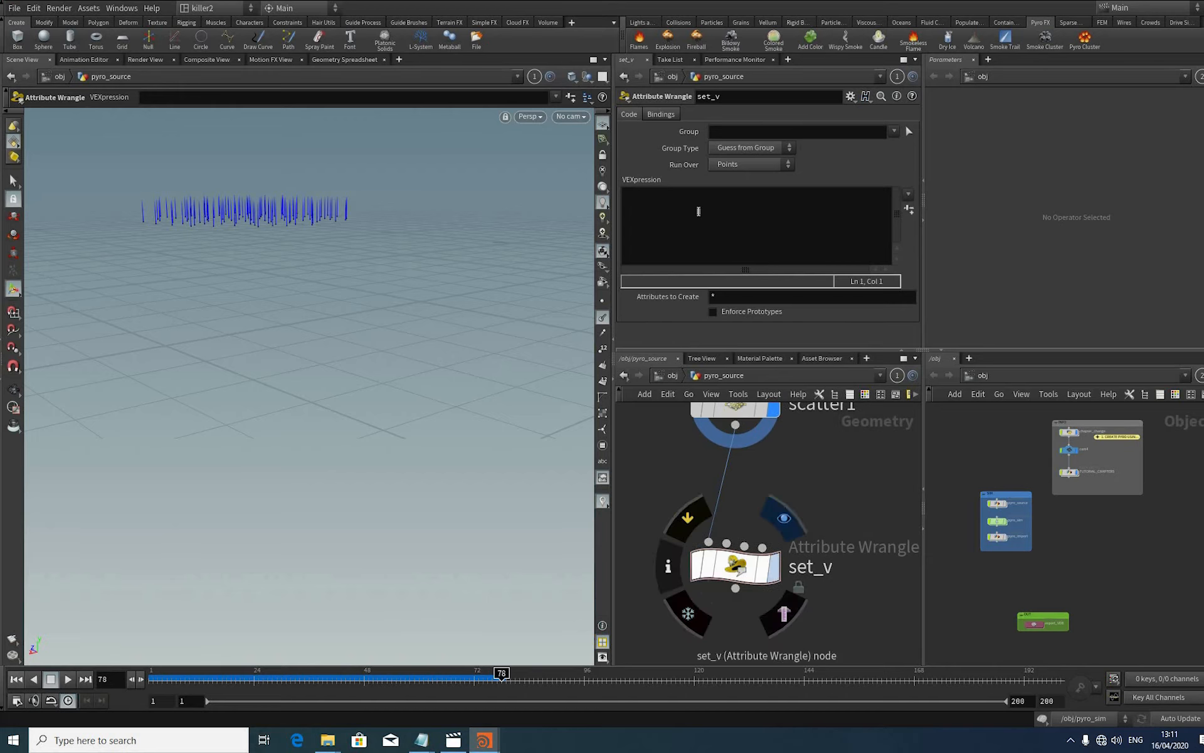
Step: Open set_v's VEXpression in the external text editor, enlarge the text and write float noise_val = noise(@P*3) as the first line
left_click(698, 211)
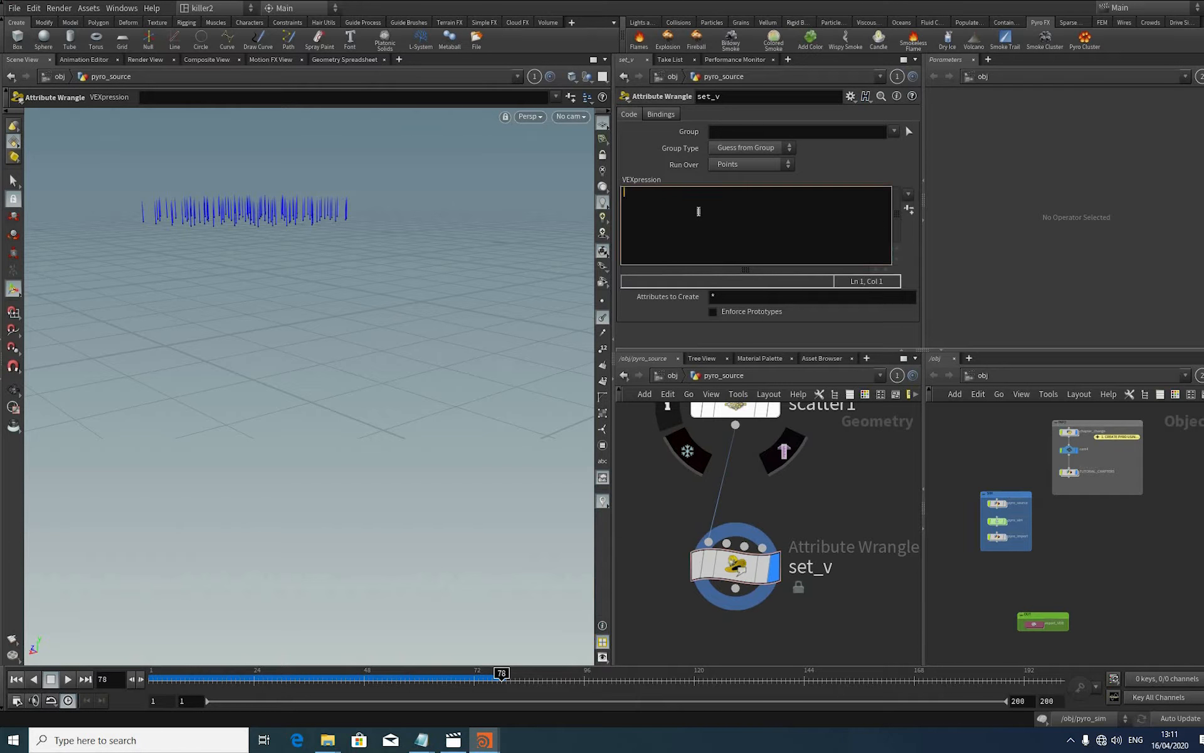
key("alt+e")
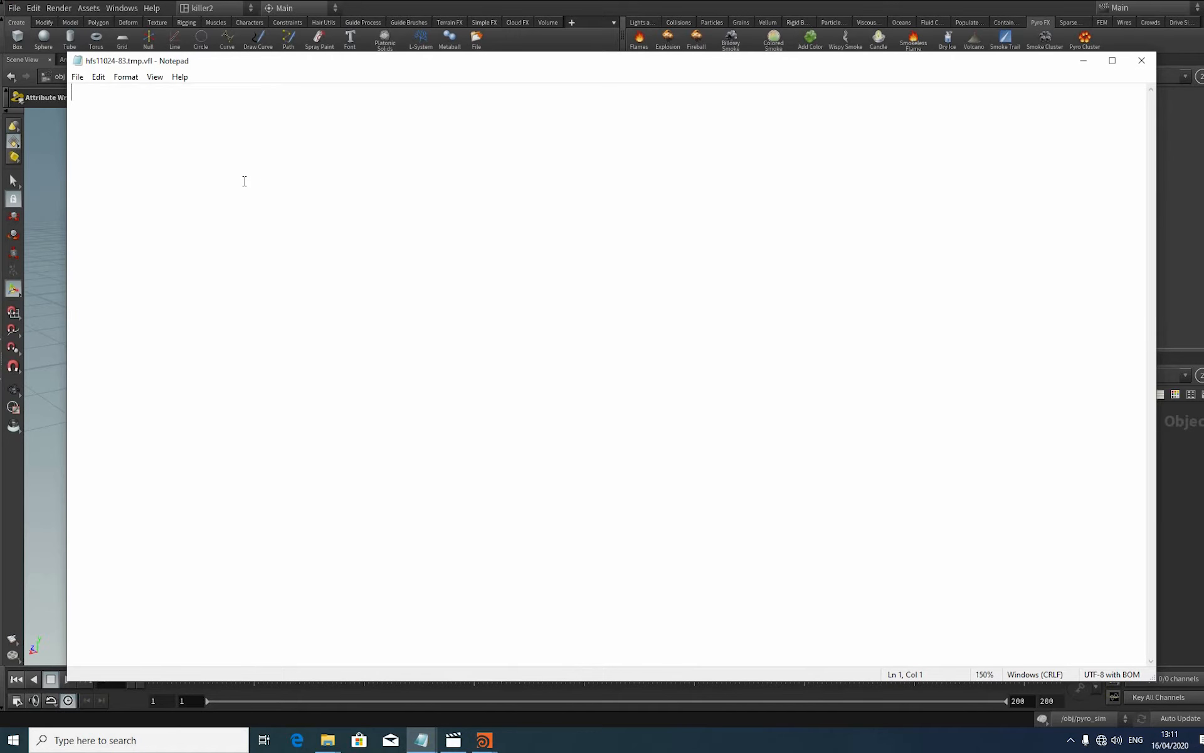
scroll(244, 181, "up", 20, "ctrl")
type("float")
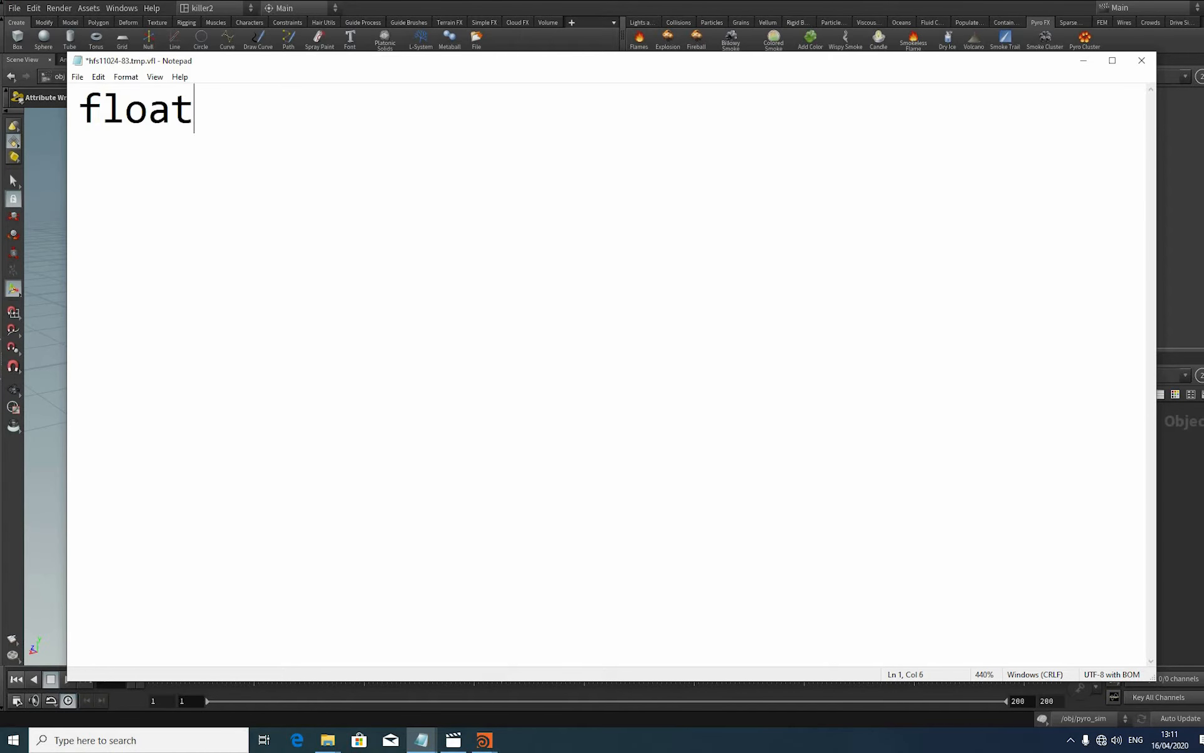
type(" noise_")
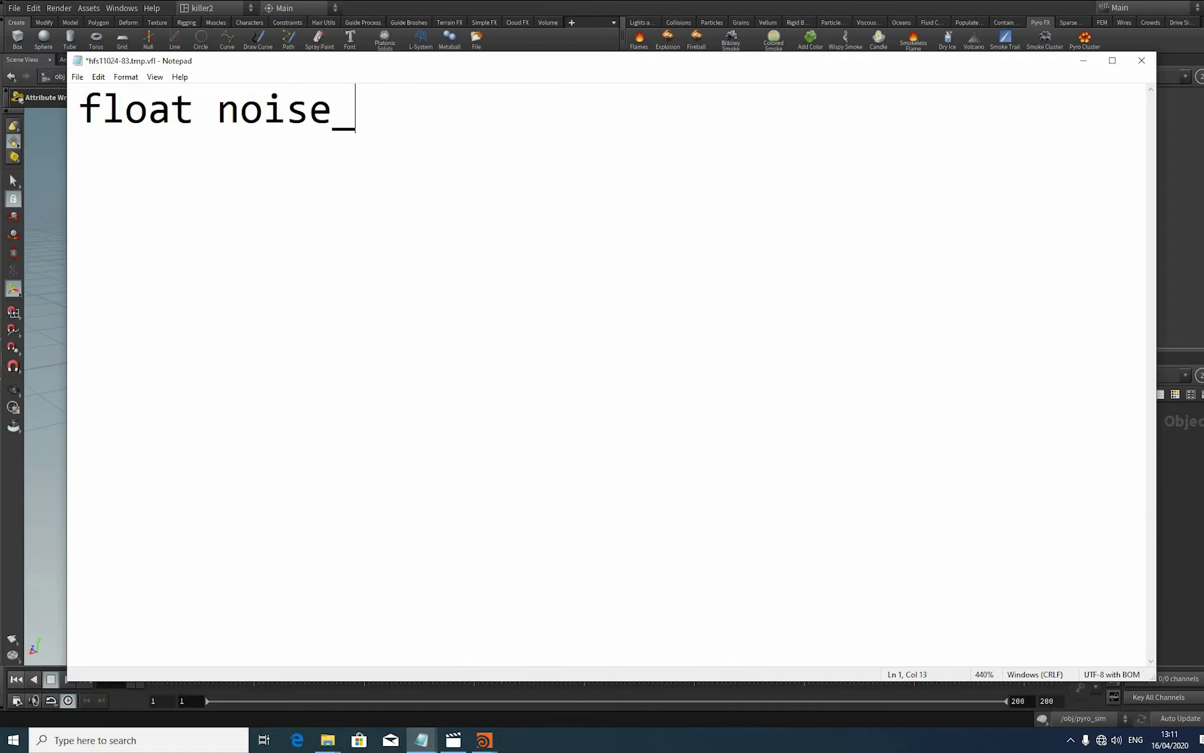
type("val = ")
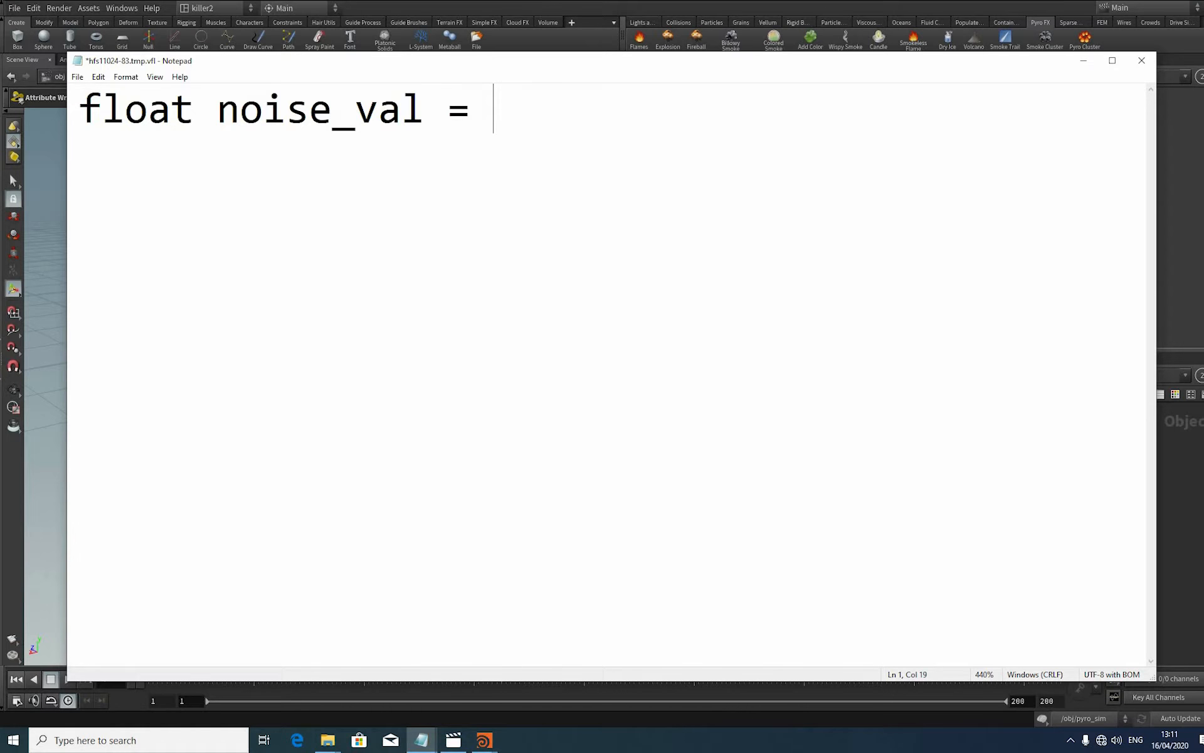
type("noise")
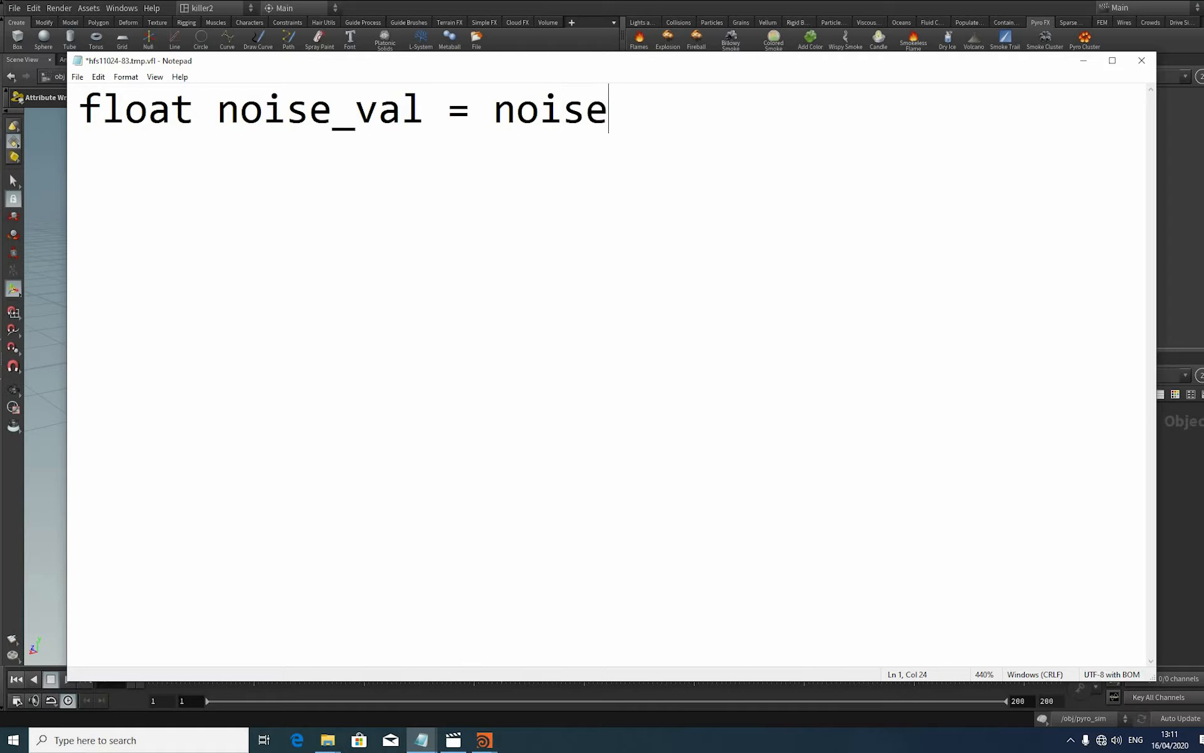
type("()")
key("Left")
type("@P")
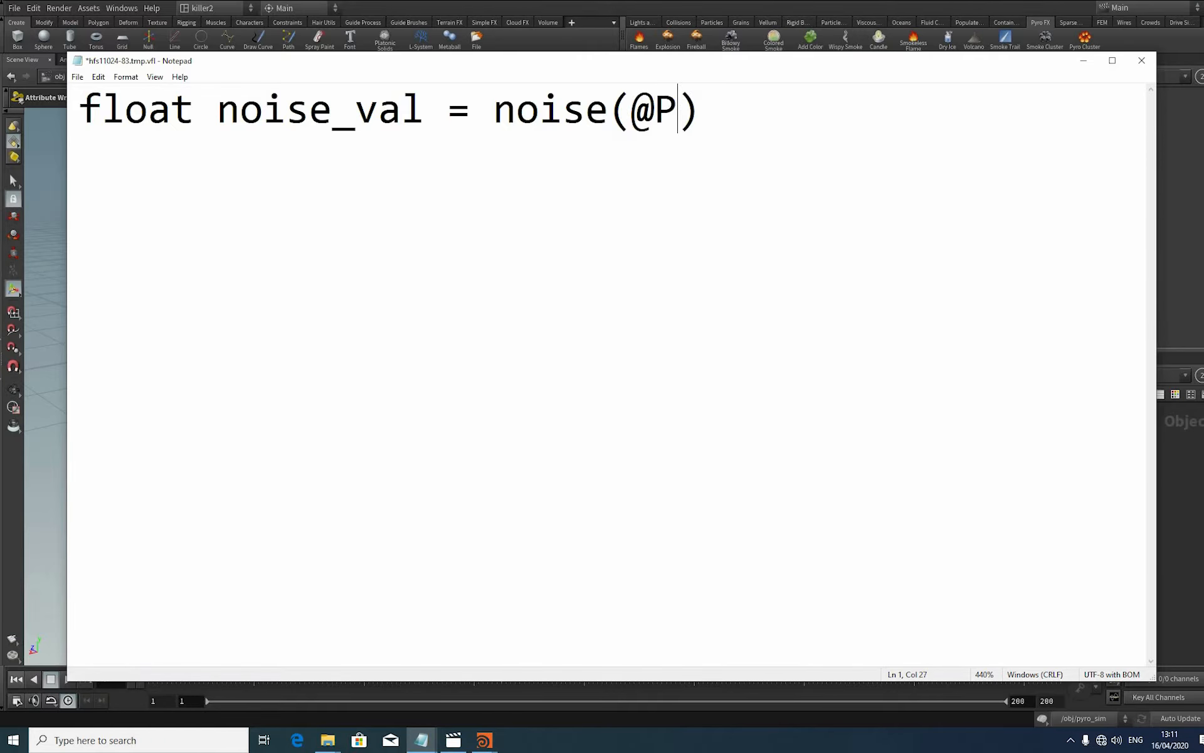
type("*3")
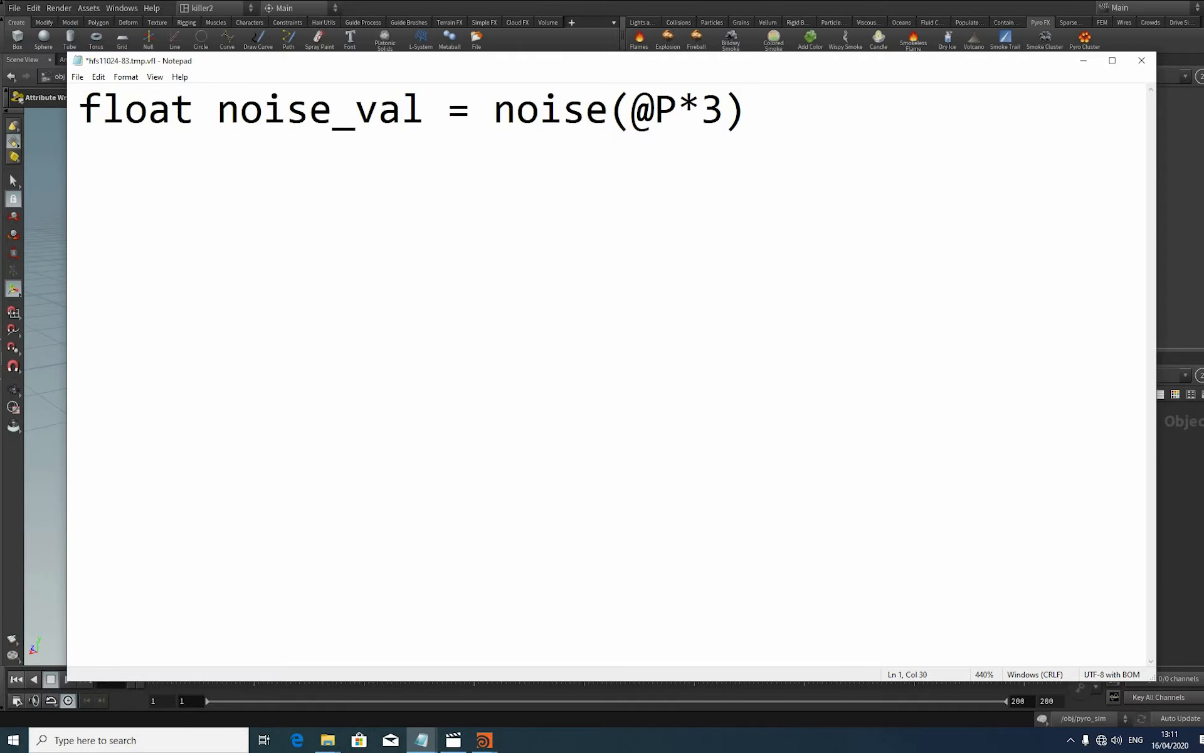
Step: End the first line with a semicolon and add a second line reading @N = @N * noise_val;
type(";@M")
key("BackSpace")
key("BackSpace")
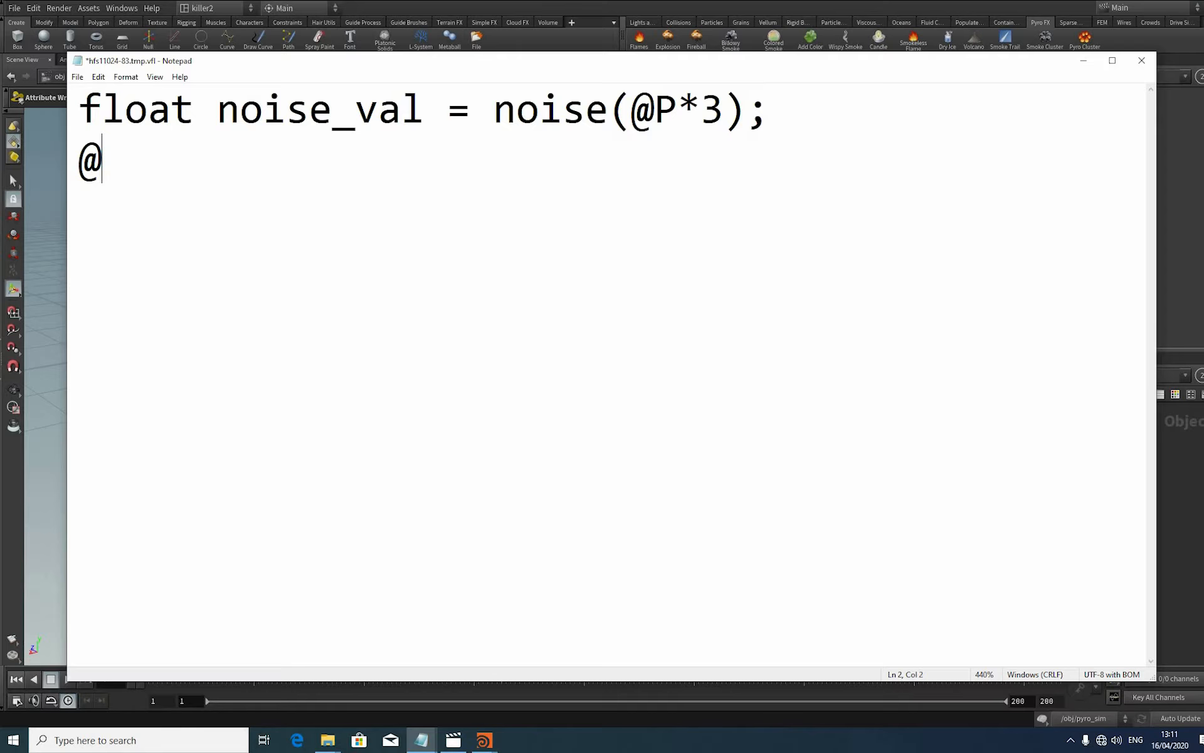
type("N = @N")
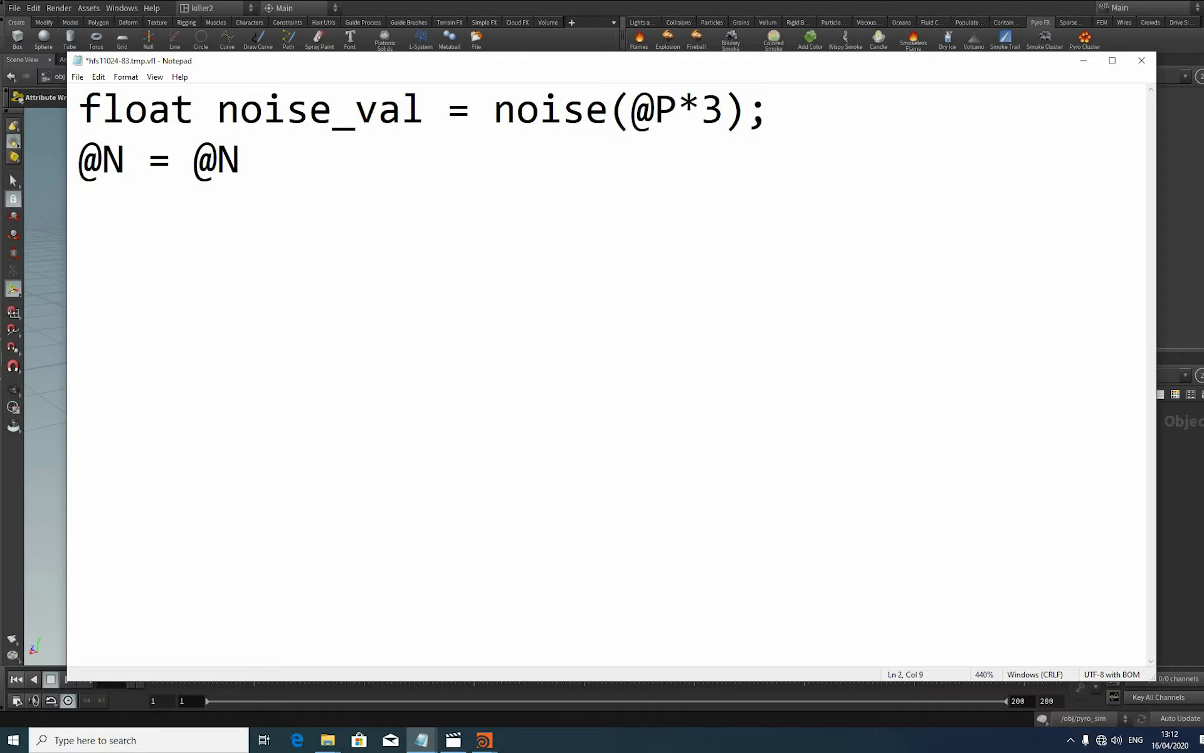
type(" * noise_")
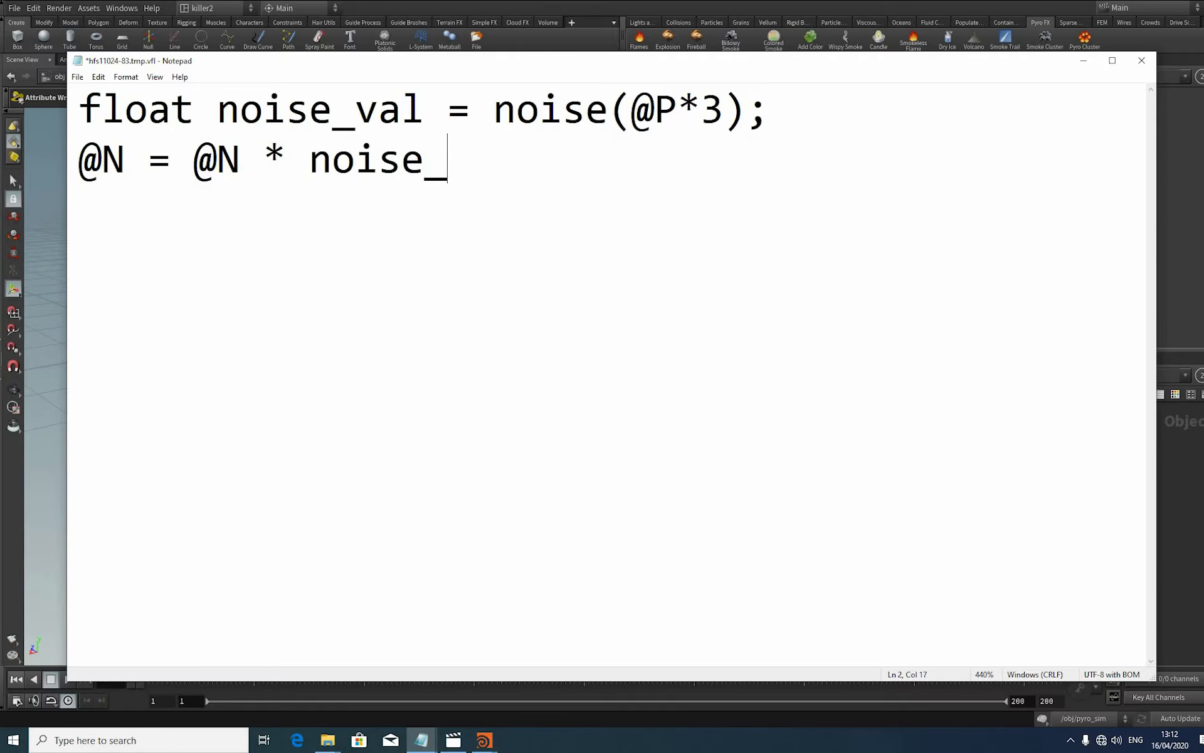
type("val")
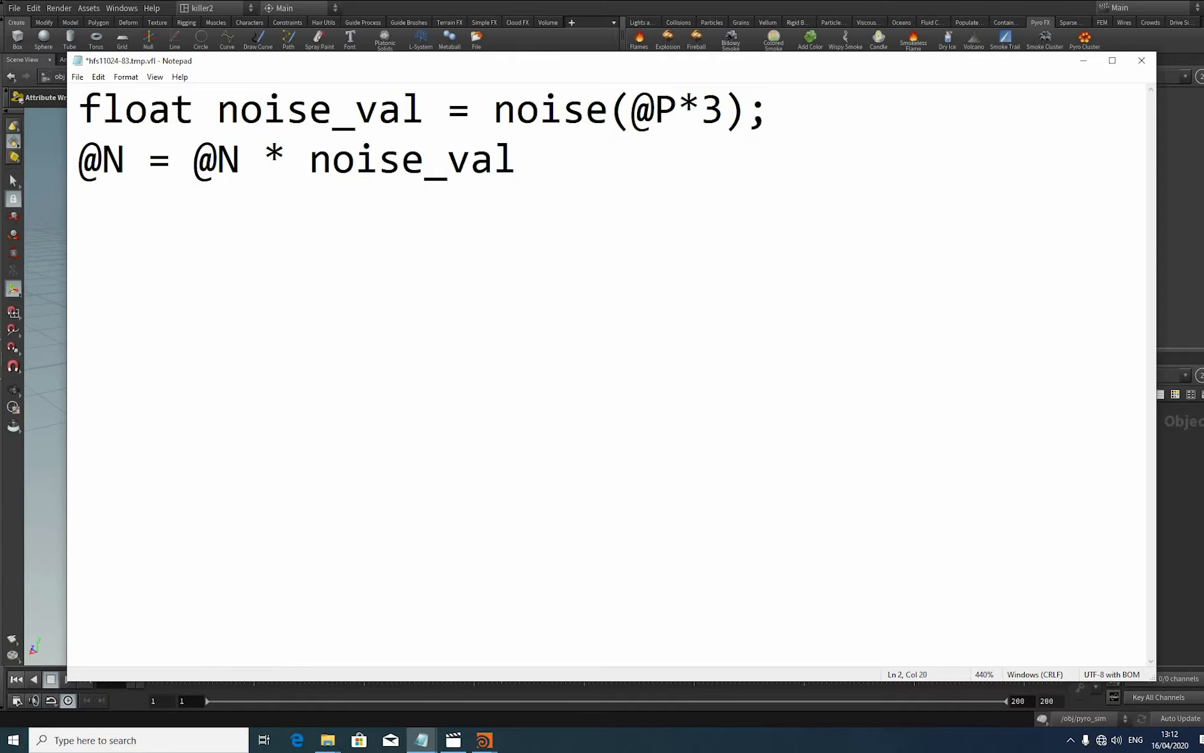
type(":")
type(";")
key("BackSpace")
key("BackSpace")
type(";")
Step: Save the snippet file and apply the code to set_v's VEXpression in Houdini
left_click(78, 77)
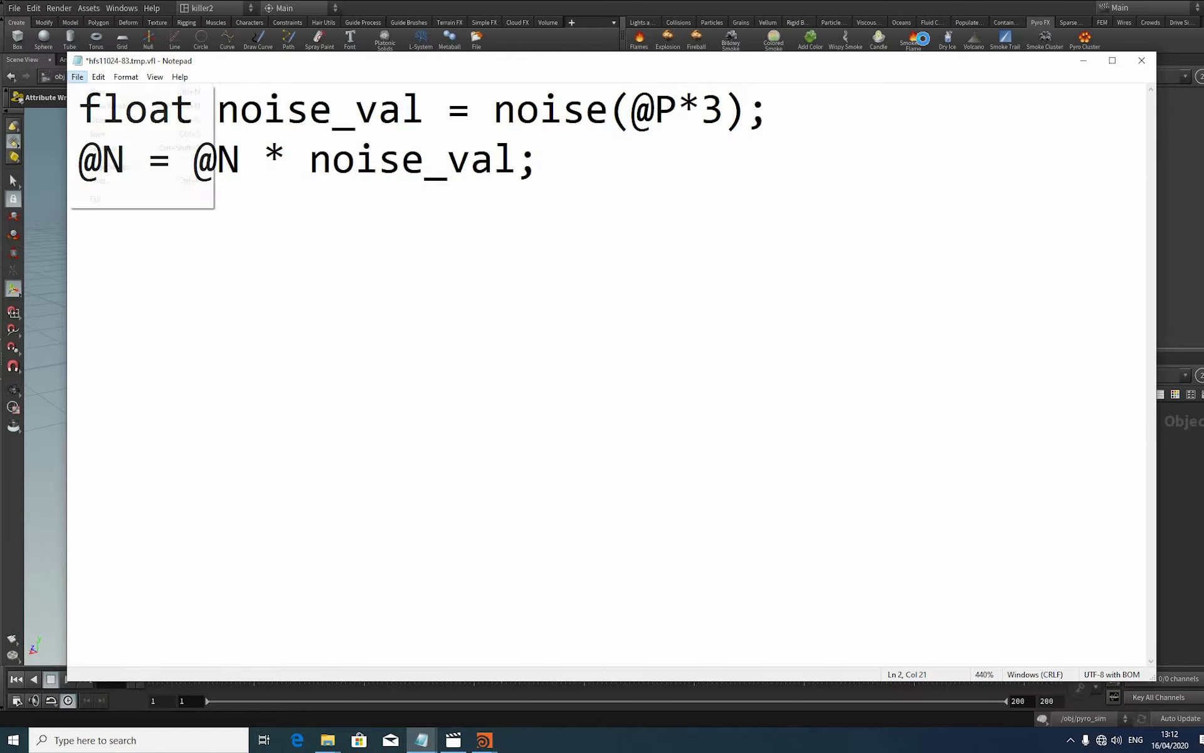
key("Down")
key("Down")
key("Down")
key("Down")
key("Return")
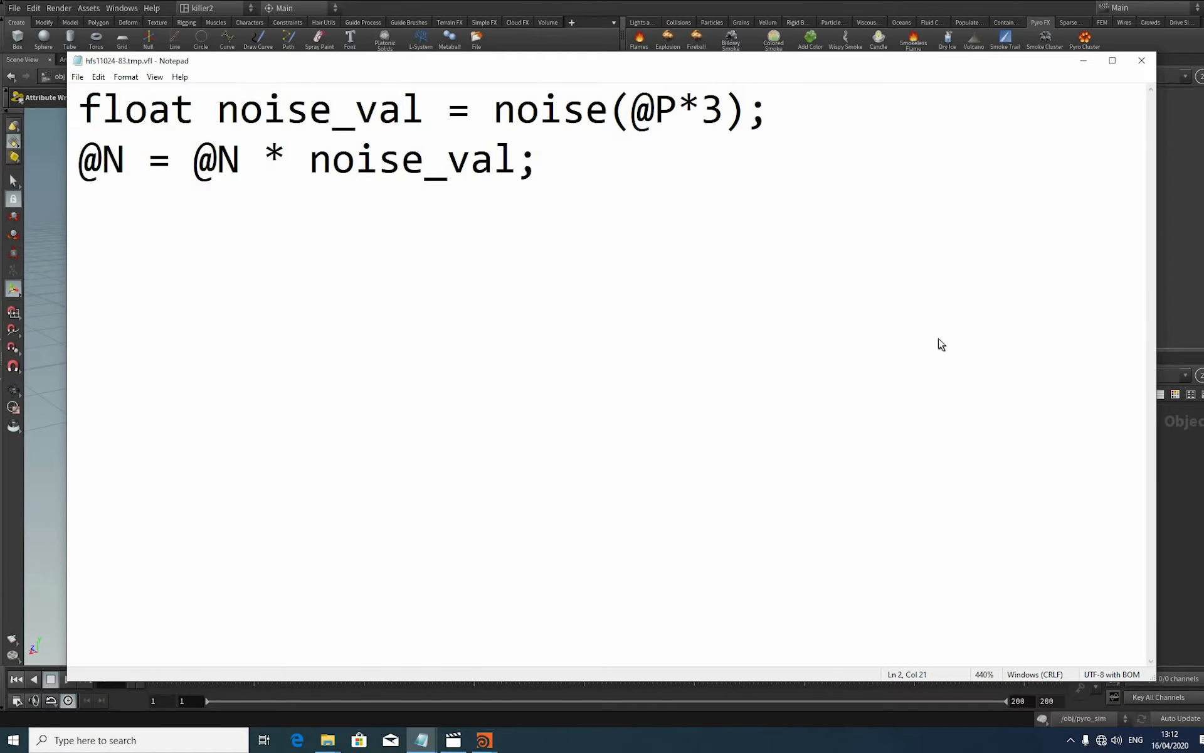
left_click(1142, 60)
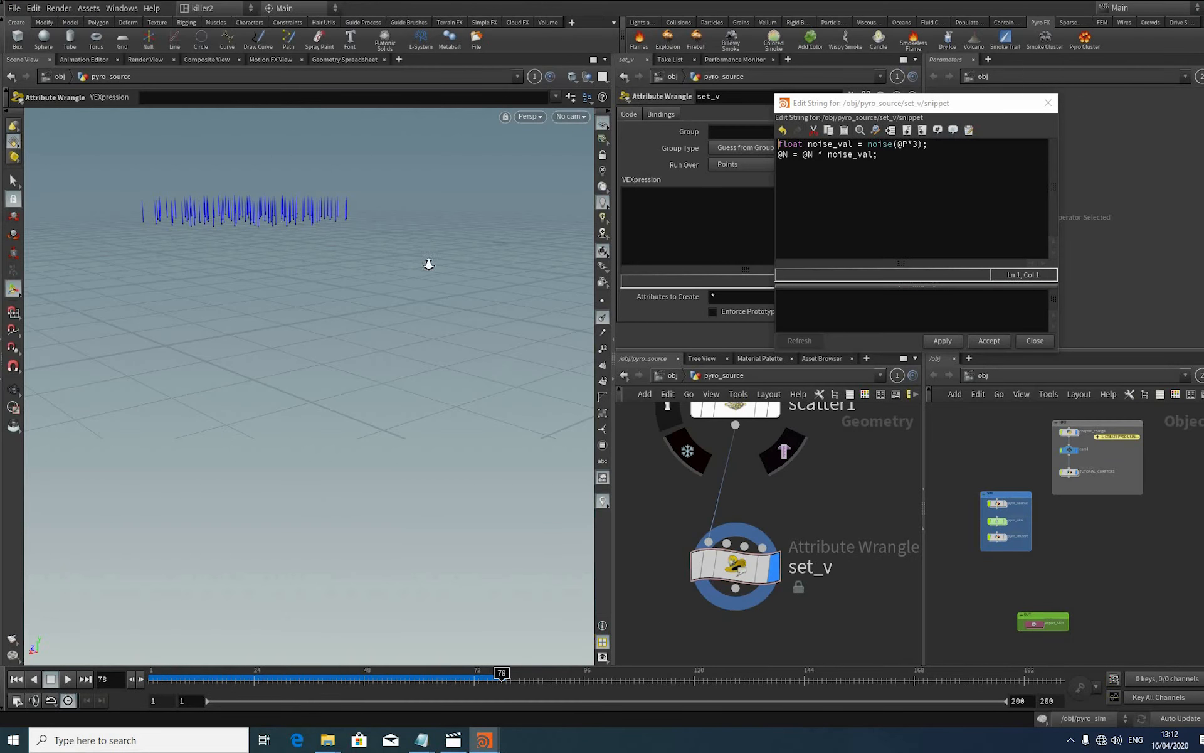
key("space+g")
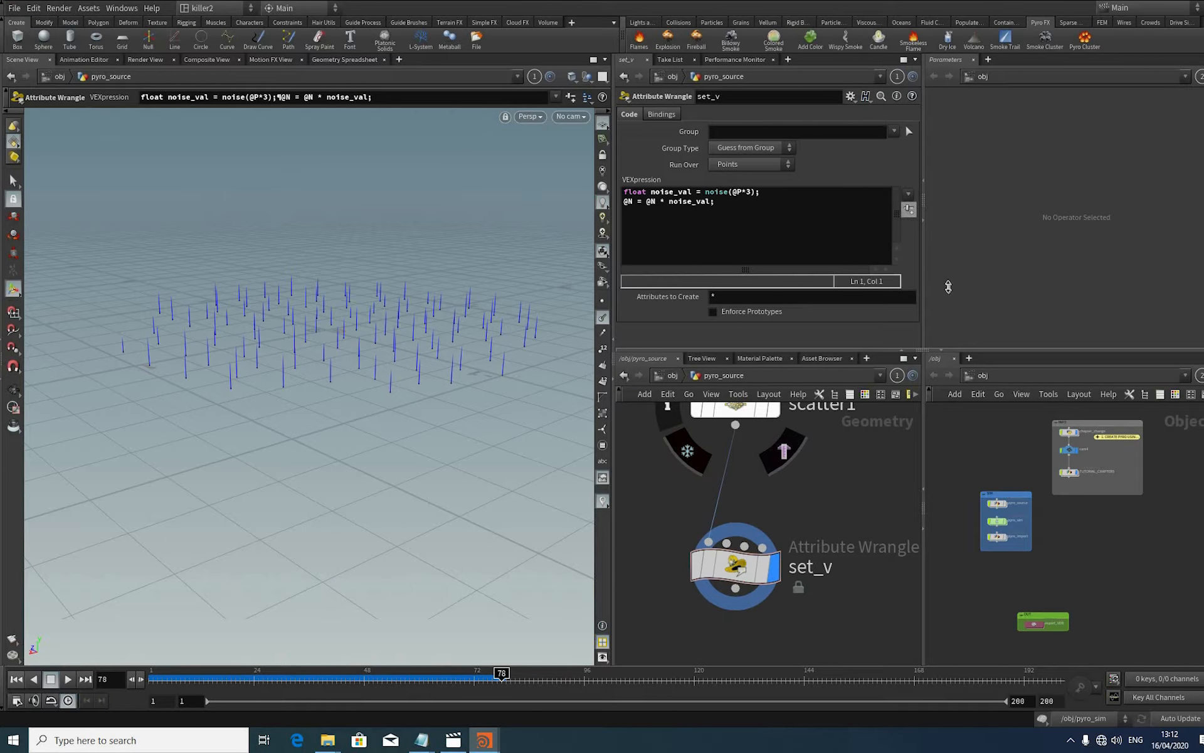
Step: Reopen set_v's code in the external text editor and insert an empty line after the noise line
key("alt+e")
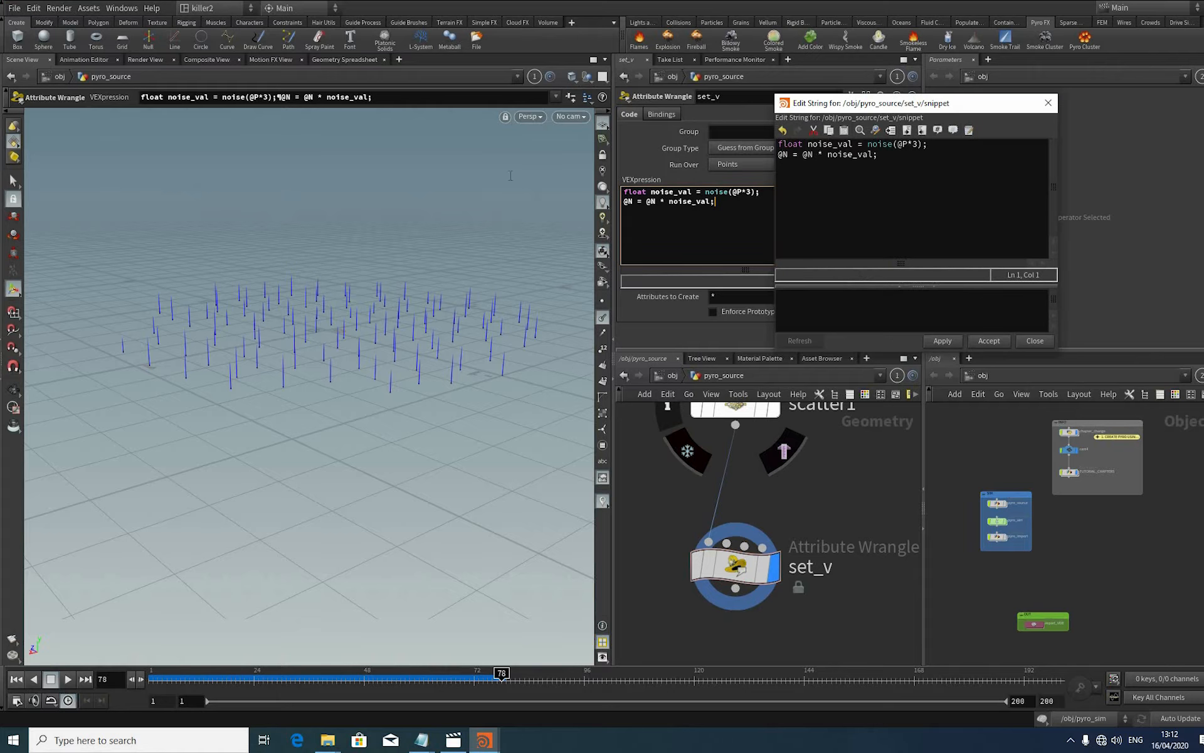
left_click(970, 130)
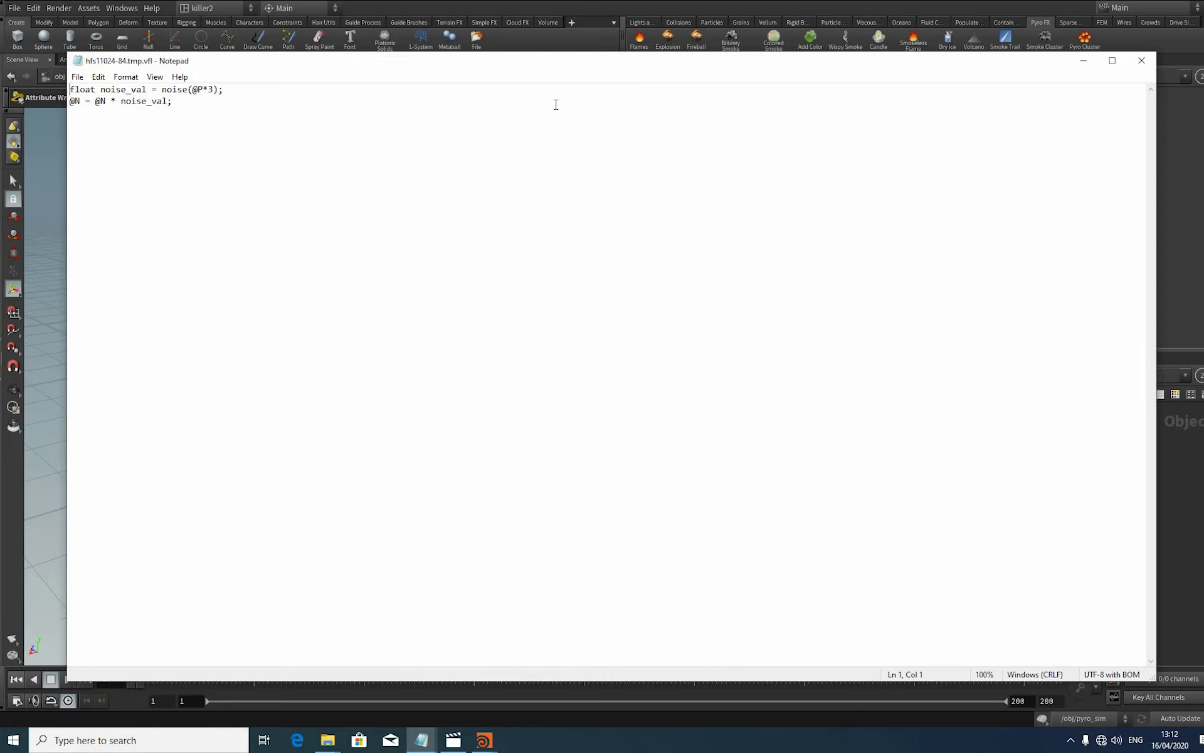
scroll(585, 99, "up", 20, "ctrl")
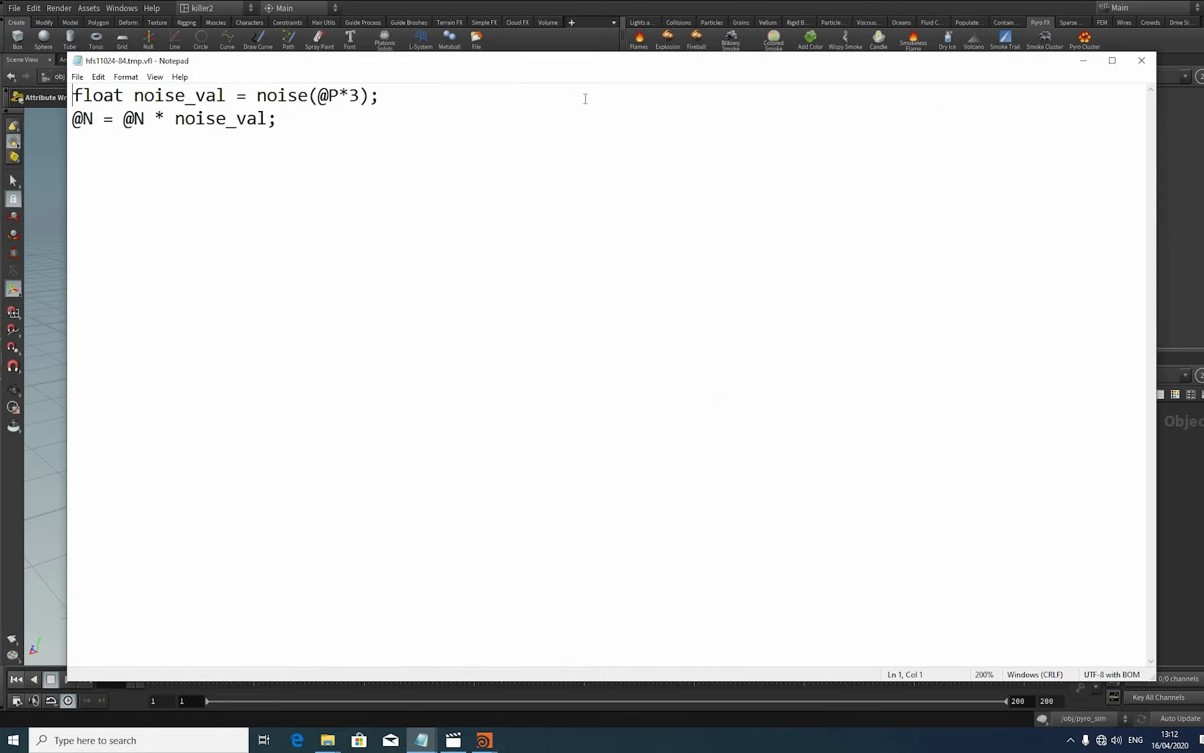
left_click(639, 98)
key("Return")
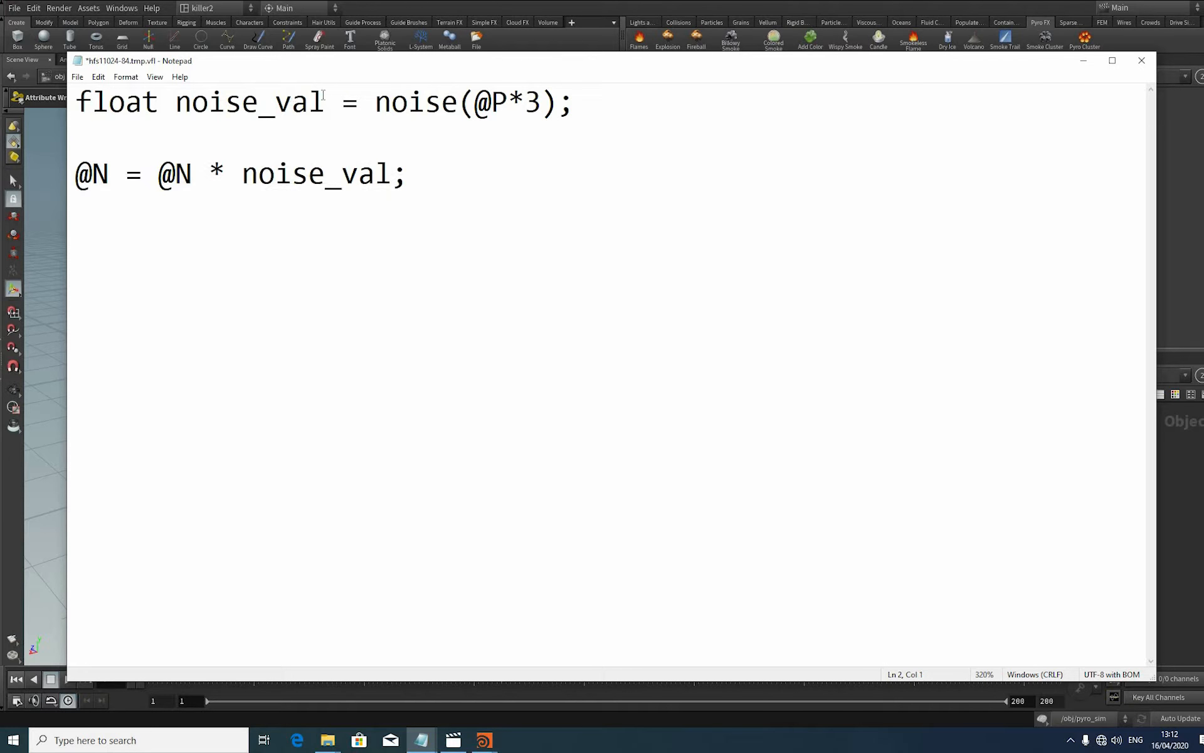
Step: Copy the variable name noise_val from the first line onto the empty second line
left_click(182, 108)
key("shift+Right")
key("shift+Right")
key("shift+Right")
key("shift+Right")
key("shift+Right")
key("shift+Right")
key("shift+Right")
key("shift+Right")
key("shift+Right")
key("ctrl+c")
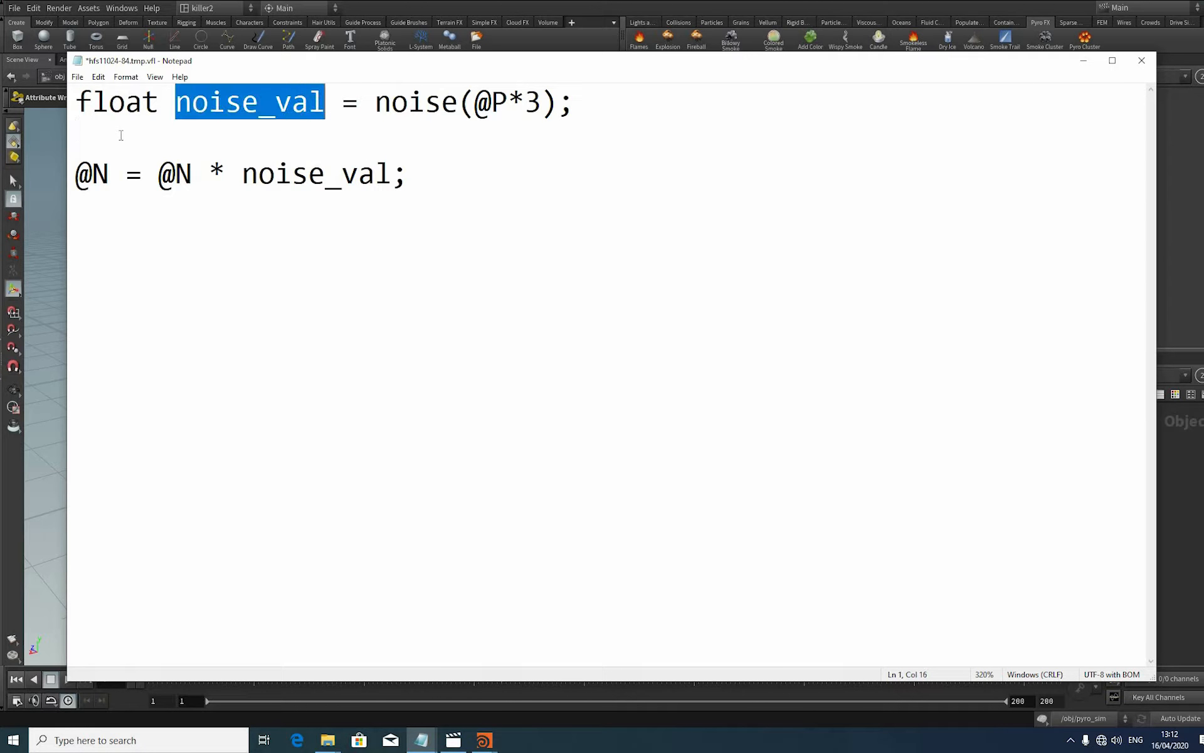
key("Down")
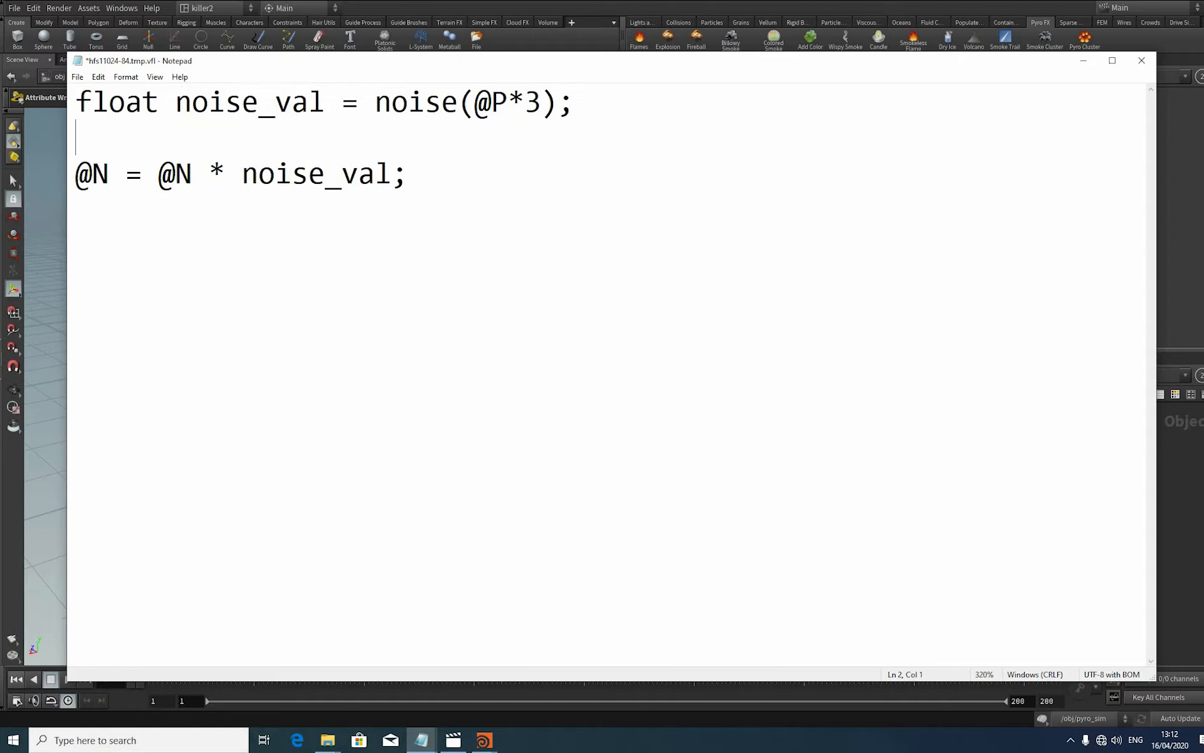
key("ctrl+v")
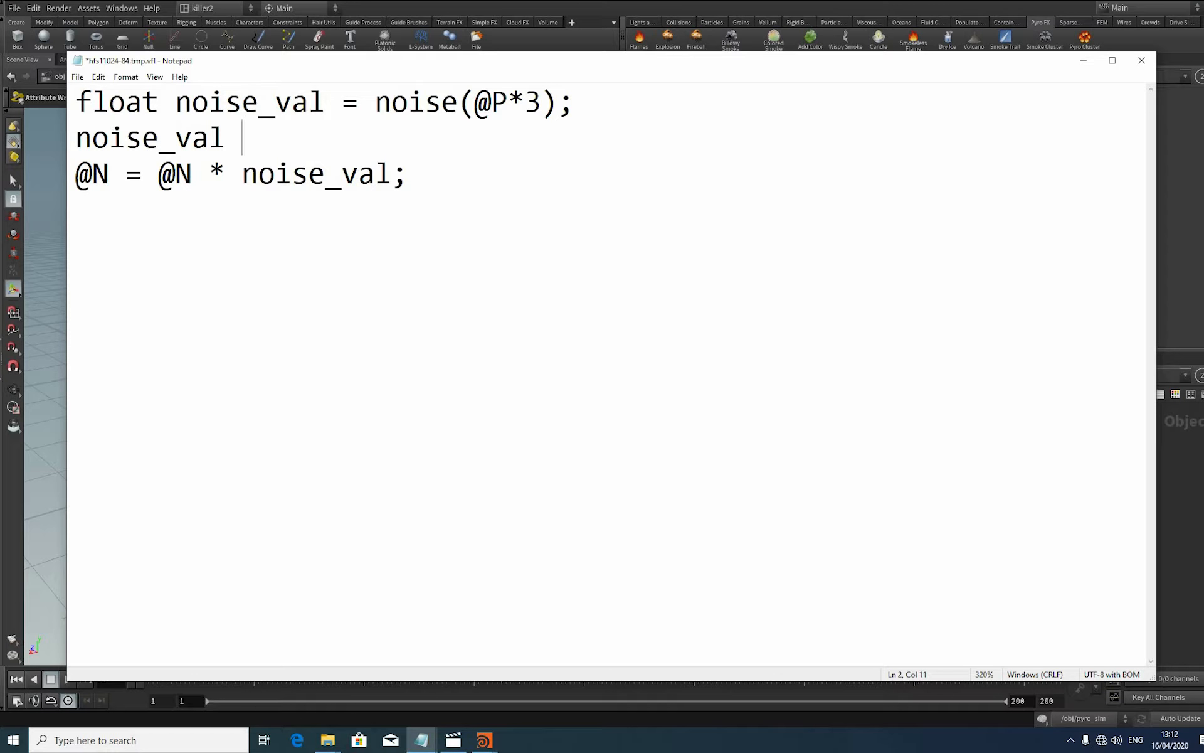
Step: Complete the second line as noise_val = pow(noise_val, chi("power")); and save the file
type("= pow()")
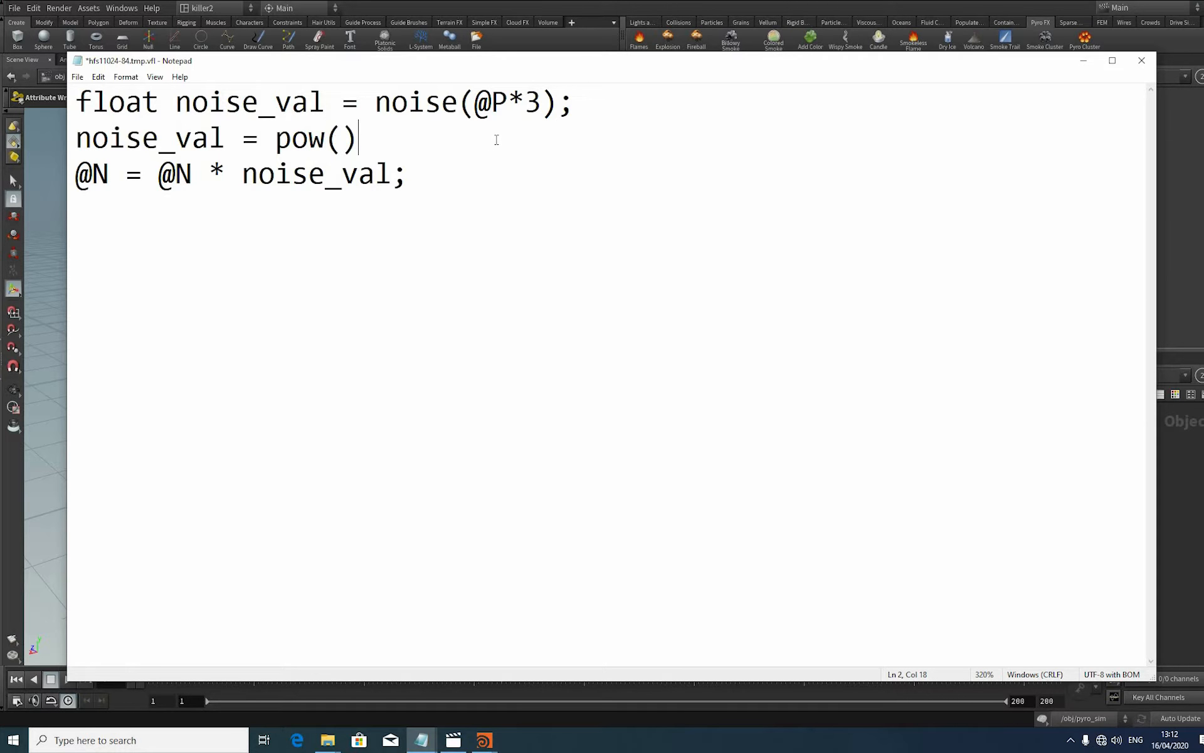
key("ctrl+v")
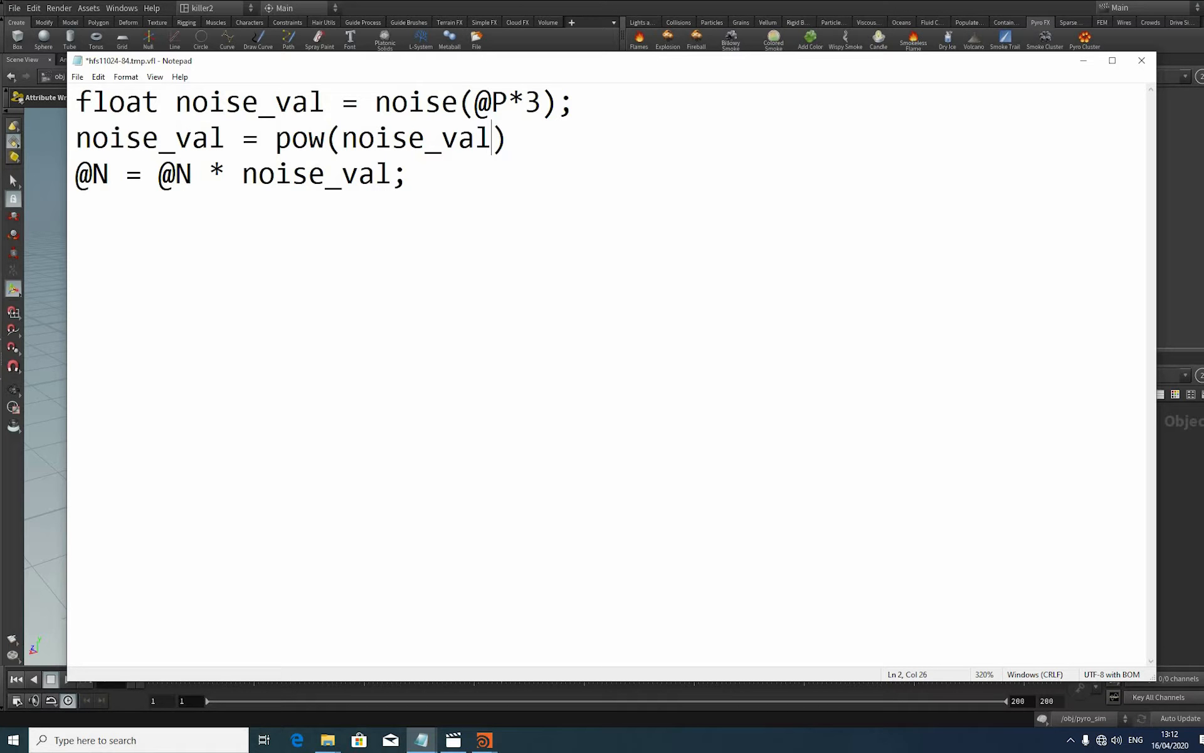
type(", chi()")
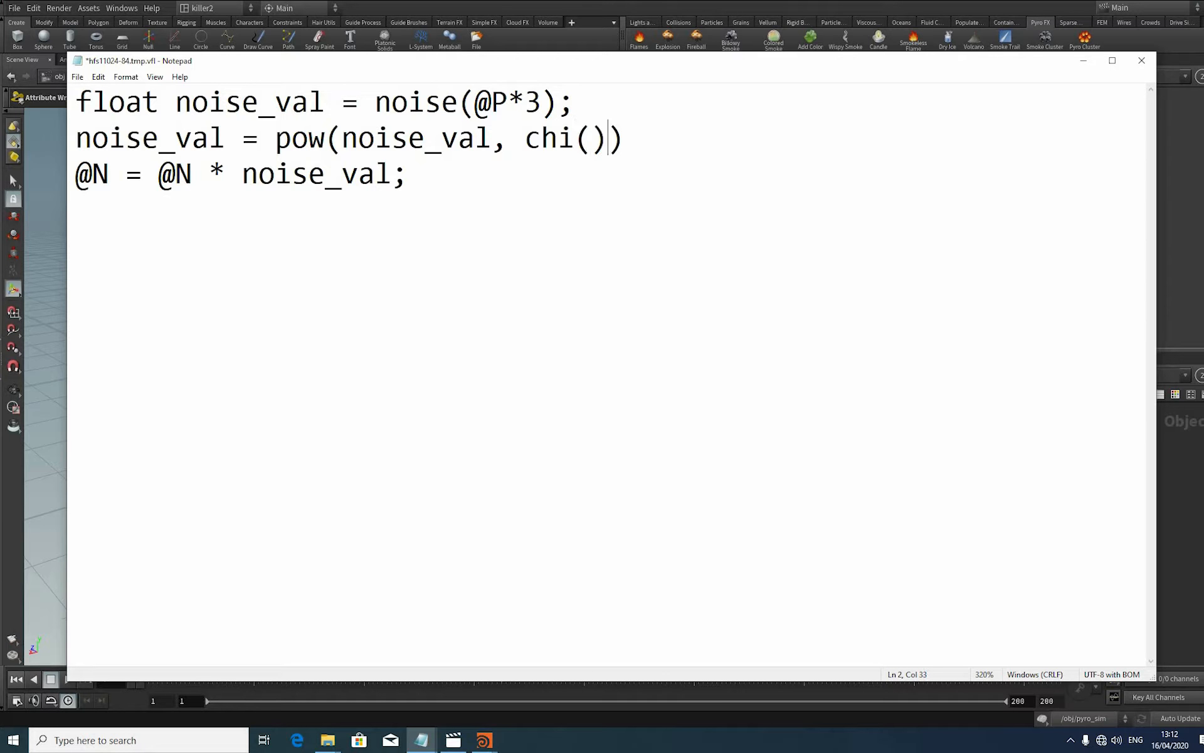
type("\"\"")
type("power")
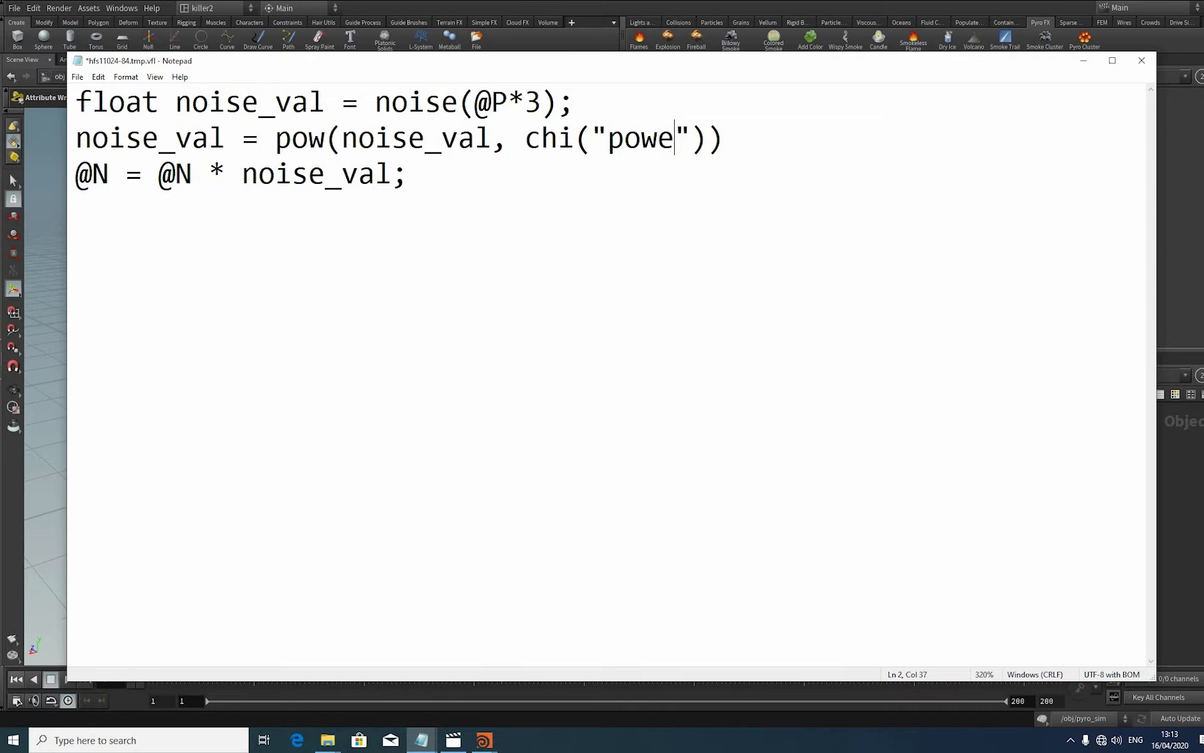
key("Right")
key("Right")
type(";")
left_click(77, 77)
left_click(94, 134)
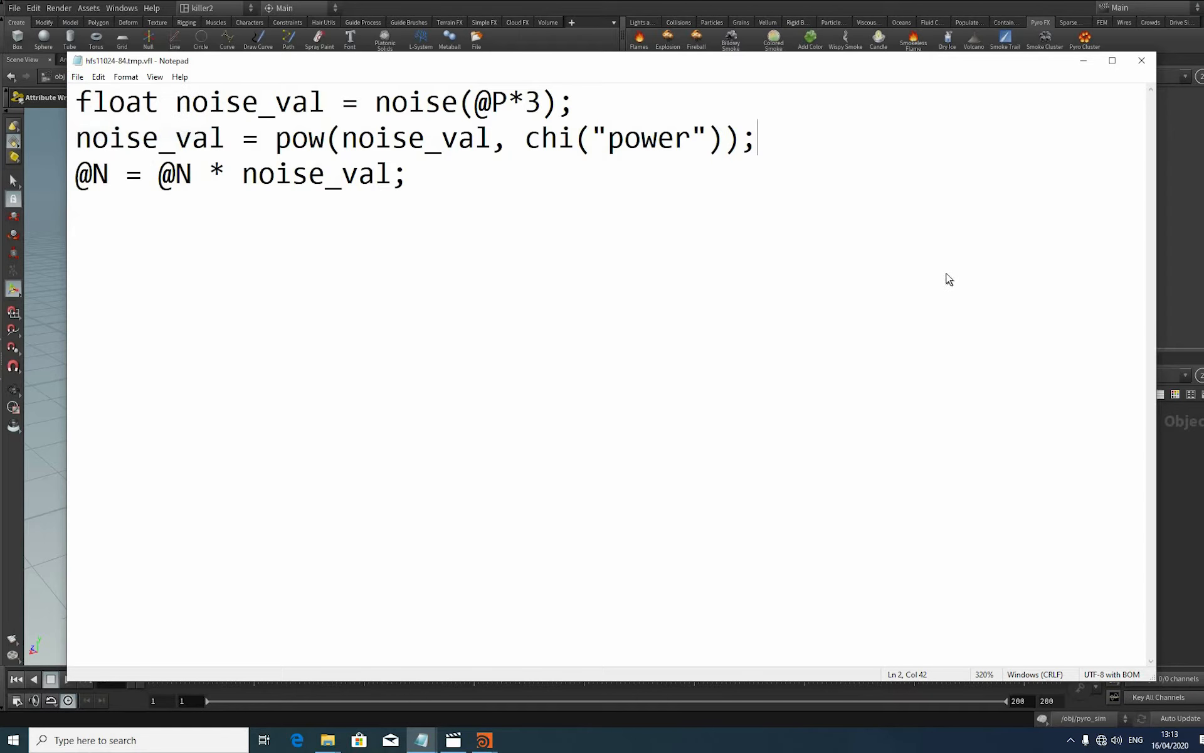
Step: Close the text editor and apply the edited code to set_v's VEXpression in Houdini
key("alt+F4")
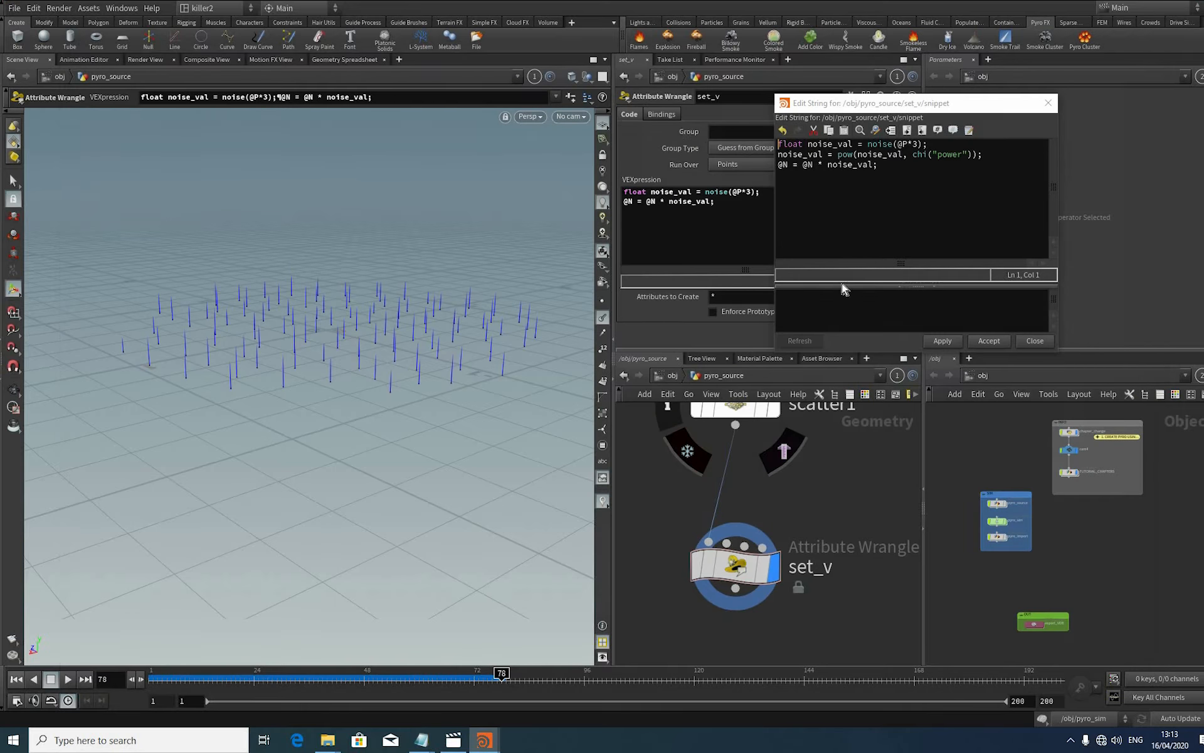
key("ctrl+Return")
key("Escape")
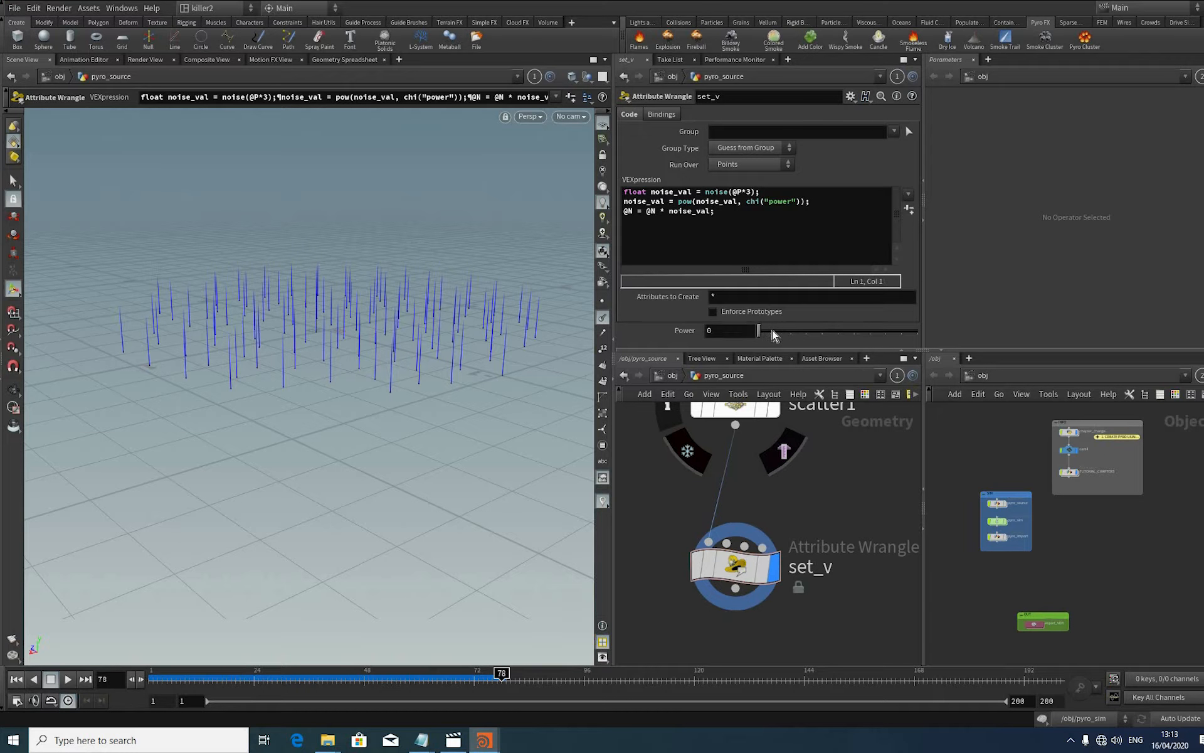
Step: Set set_v's Power parameter to 2
left_click(777, 331)
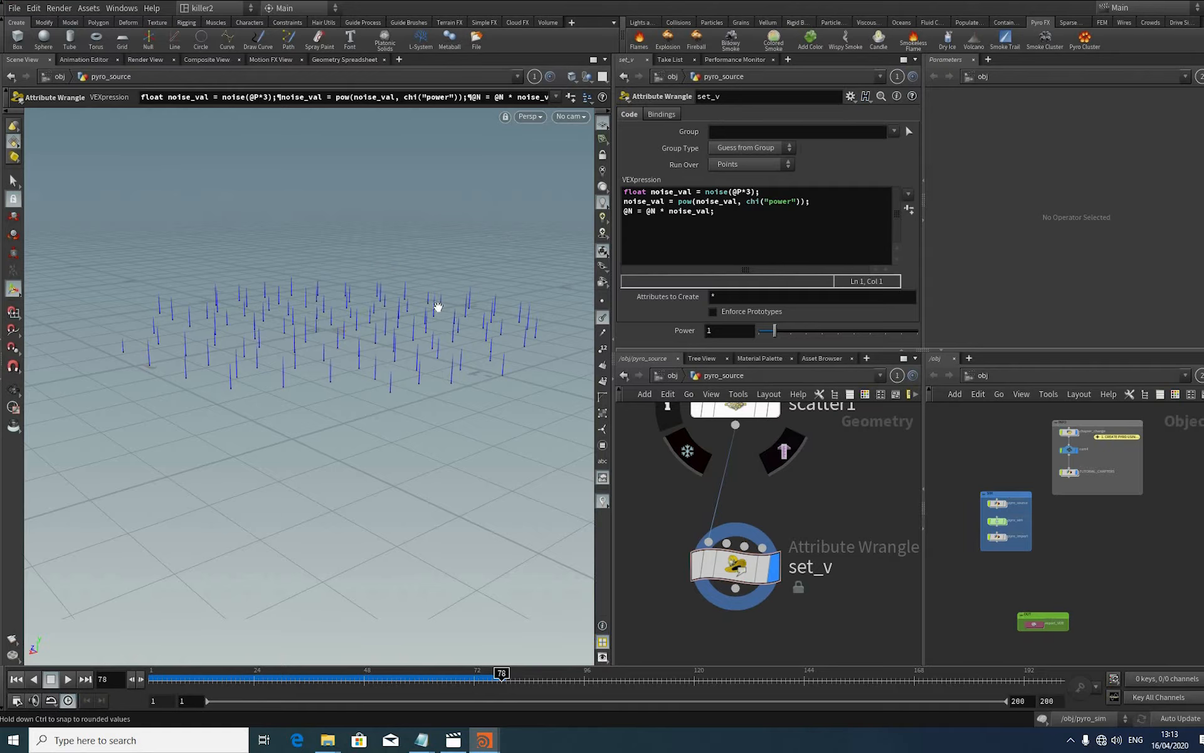
mouse_move(438, 307)
middle_mouse_down()
mouse_move(441, 261)
mouse_move(443, 295)
middle_mouse_up()
right_click_drag(449, 271, 485, 254, "alt")
left_click_drag(387, 326, 446, 280)
key("Return")
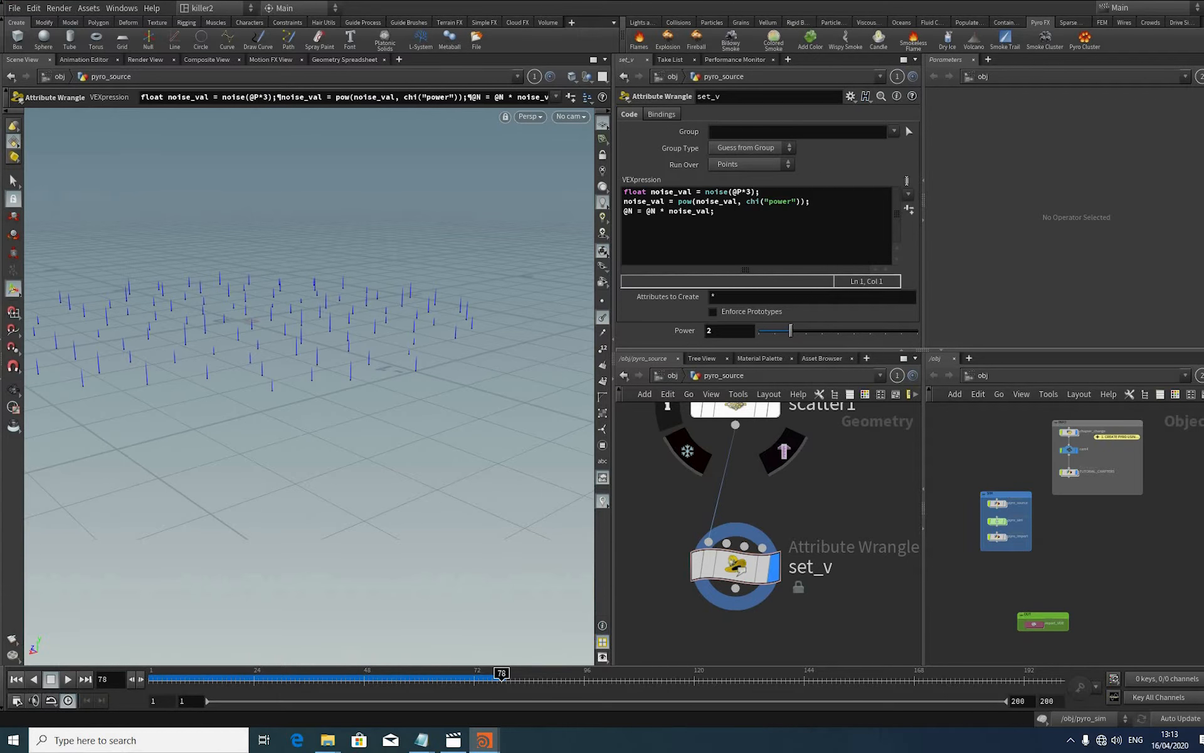
Step: Reopen set_v's code in the external text editor and extend the @N line's multiplication with * chf("mult")
key("alt+e")
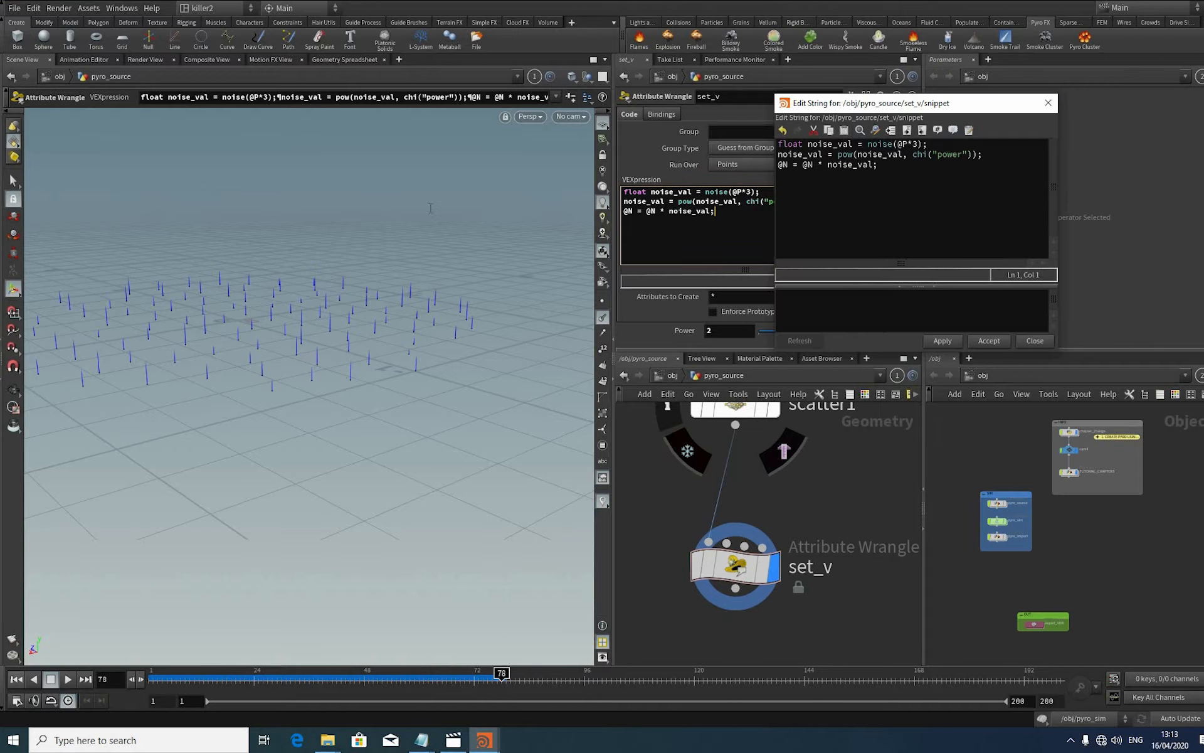
key("ctrl+e")
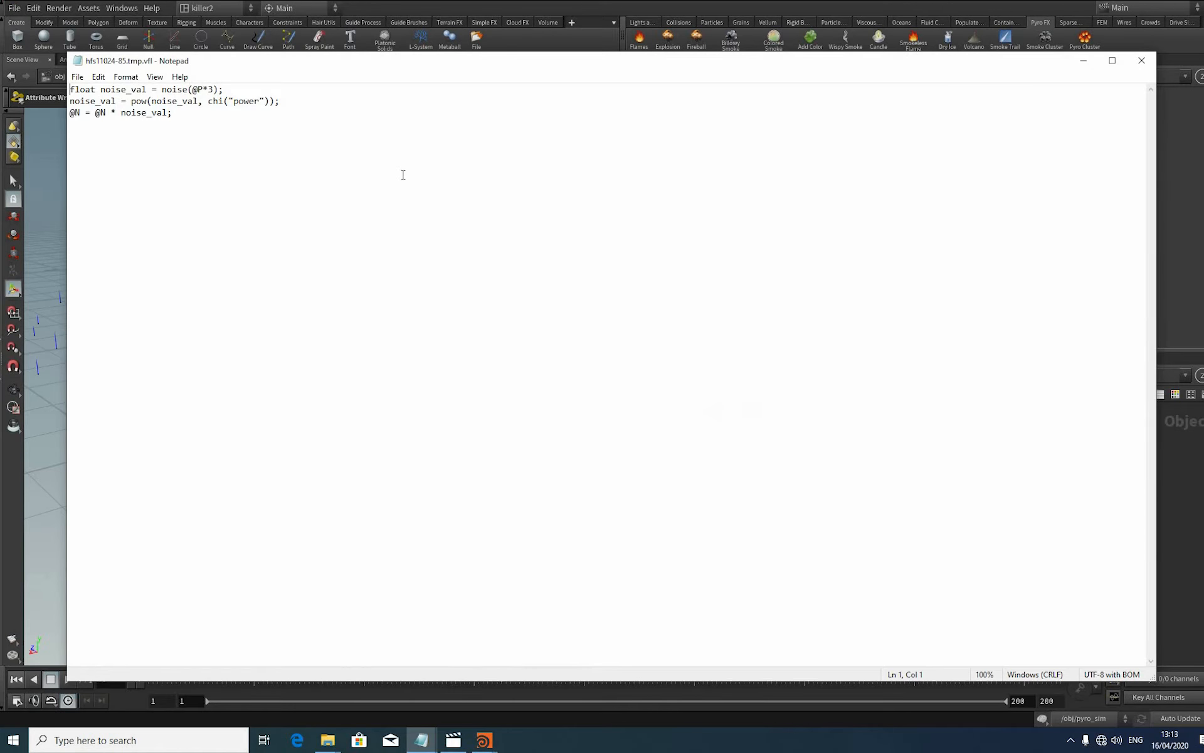
scroll(434, 174, "up", 15, "ctrl")
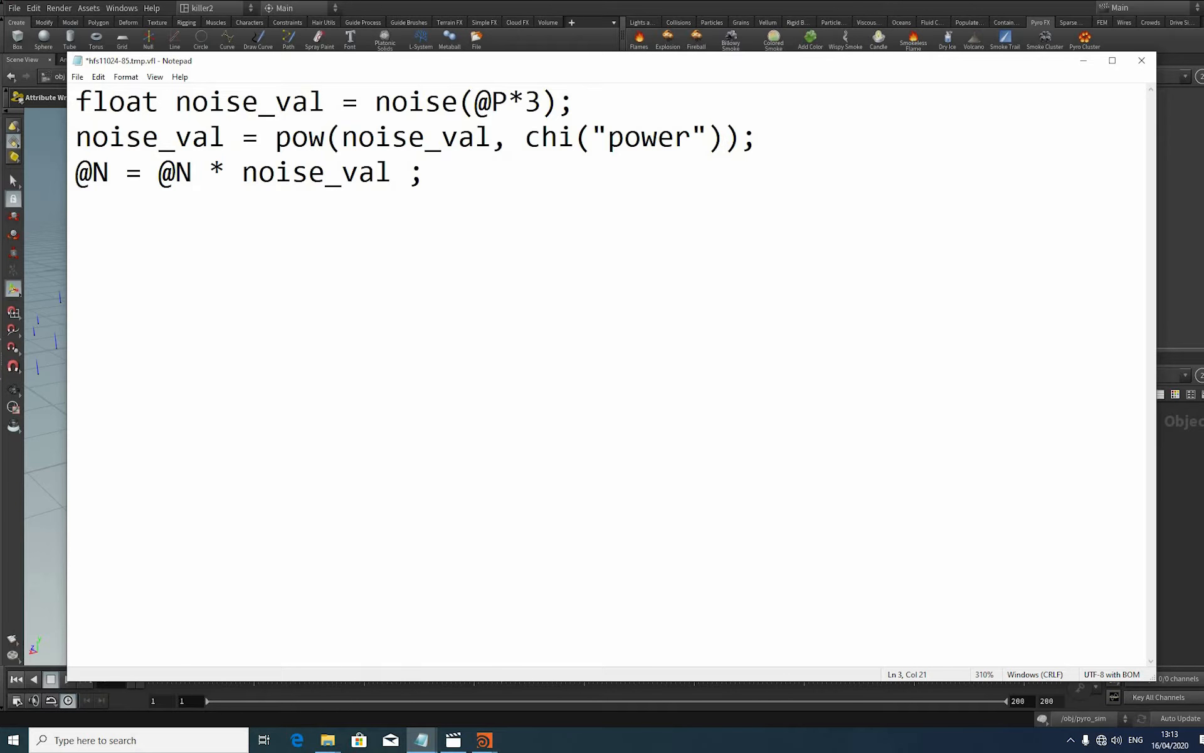
type("* ch")
type("f")
type("()")
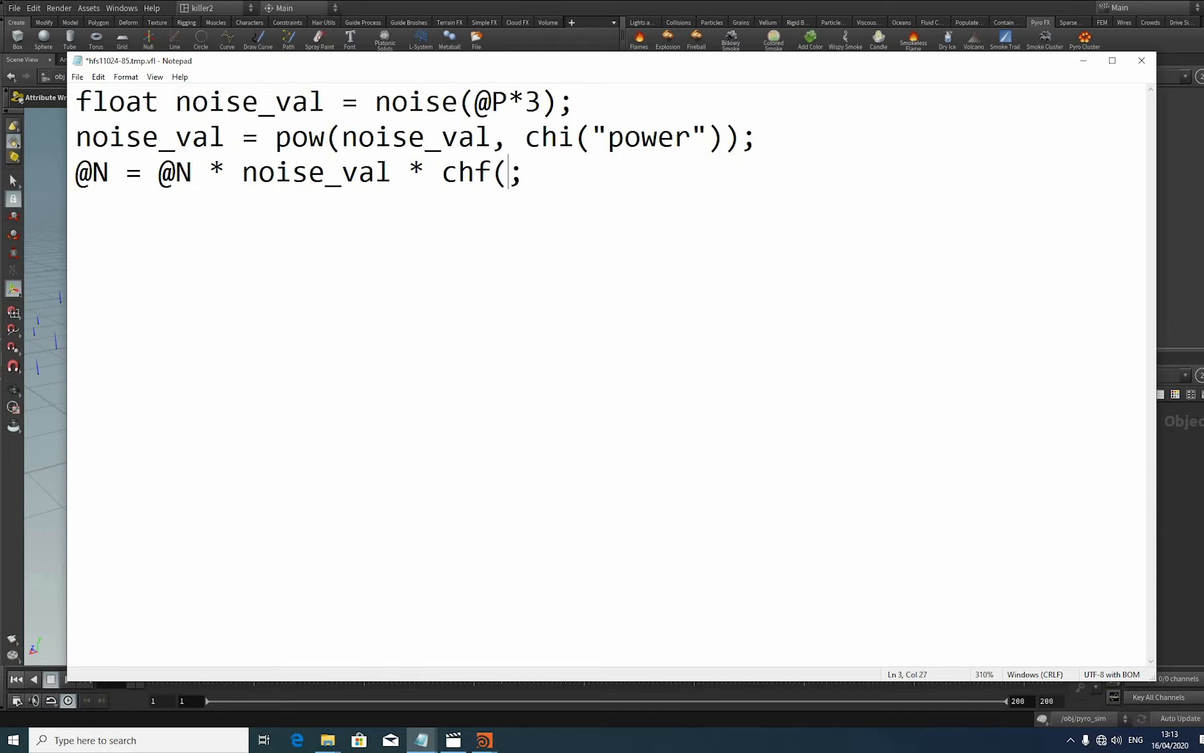
type("\"\"")
key("BackSpace")
key("BackSpace")
type("\"\"")
type("n")
key("BackSpace")
type("mult")
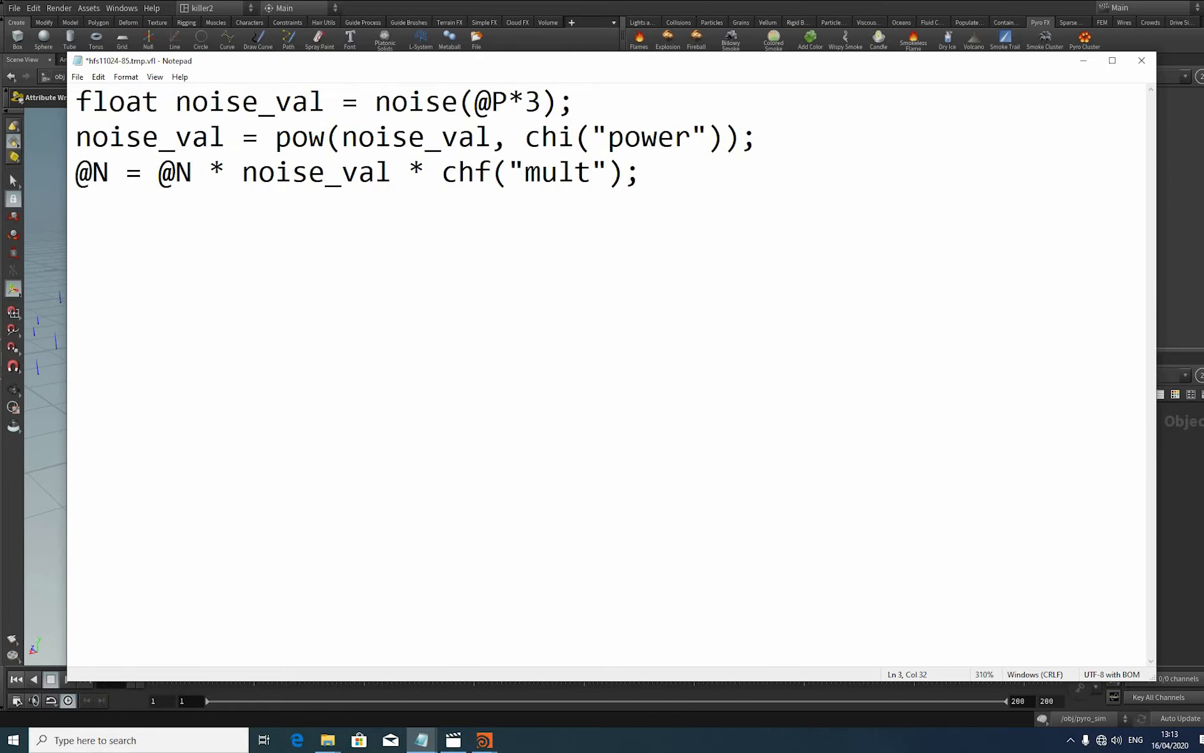
Step: Add the line v@v = @N; below a blank line, save the file, and return the code to set_v's VEXpression
key("Return")
type("@")
key("BackSpace")
type("v@v = @N")
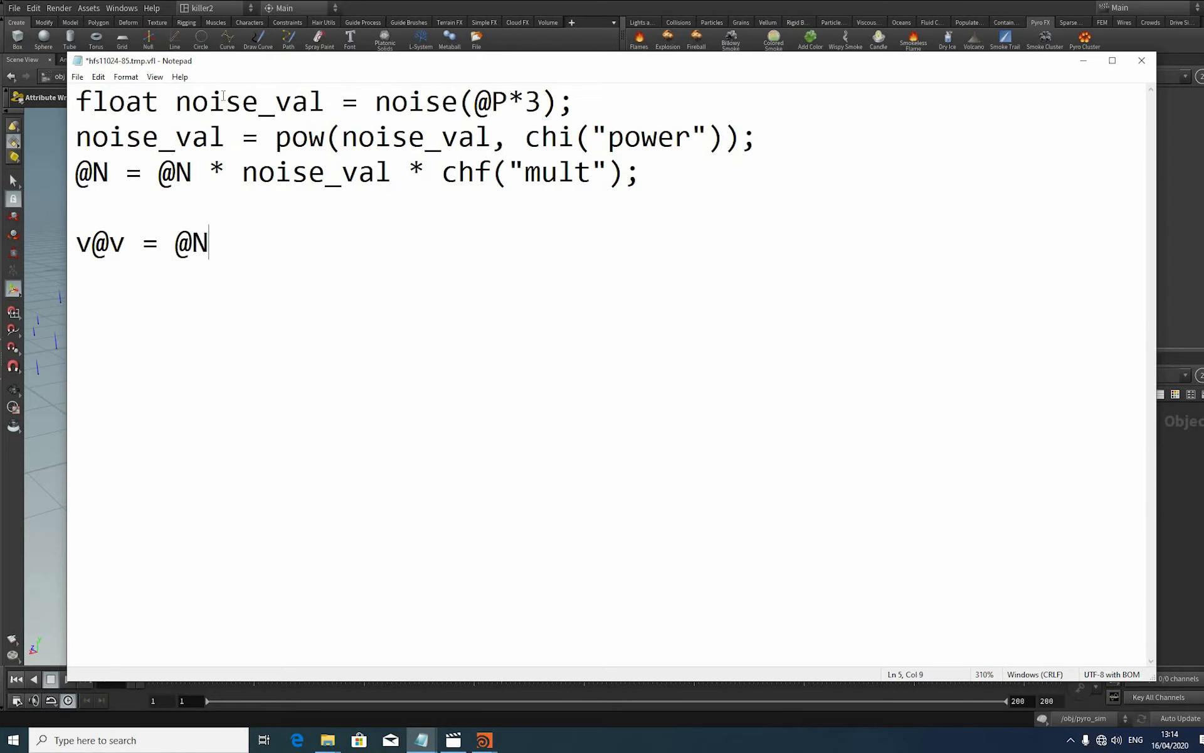
type(";")
left_click(77, 77)
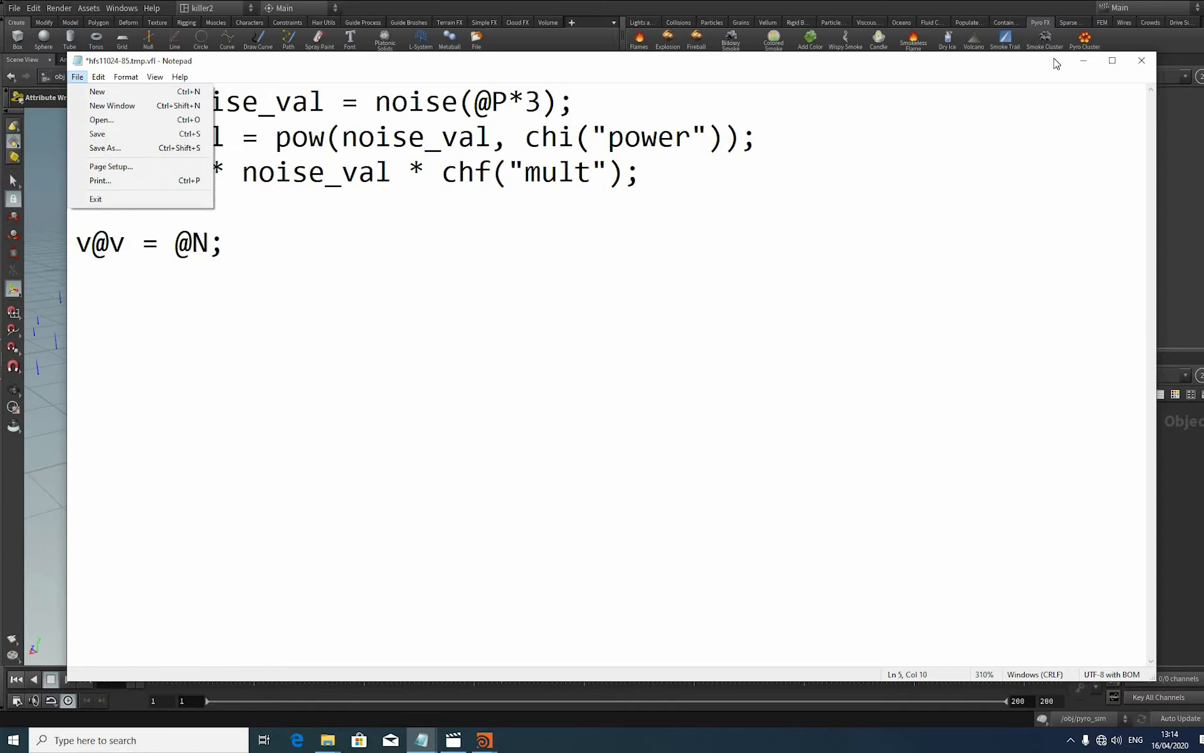
left_click(97, 134)
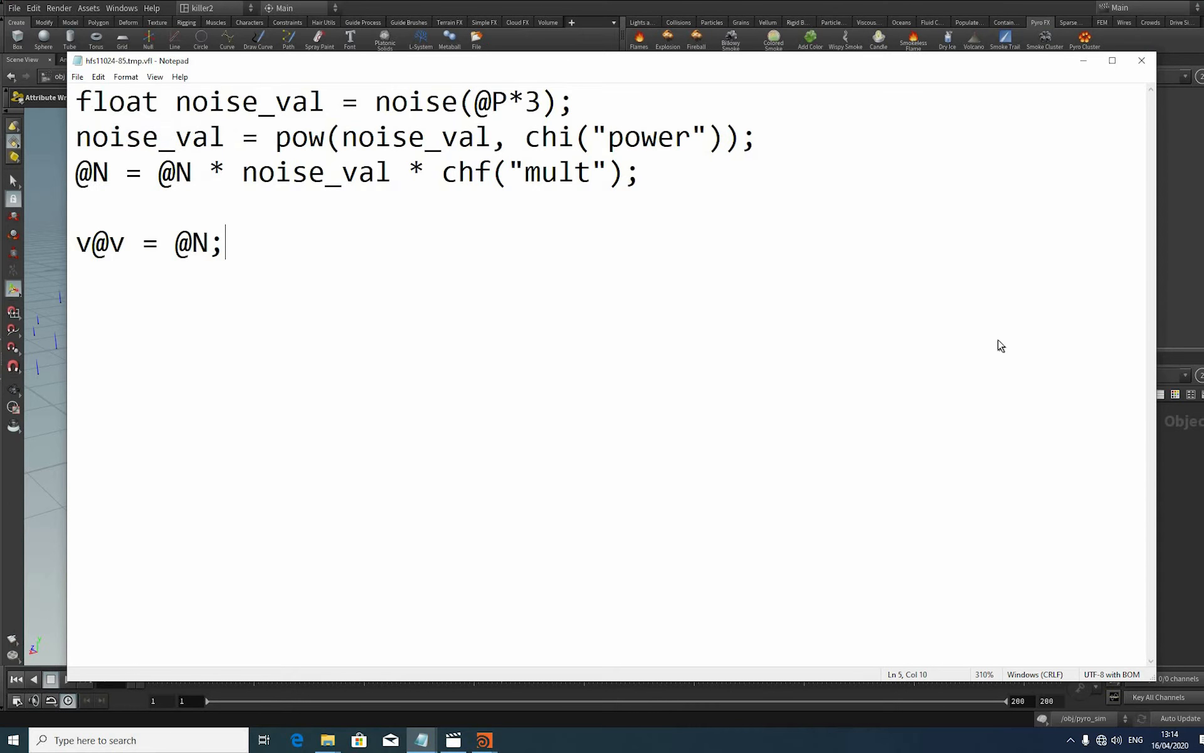
left_click(1142, 60)
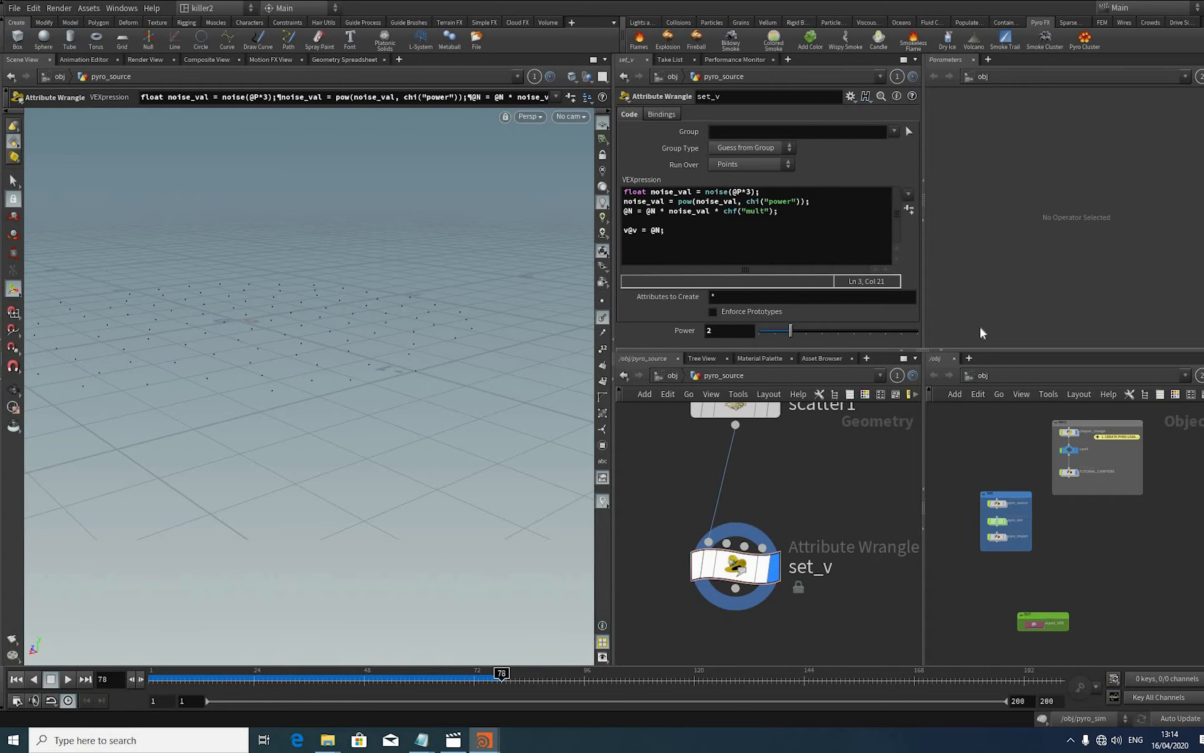
Step: Create the Mult parameter from set_v's code and set it to 0.477
left_click(668, 566)
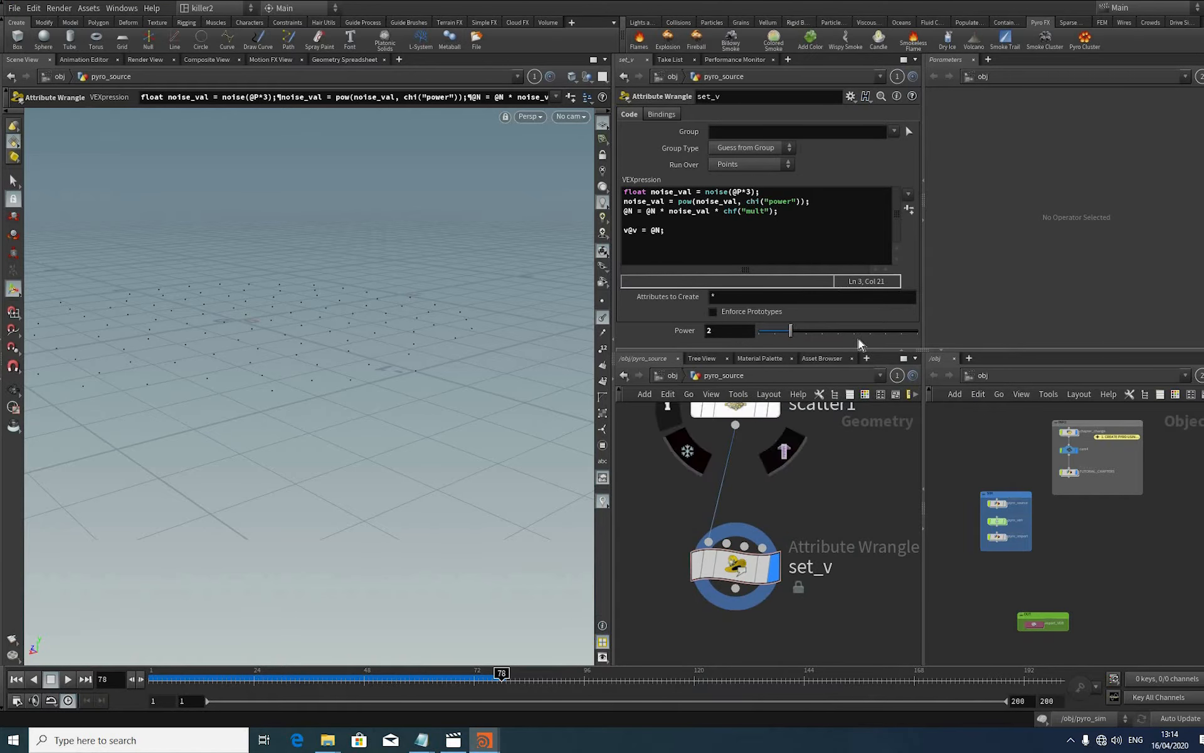
scroll(832, 339, "down", 1)
mouse_move(759, 339)
left_mouse_down()
mouse_move(857, 339)
mouse_move(830, 339)
left_mouse_up()
Step: Set the maximum of the Mult parameter's range to 50 in set_v's parameter interface
left_click(851, 96)
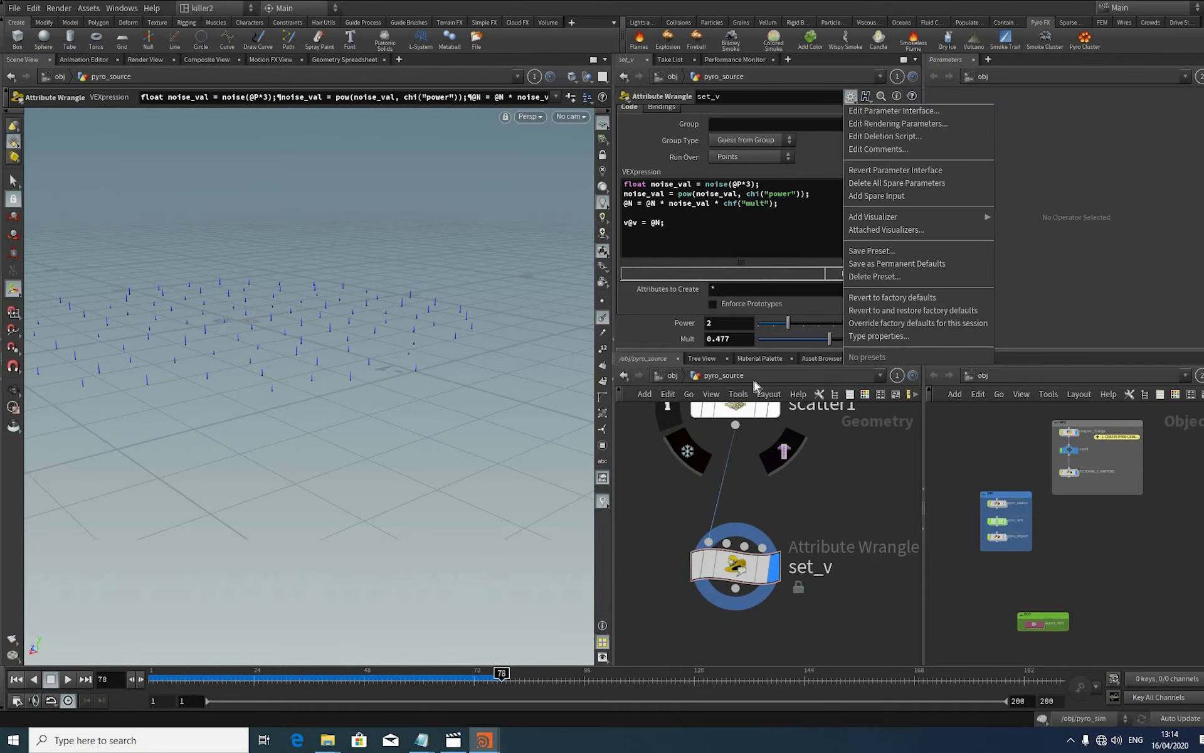
left_click(894, 111)
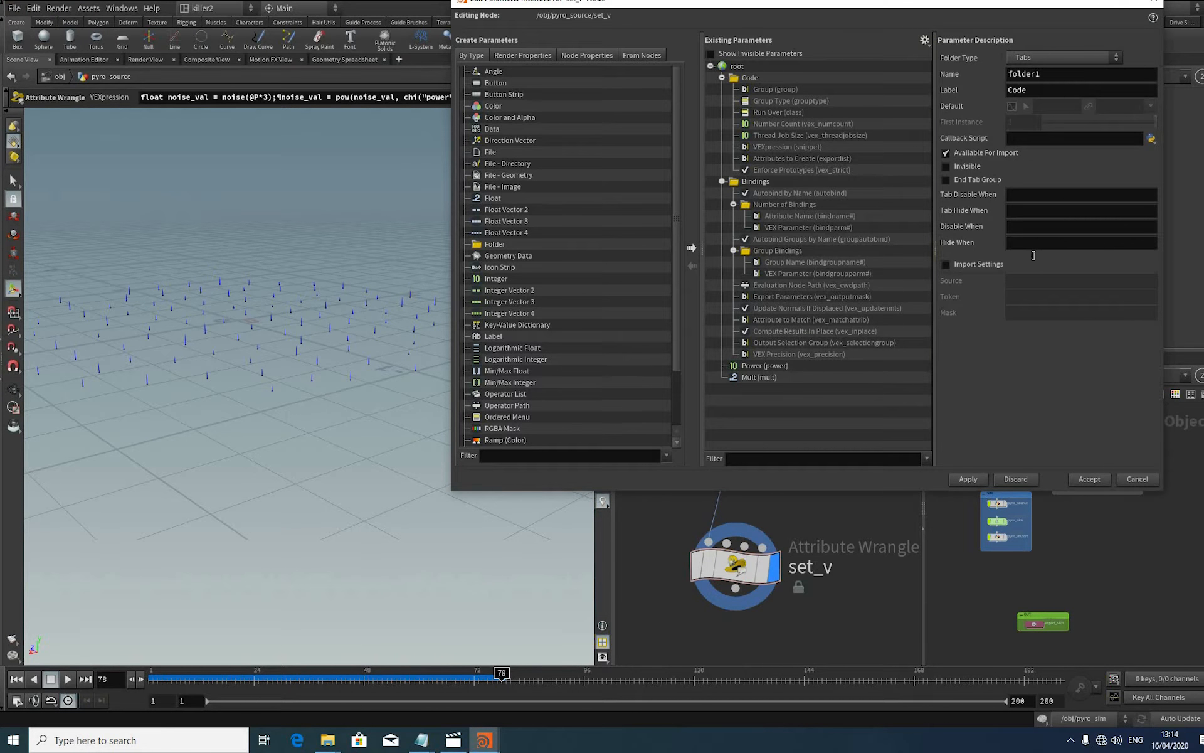
key("Tab")
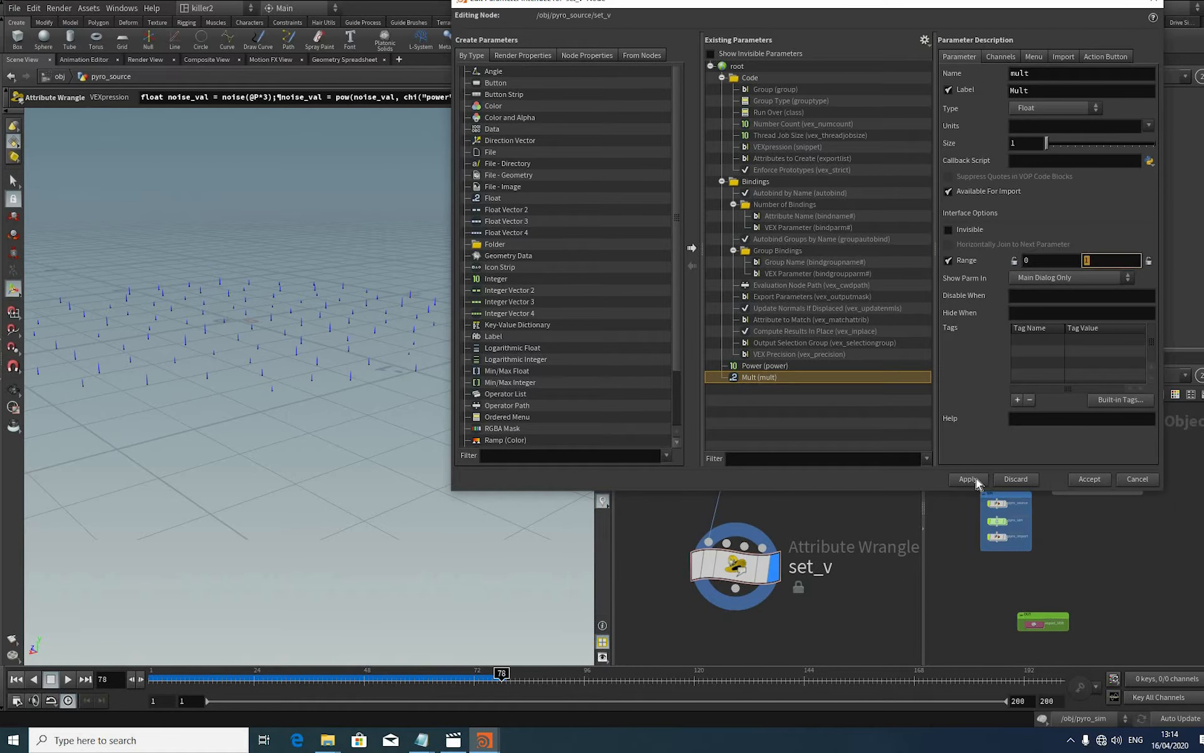
type("50")
key("Return")
key("Return")
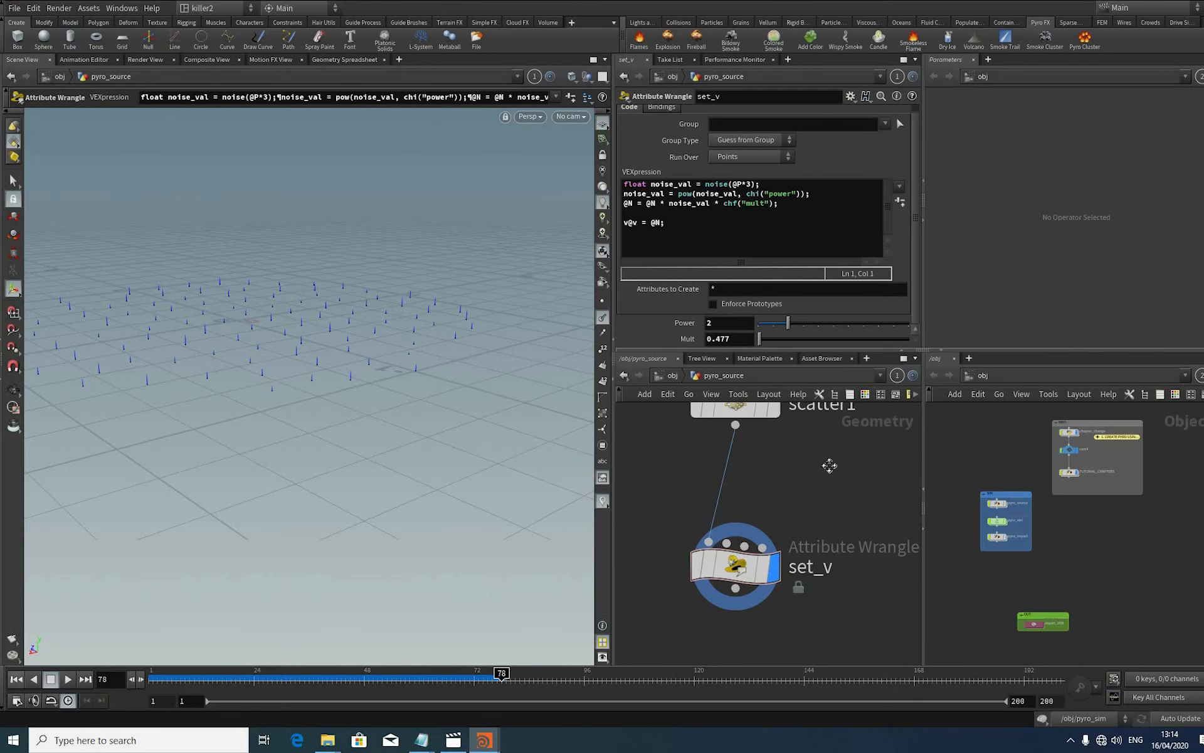
Step: Save the scene and set set_v's Mult parameter to 38.3
key("ctrl+s")
scroll(740, 415, "up", 2)
scroll(747, 414, "down", 3)
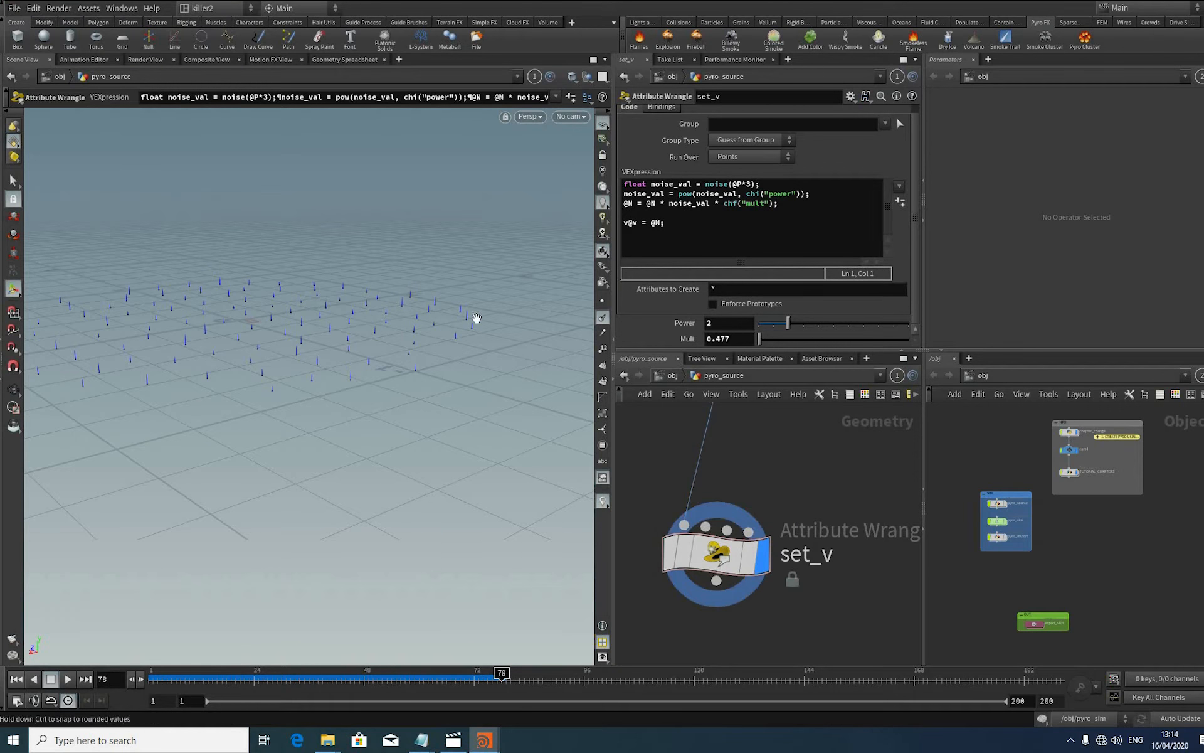
middle_click_drag(477, 318, 490, 343)
key("Escape")
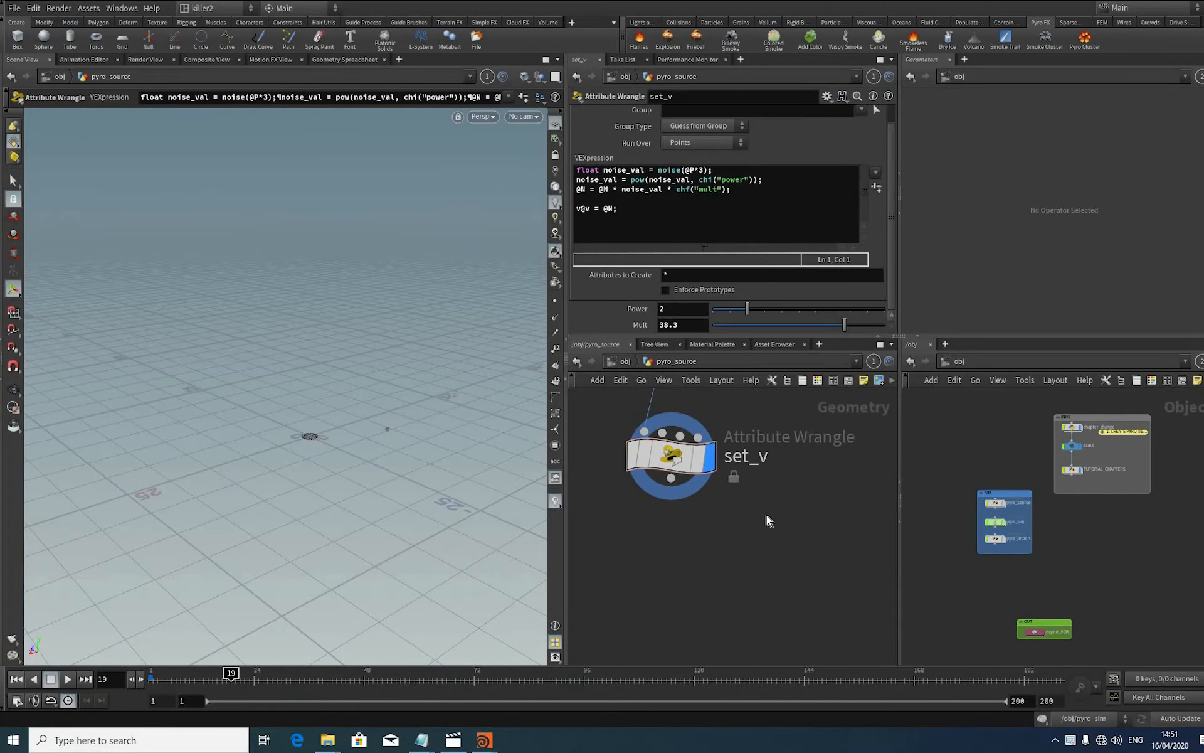
Step: Add a POP Network below set_v, connected to its output
scroll(769, 521, "up", 2)
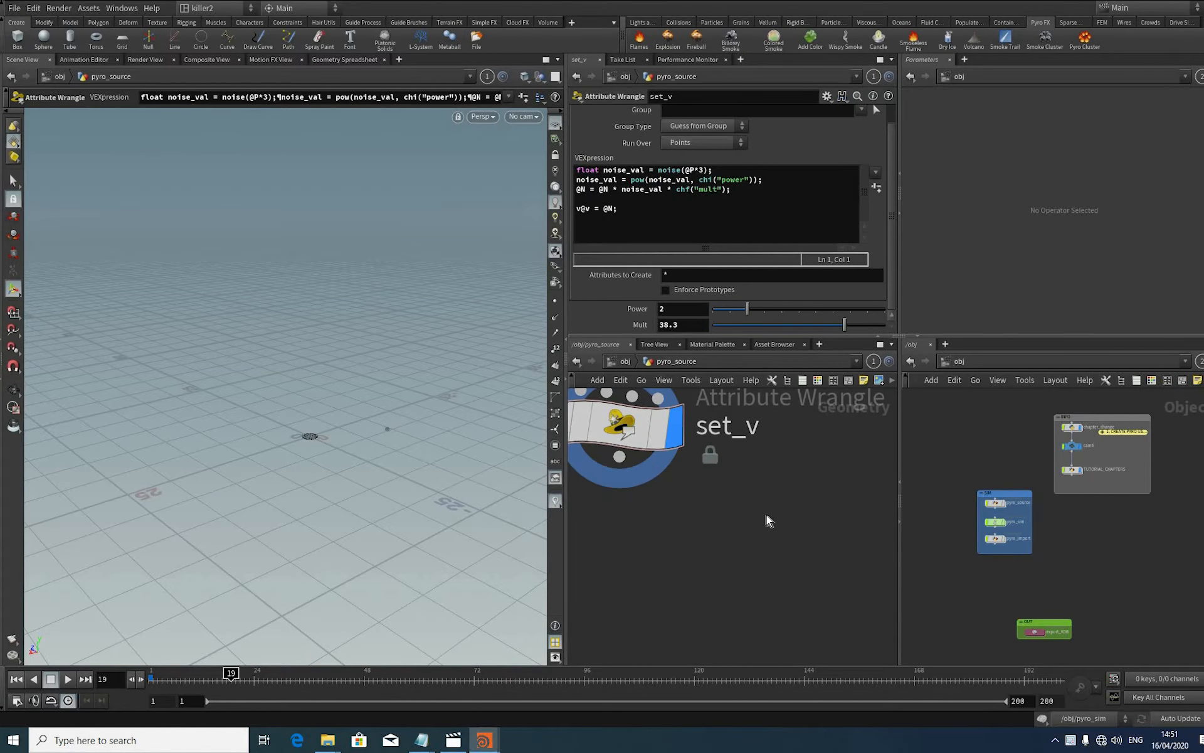
key("Tab")
type("pop")
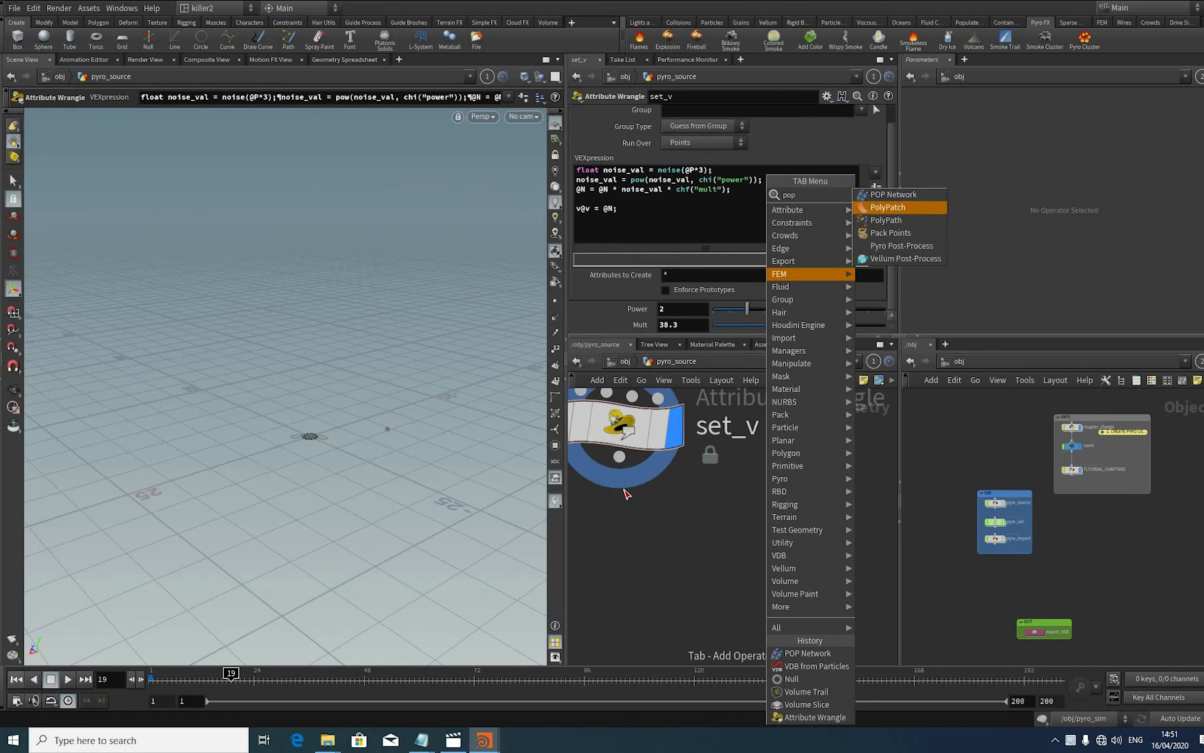
key("Return")
scroll(677, 549, "down", 2)
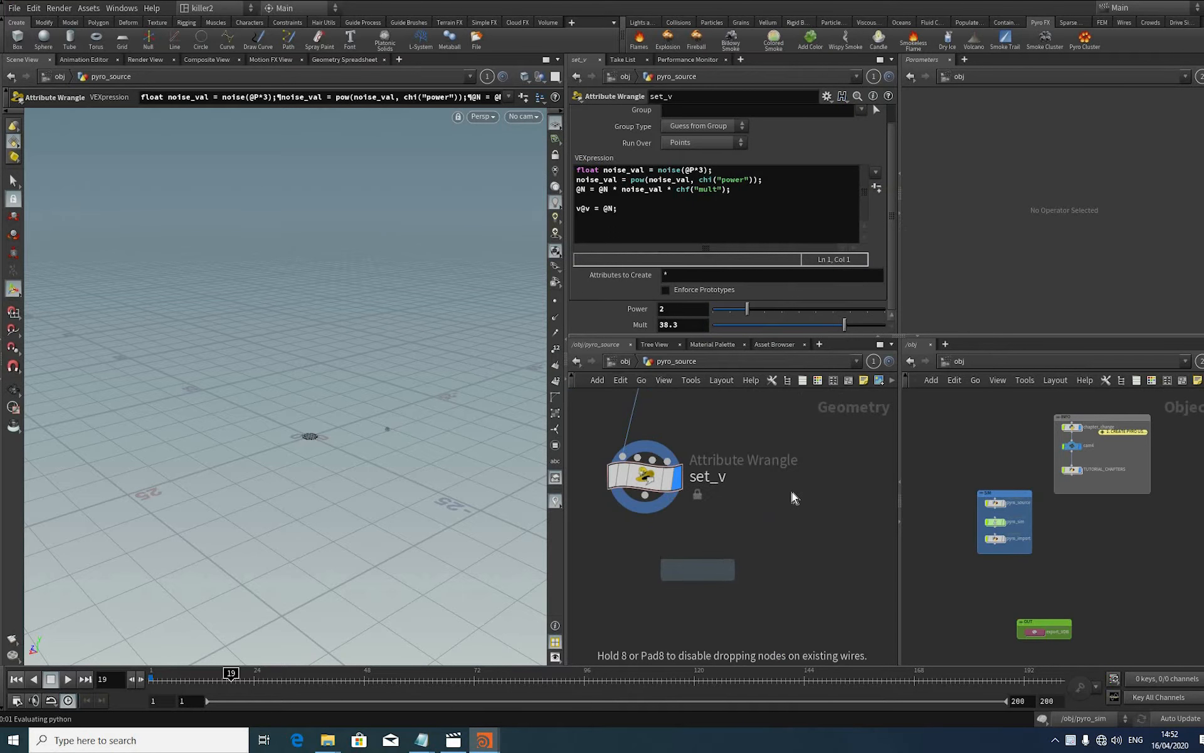
left_click(695, 572)
scroll(793, 482, "down", 3)
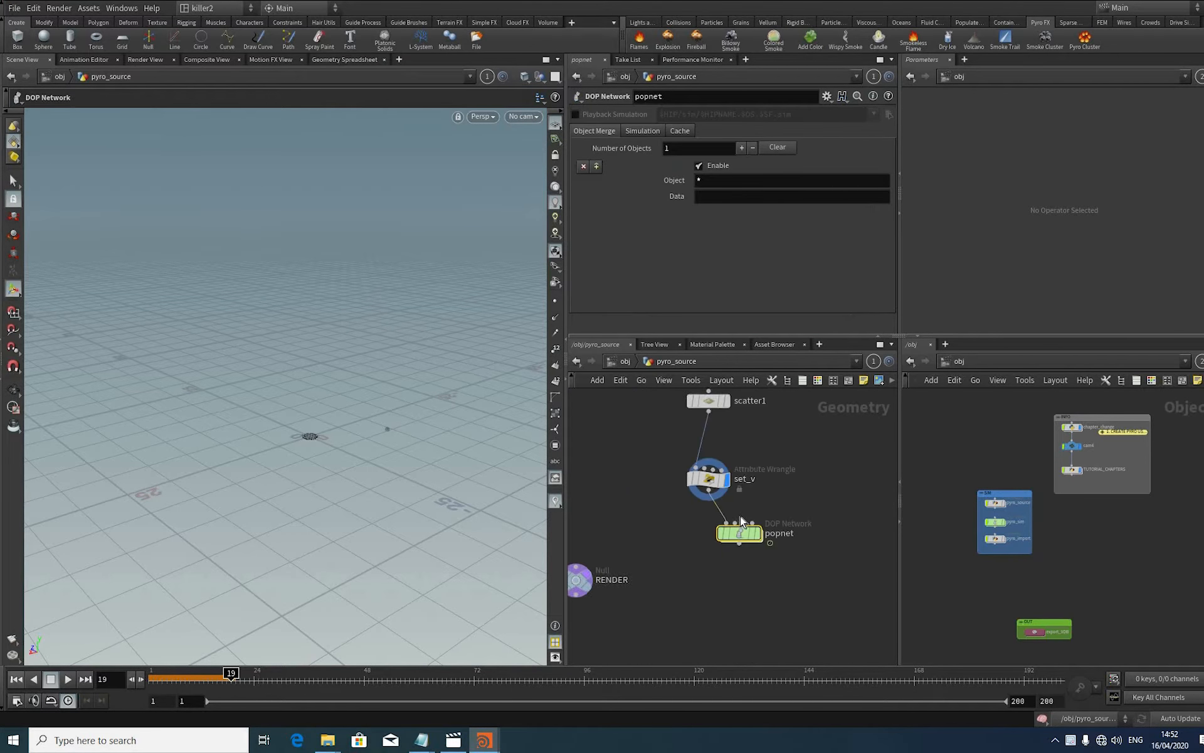
Step: Inside popnet, set source_first_input's Emission Type to Points and play the simulation
middle_click_drag(676, 532, 699, 506)
scroll(802, 481, "up", 2)
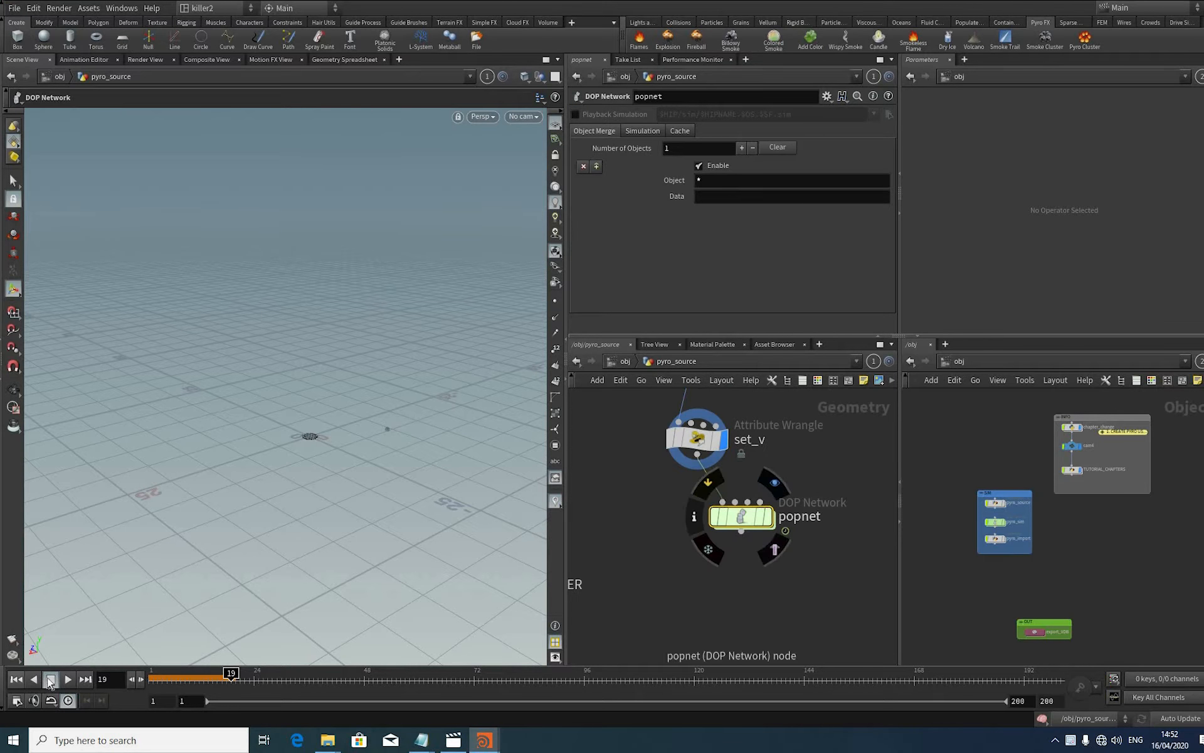
double_click(745, 518)
left_click(68, 679)
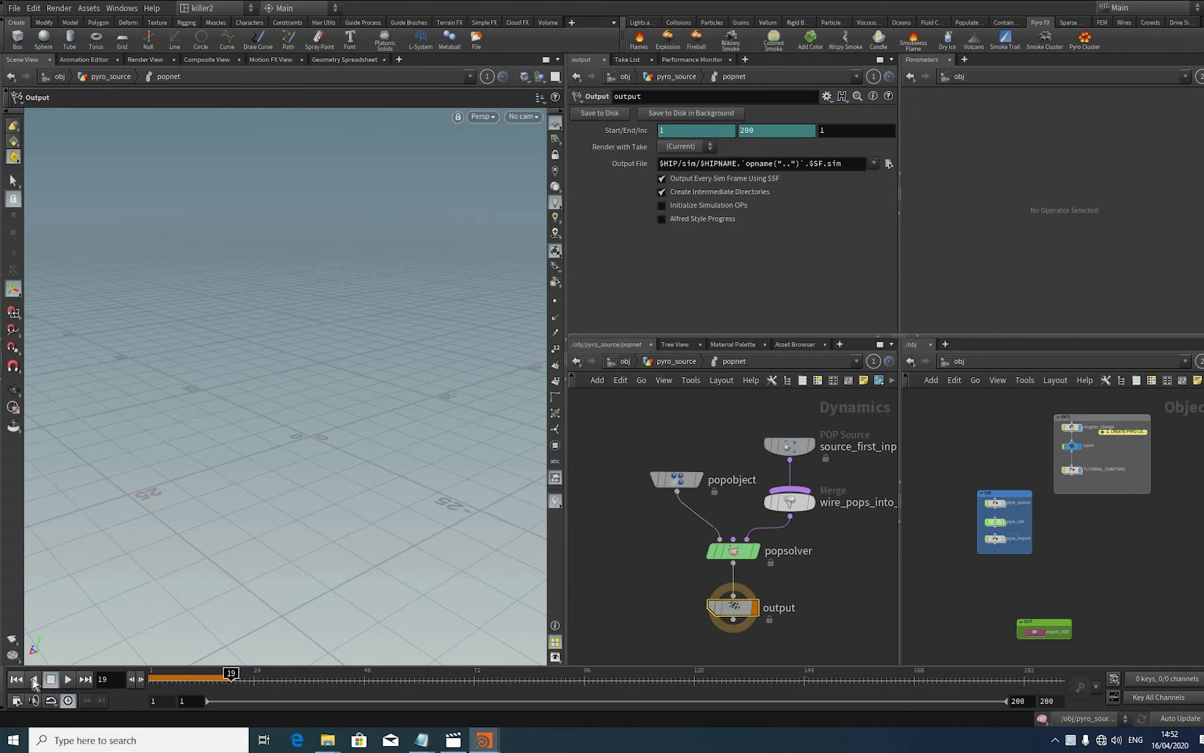
left_click(788, 441)
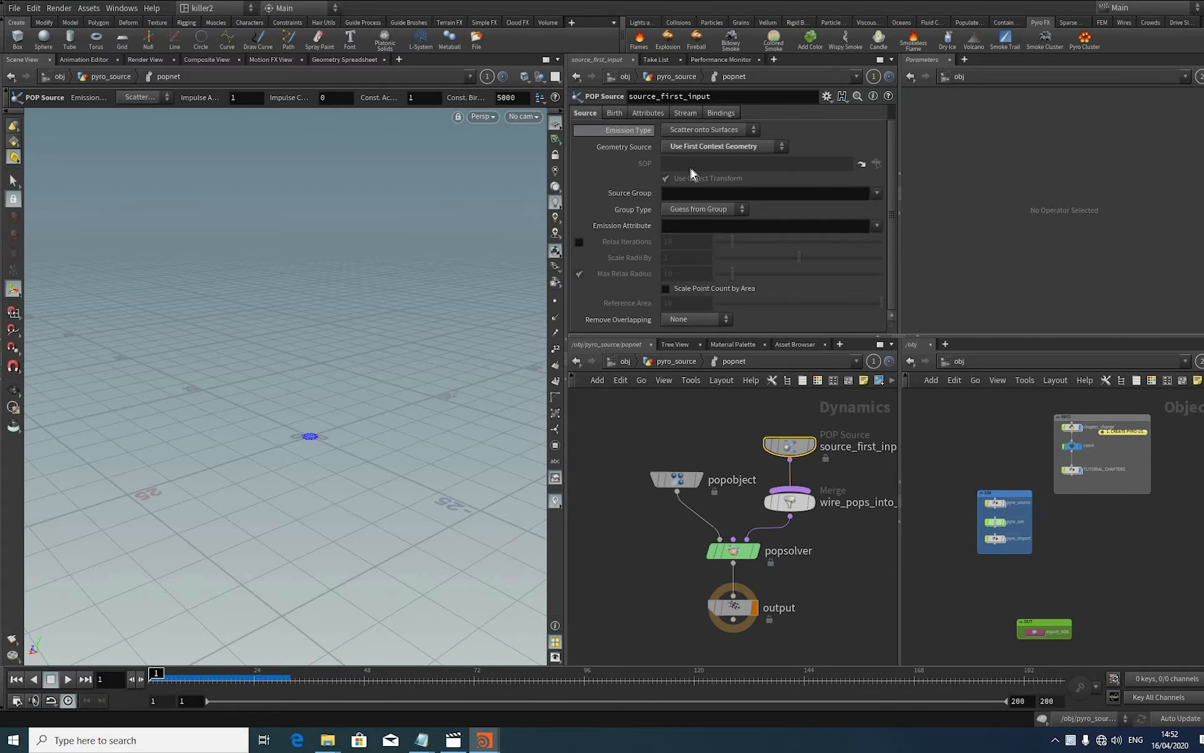
left_click(66, 678)
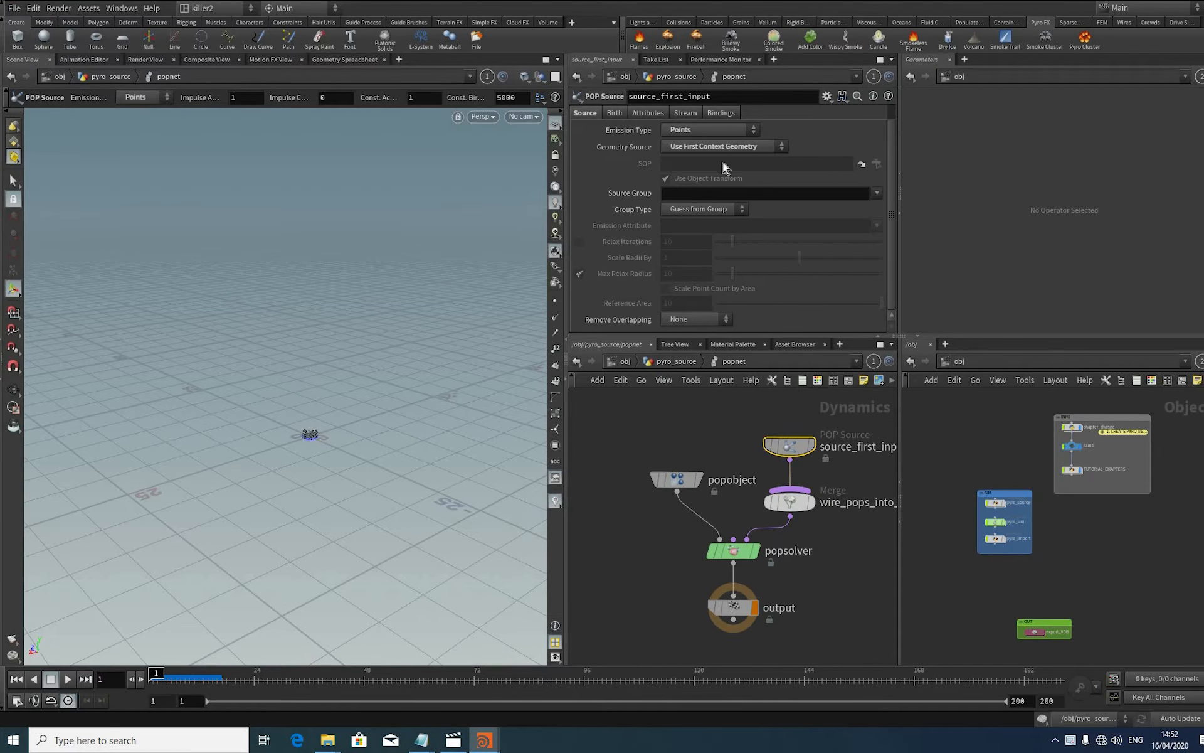
Step: Set source_first_input's Const. Activation to 0 and its Impulse Count to 50
scroll(736, 159, "down", 5)
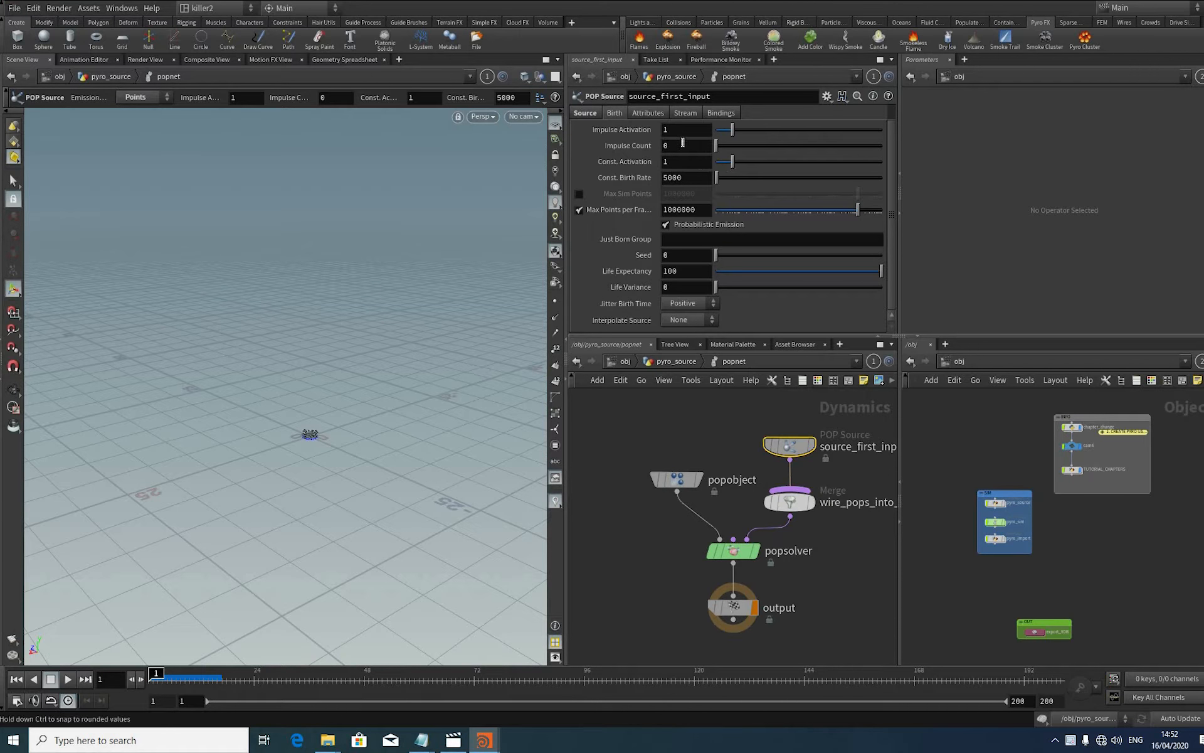
left_click_drag(733, 162, 716, 162)
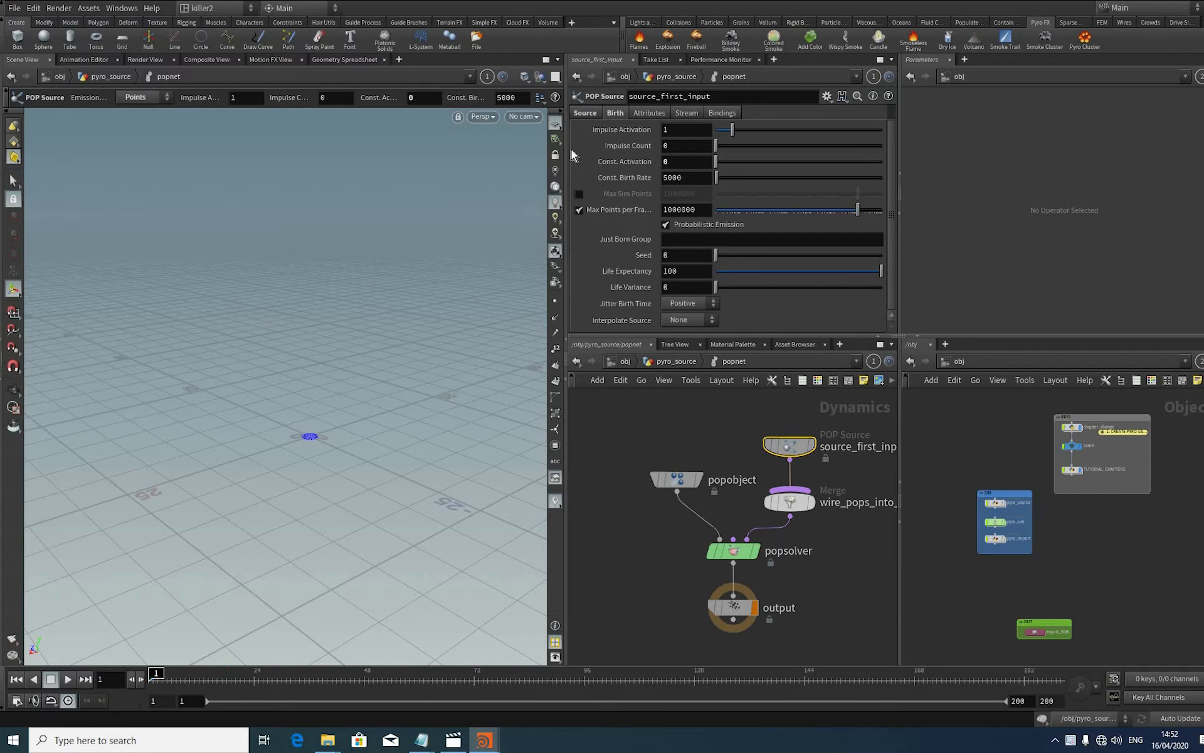
double_click(667, 146)
type("50")
key("Return")
Step: Set the Life Expectancy of source_first_input's particles to .2 seconds
left_click(596, 271)
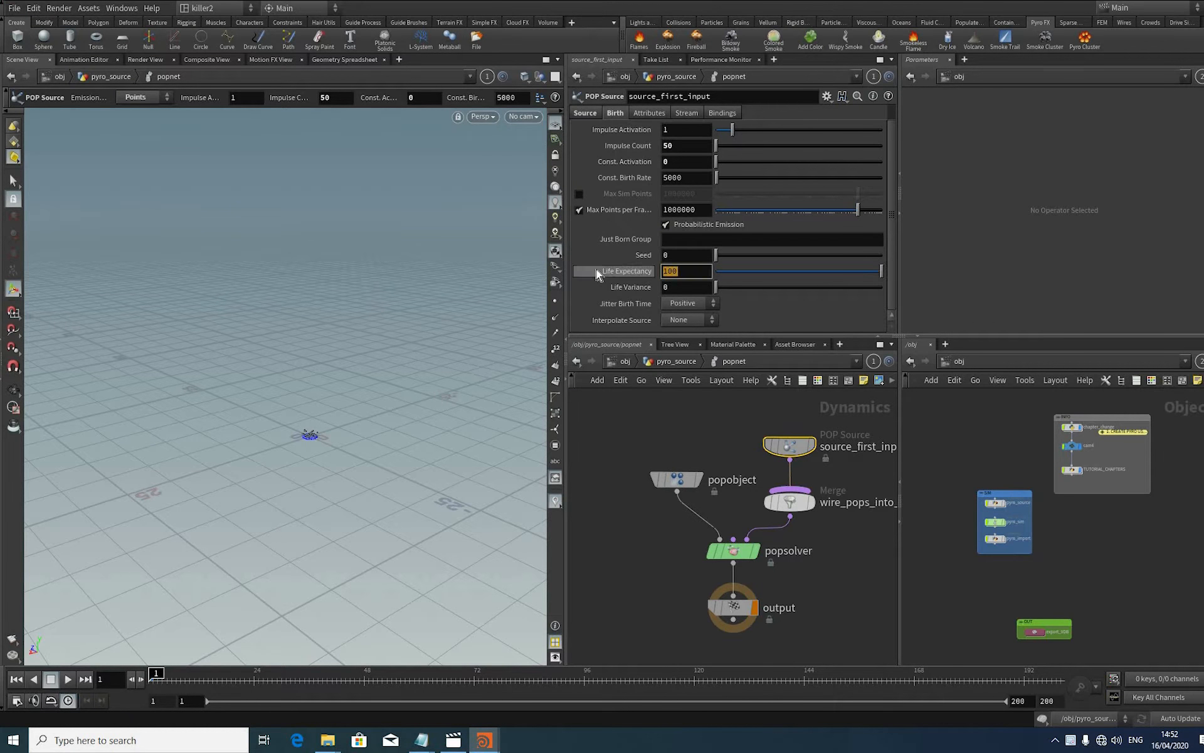
type("2")
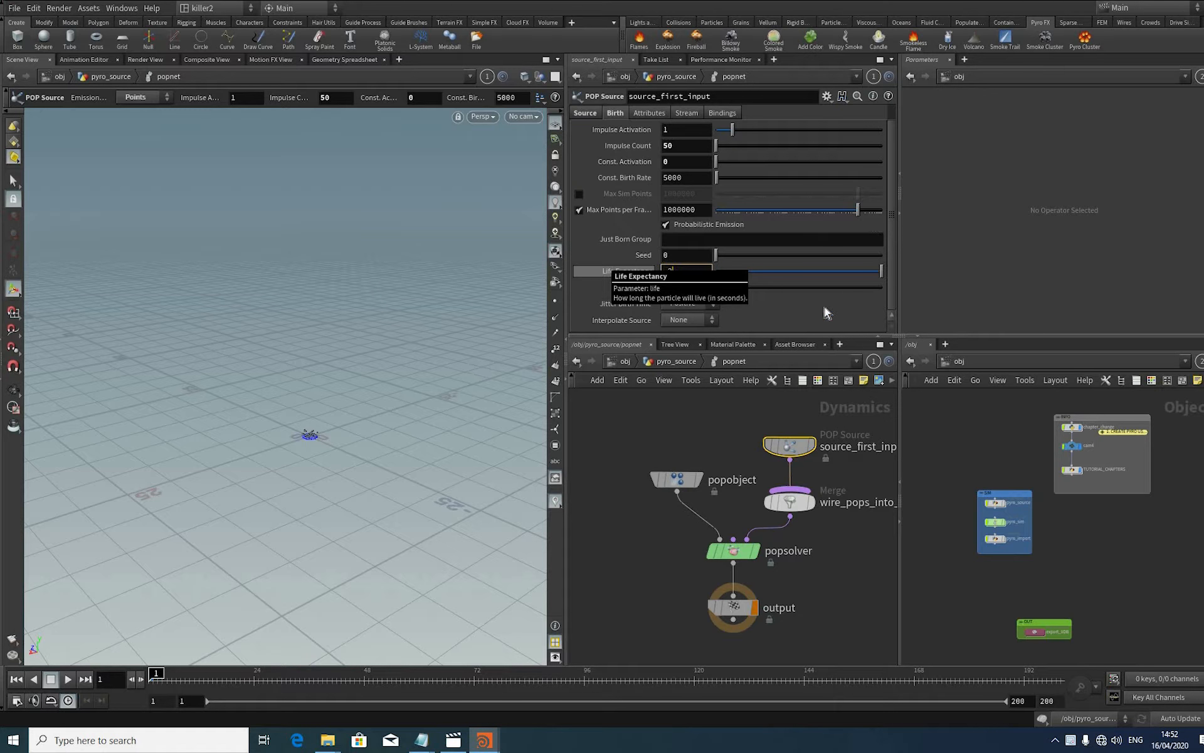
key("Return")
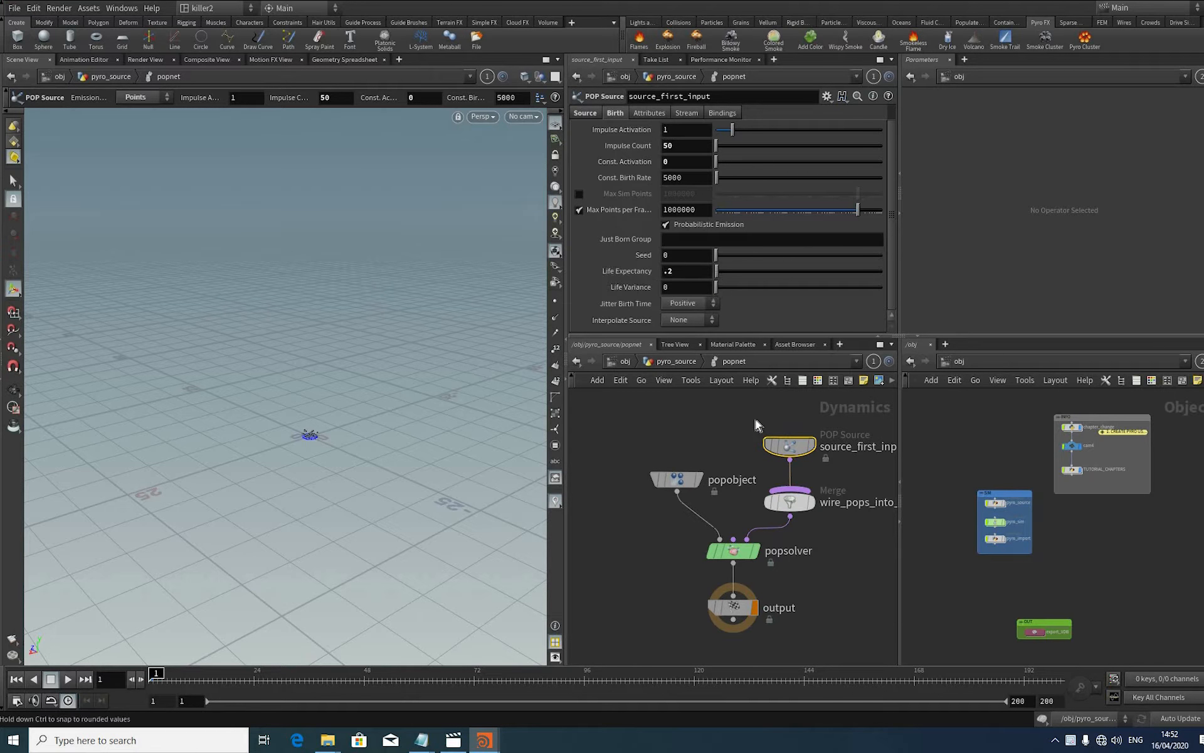
Step: Open source_first_input's Impulse Activation value in the external text editor and enlarge the editor's text
left_click(677, 129)
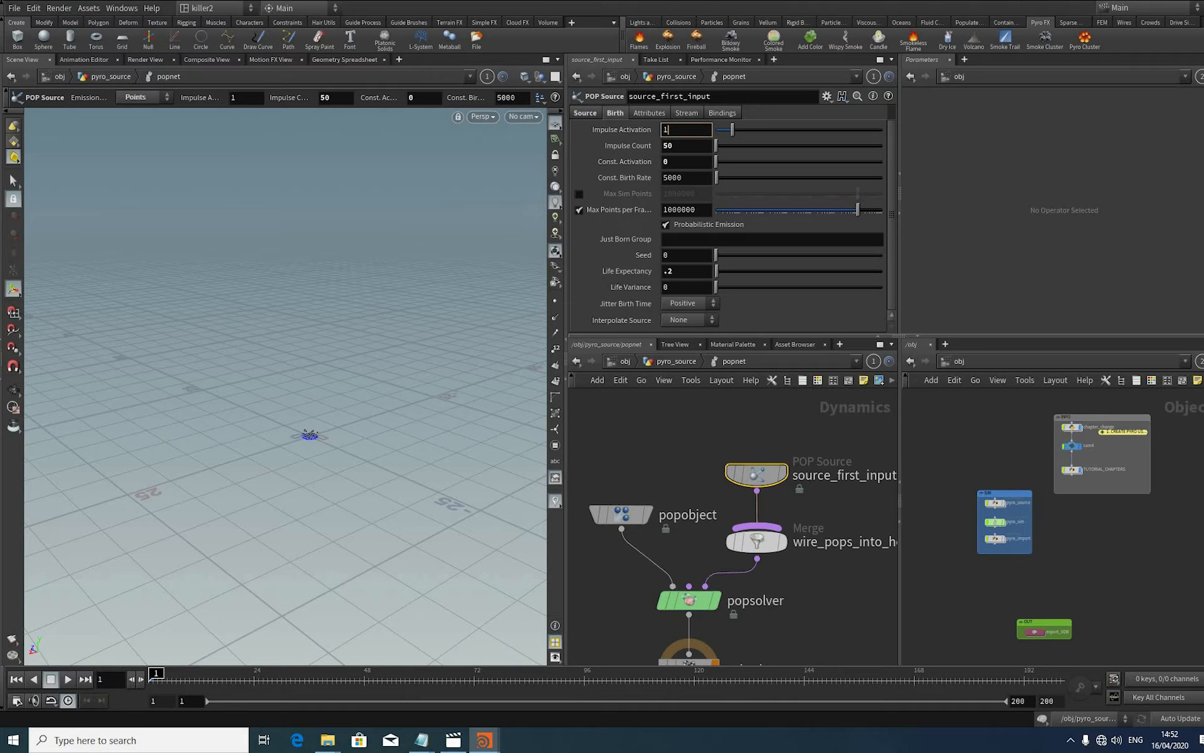
key("alt+e")
left_click(909, 137)
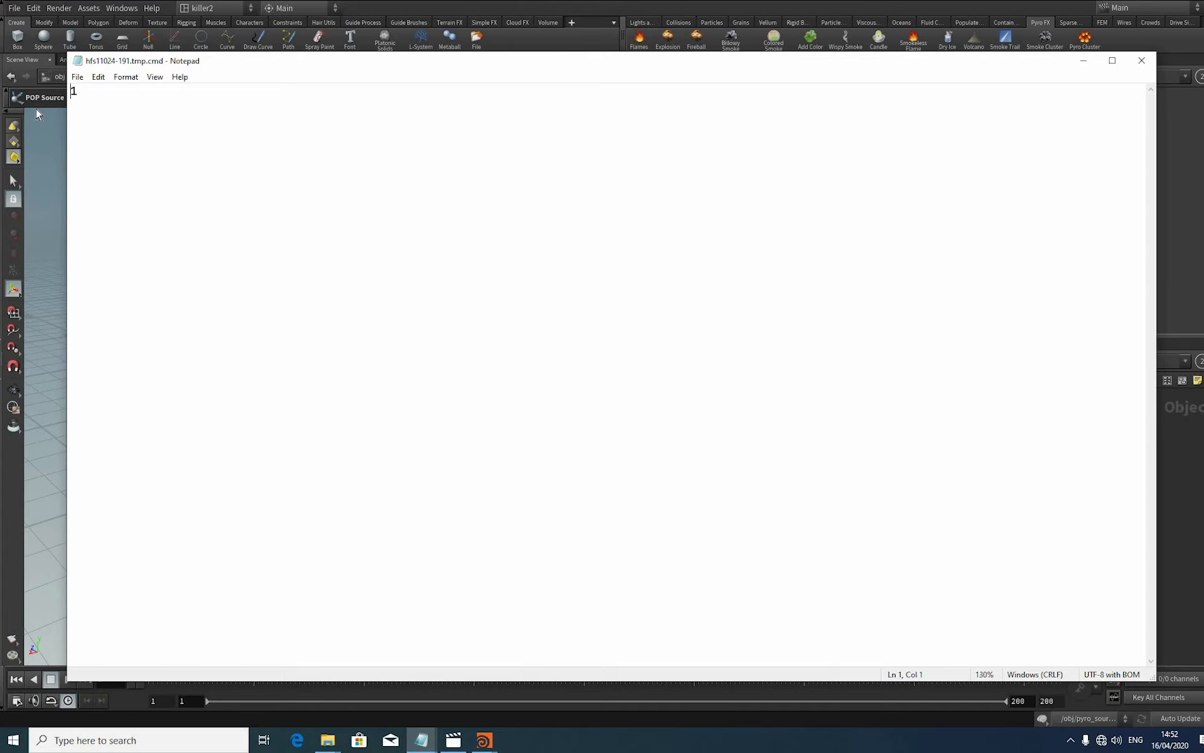
key("ctrl+plus")
key("ctrl+plus")
key("ctrl+plus")
key("ctrl+plus")
key("ctrl+plus")
key("ctrl+plus")
key("ctrl+plus")
key("ctrl+plus")
key("ctrl+plus")
key("ctrl+plus")
key("ctrl+plus")
key("ctrl+plus")
key("ctrl+plus")
key("ctrl+plus")
key("ctrl+plus")
key("ctrl+plus")
key("ctrl+plus")
key("ctrl+plus")
key("ctrl+plus")
key("ctrl+plus")
Step: Replace the Impulse Activation value with the expression if($FF>=10&&$FF<=15,1,0), save it and close the editor
key("ctrl+a")
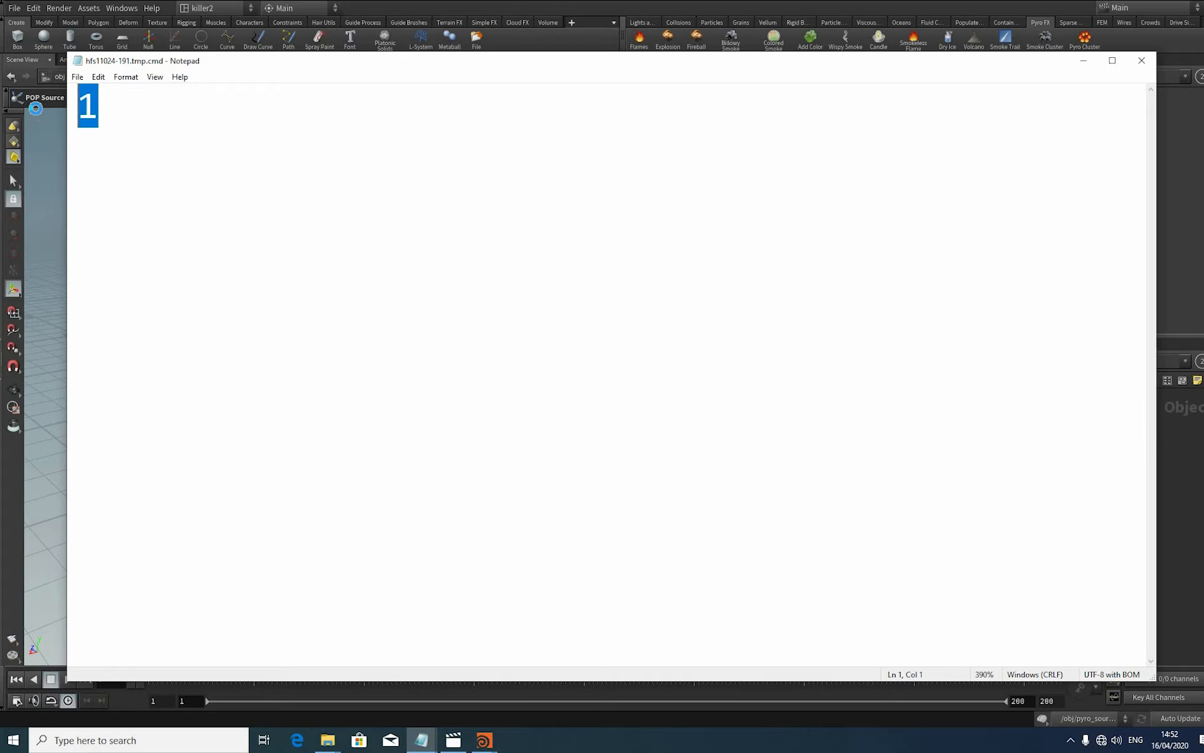
type("if()")
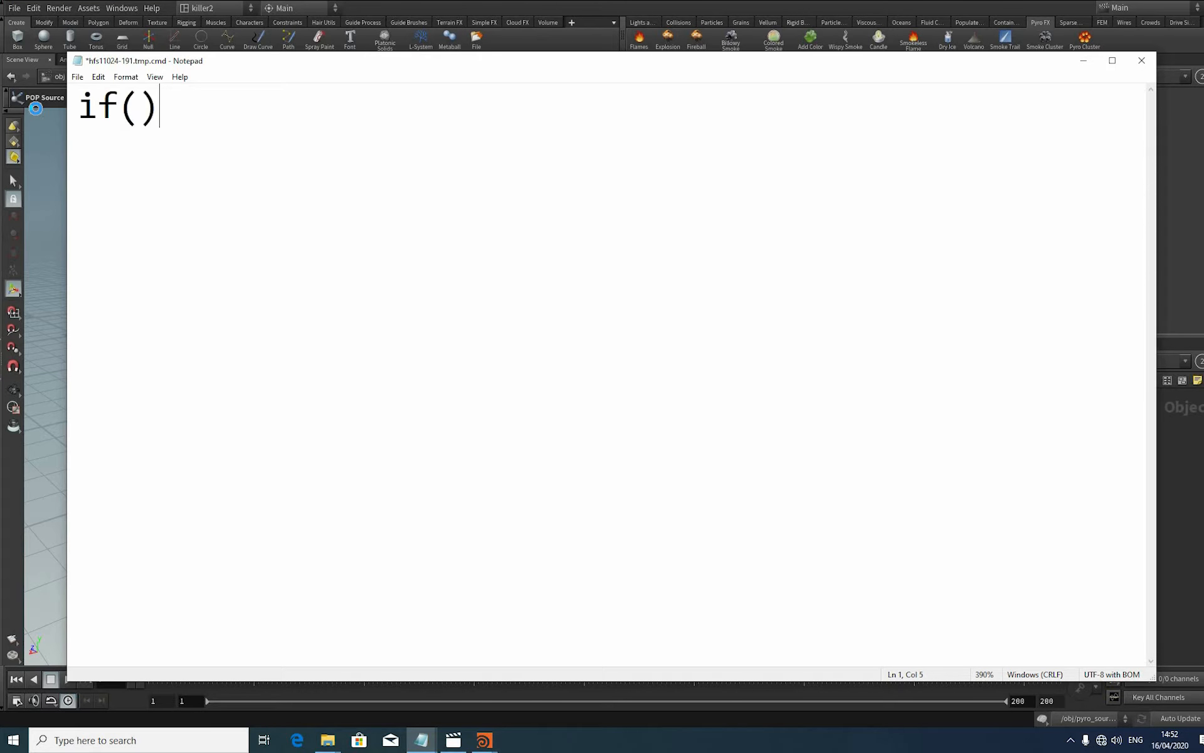
type("$FF")
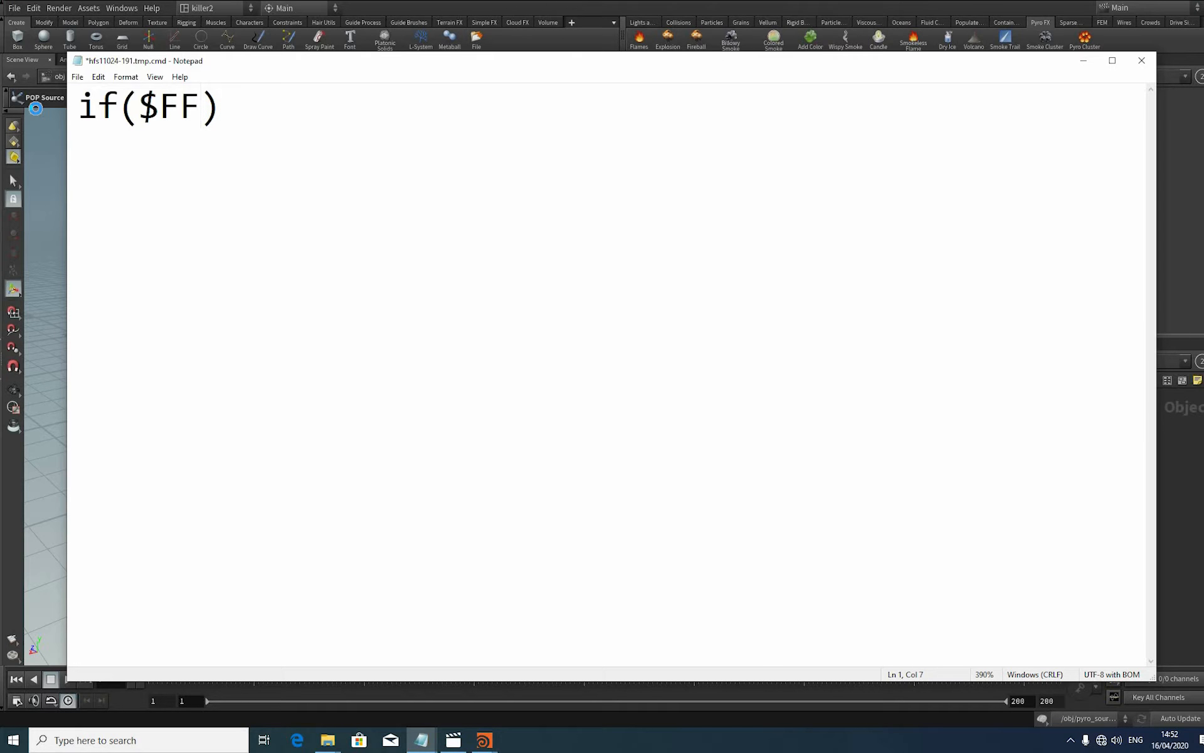
type(">=10&&")
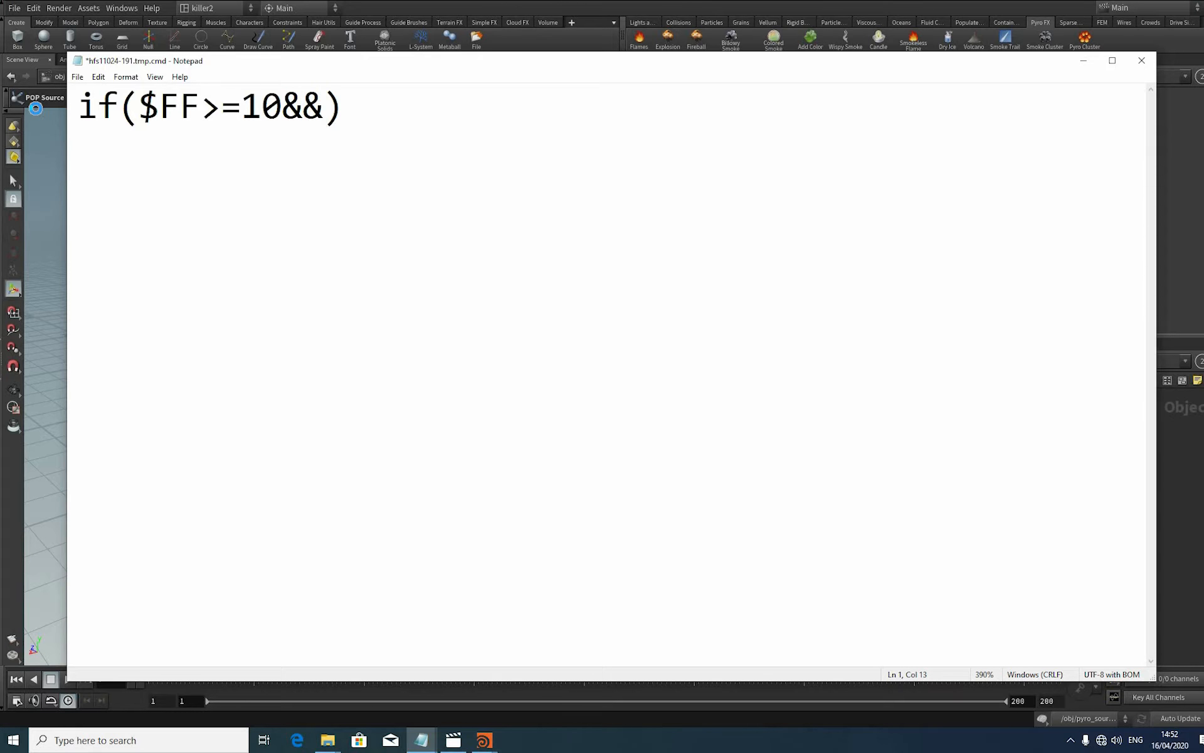
type("$FF")
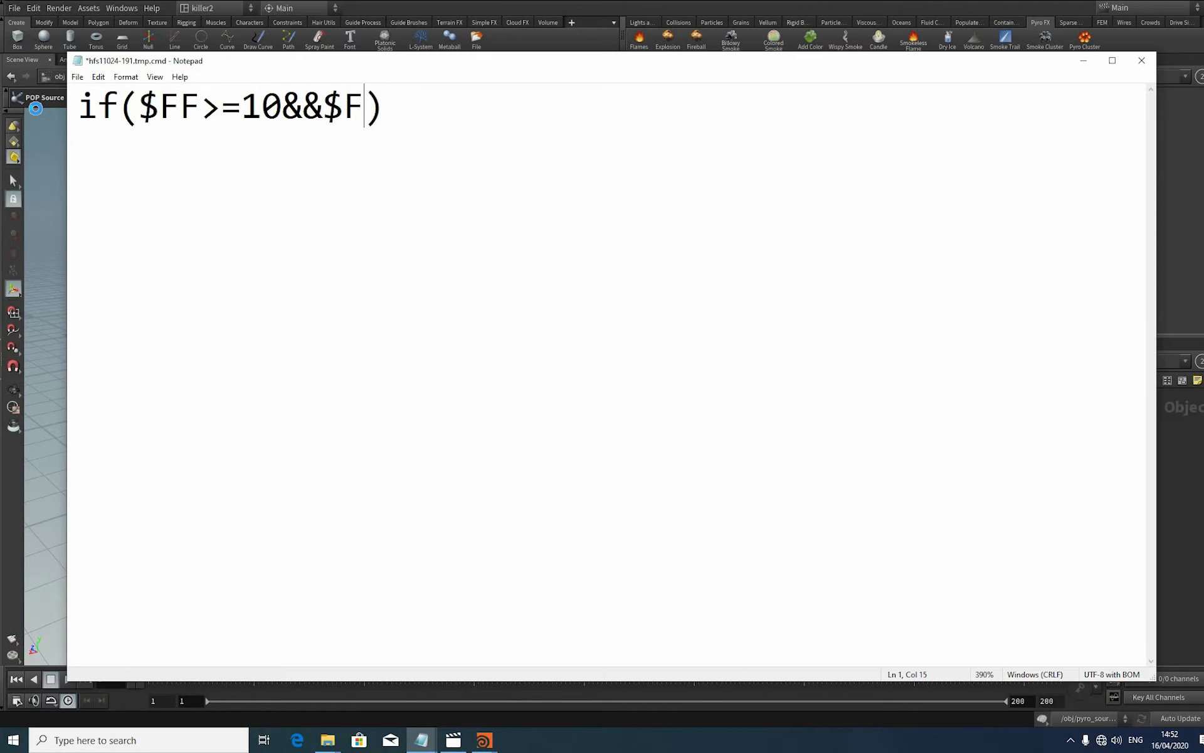
type("<=15,")
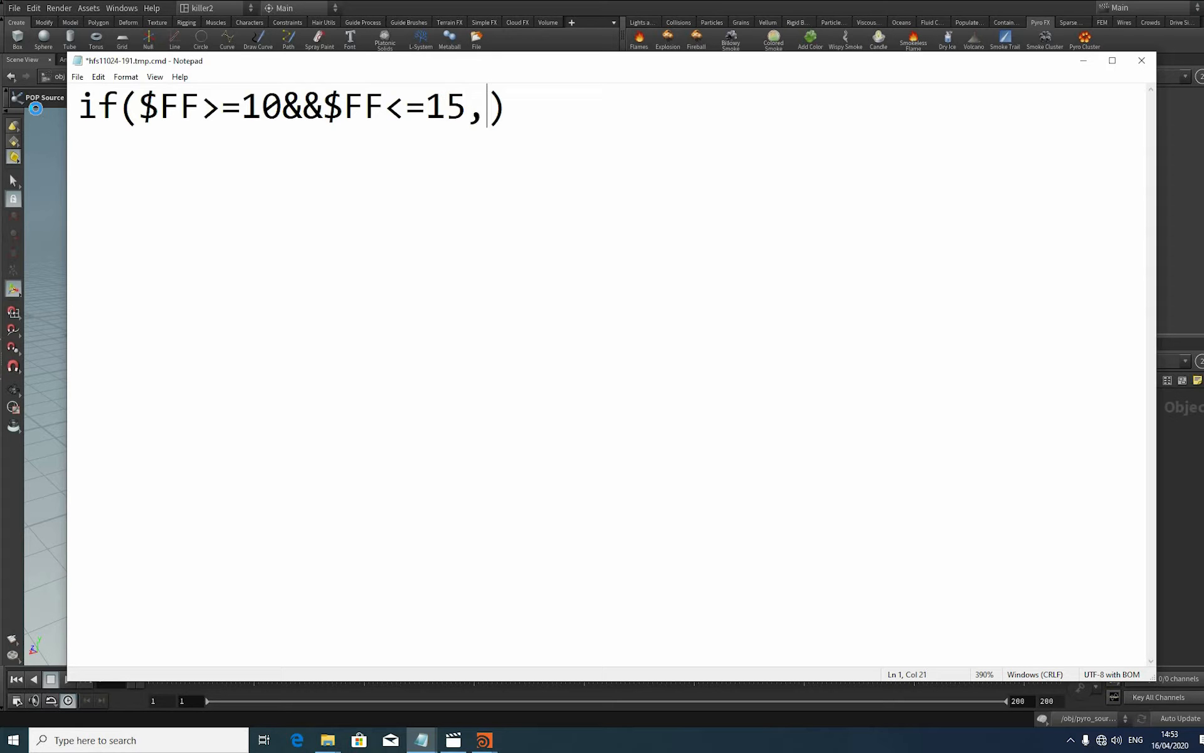
type("1,0")
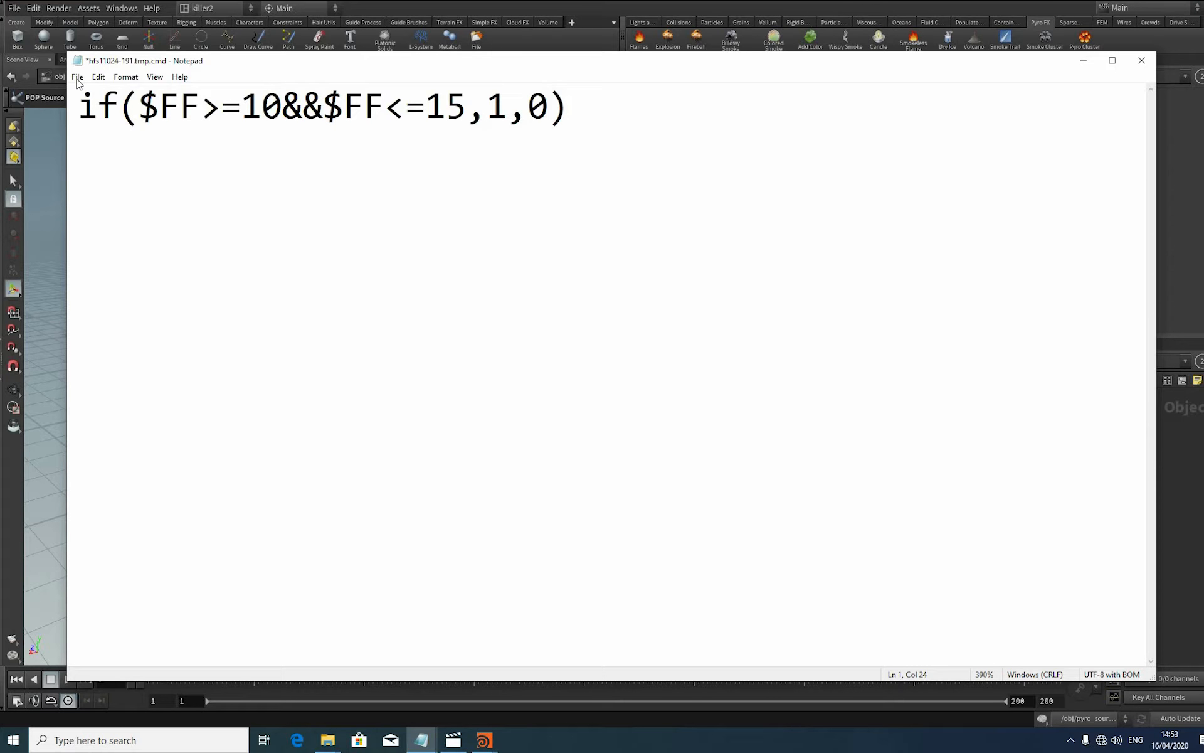
key("alt+f")
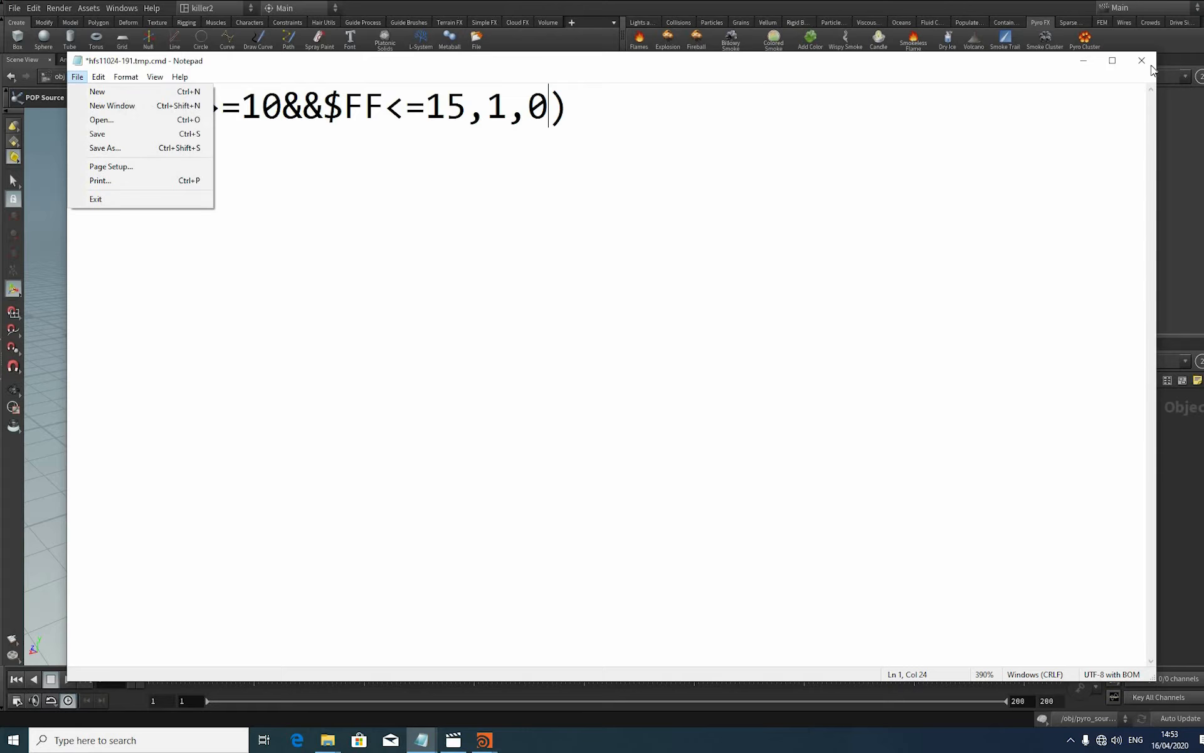
key("Down")
key("Down")
key("Down")
key("Down")
key("Return")
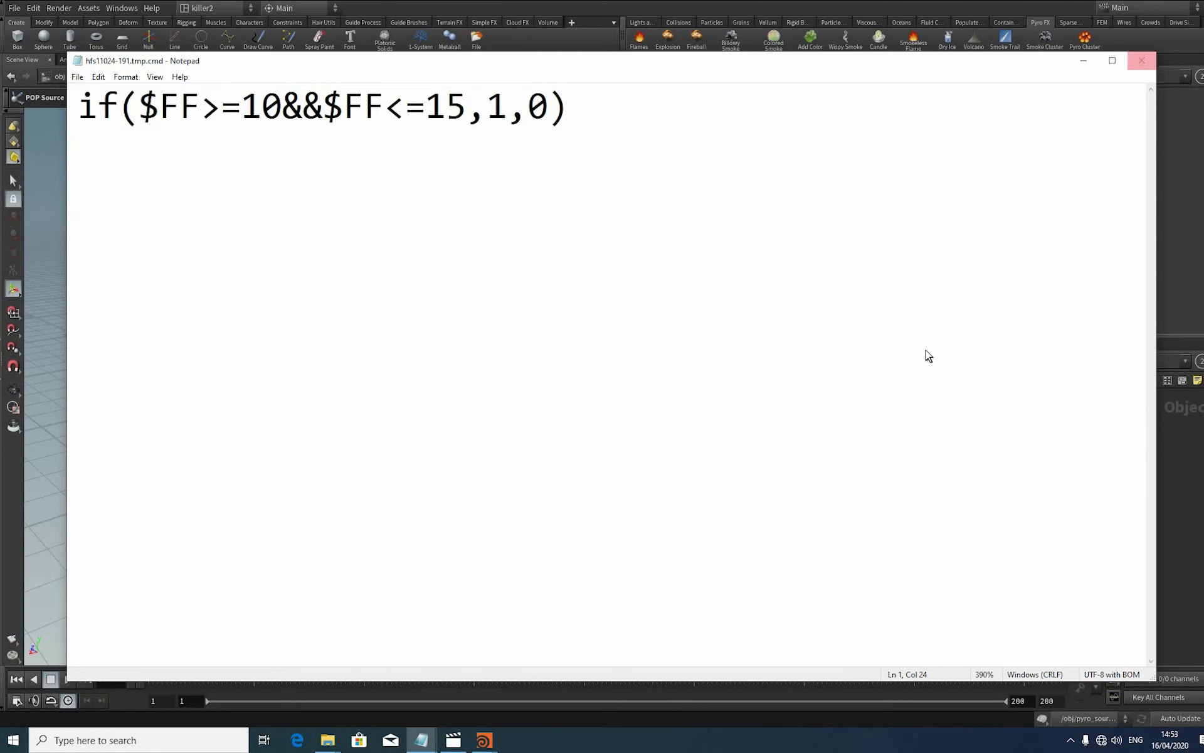
left_click(1141, 61)
left_click(882, 347)
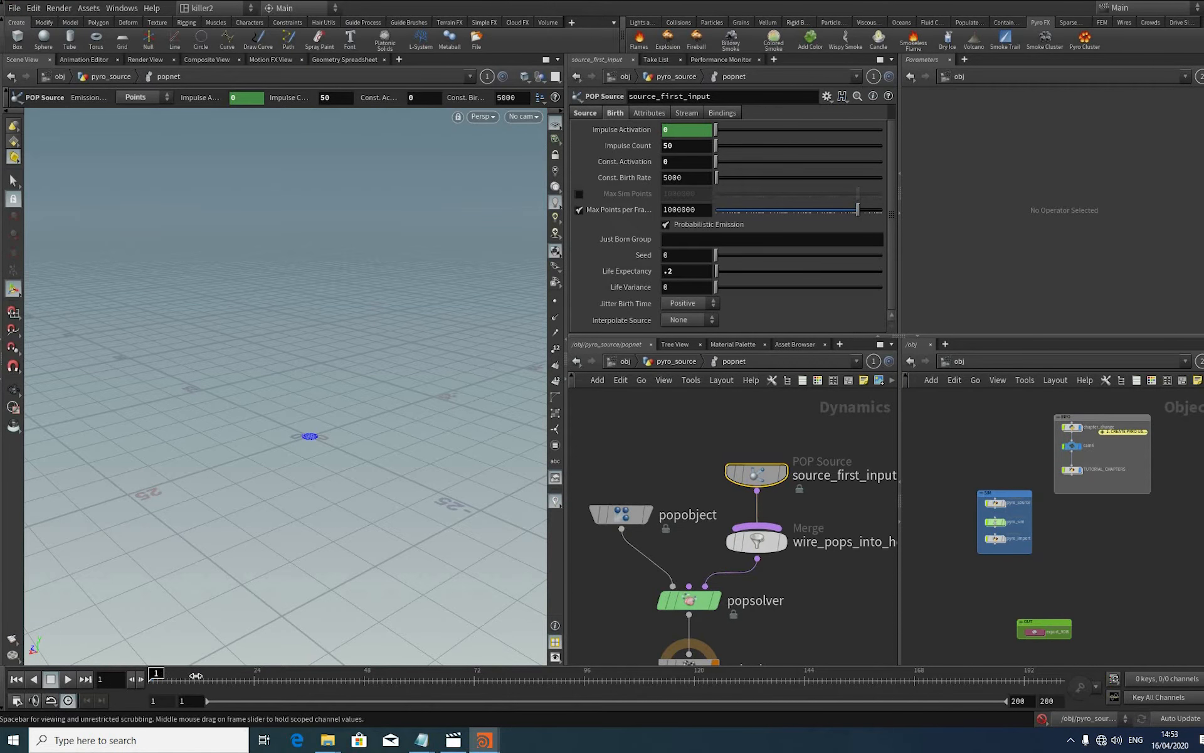
Step: Step through the early frames and play the simulation to check the particle emission timing, then rewind to frame 1
key("Right")
key("Right")
key("Right")
key("Right")
key("Right")
key("Right")
key("Right")
key("Right")
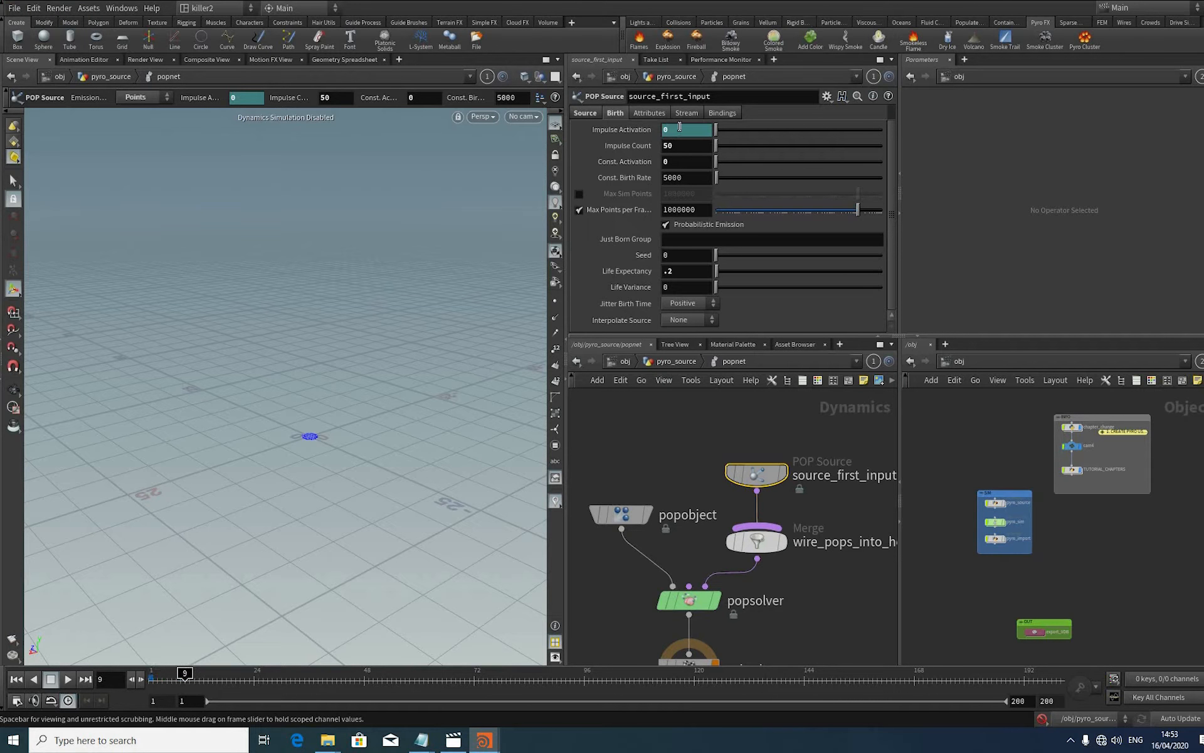
left_click_drag(184, 673, 176, 672)
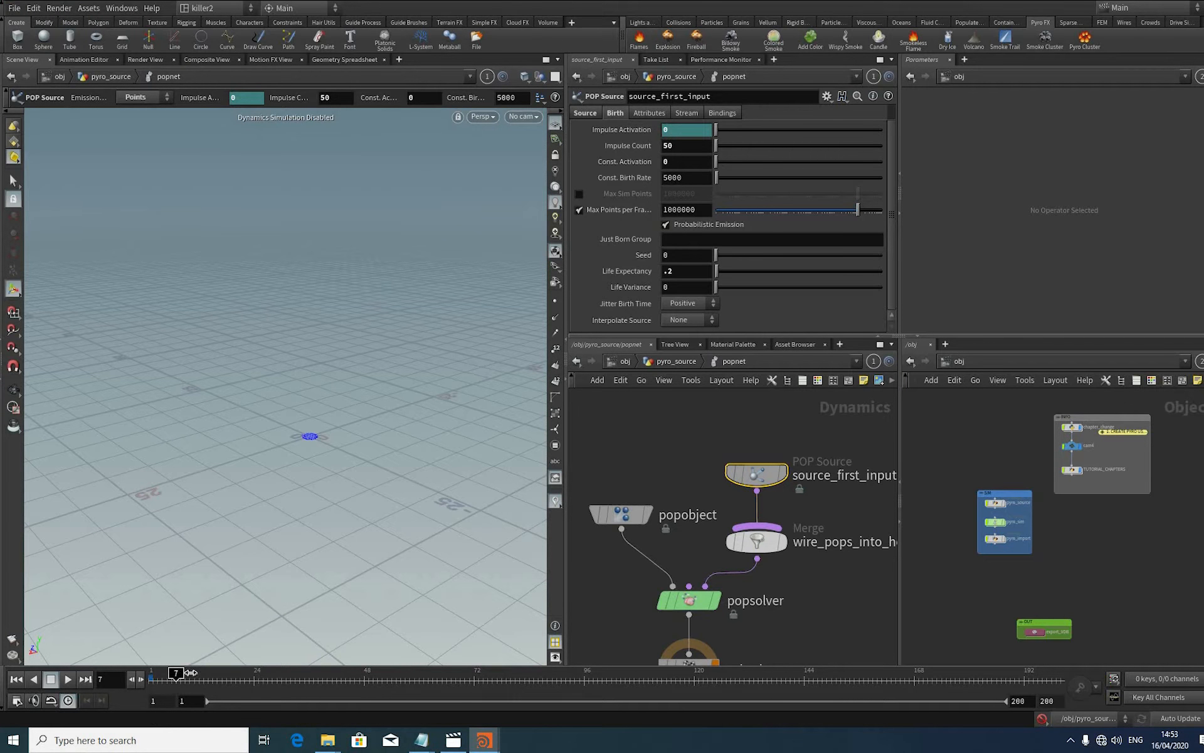
key("Right")
key("Right")
key("Right")
key("Right")
key("Right")
key("Right")
key("Right")
key("Right")
key("Right")
key("Right")
key("Right")
left_click(16, 680)
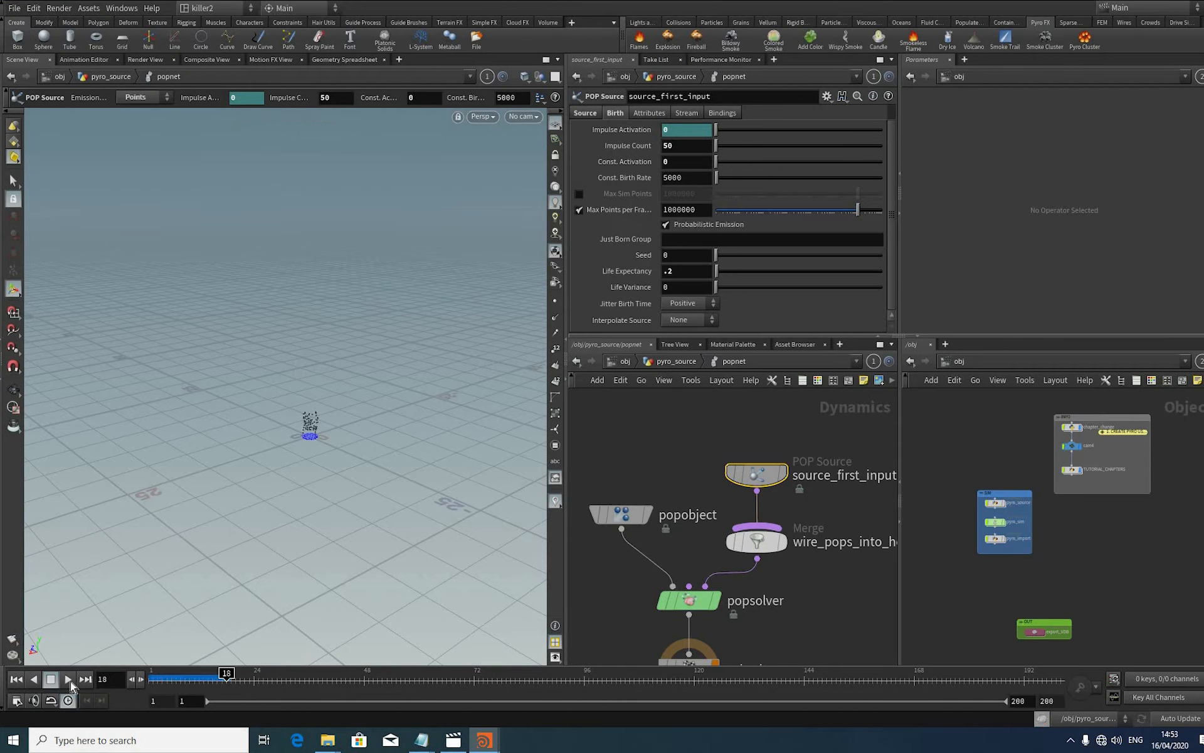
left_click(16, 680)
left_click(67, 679)
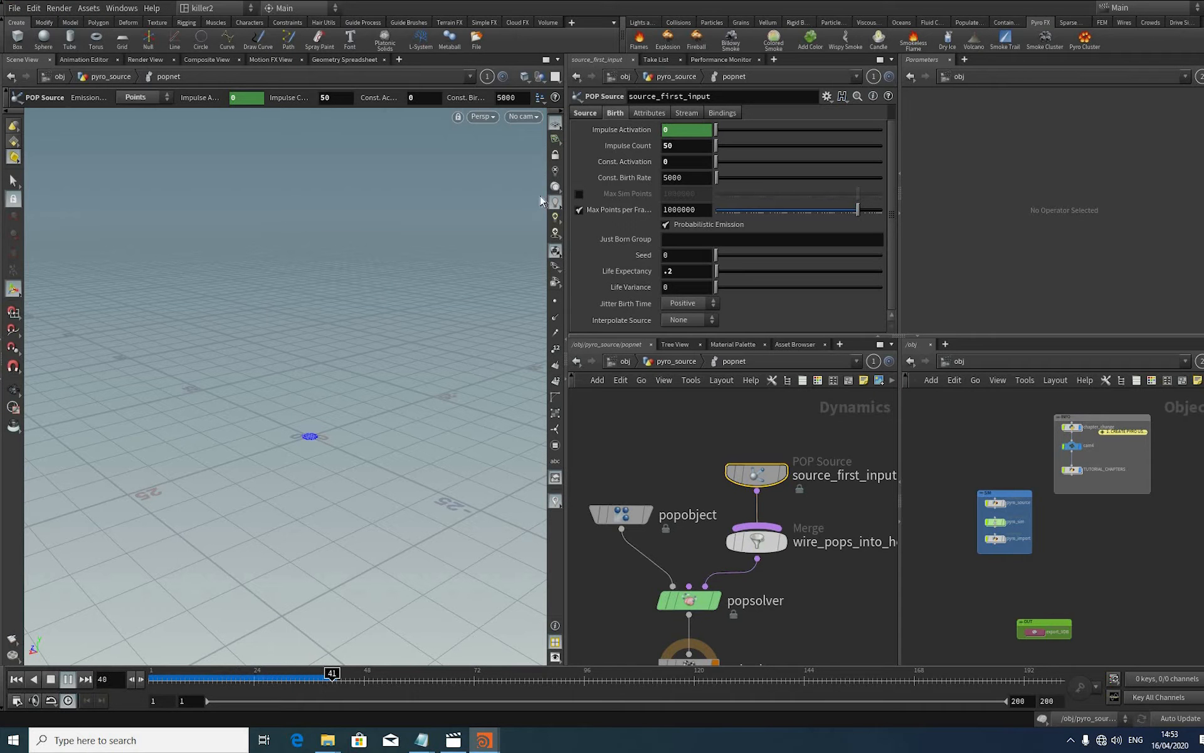
key("Up")
key("ctrl+Up")
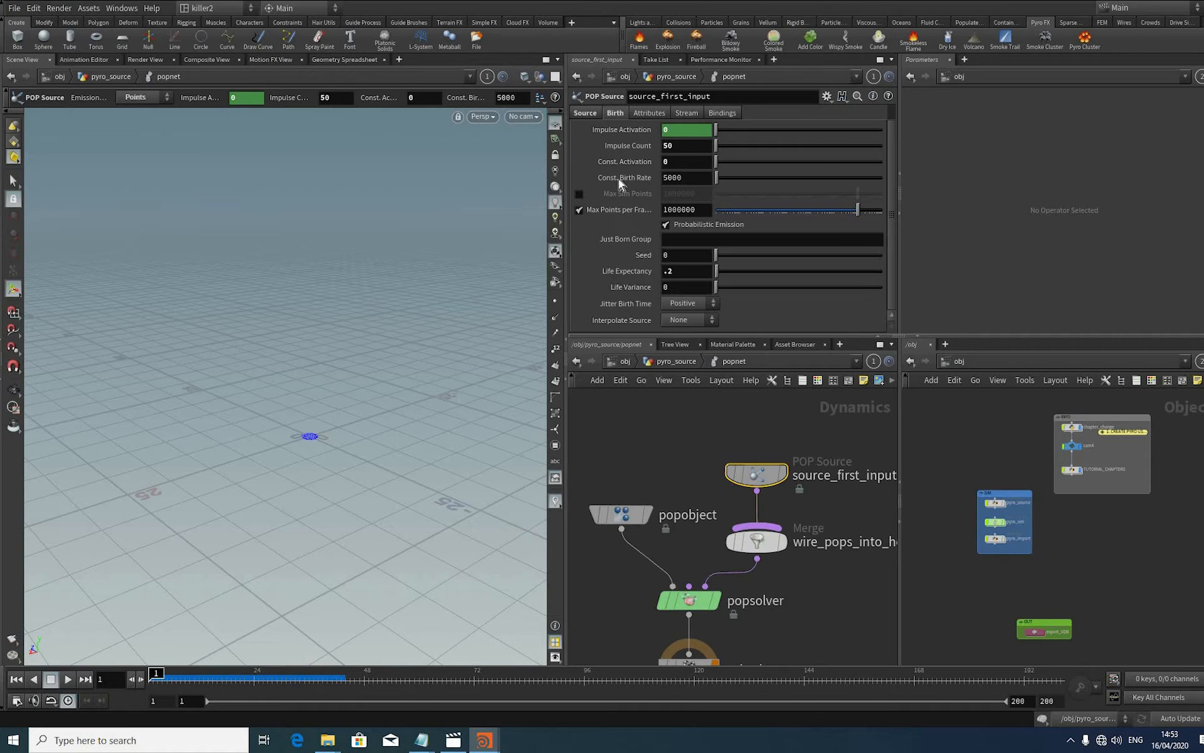
Step: Set source_first_input's Inherit Velocity to 10, play the simulation and return to the first frame
left_click(650, 113)
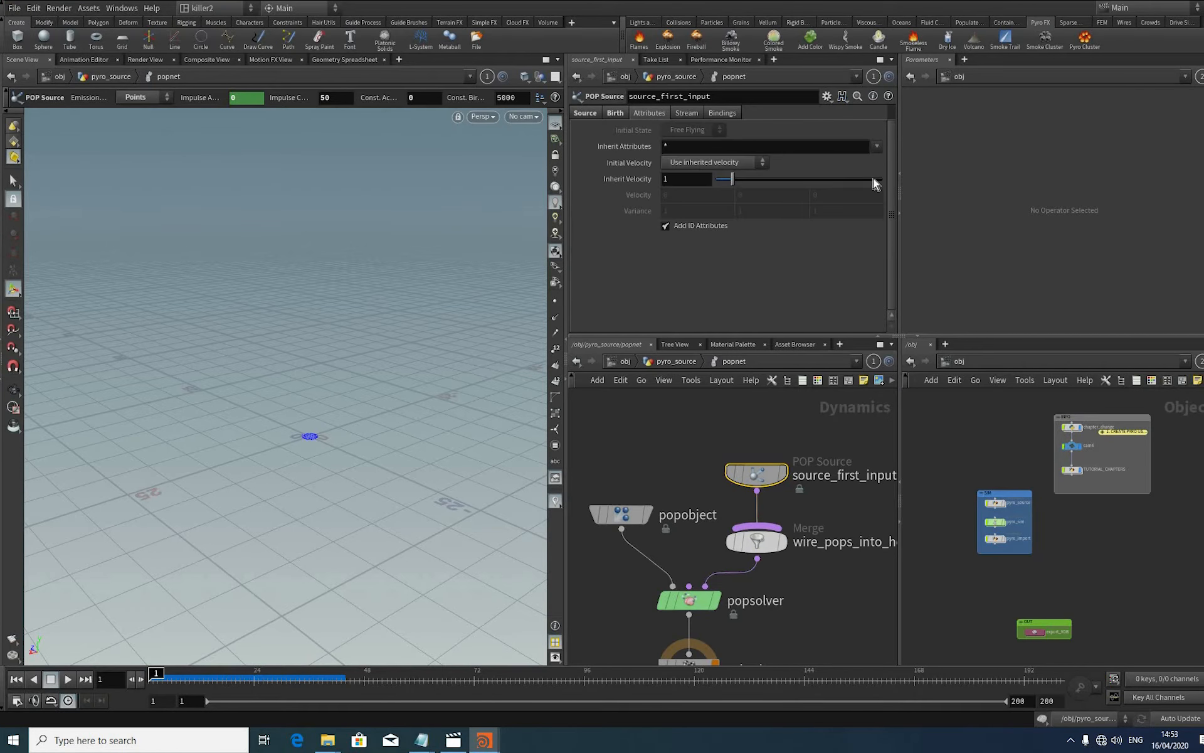
left_click(68, 679)
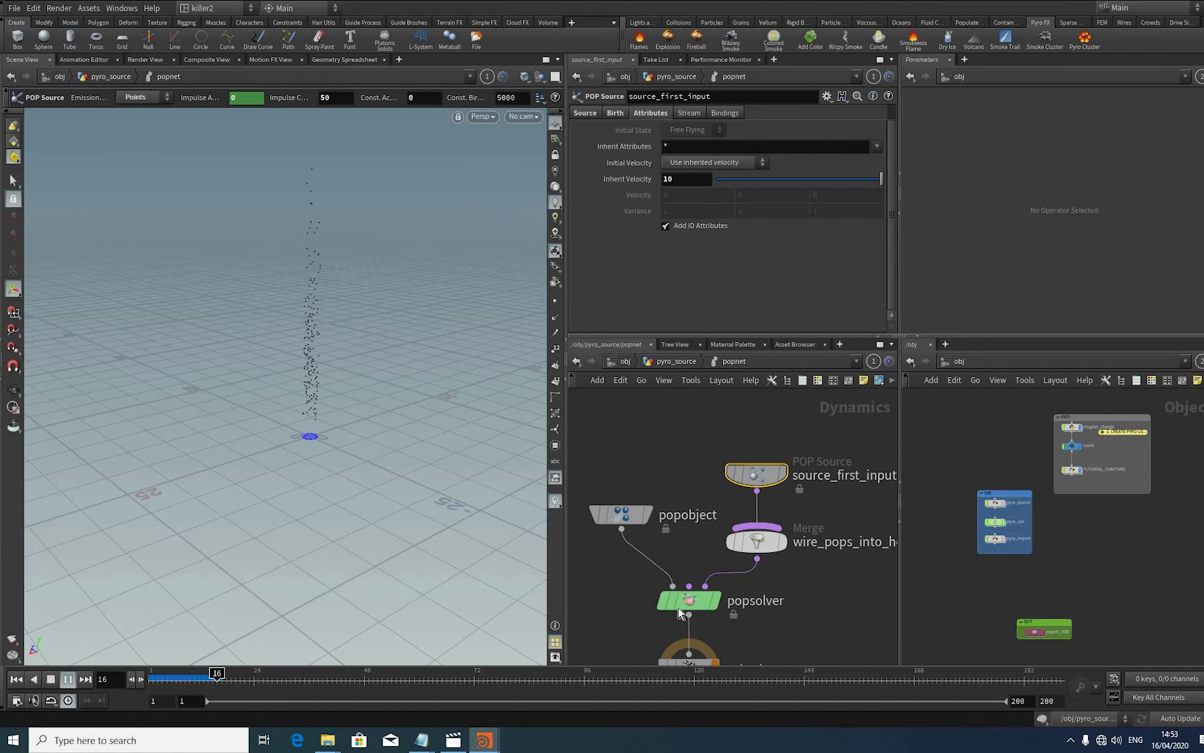
key("ctrl+Up")
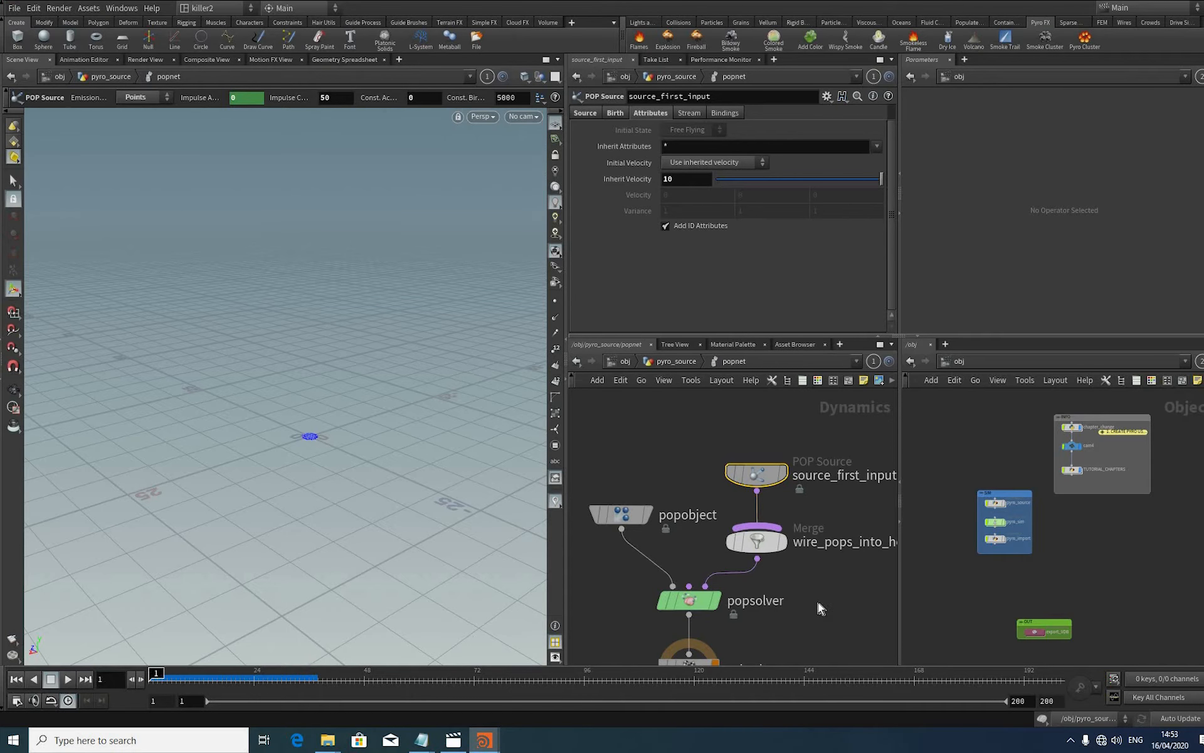
Step: Add a Volume Rasterize Attributes node below popnet in pyro_source and connect popnet's output to it
scroll(809, 603, "down", 3)
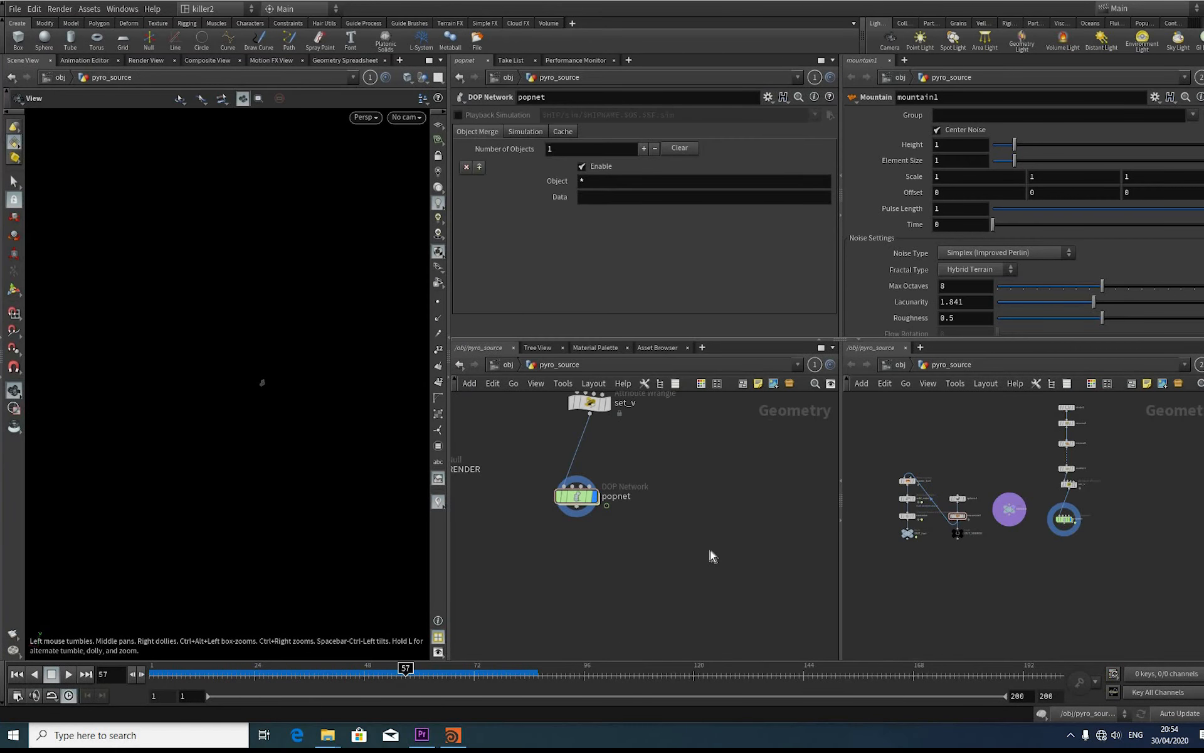
middle_click_drag(637, 560, 709, 560)
scroll(724, 544, "up", 3)
middle_click_drag(655, 490, 703, 540)
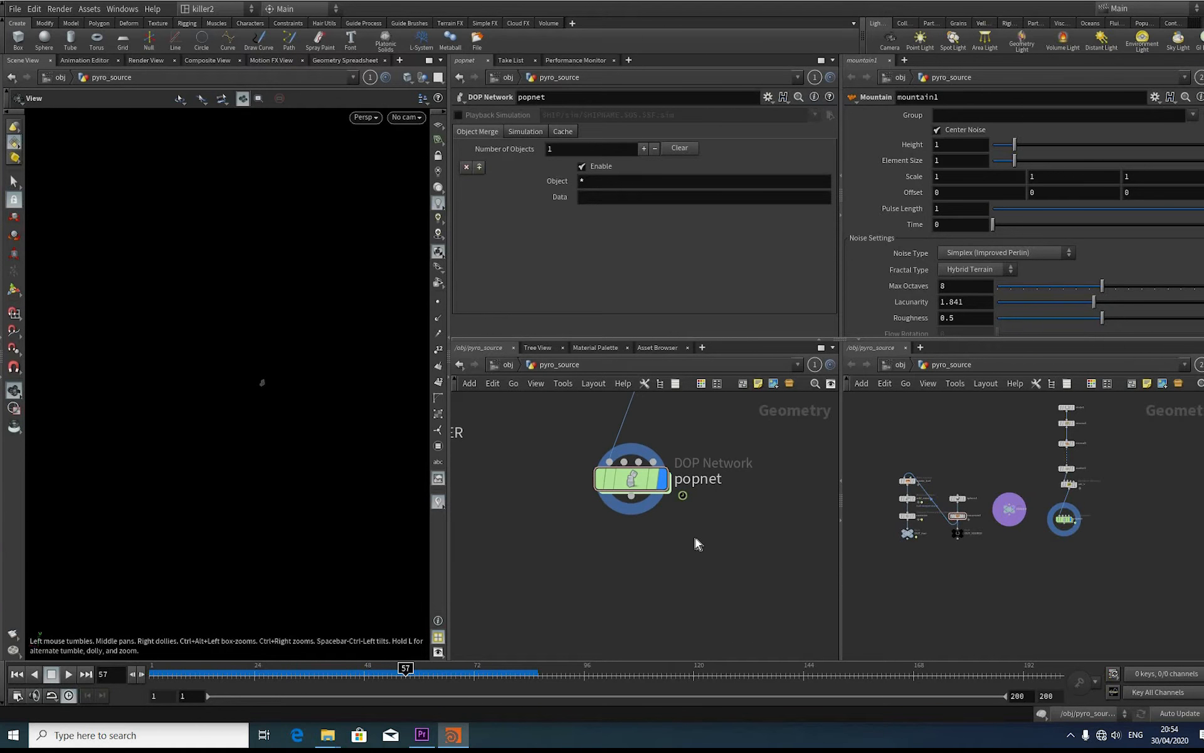
key("Tab")
type("v")
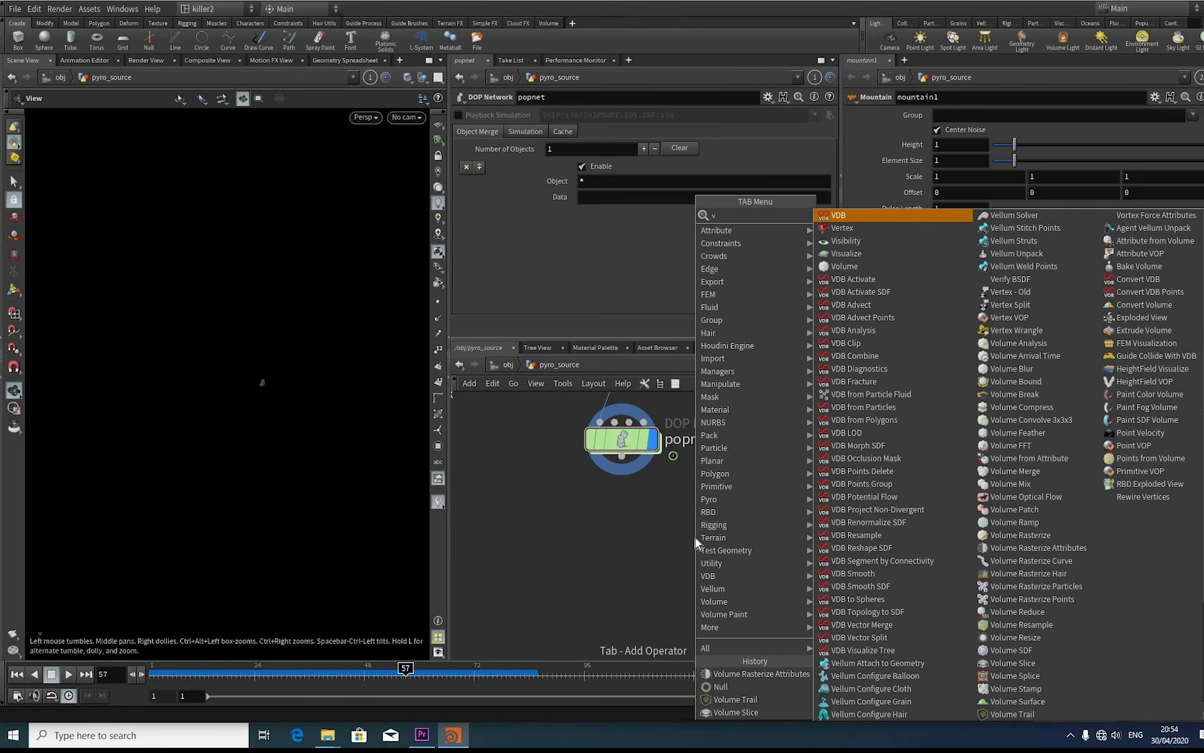
type("ora")
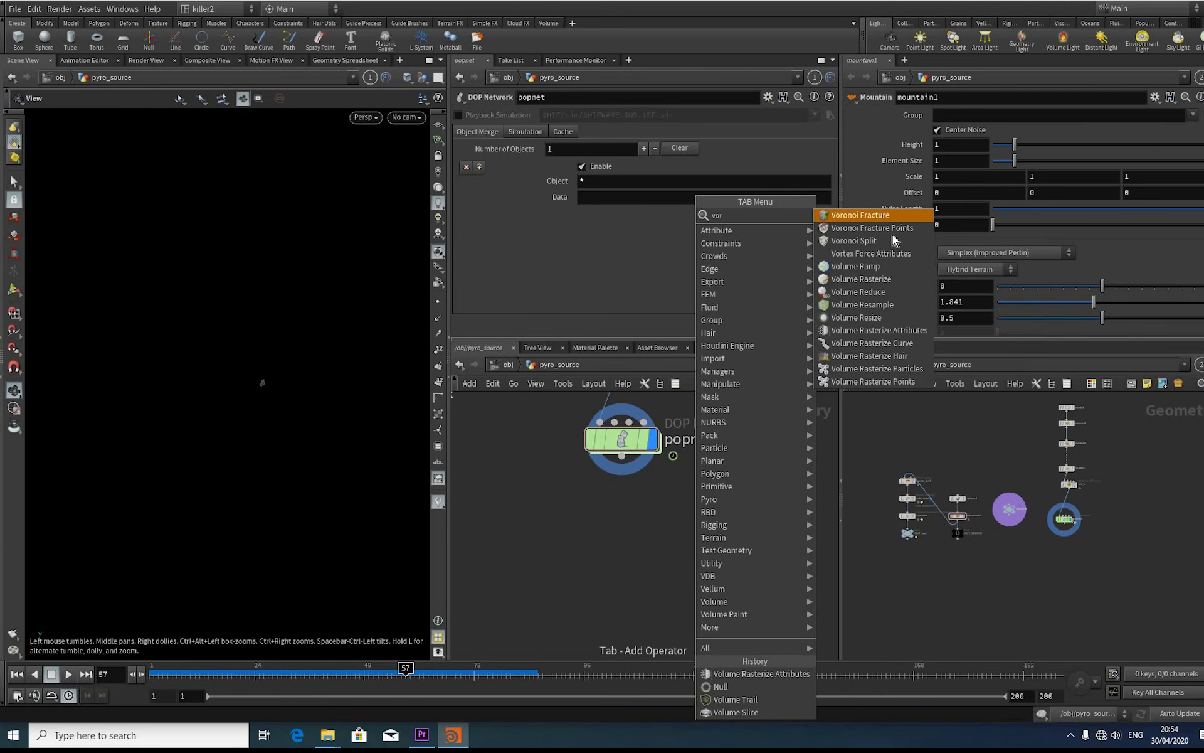
key("Down")
key("Down")
key("Down")
key("Down")
key("Down")
key("Up")
key("Up")
key("Up")
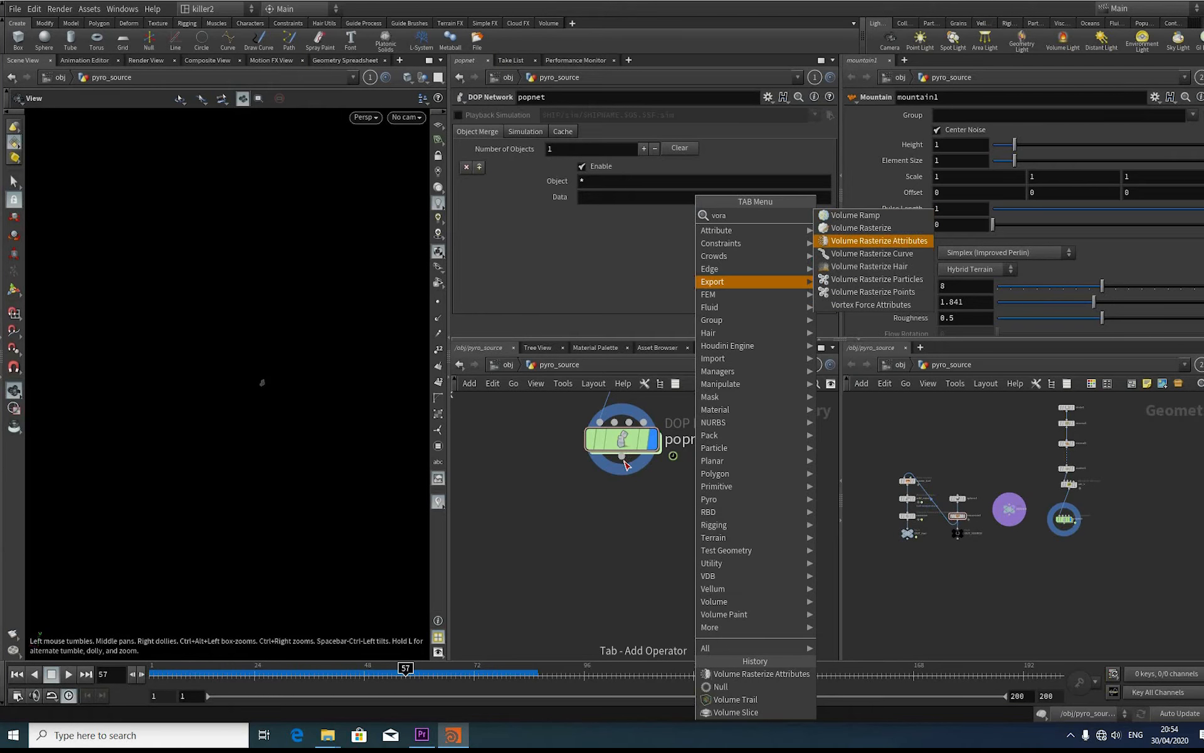
key("Return")
left_click(607, 556)
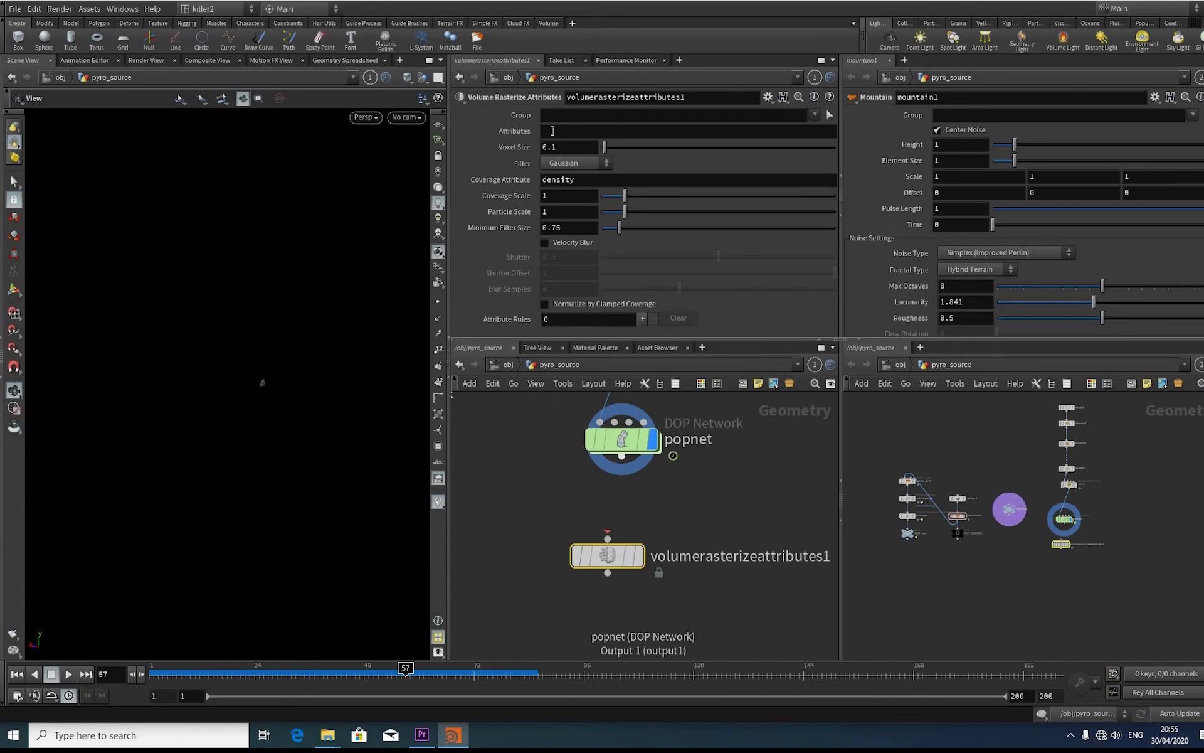
left_click_drag(622, 456, 607, 539)
Step: Set the Volume Rasterize Attributes node's Attributes to v and display that node
left_click(548, 134)
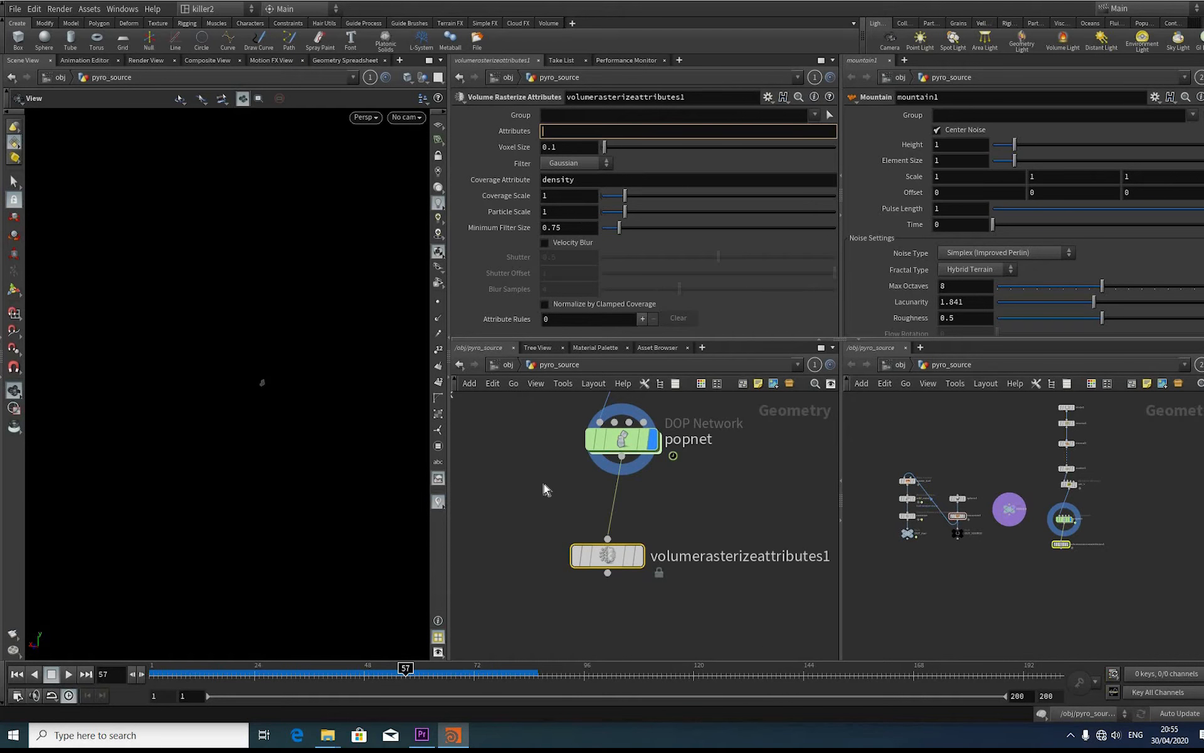
type("v")
left_click(729, 454)
middle_click_drag(728, 454, 718, 425)
left_click(626, 526)
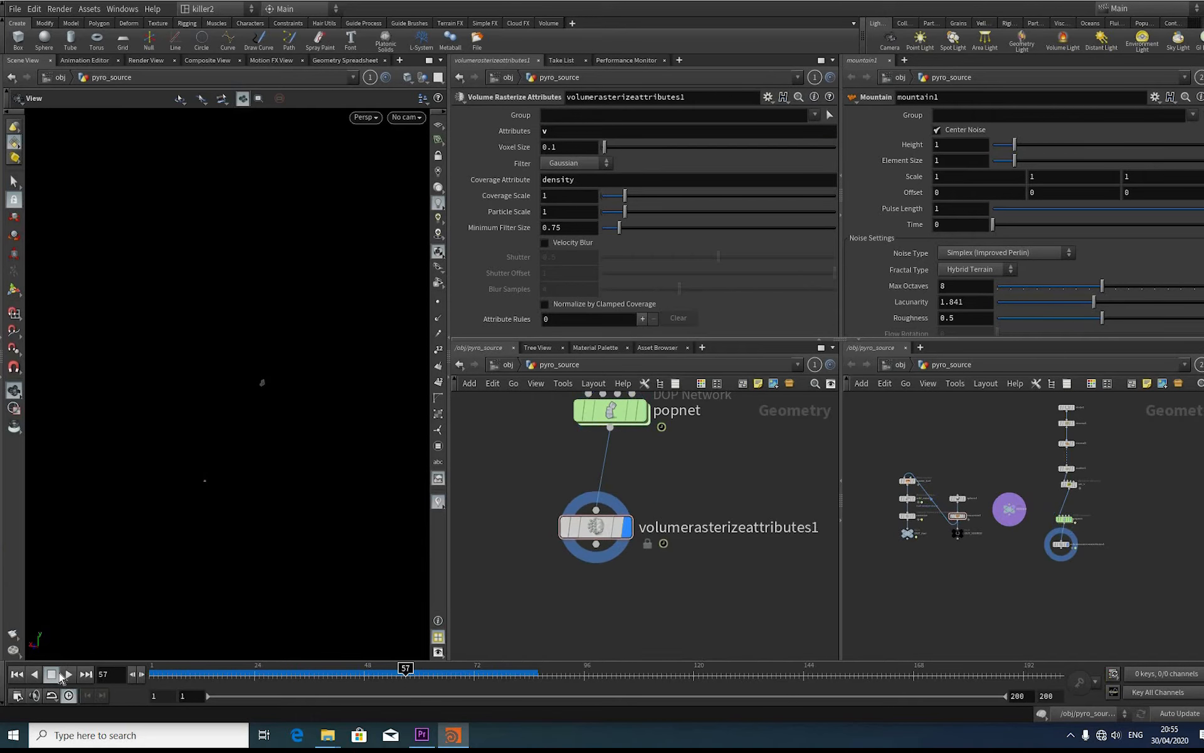
Step: Play the timeline repeatedly to check the rasterized volume's animation and rewind to frame 1
left_click(68, 674)
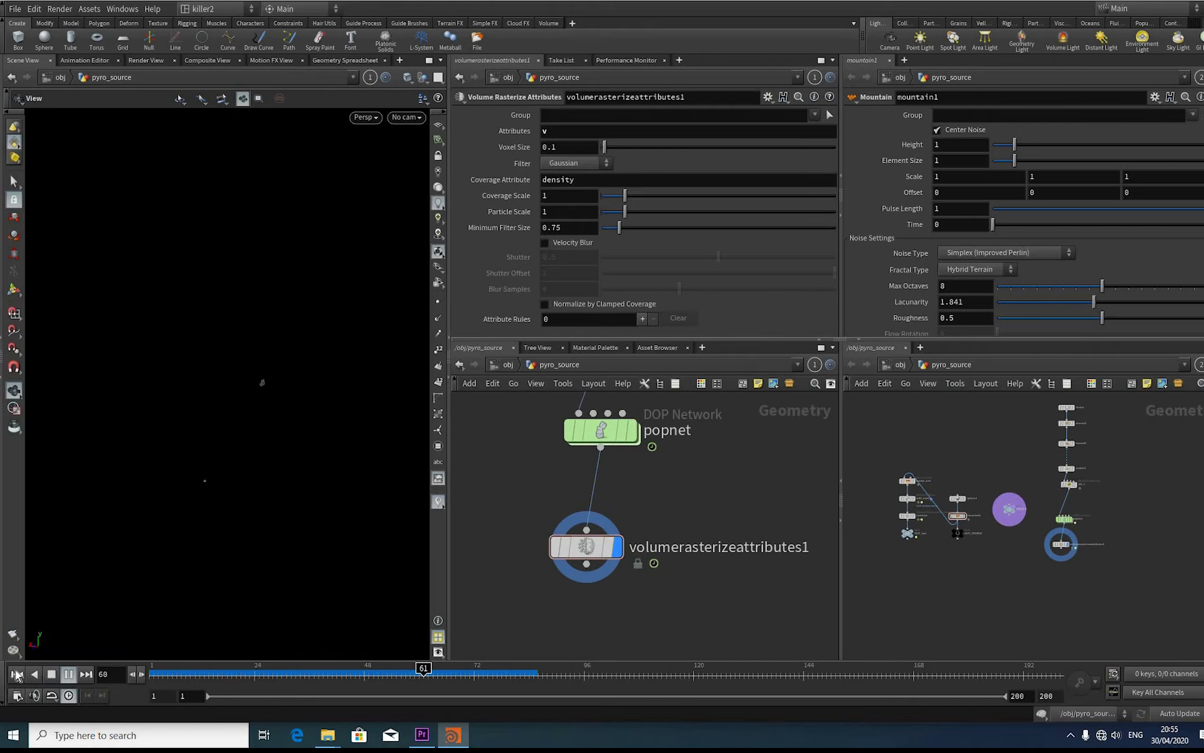
left_click(51, 673)
left_click(17, 674)
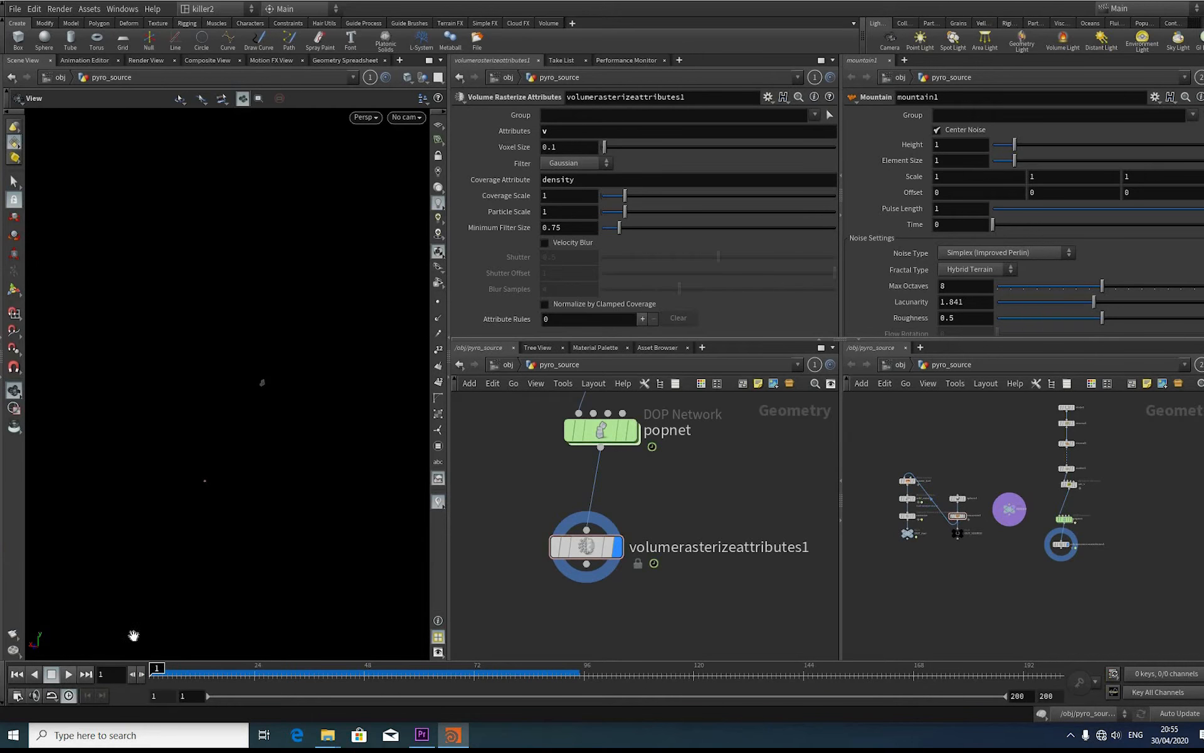
left_click(68, 675)
left_click(51, 674)
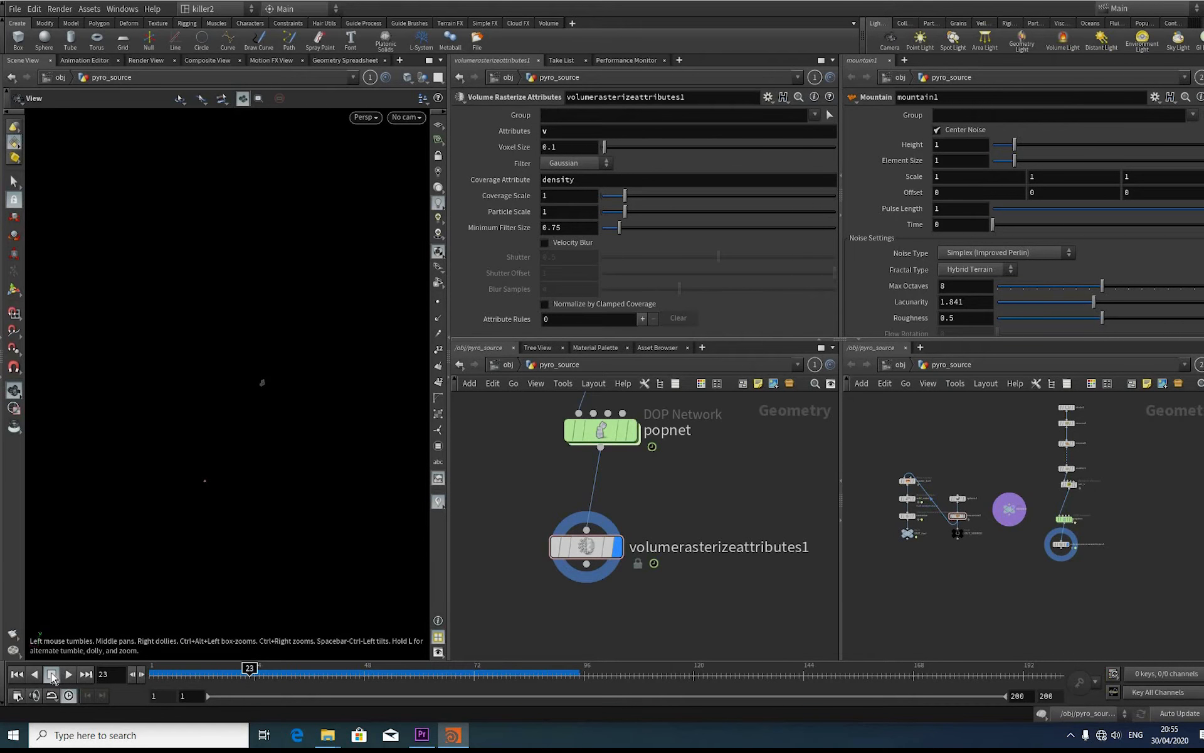
left_click(68, 675)
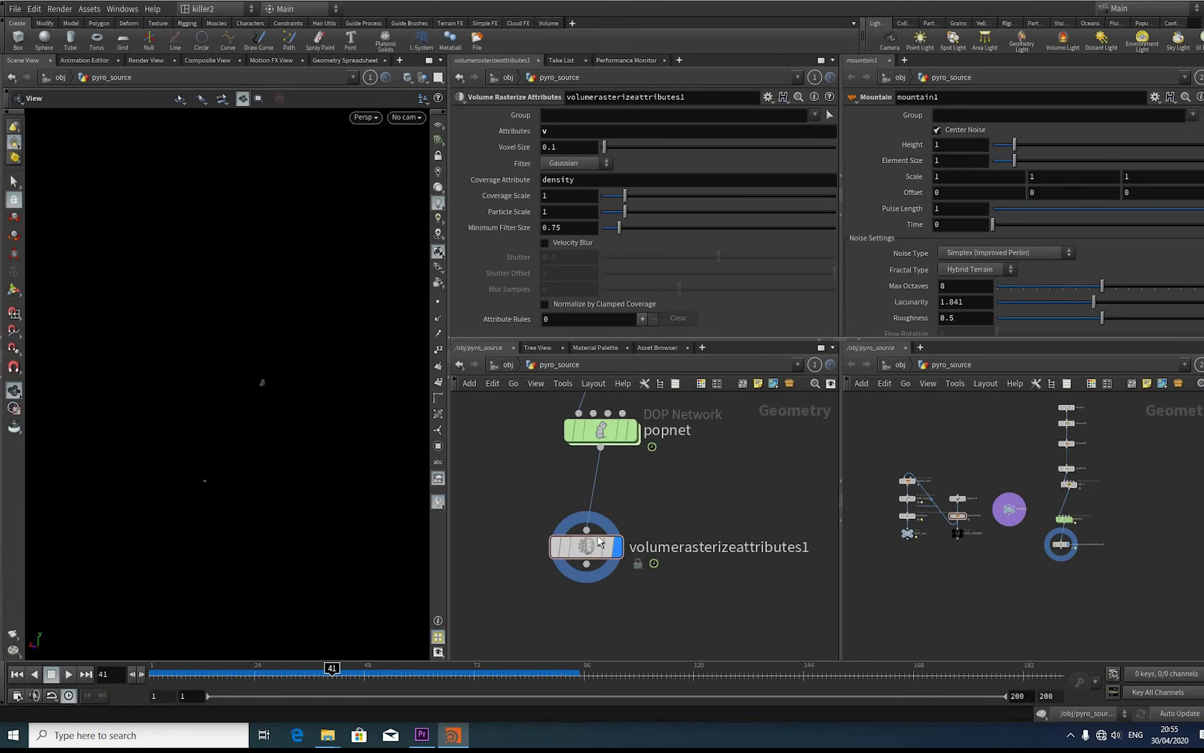
left_click(17, 675)
Step: Add a Volume Slice node below volumerasterizeattributes1 in pyro_source
middle_click_drag(623, 626, 584, 537)
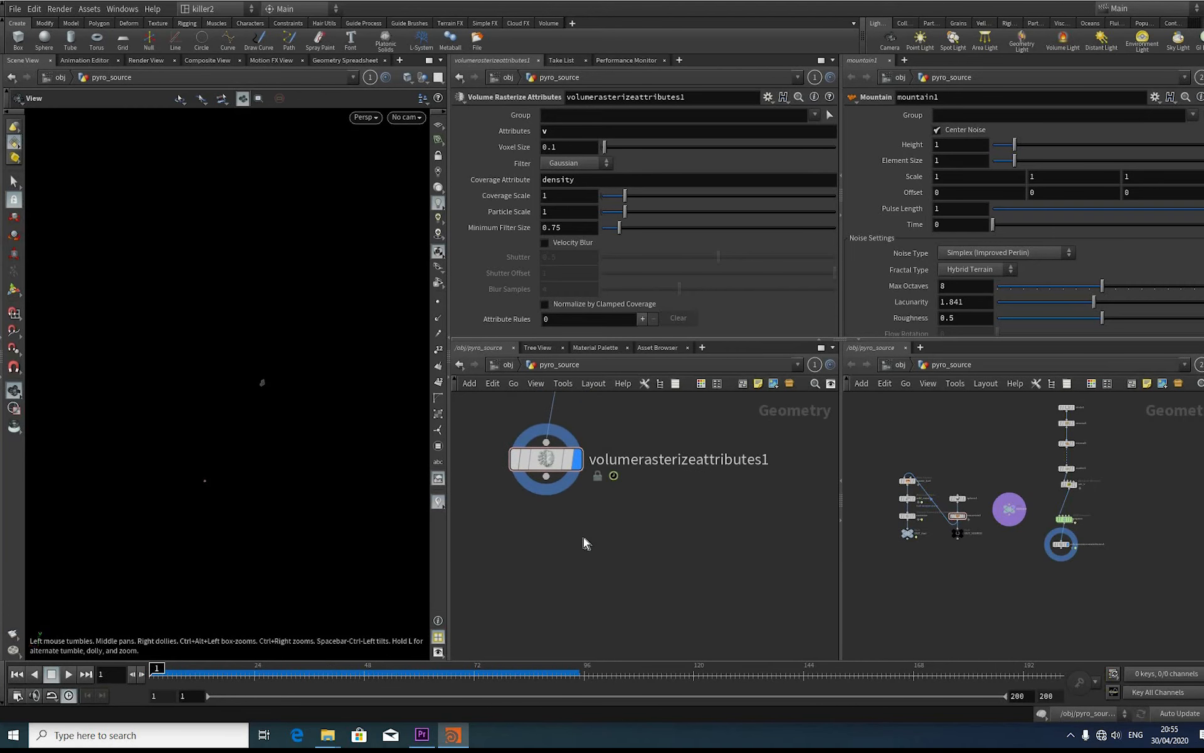
key("Tab")
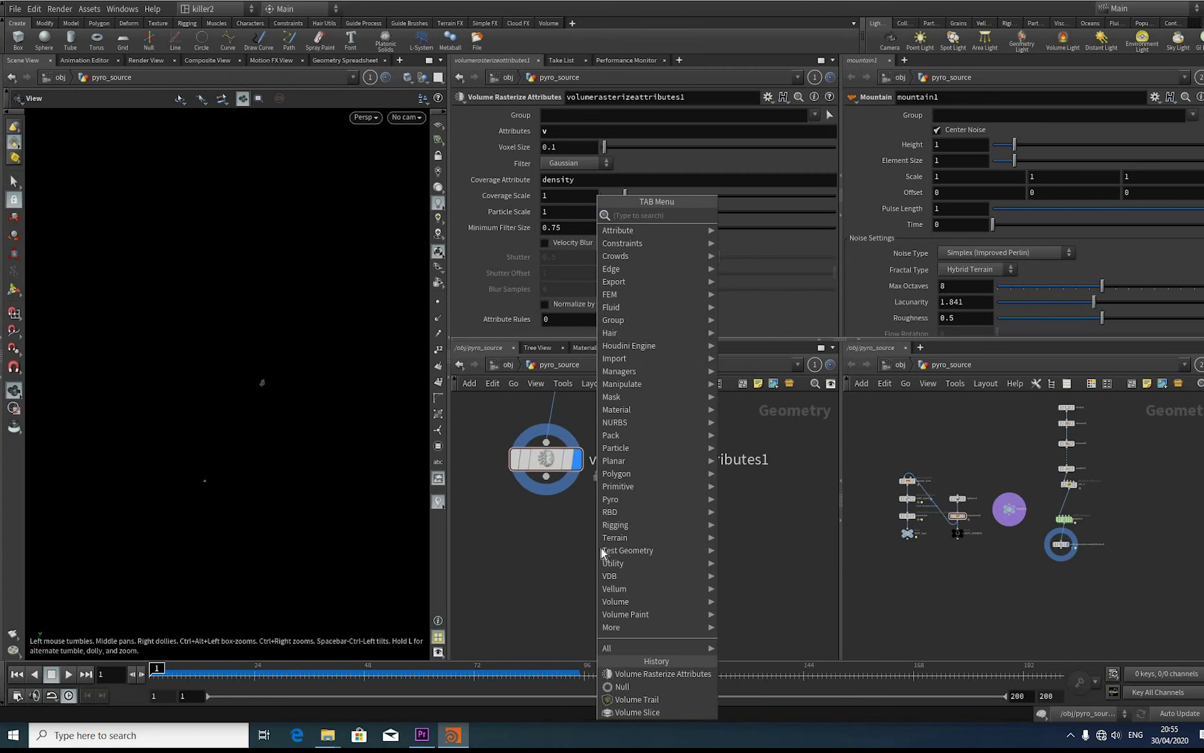
mouse_move(602, 552)
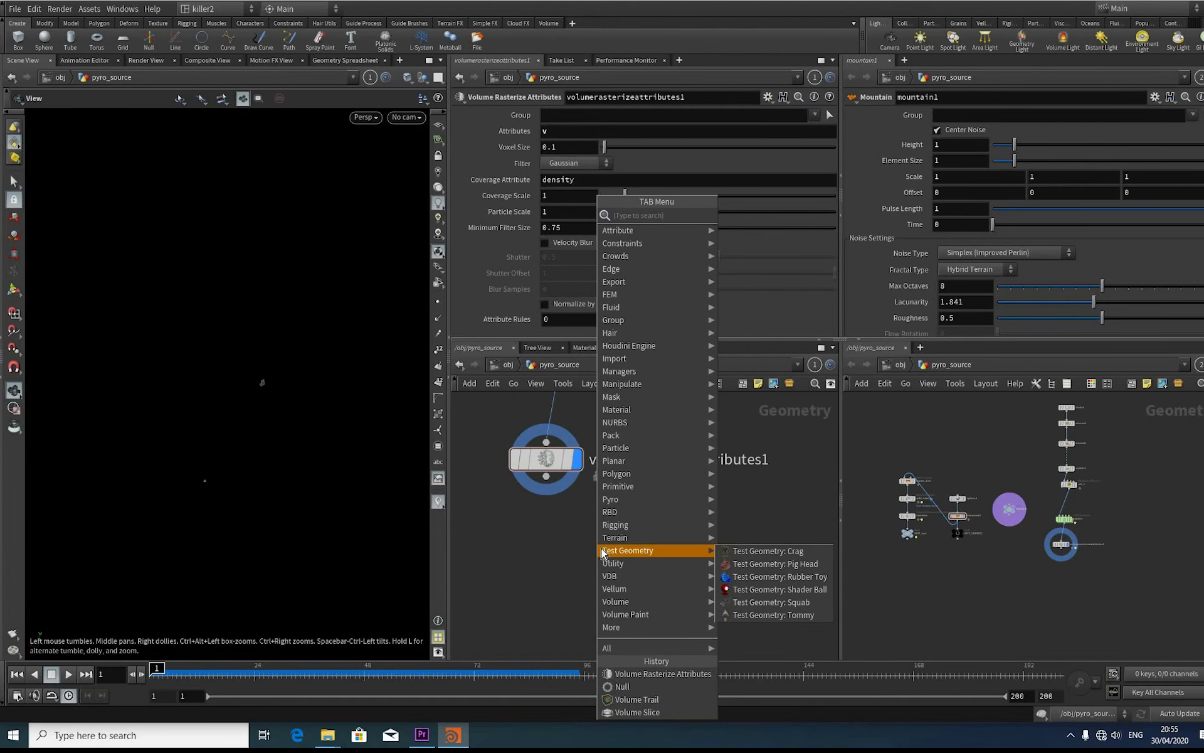
type("vo")
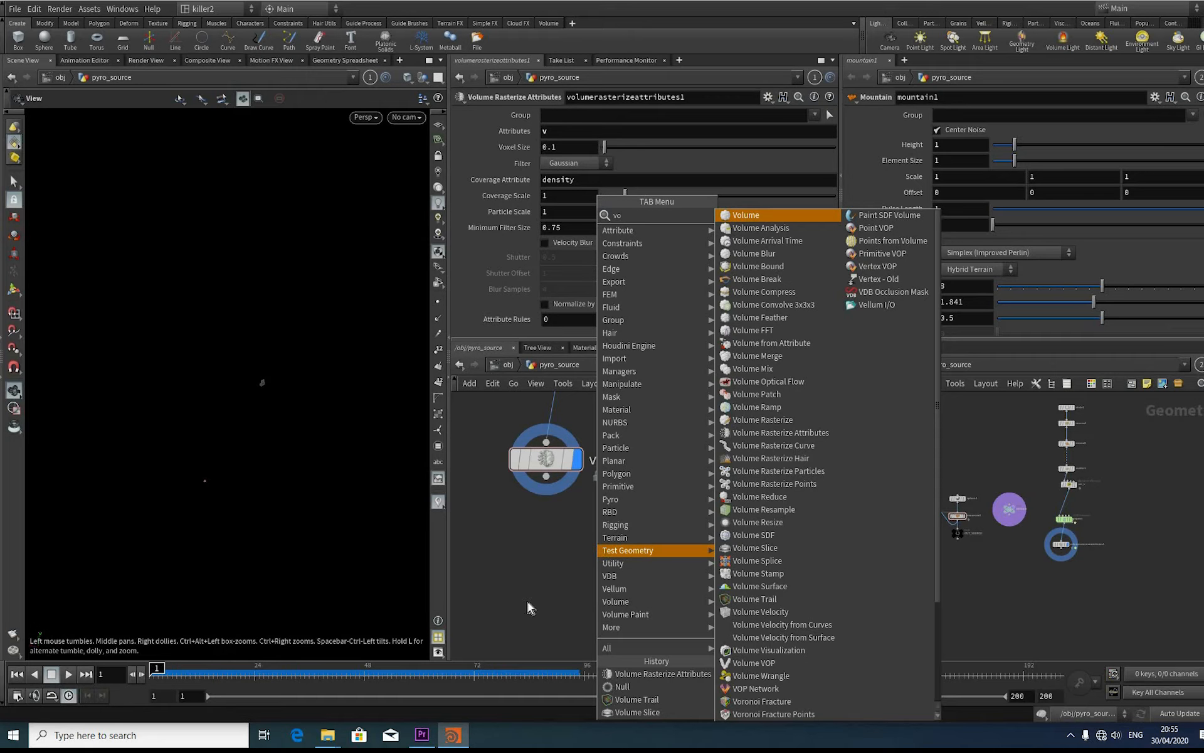
type("s")
left_click(755, 228)
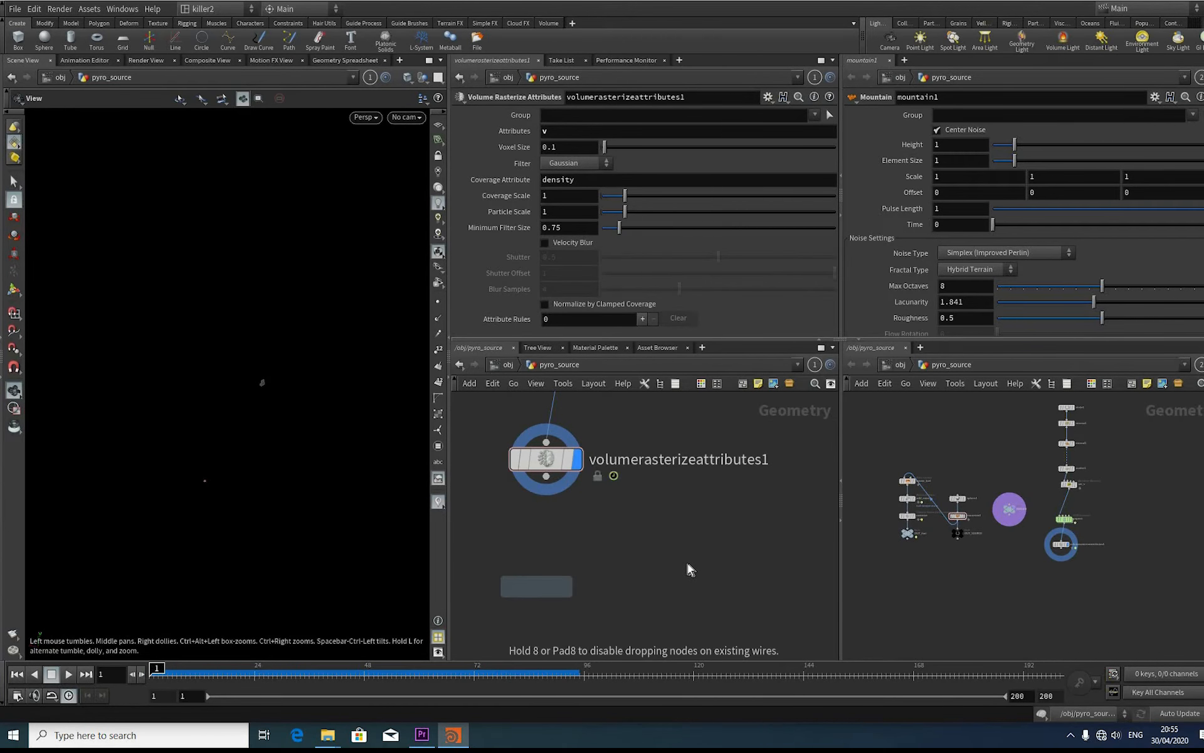
left_click(687, 563)
Step: Add a Volume Trail node beside and below volumeslice1
key("Tab")
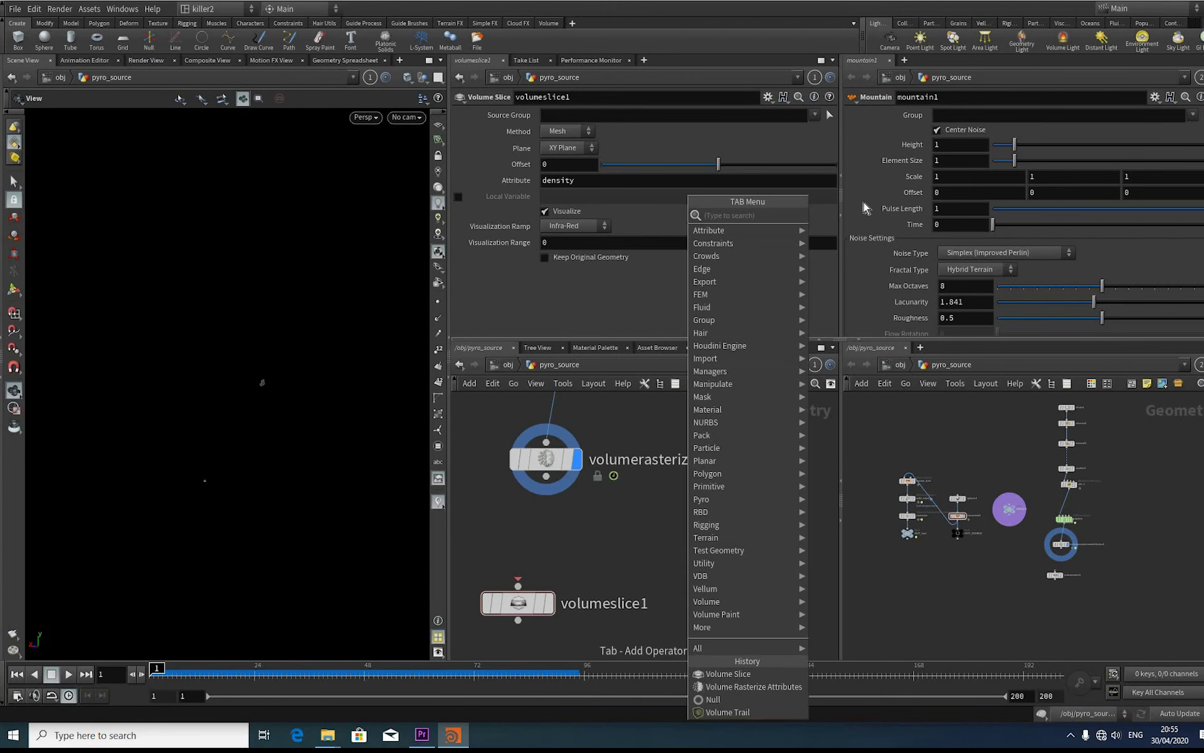
type("vol t")
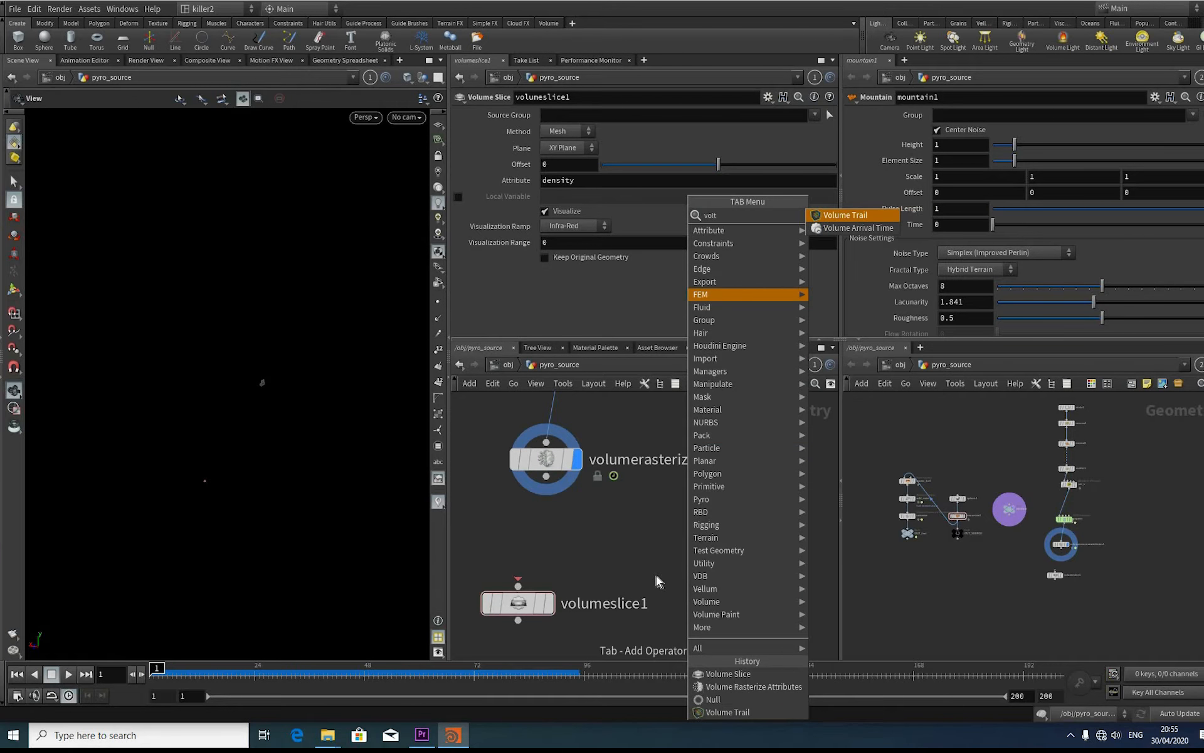
key("Return")
middle_click_drag(631, 556, 626, 467)
left_click(656, 575)
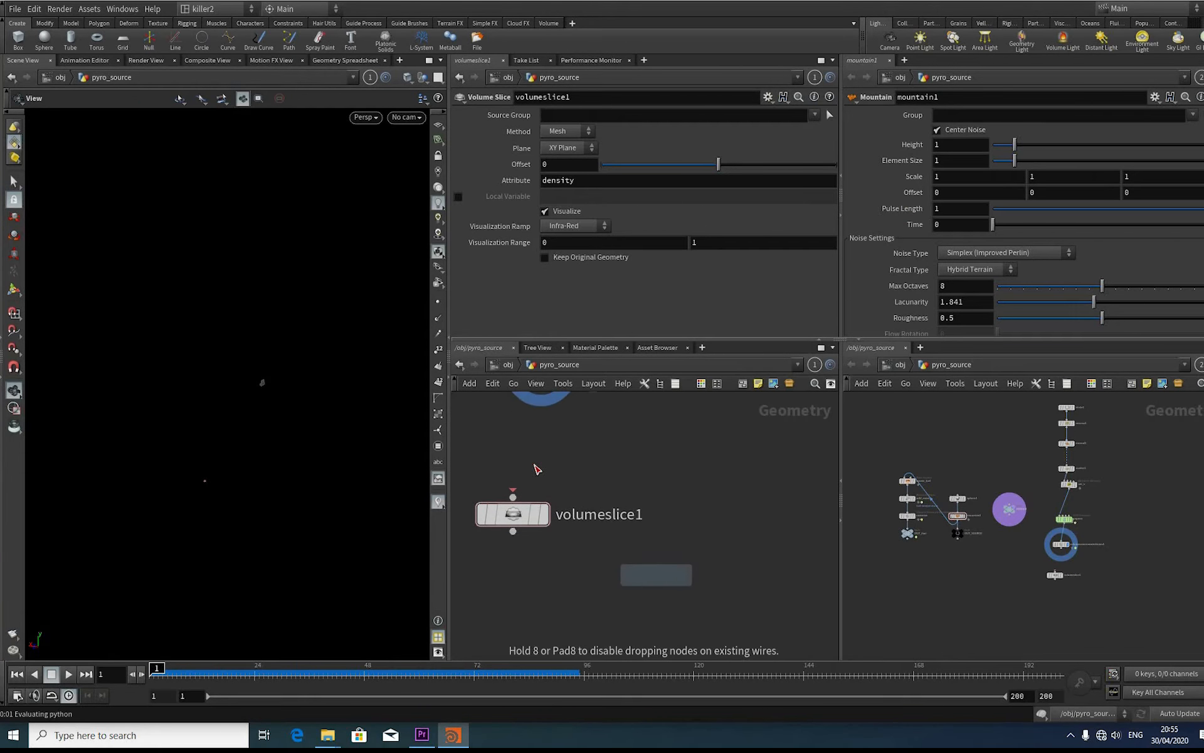
Step: Connect volumerasterizeattributes1 to volumeslice1, feed both into volumetrail1, then display the trail and play the simulation
scroll(510, 554, "down", 1)
middle_click_drag(526, 577, 510, 620)
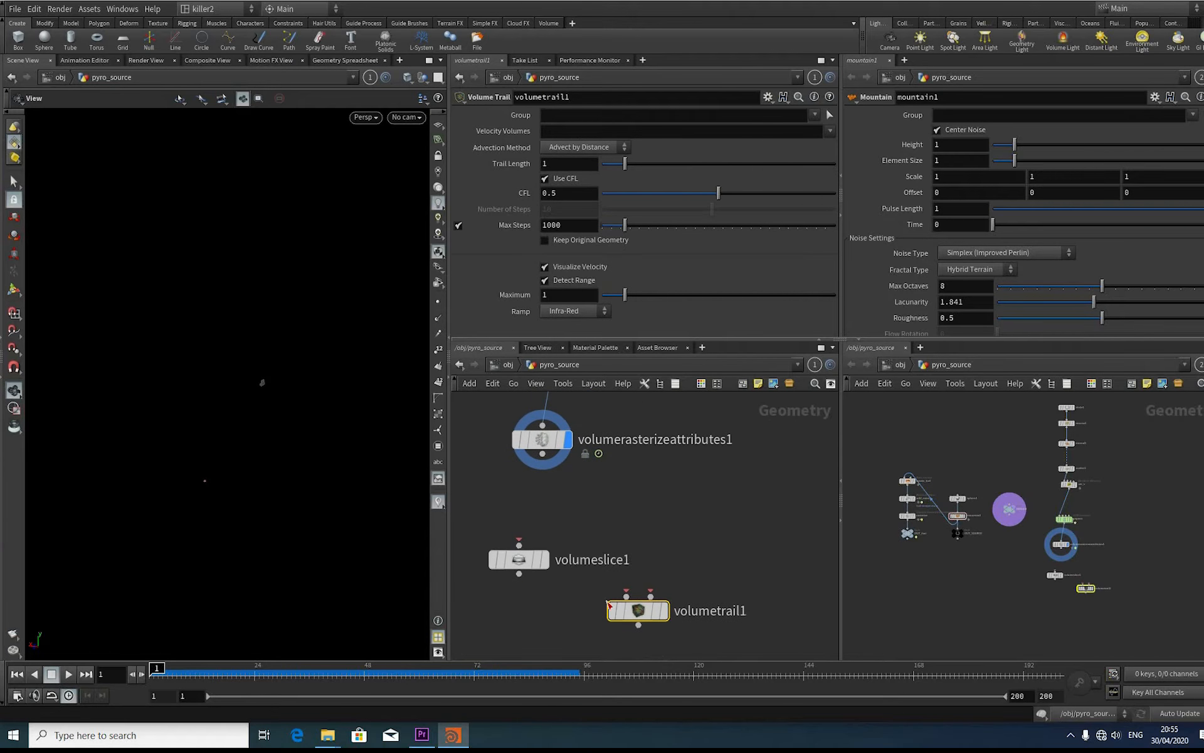
left_click_drag(543, 454, 650, 597)
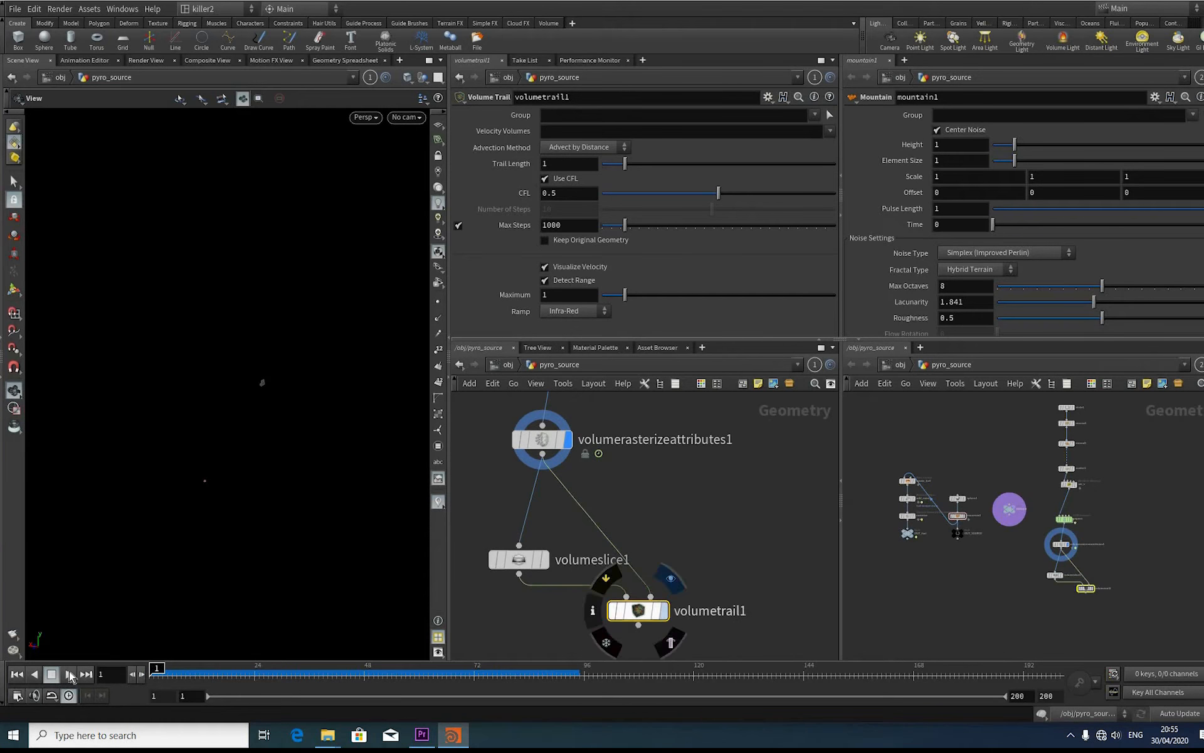
left_click(69, 674)
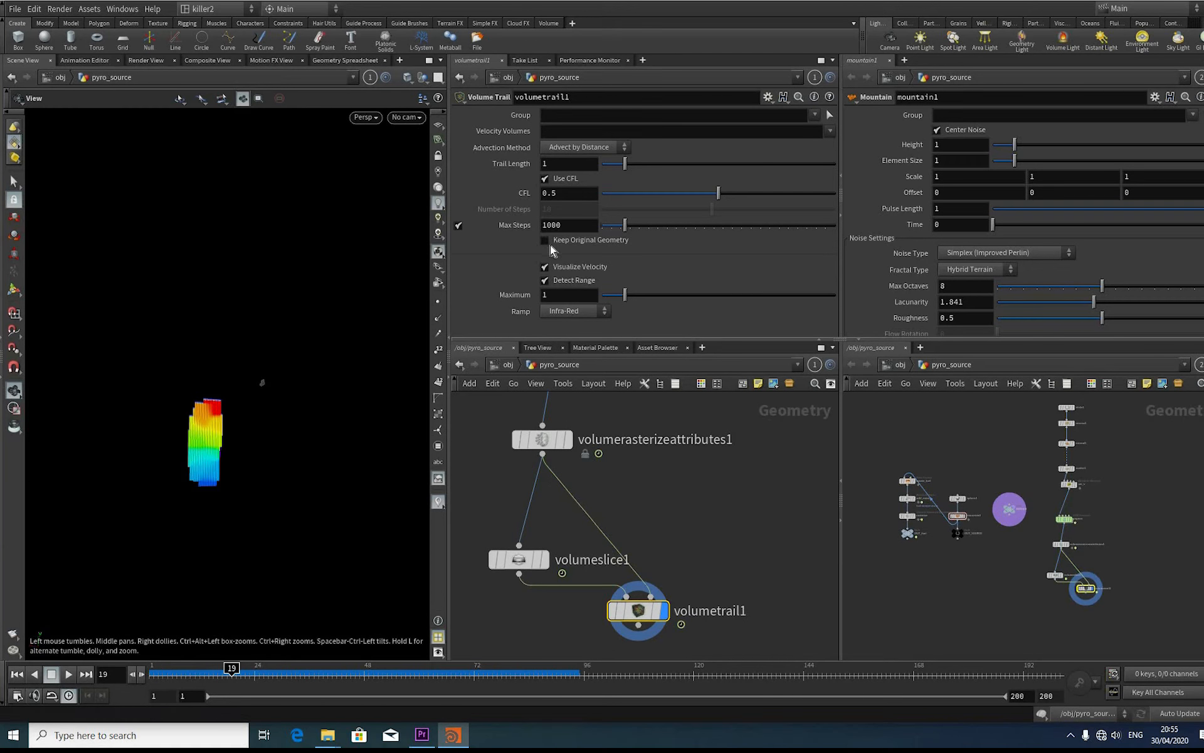
Step: Set volumerasterizeattributes1's Particle Scale to .2
left_click(528, 465)
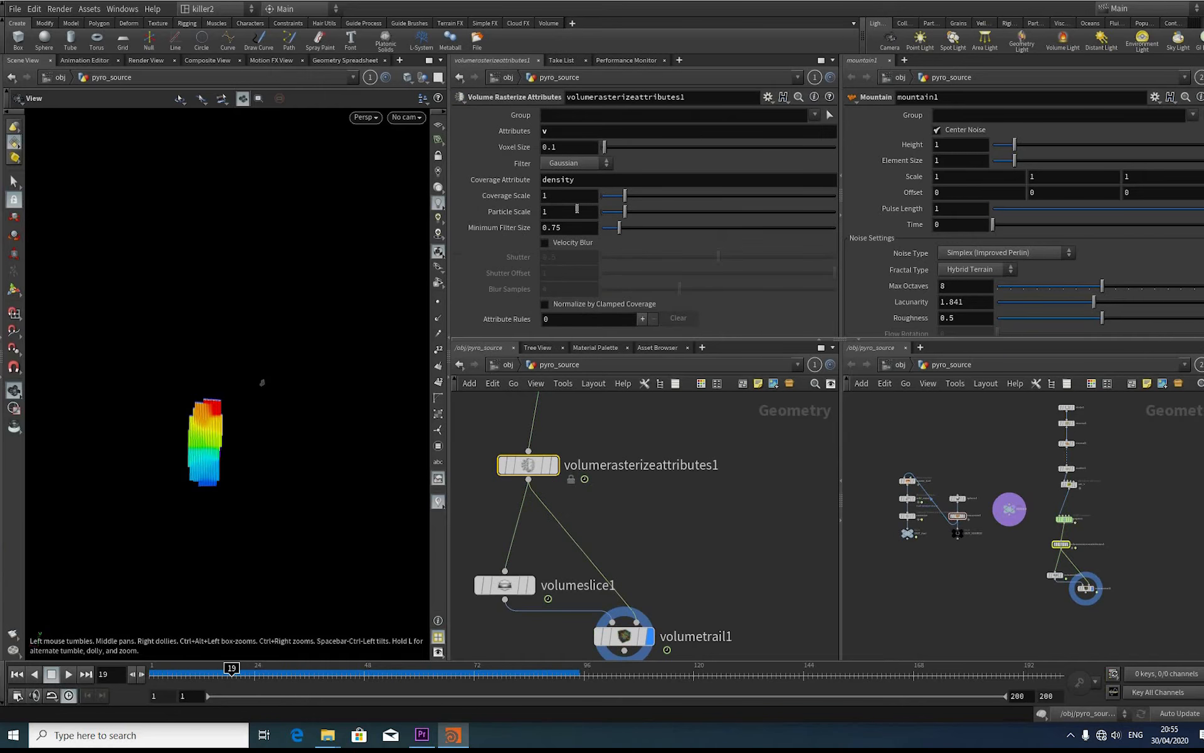
left_click(466, 216)
type(".2")
key("Return")
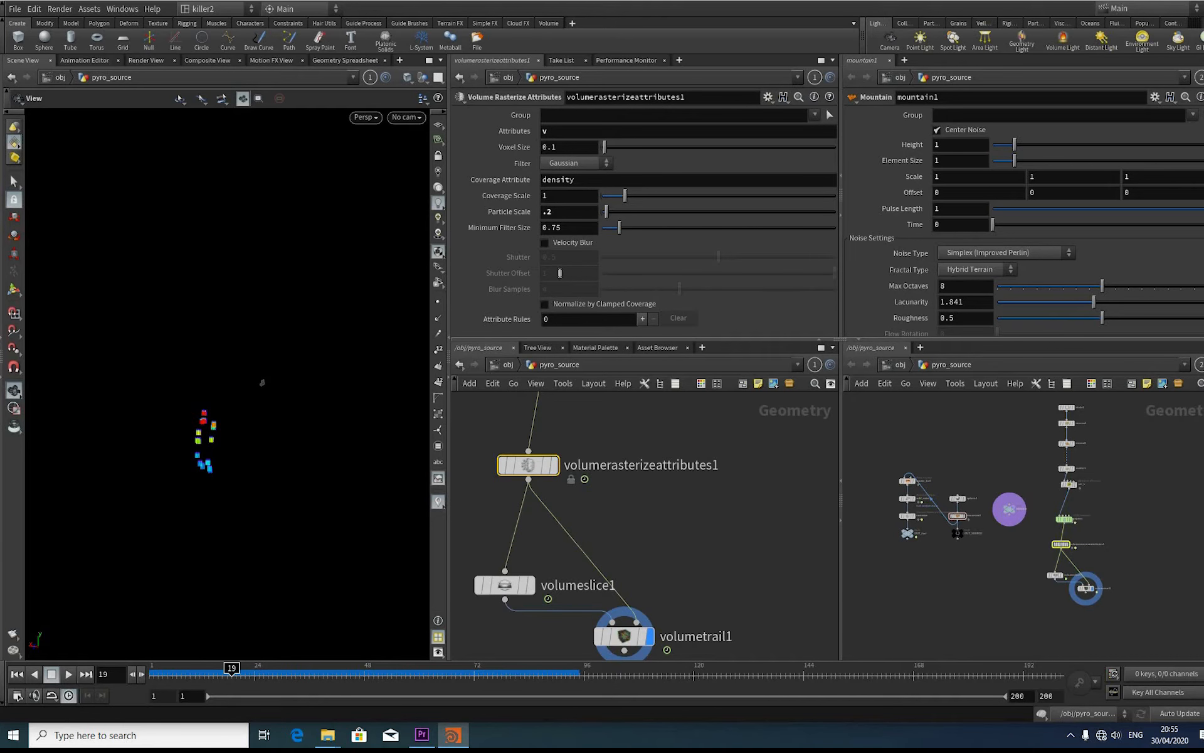
Step: Enable Velocity Blur on volumerasterizeattributes1 and set Blur Samples to 7
left_click(545, 242)
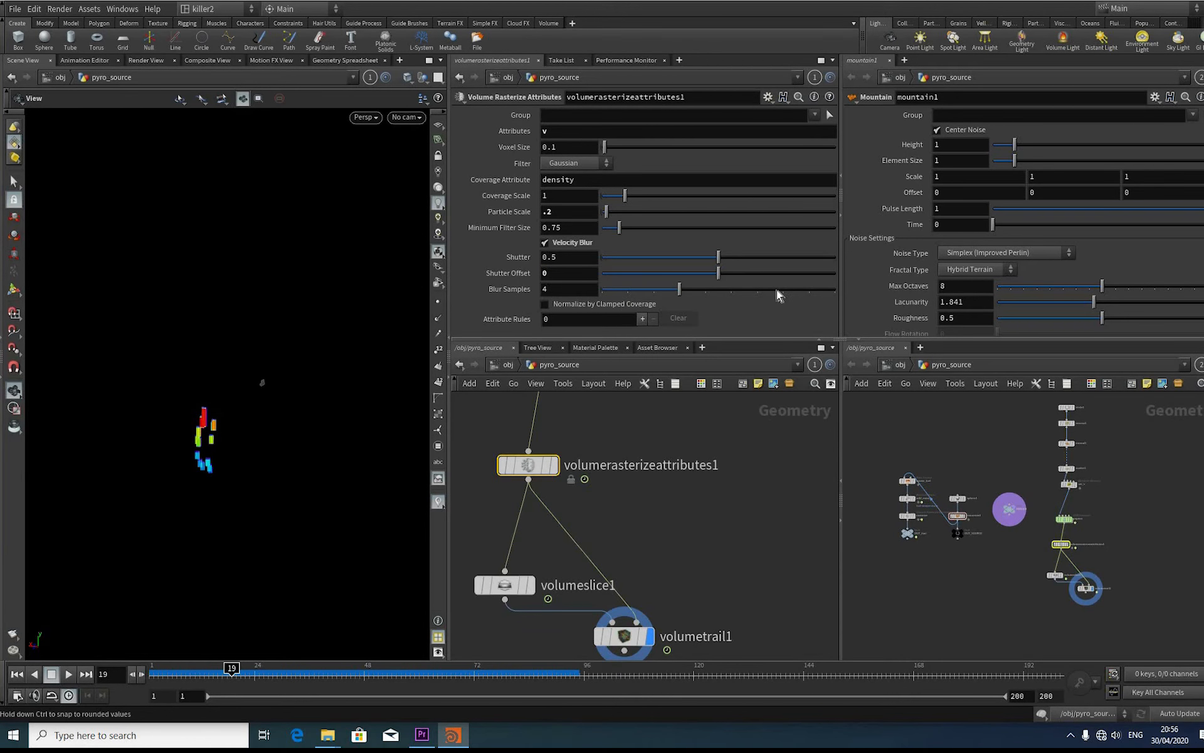
mouse_move(781, 289)
left_mouse_down()
mouse_move(766, 295)
mouse_move(783, 291)
left_mouse_up()
key("ctrl+z")
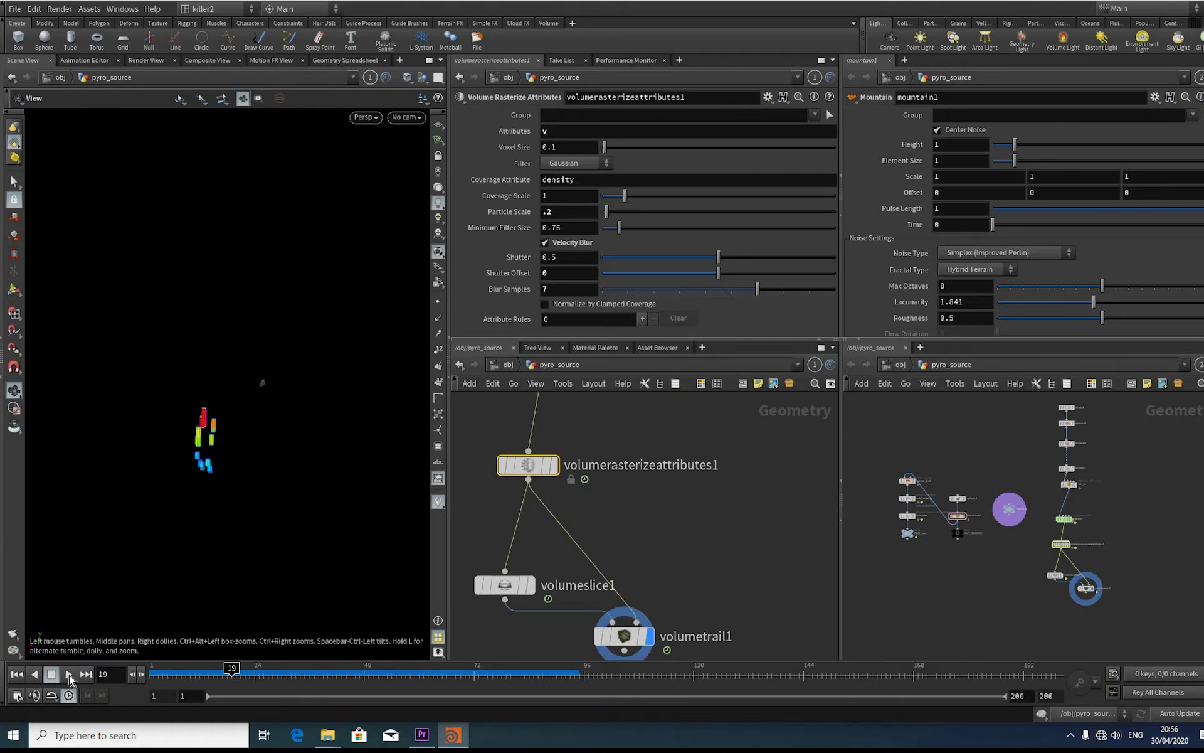
Step: Play the animation from the first frame to examine the blurred velocity trails, then stop playback
key("ctrl+Up")
left_click(69, 675)
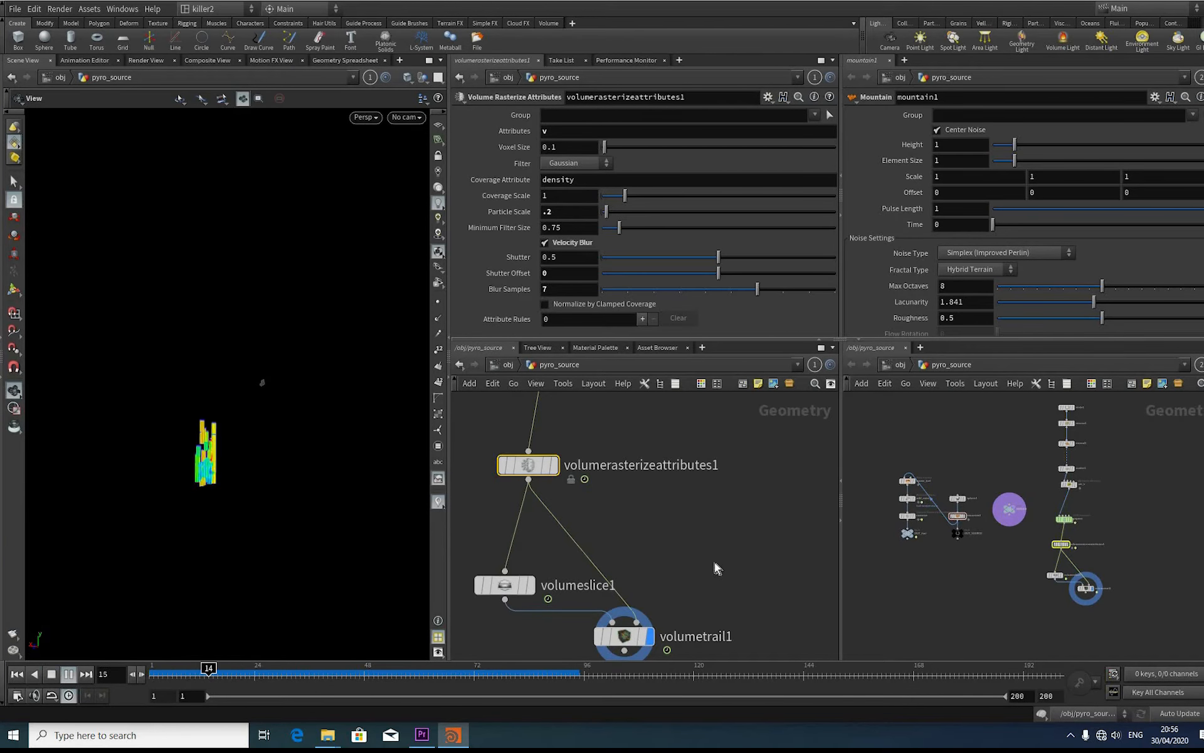
key("Up")
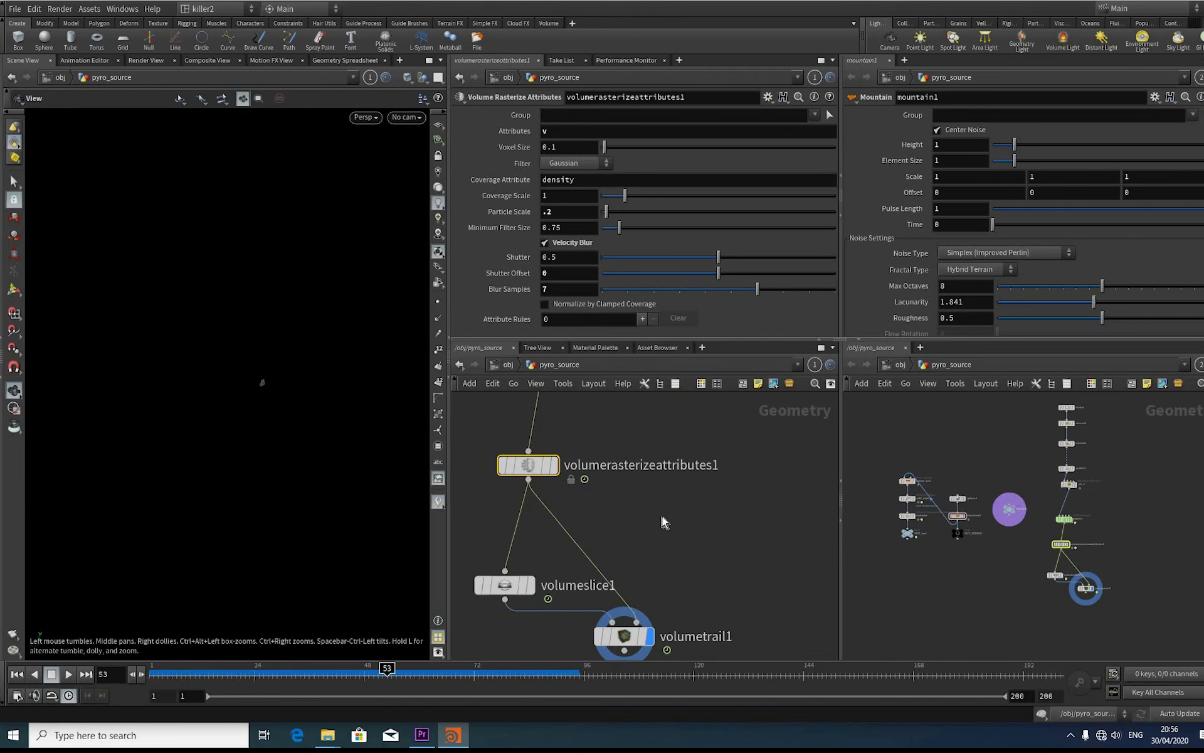
Step: Add a Null node connected to volumerasterizeattributes1's output, beside the trail nodes
middle_click_drag(741, 564, 672, 532)
left_click(673, 532)
key("Tab")
type("nul")
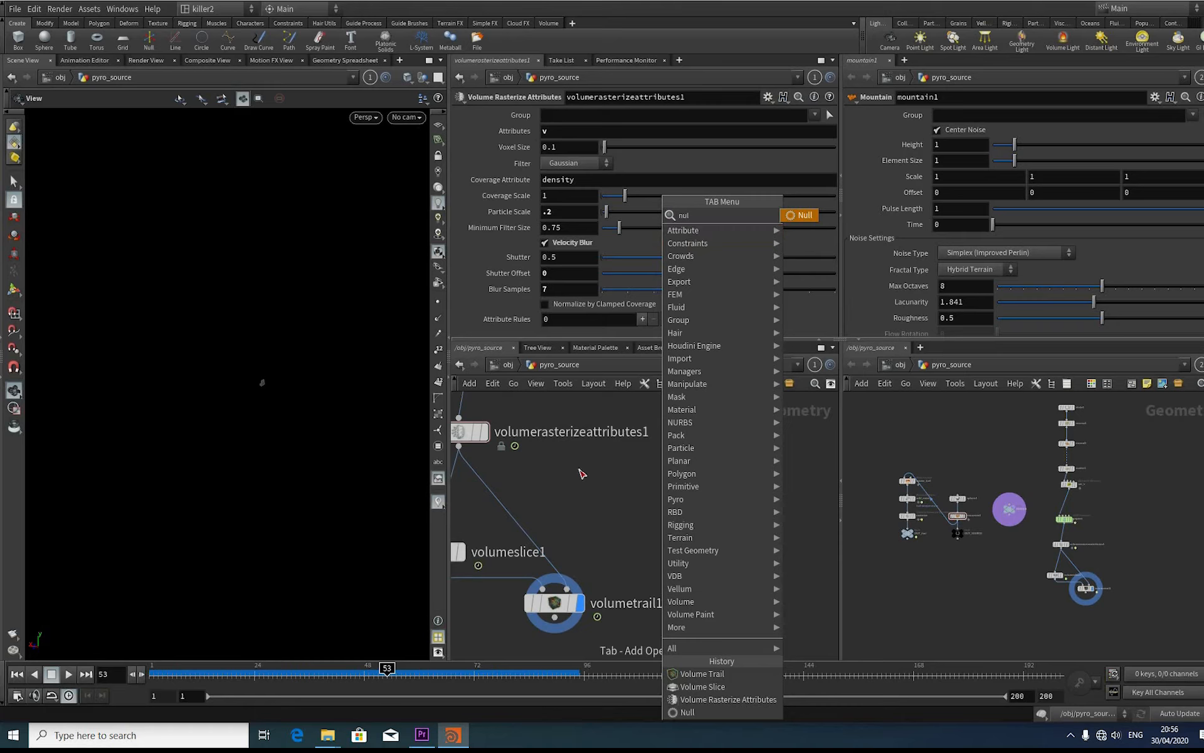
key("Return")
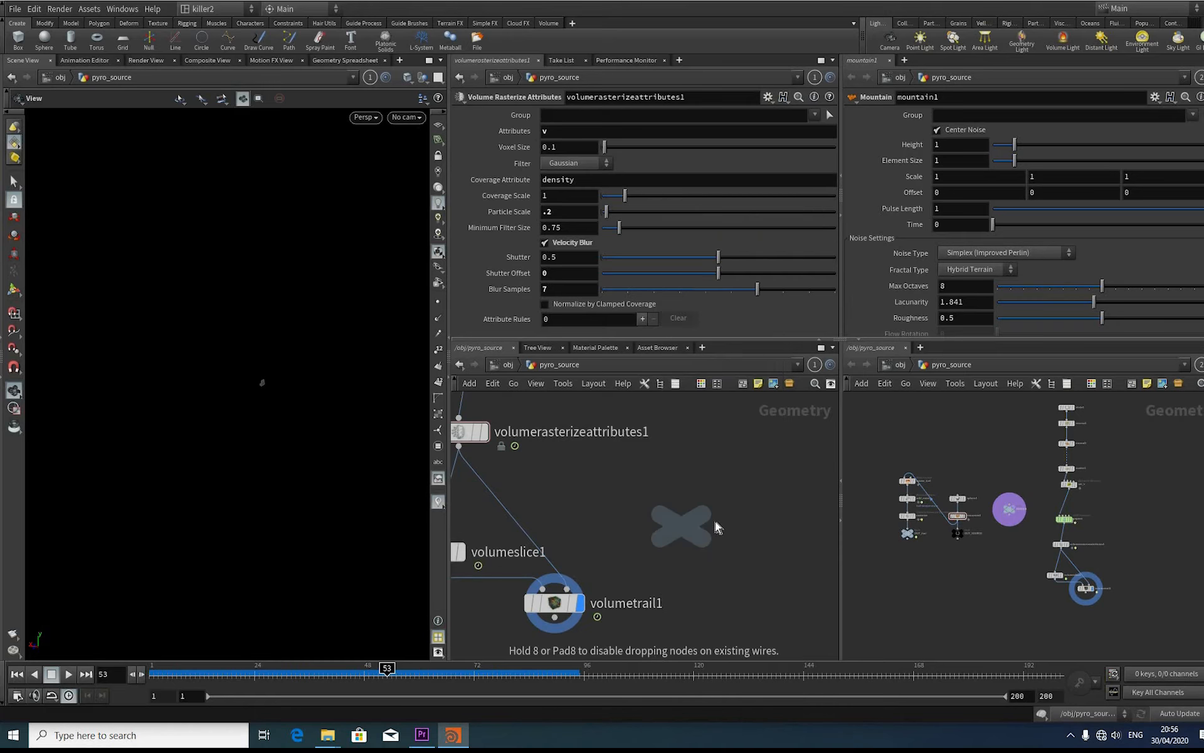
left_click(697, 531)
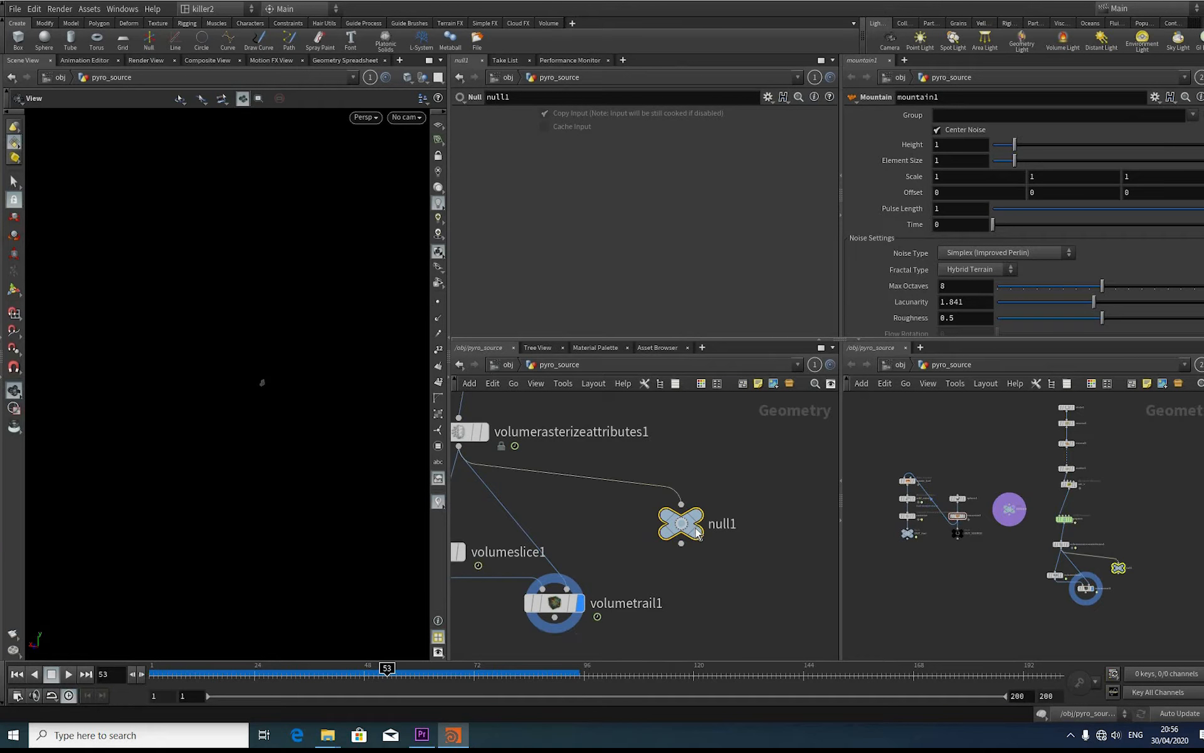
Step: Rename the new Null node OUT_V, colour it black and move it clear of volumetrail1
key("F2")
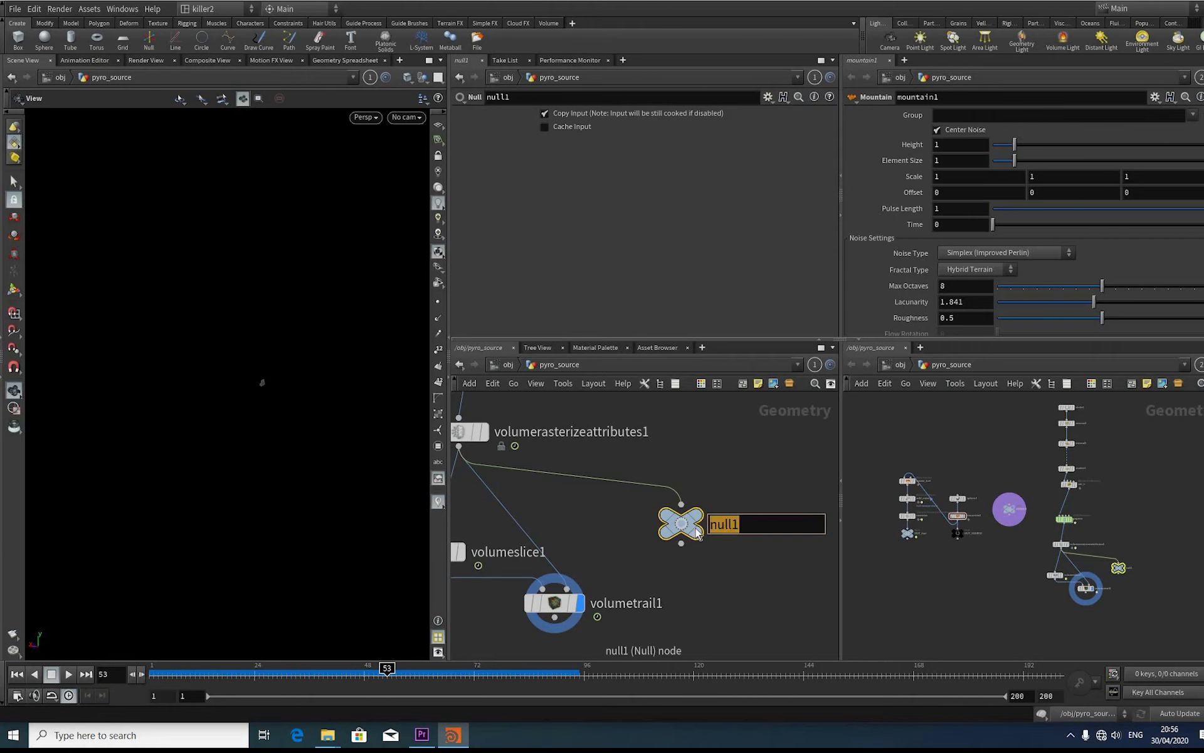
type("OUT_V")
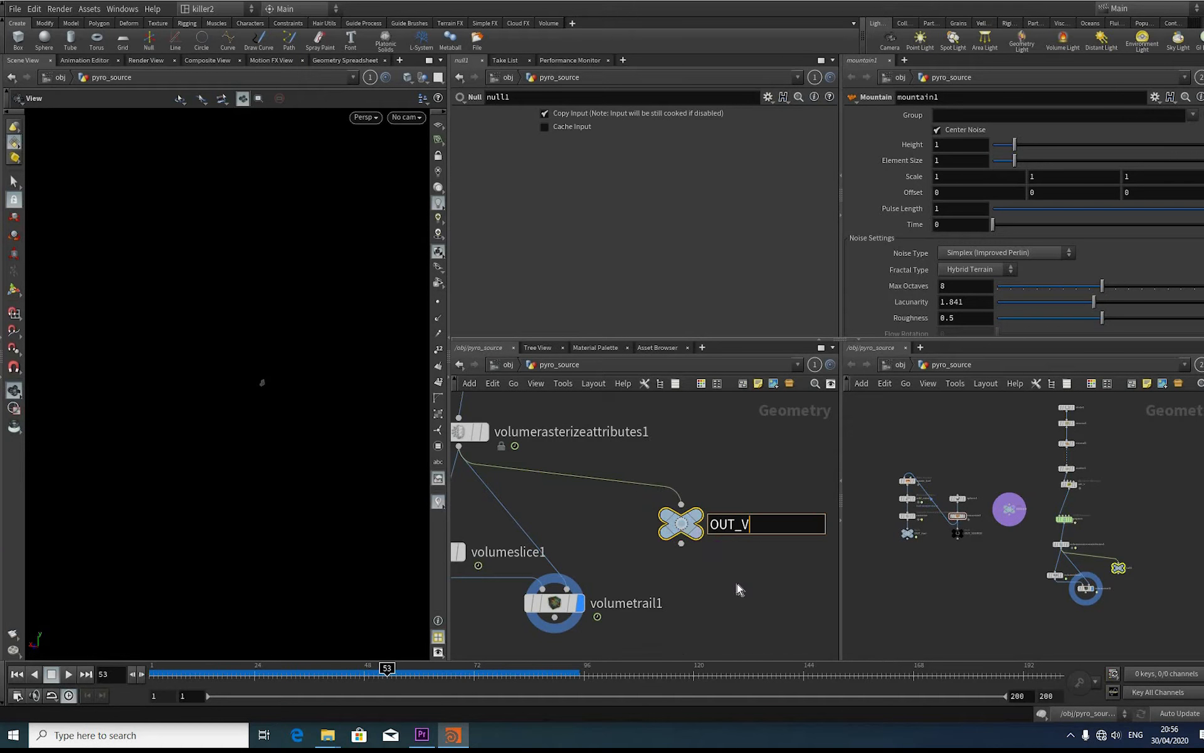
key("Return")
key("c")
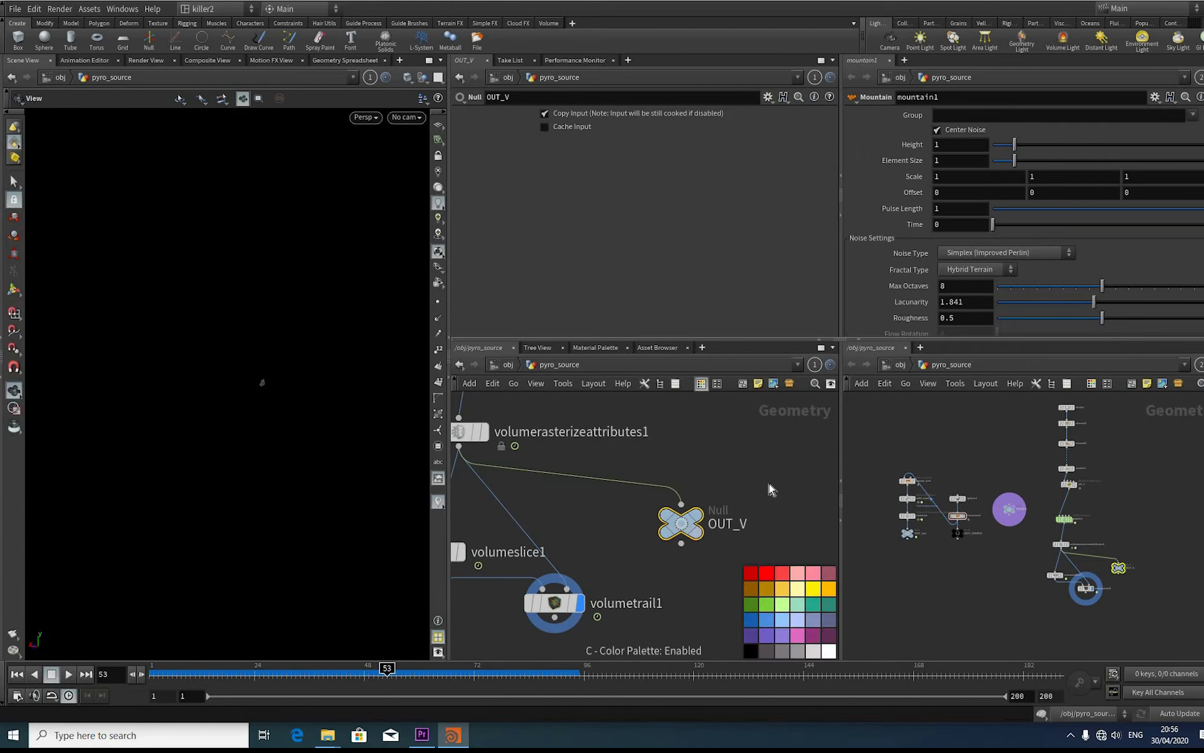
left_click(761, 496)
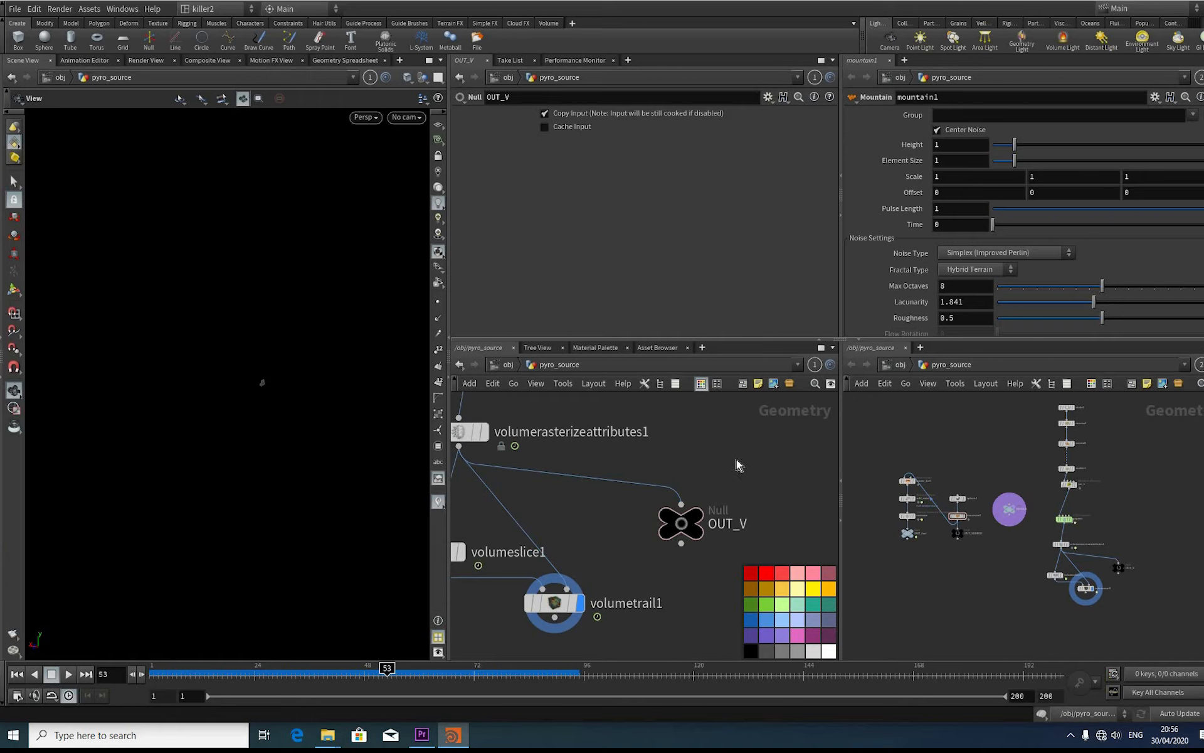
middle_click_drag(736, 463, 707, 443)
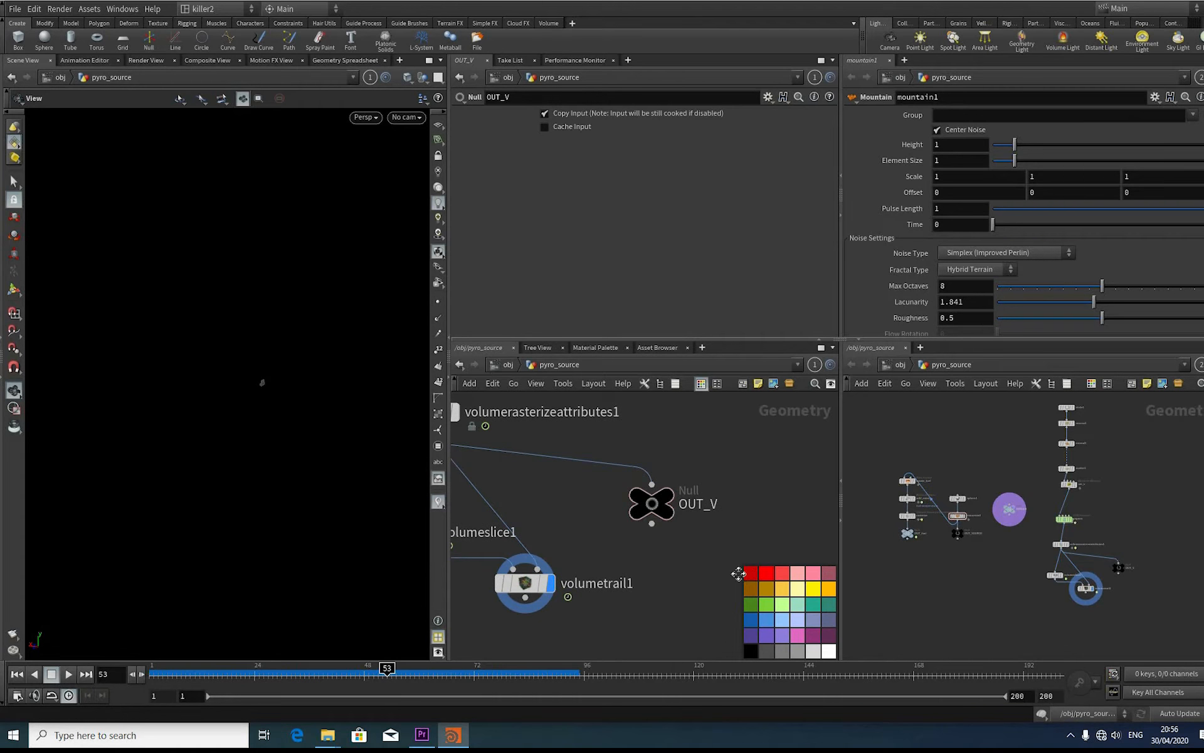
key("c")
mouse_move(657, 479)
middle_mouse_down()
mouse_move(671, 518)
mouse_move(641, 490)
middle_mouse_up()
left_click_drag(637, 513, 675, 529)
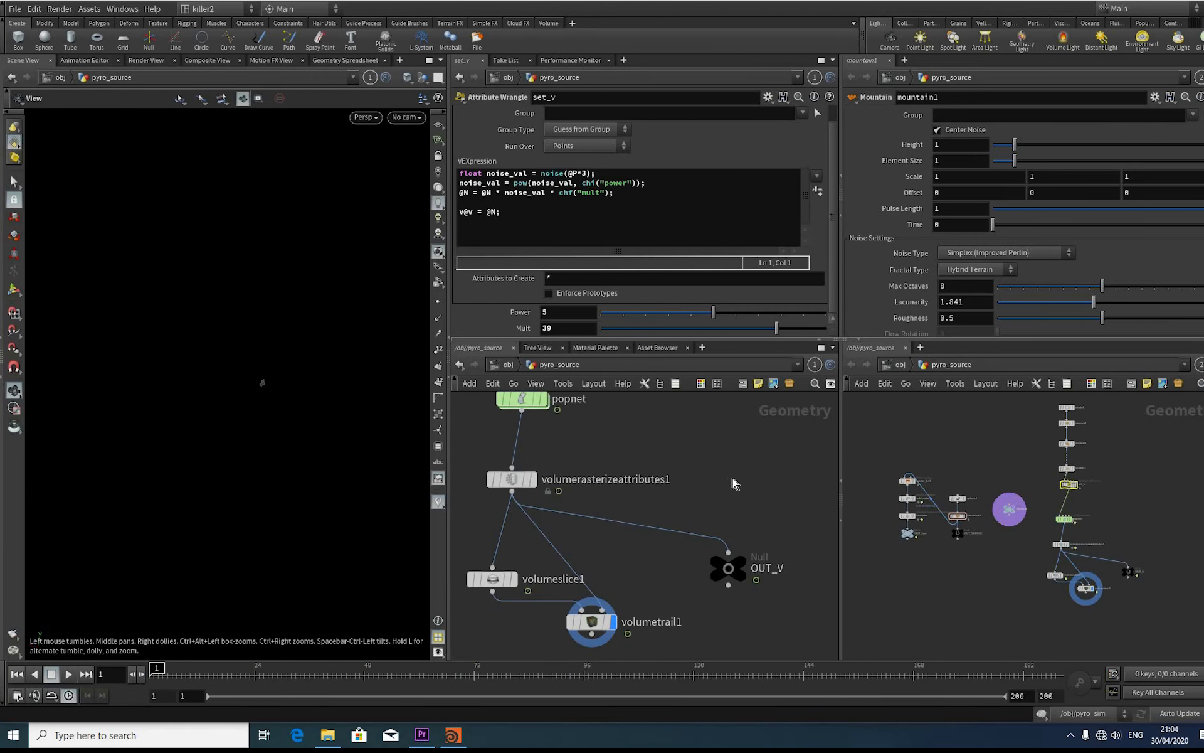
Step: Leave pyro_source for the object level and open the pyro_sim DOP network near its volume source
middle_click_drag(645, 451, 656, 487)
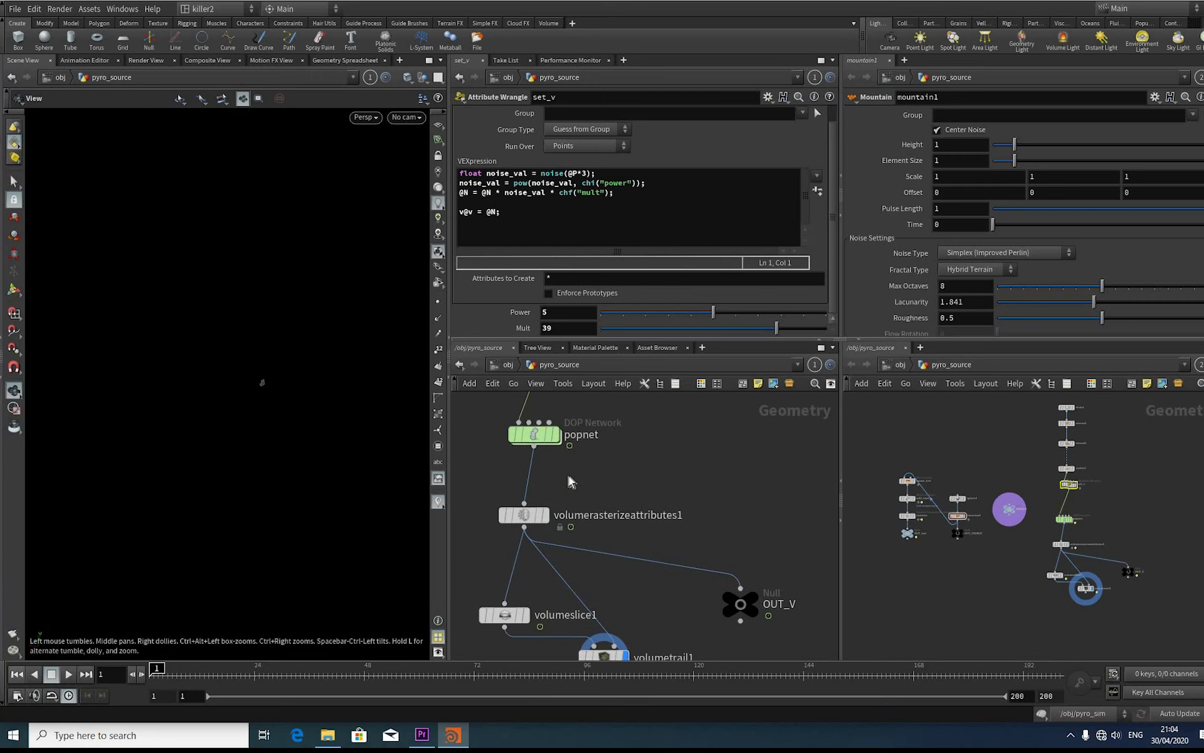
key("u")
middle_click_drag(700, 624, 694, 532)
double_click(557, 476)
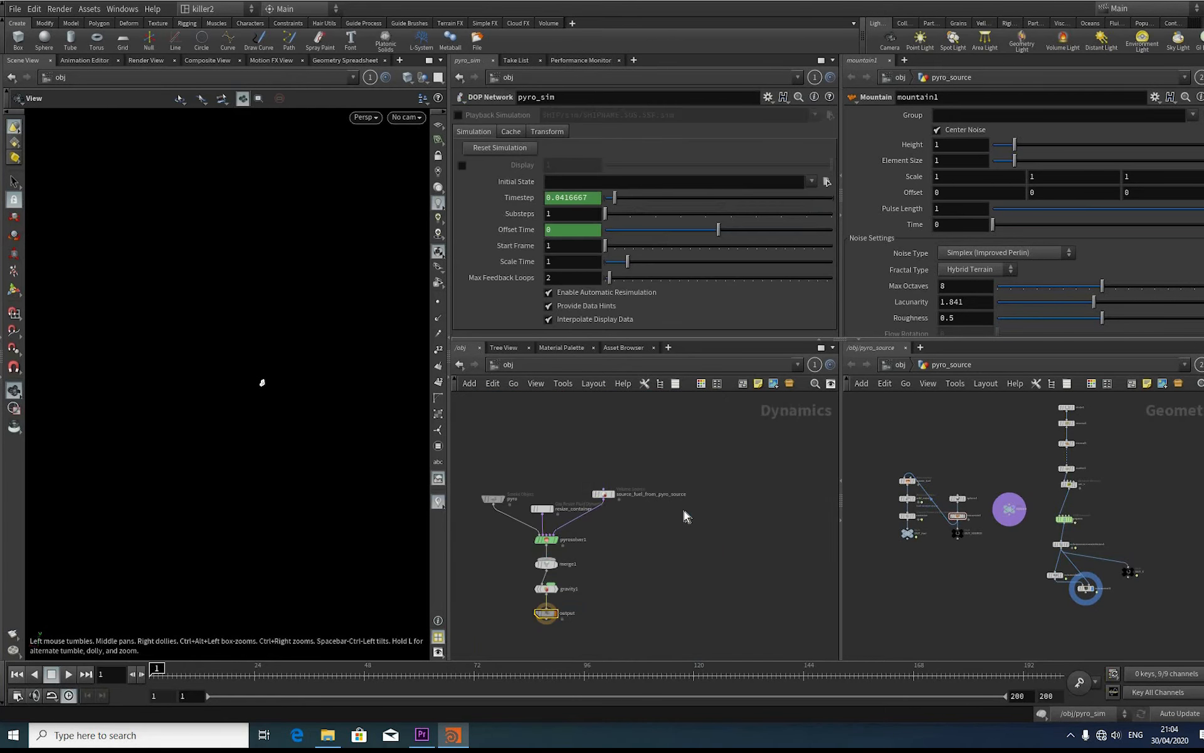
scroll(683, 510, "up", 4)
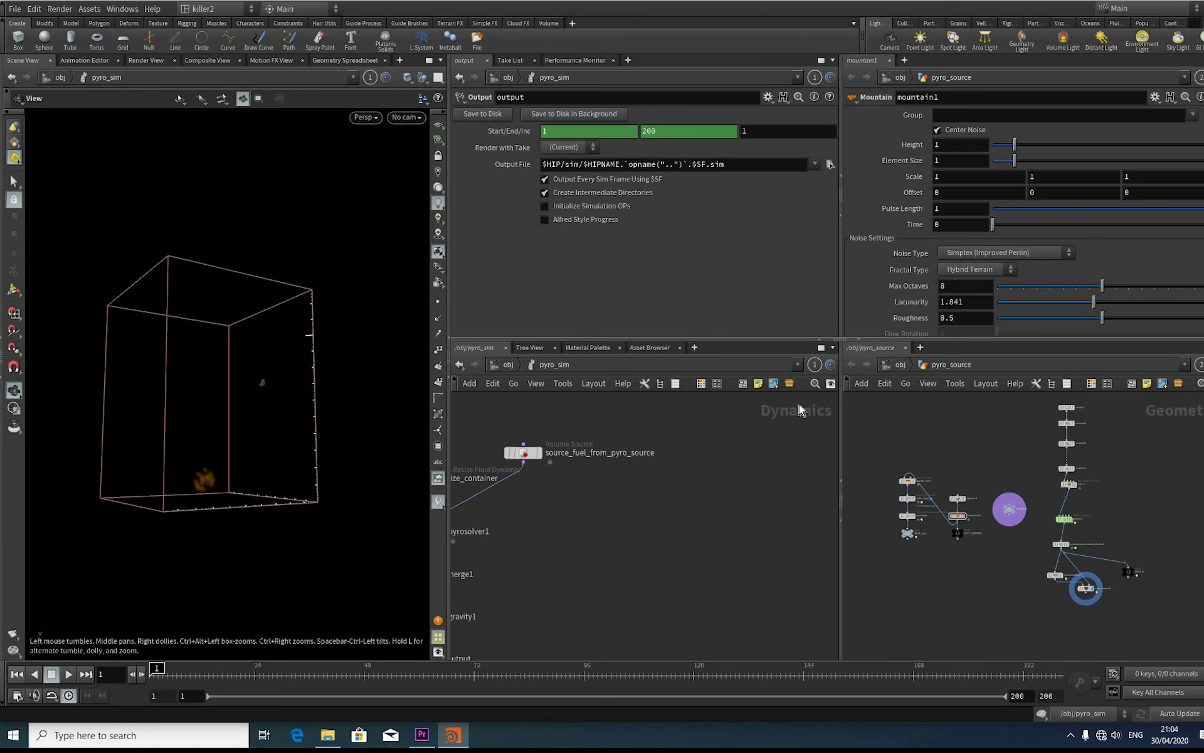
Step: Add a Volume Source node in pyro_sim with SOP Path /obj/pyro_source/OUT_V and Create Missing Fields off
key("Tab")
type("vol")
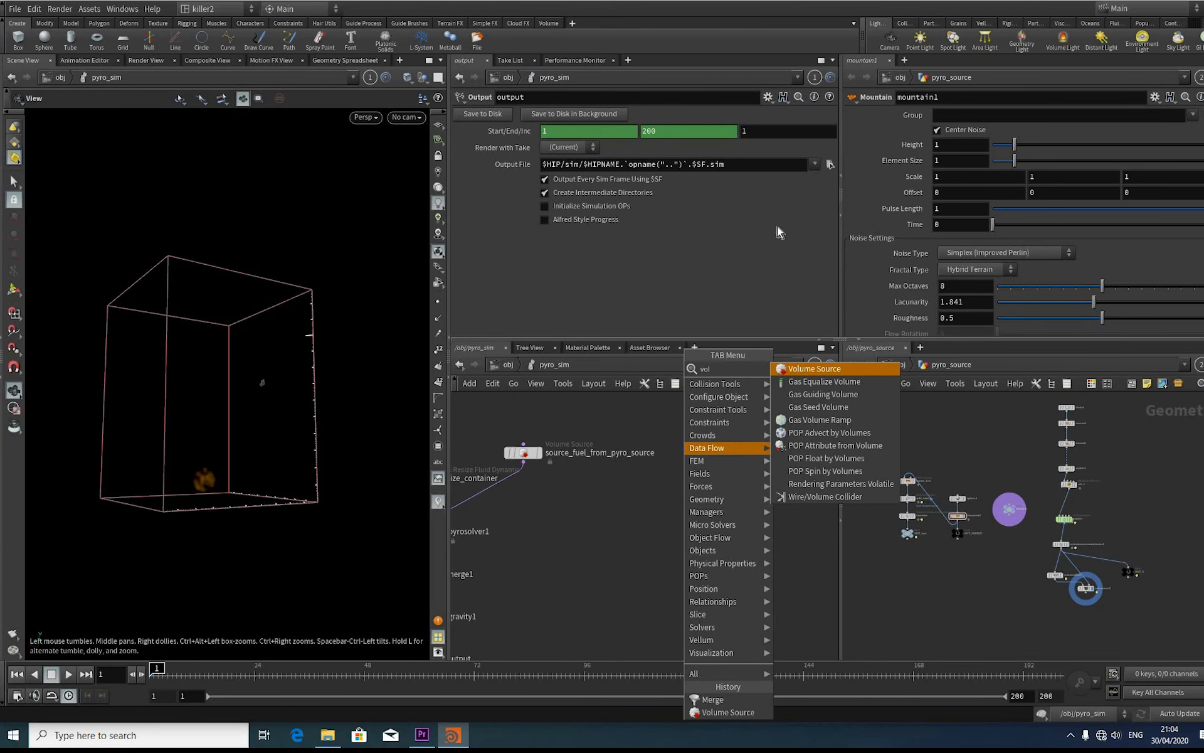
key("Return")
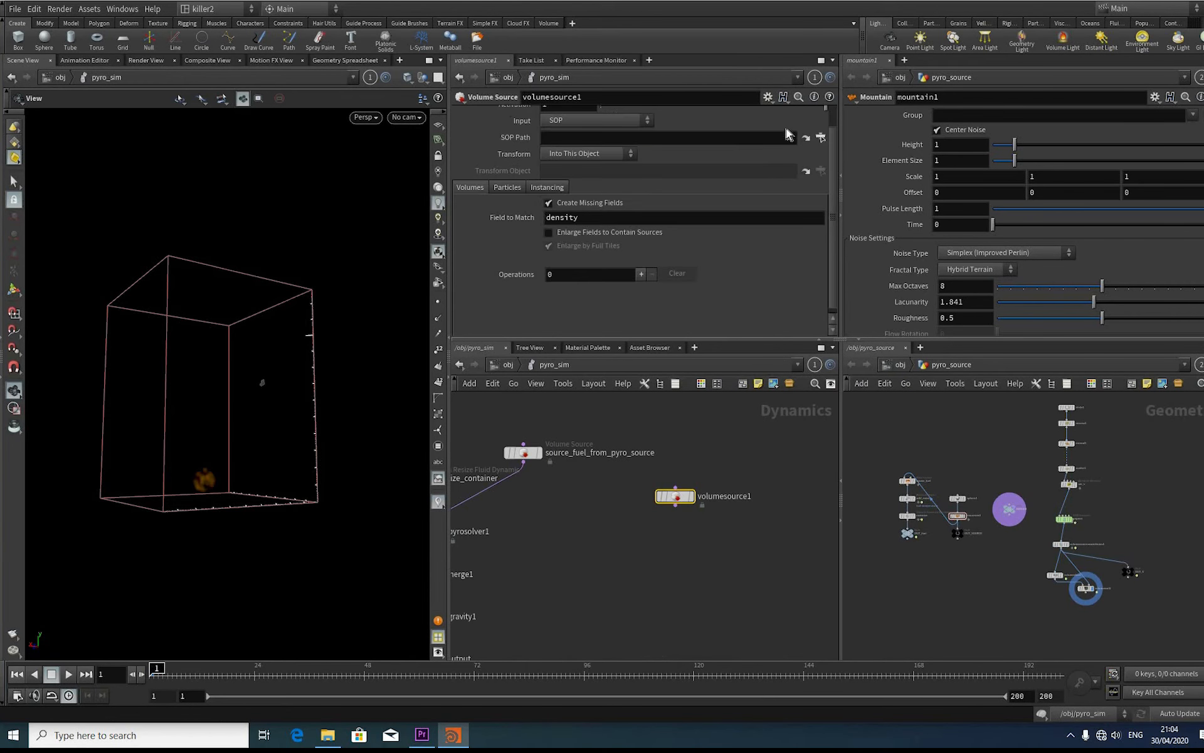
left_click(821, 138)
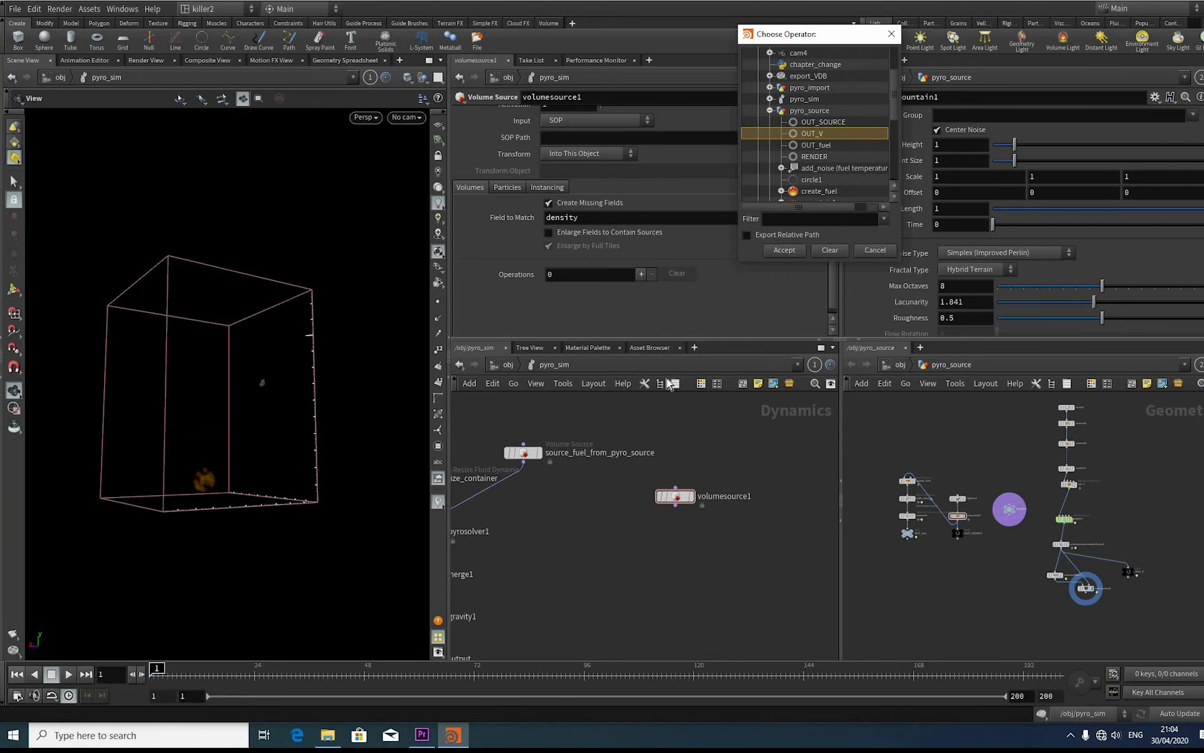
key("Return")
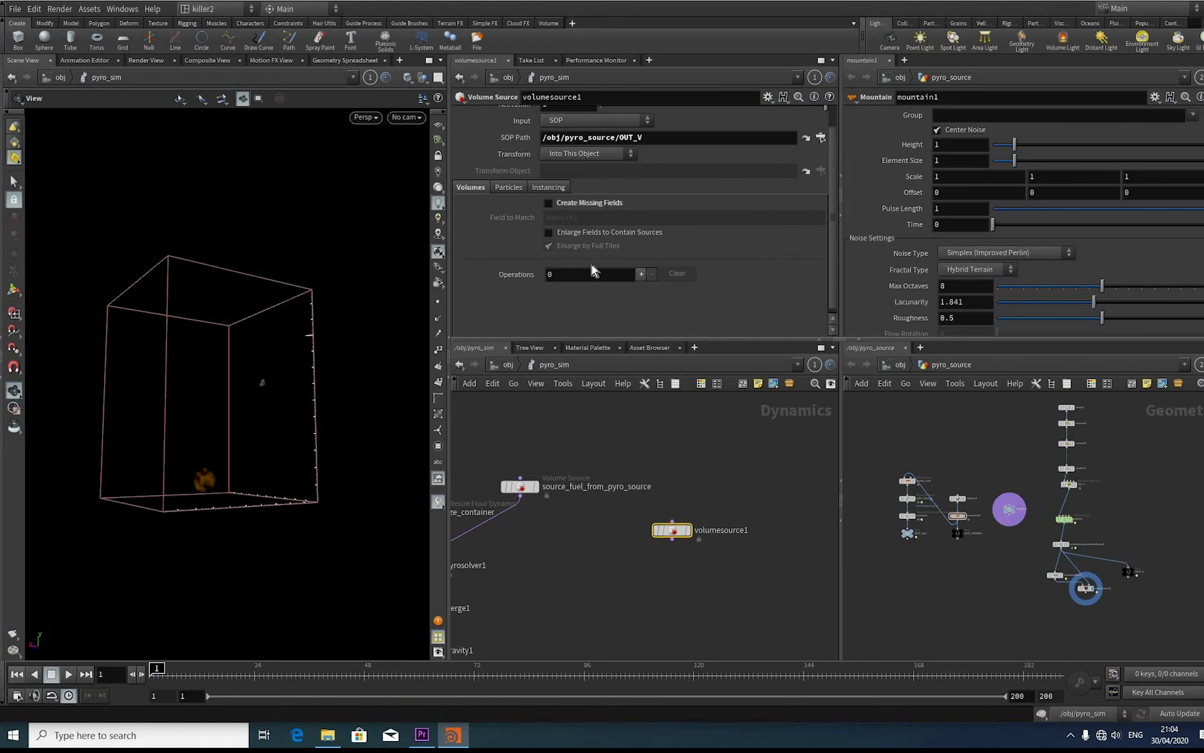
Step: Add one operation to volumesource1 with Vector field rank, source volume v and target field vel
scroll(603, 252, "down", 2)
left_click(599, 237)
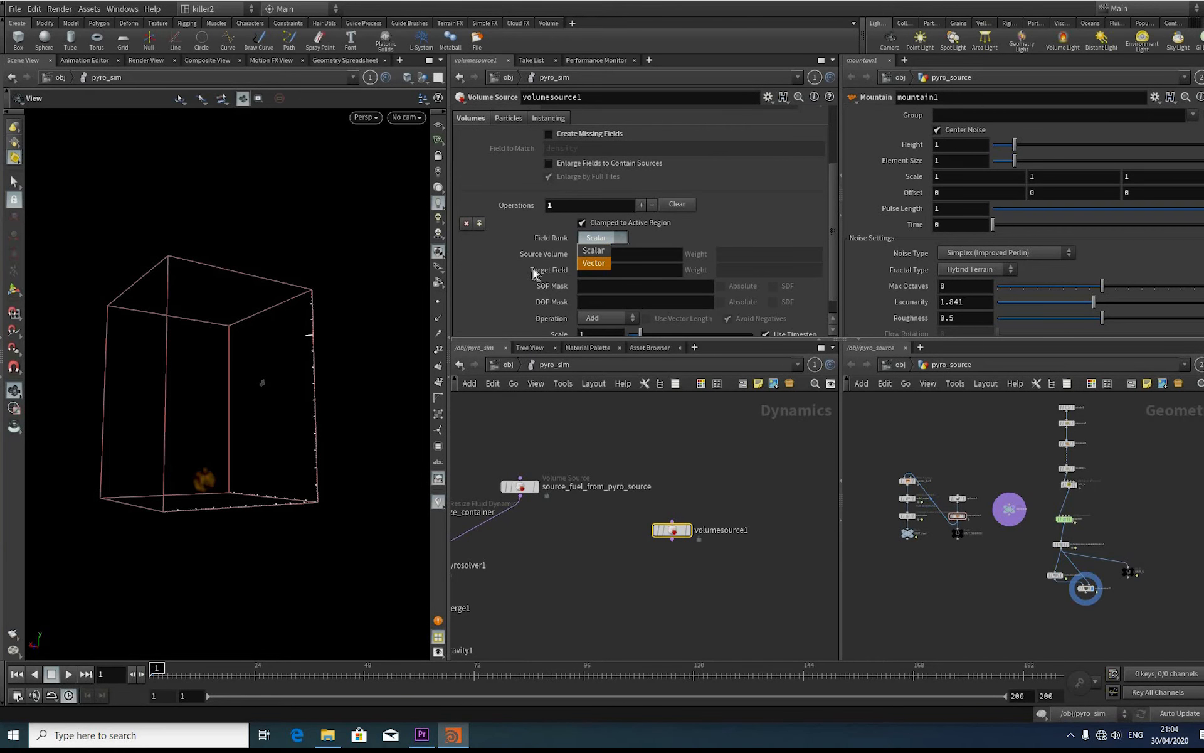
left_click(596, 262)
left_click(585, 255)
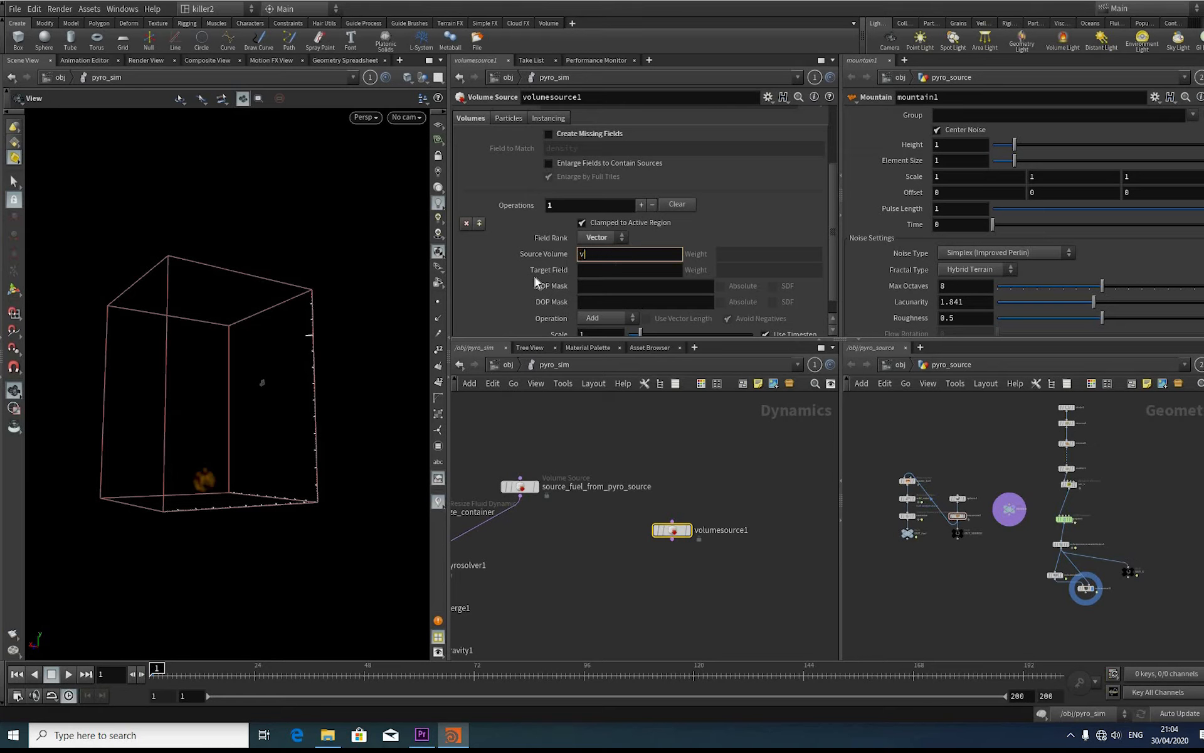
key("Tab")
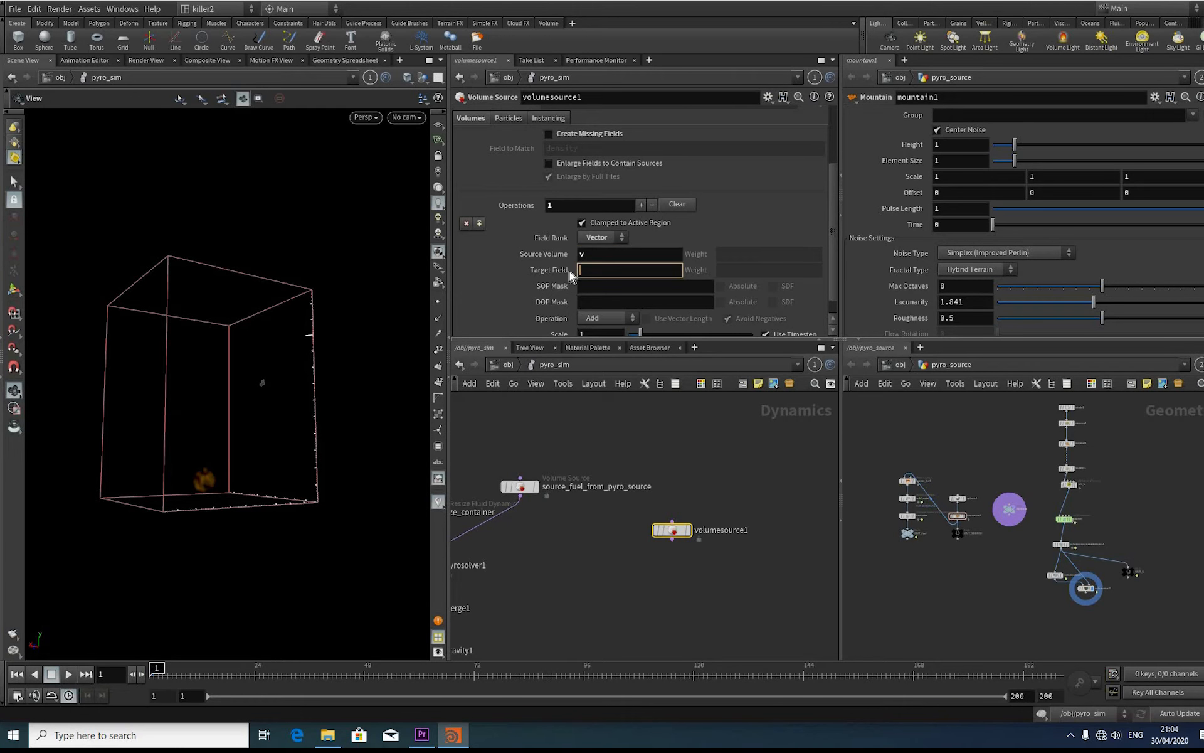
type("v")
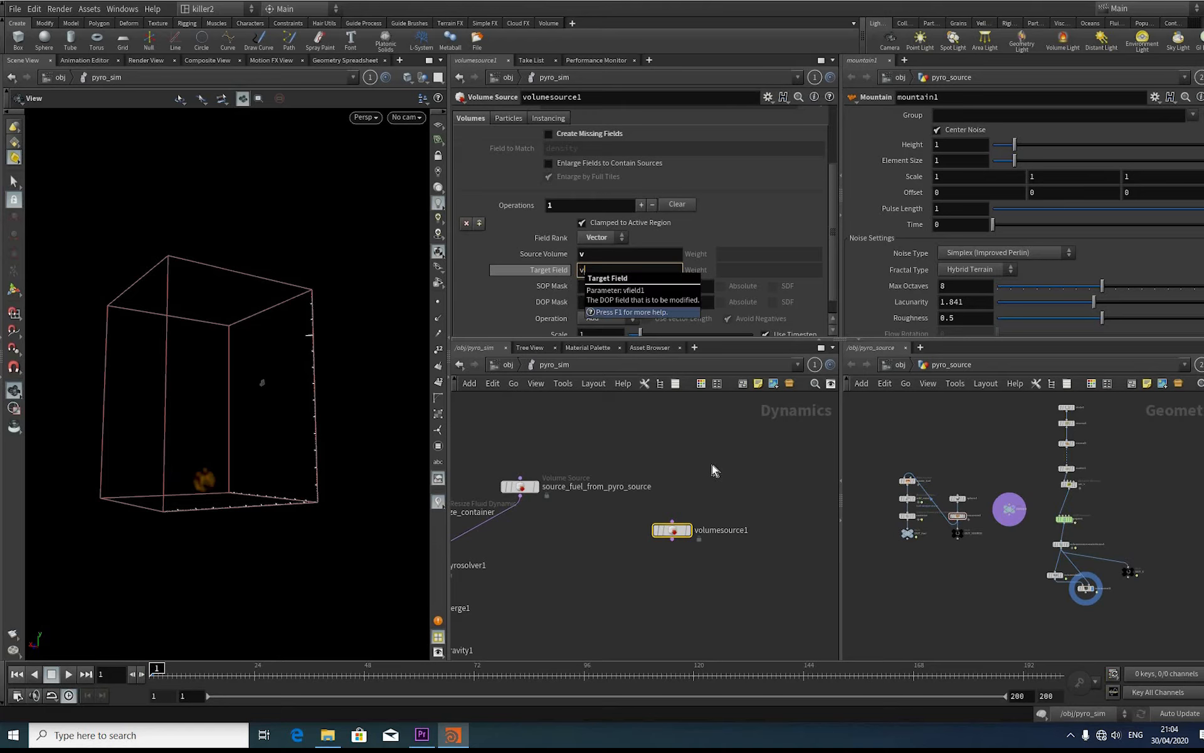
type("el")
key("Return")
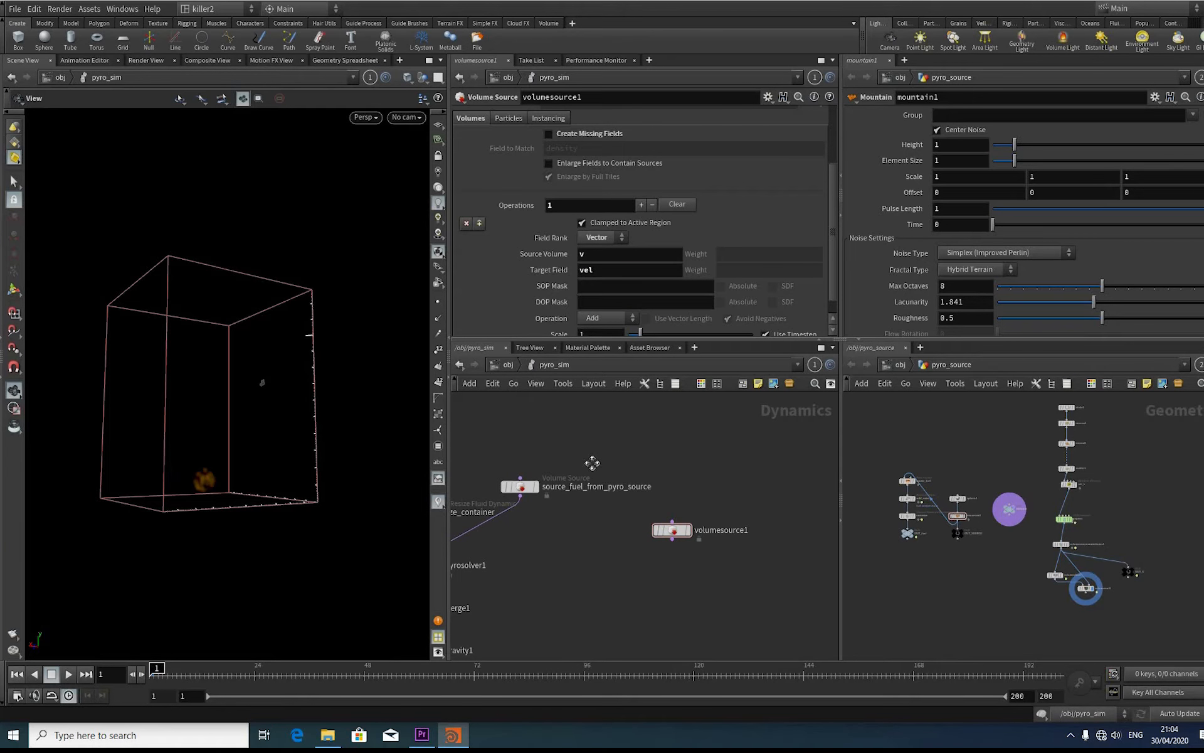
Step: Add a Merge node and connect source_fuel_from_pyro_source and volumesource1 into it
middle_click_drag(593, 462, 602, 420)
middle_click_drag(586, 487, 563, 449)
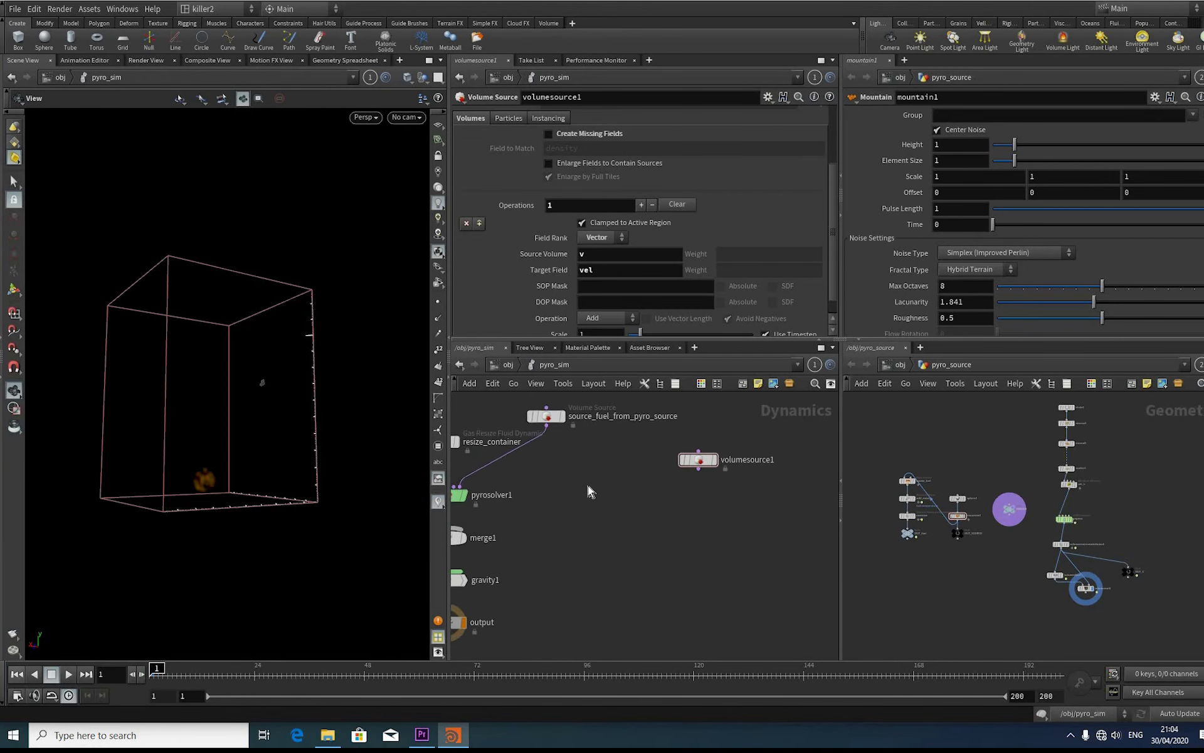
key("Tab")
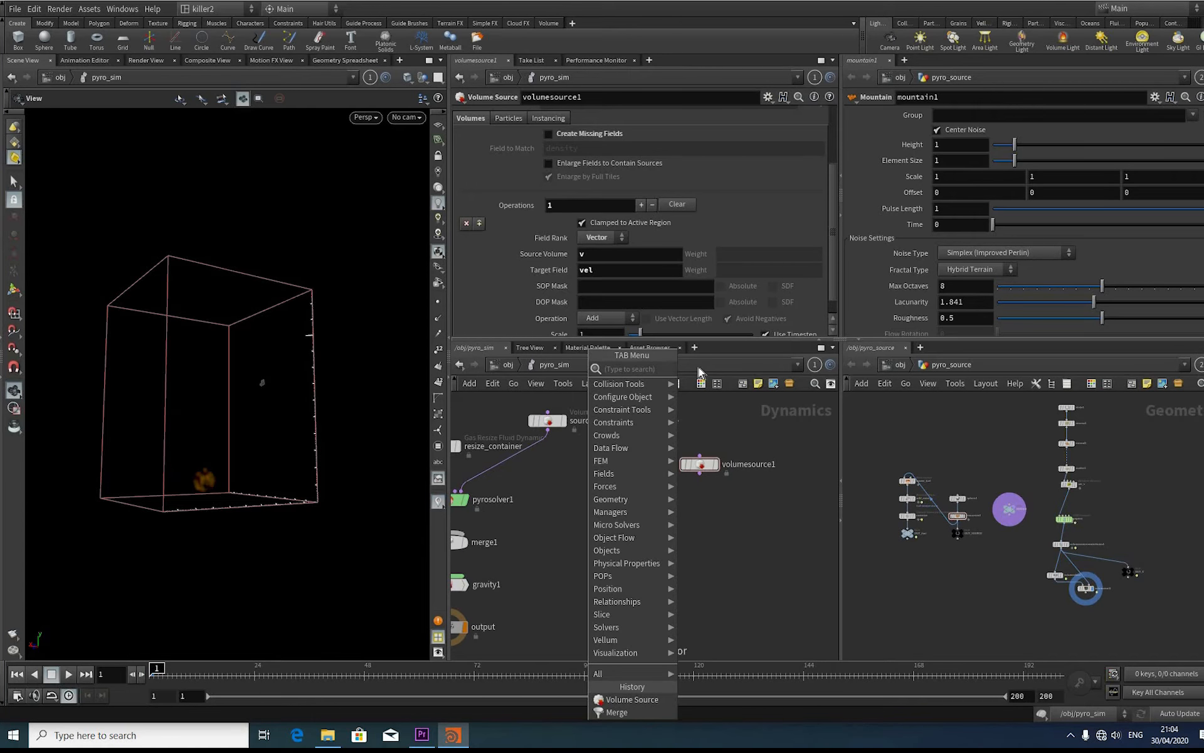
type("merge")
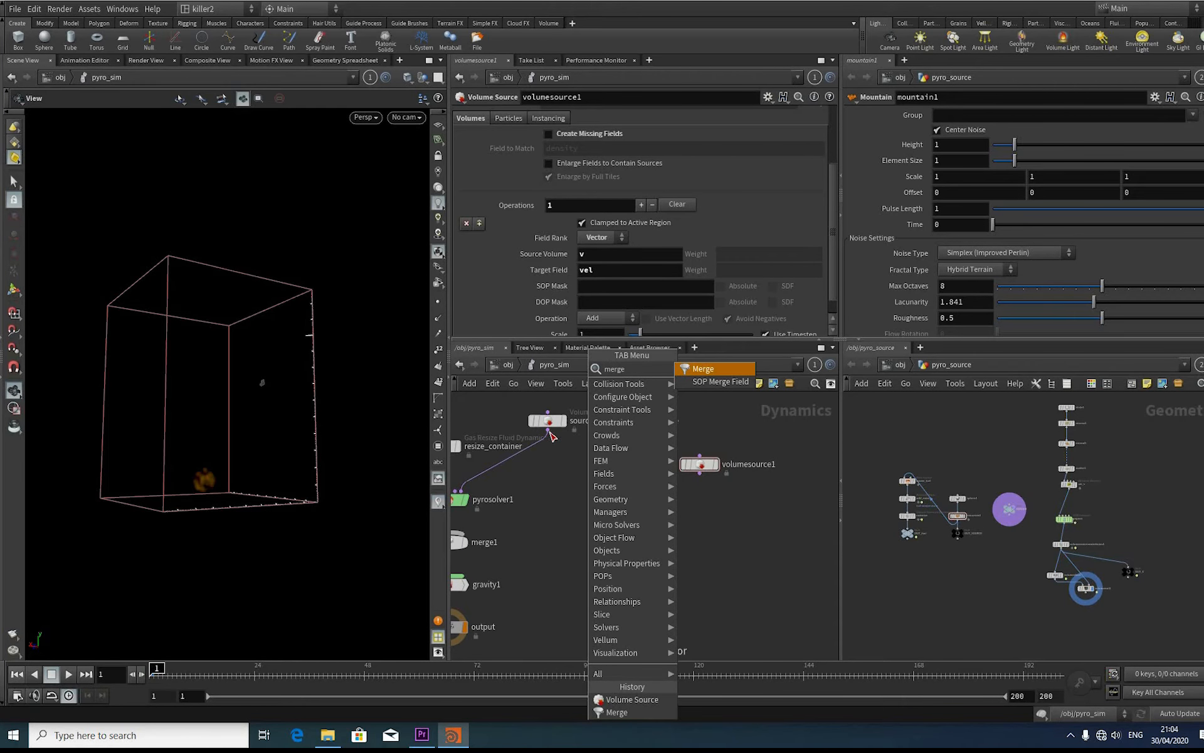
key("Return")
left_click(601, 516)
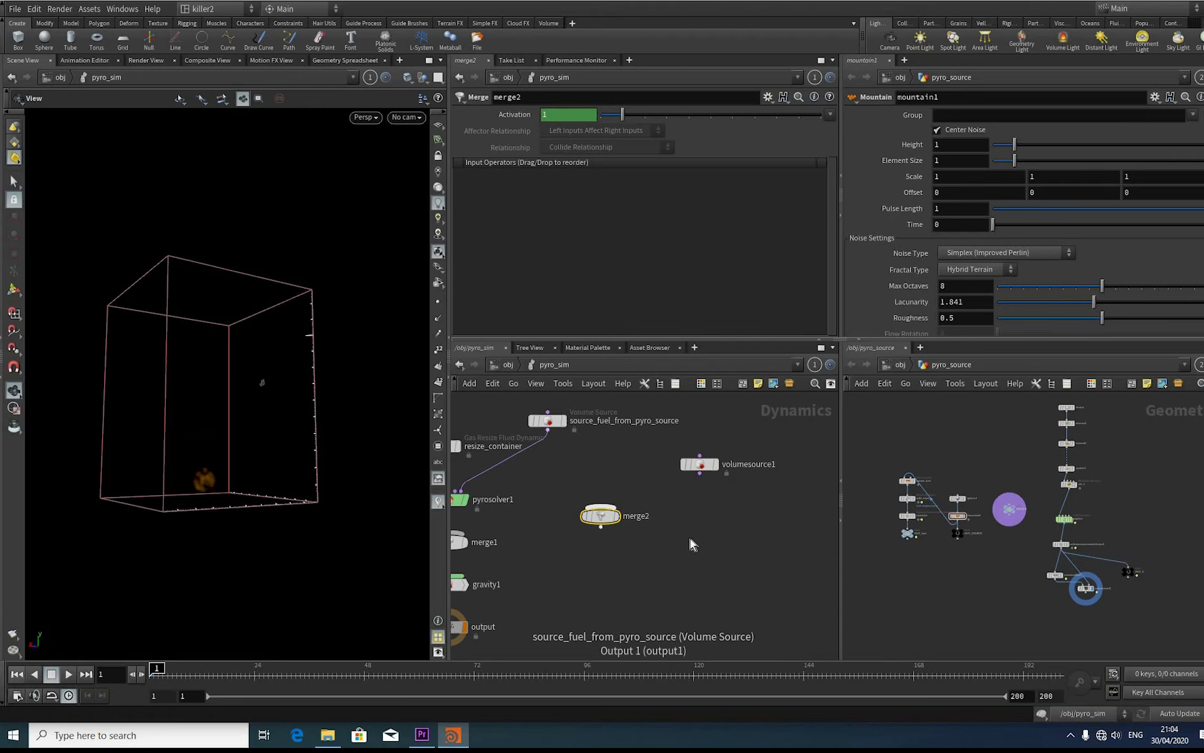
left_click_drag(548, 428, 600, 506)
mouse_move(700, 472)
left_mouse_down()
mouse_move(672, 448)
mouse_move(602, 506)
left_mouse_up()
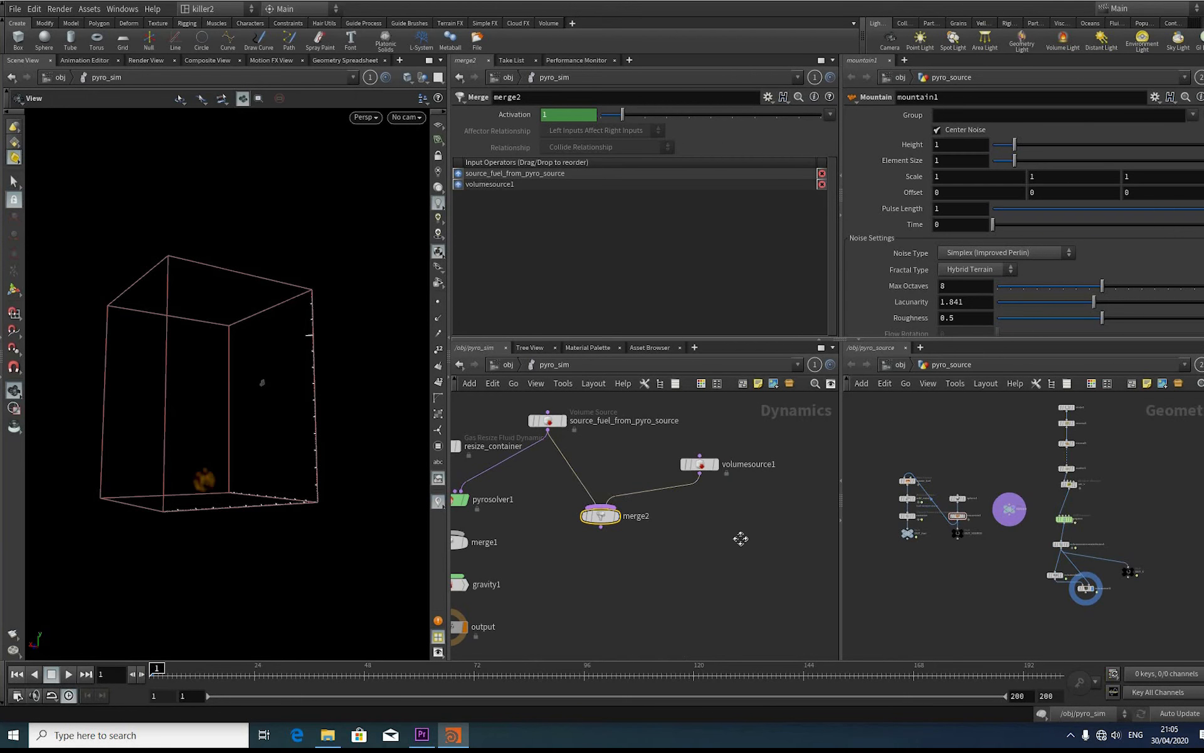
Step: Move the new Merge node closer to the fuel source and connect its output to pyrosolver1's last input
middle_click_drag(741, 538, 821, 502)
left_click_drag(680, 480, 674, 439)
middle_click_drag(777, 563, 780, 610)
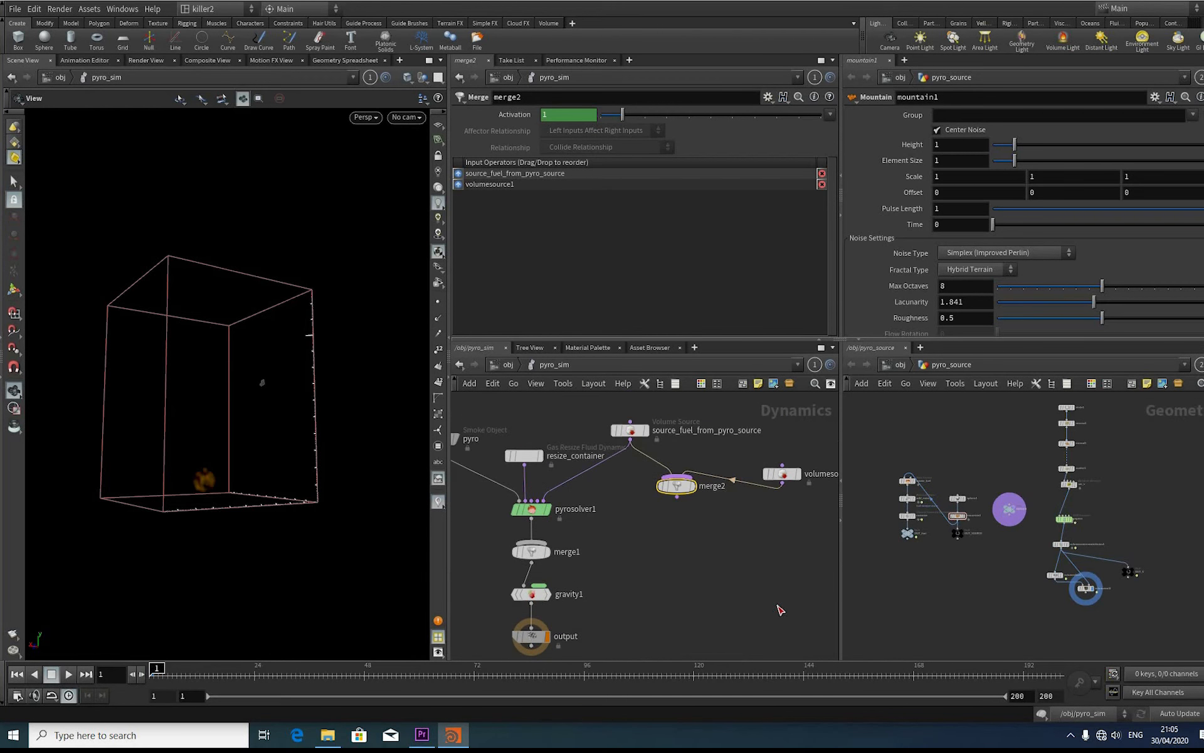
middle_click_drag(775, 523, 773, 524)
left_click_drag(675, 497, 542, 501)
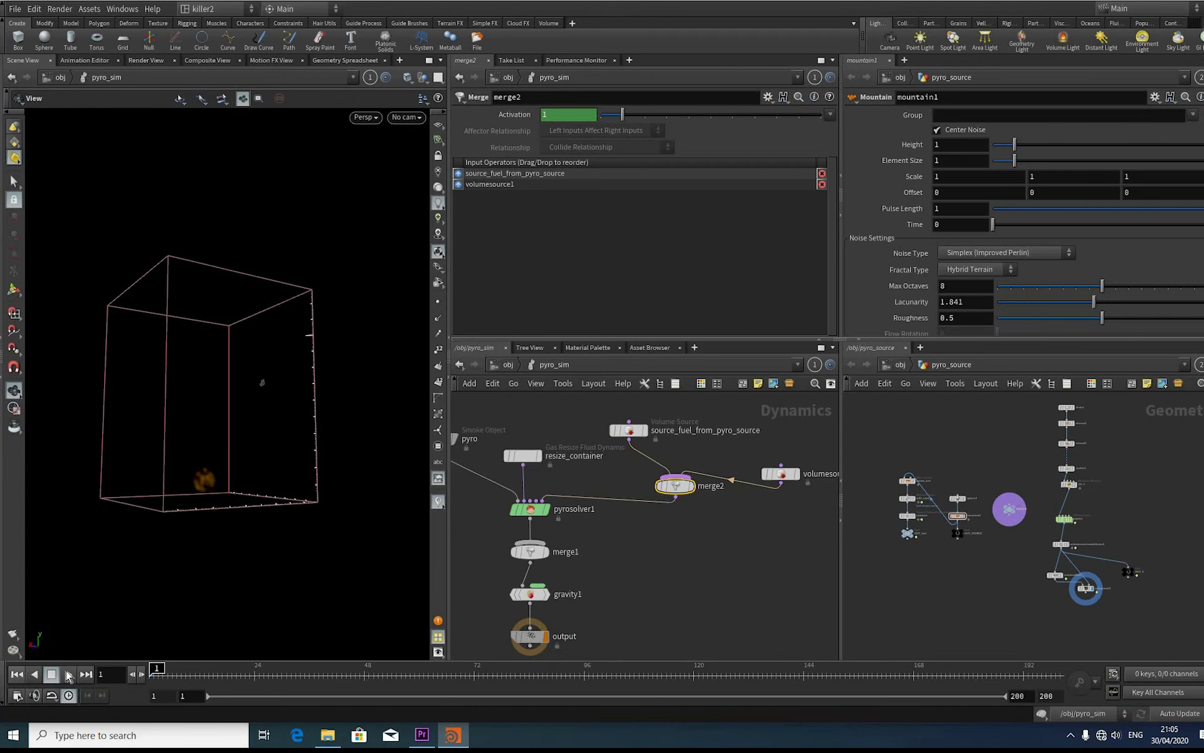
Step: Play the simulation to check the merged sources, stop it and return to the first frame
middle_click_drag(568, 530, 572, 519)
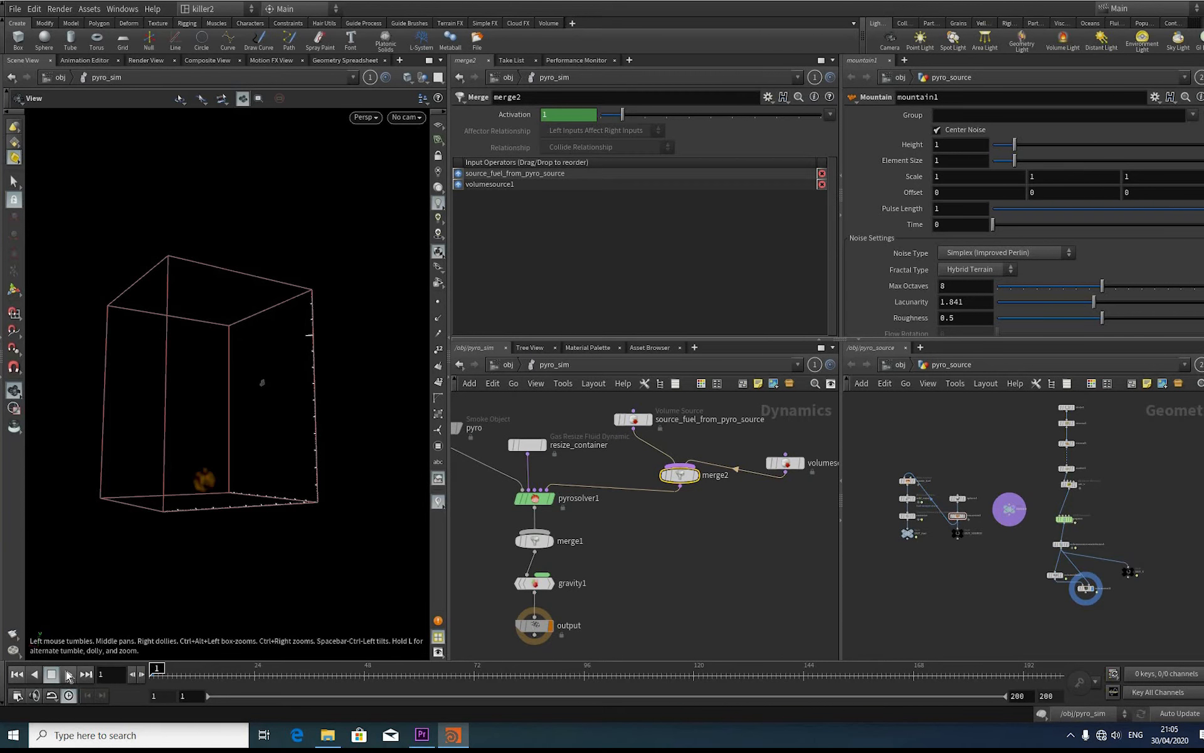
left_click(67, 673)
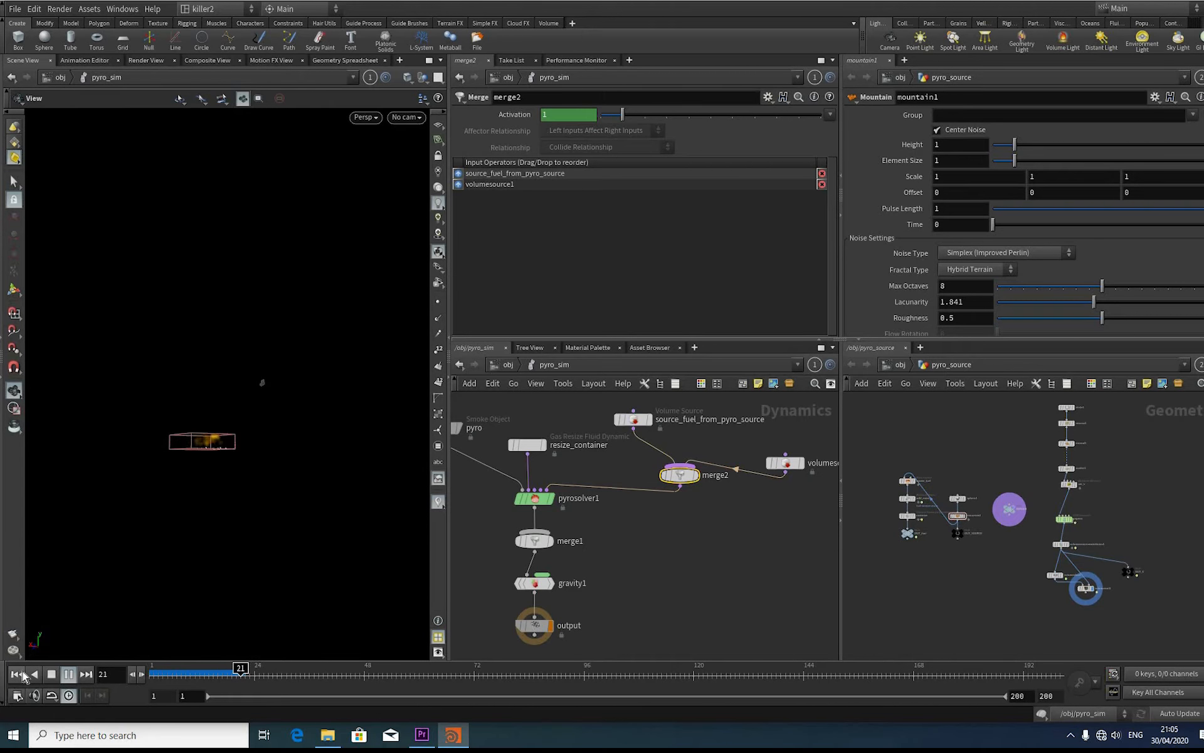
key("Escape")
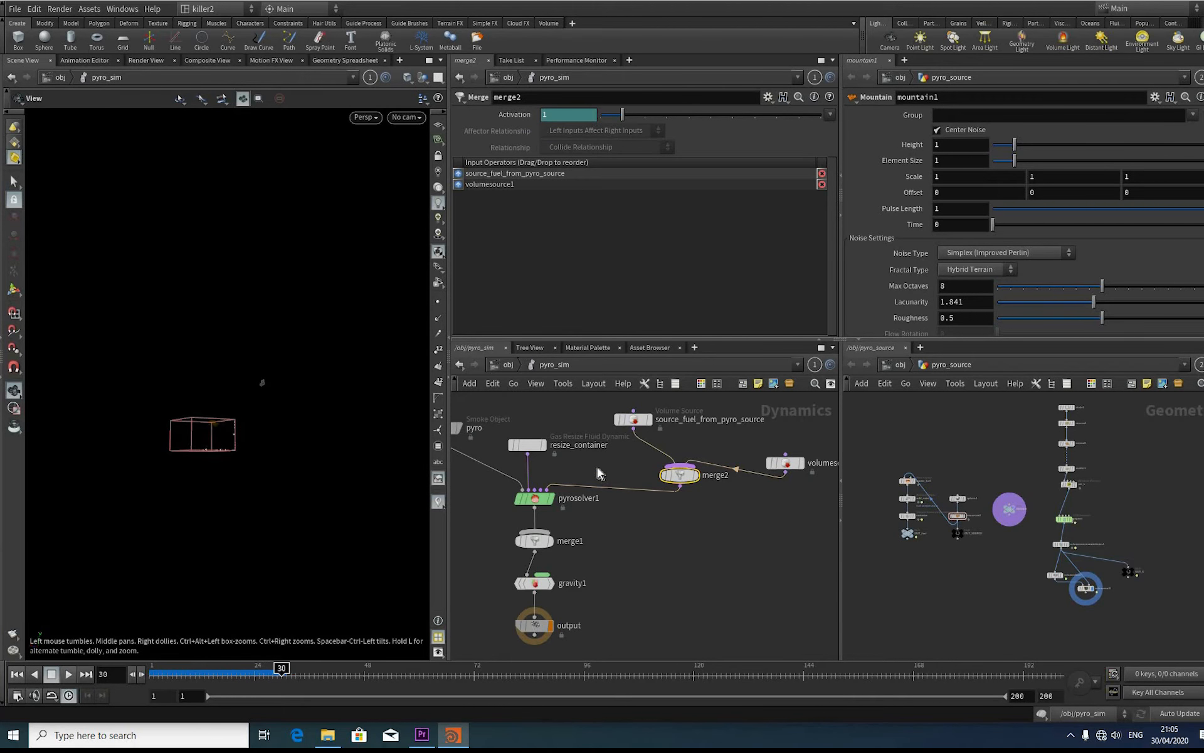
key("ctrl+Up")
Step: Set the bounds Padding of the resize_container node to 1
middle_click_drag(655, 428, 686, 485)
scroll(583, 437, "up", 1)
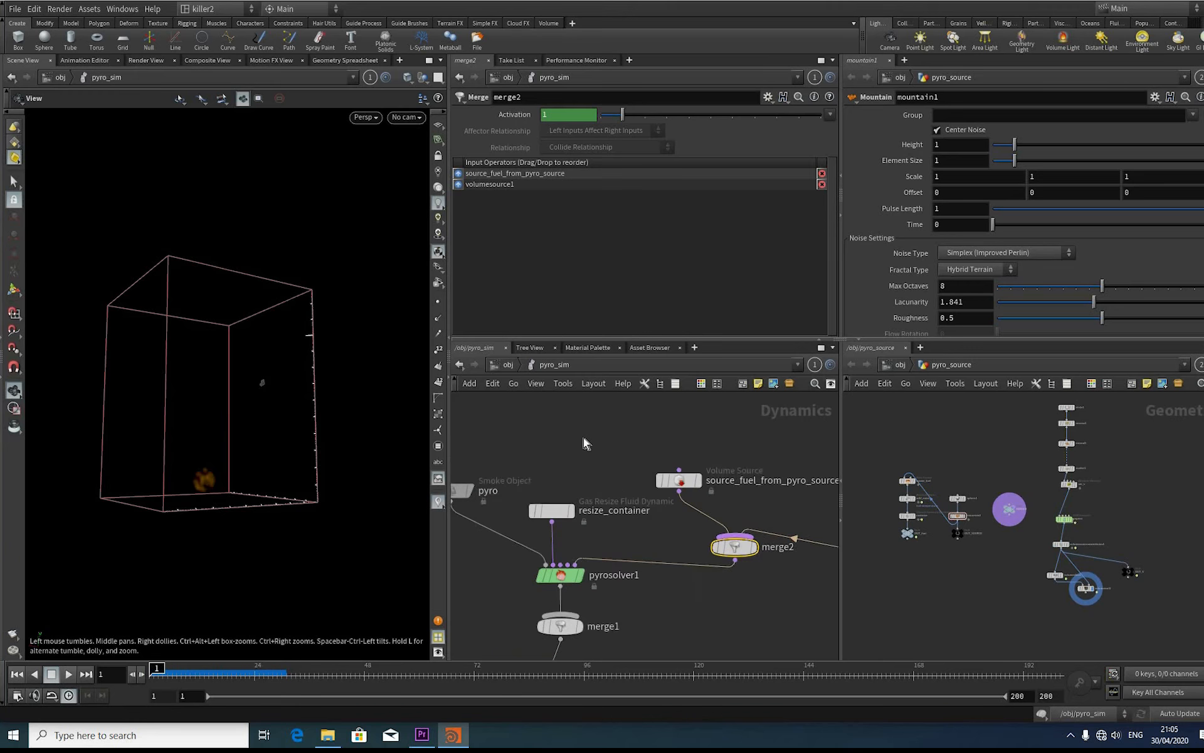
scroll(584, 438, "up", 1)
middle_click_drag(528, 466, 604, 406)
scroll(562, 447, "up", 2)
middle_click_drag(563, 460, 522, 438)
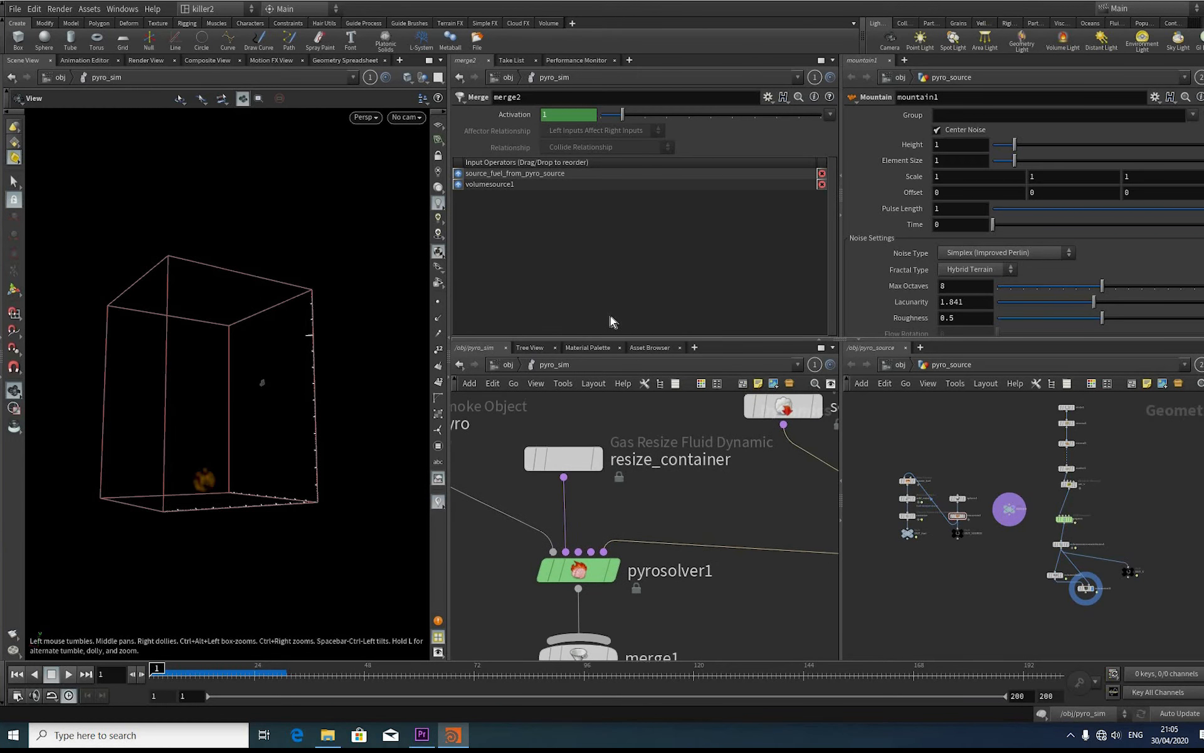
left_click(563, 457)
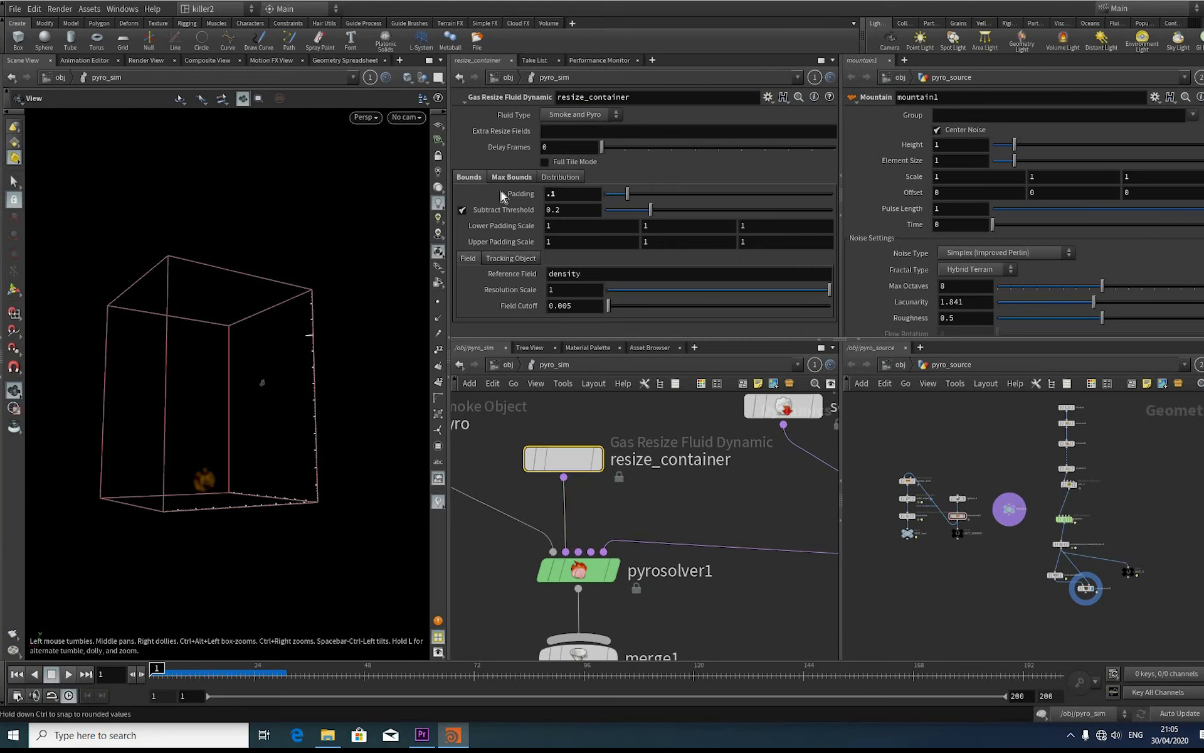
left_click(552, 193)
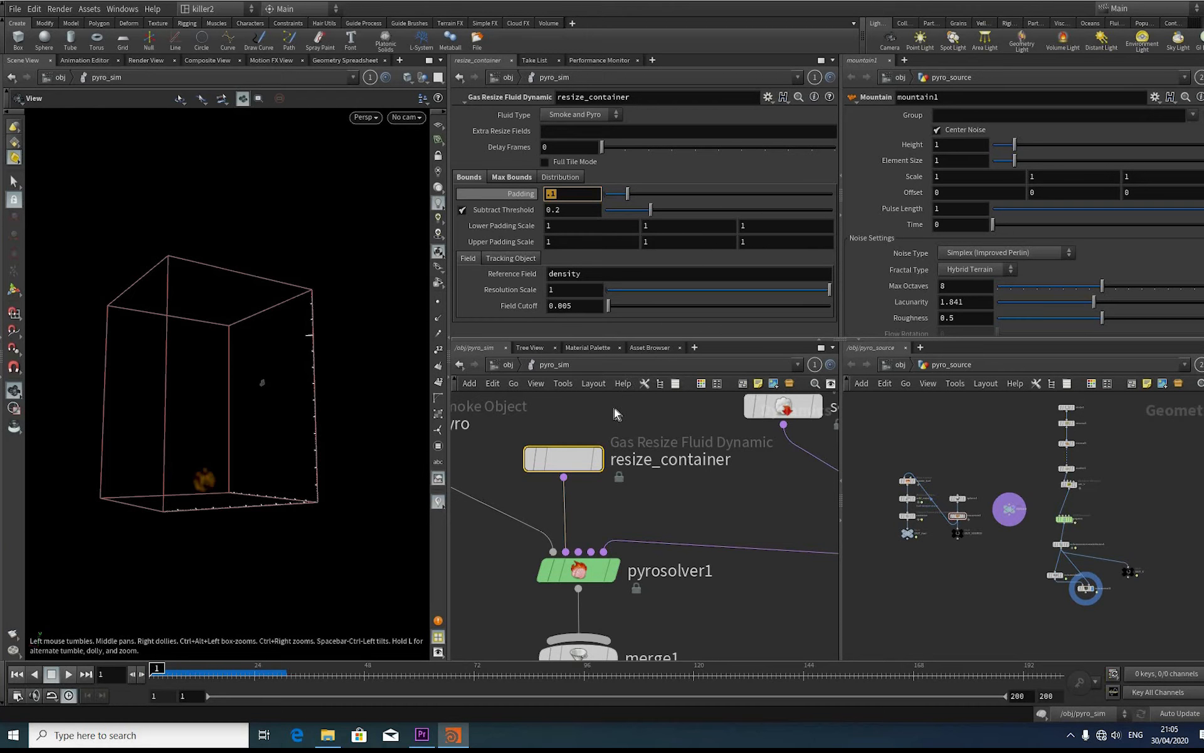
type("1")
key("Return")
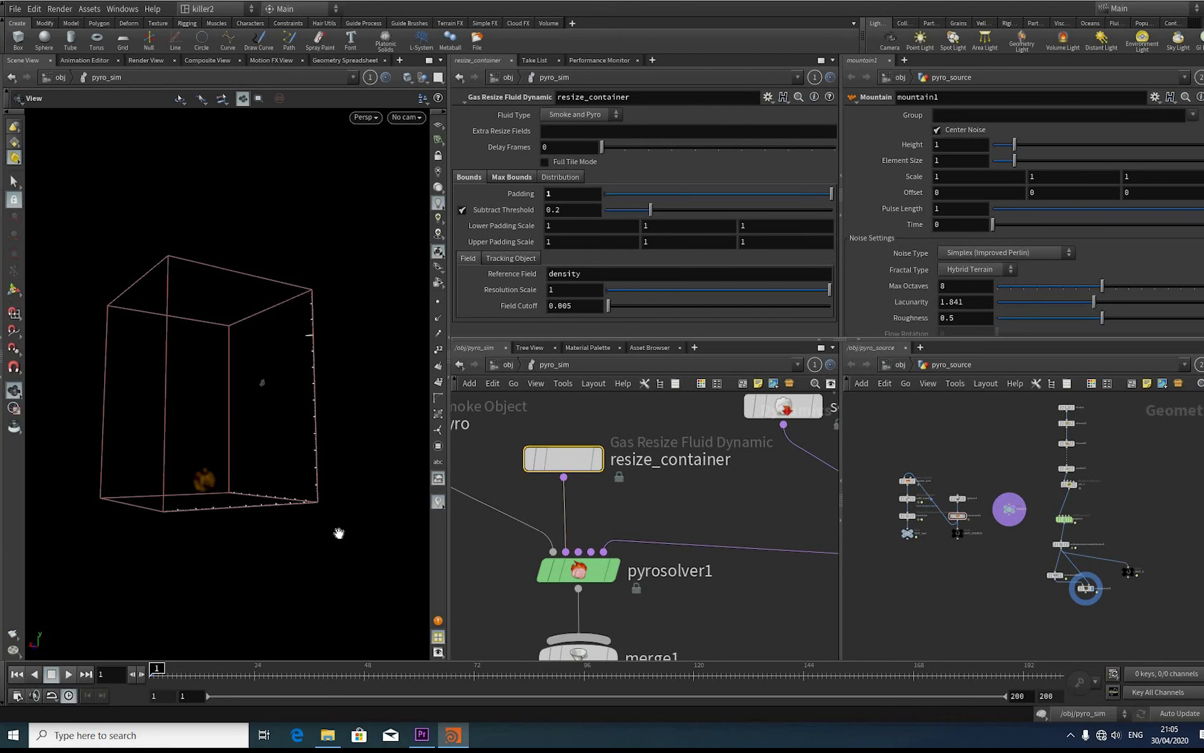
Step: Replay the simulation from the start with the larger container padding and rewind to frame 1
left_click(19, 670)
left_click(66, 671)
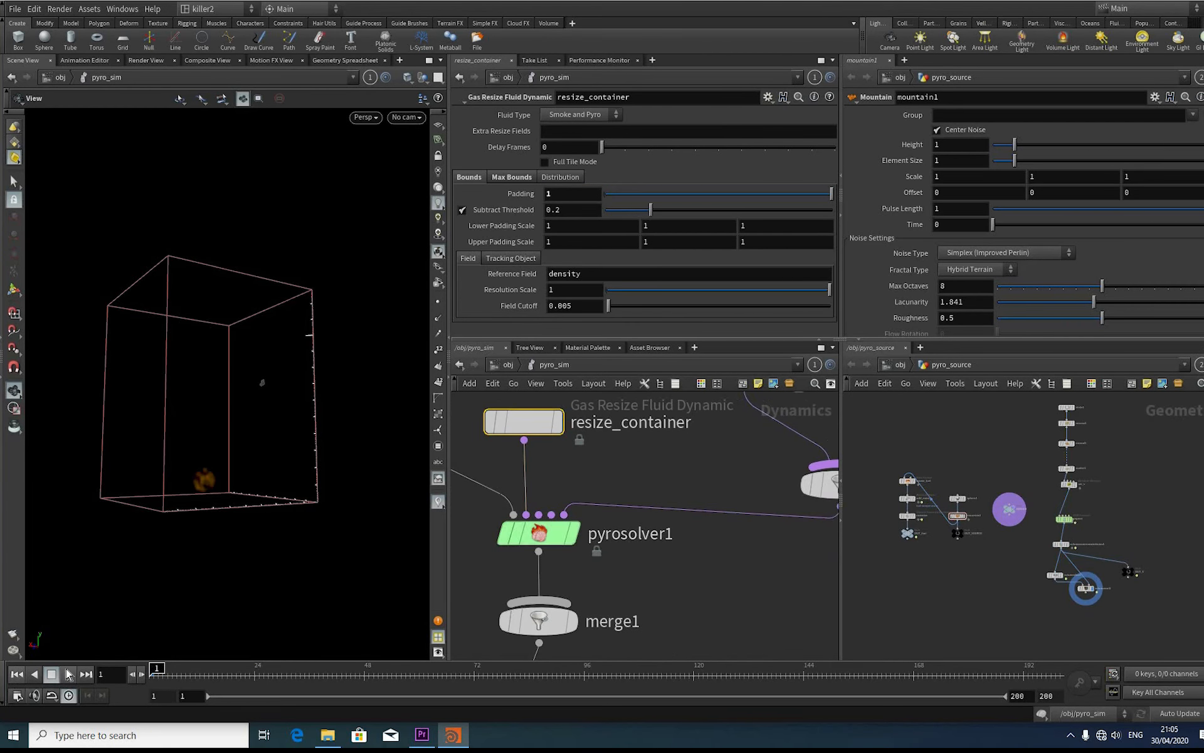
left_click(69, 674)
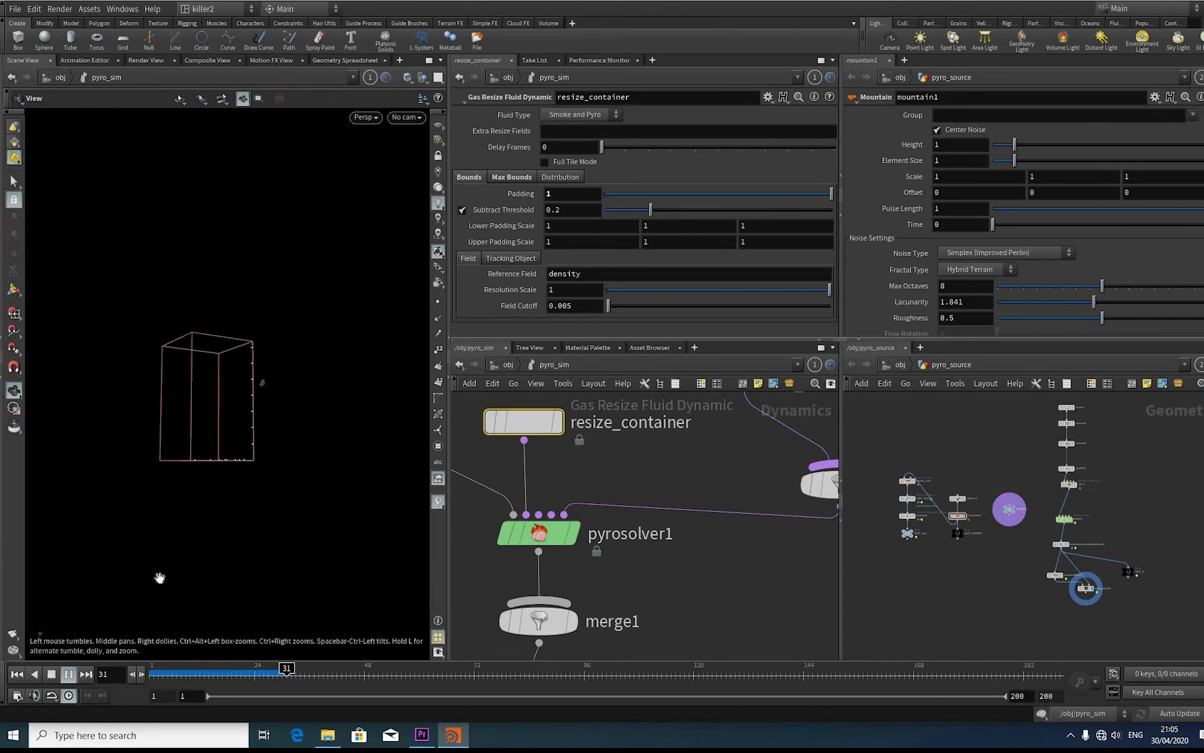
key("Up")
key("ctrl+Up")
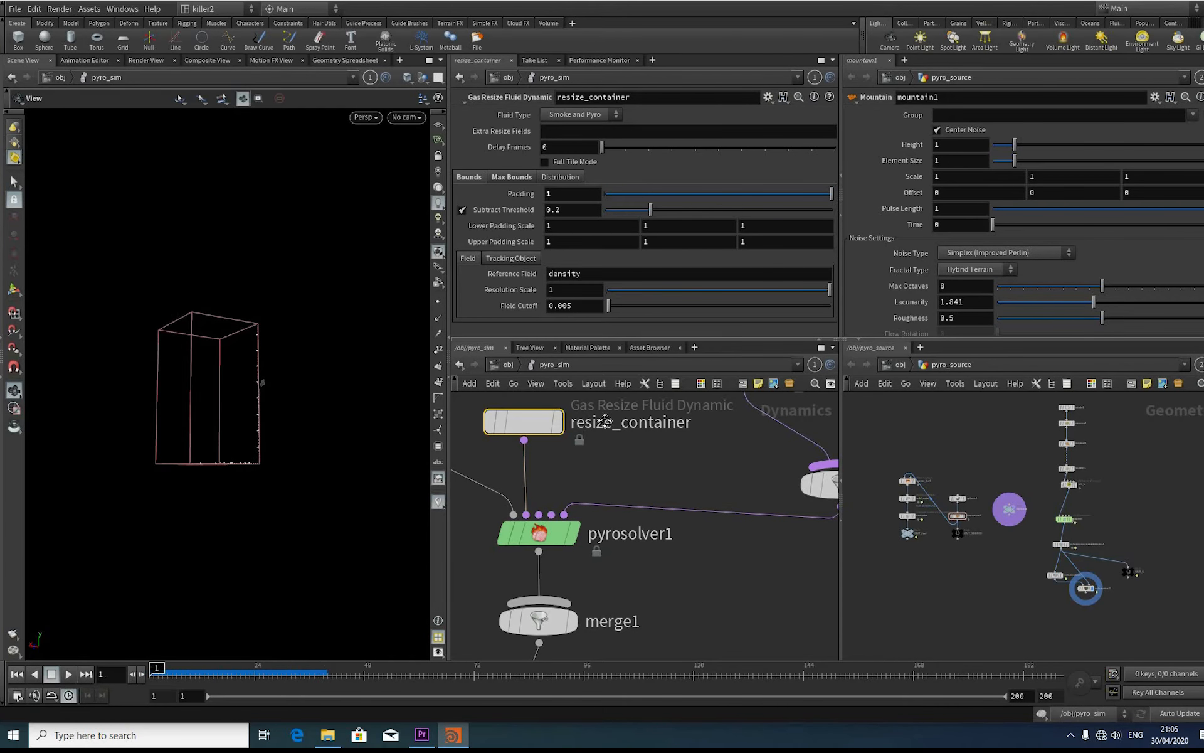
Step: Go to the set_v wrangle in the pyro_source network and set Power to 4 and Mult to 20
middle_click_drag(562, 447, 611, 456)
scroll(608, 445, "down", 2)
middle_click_drag(668, 397, 602, 441)
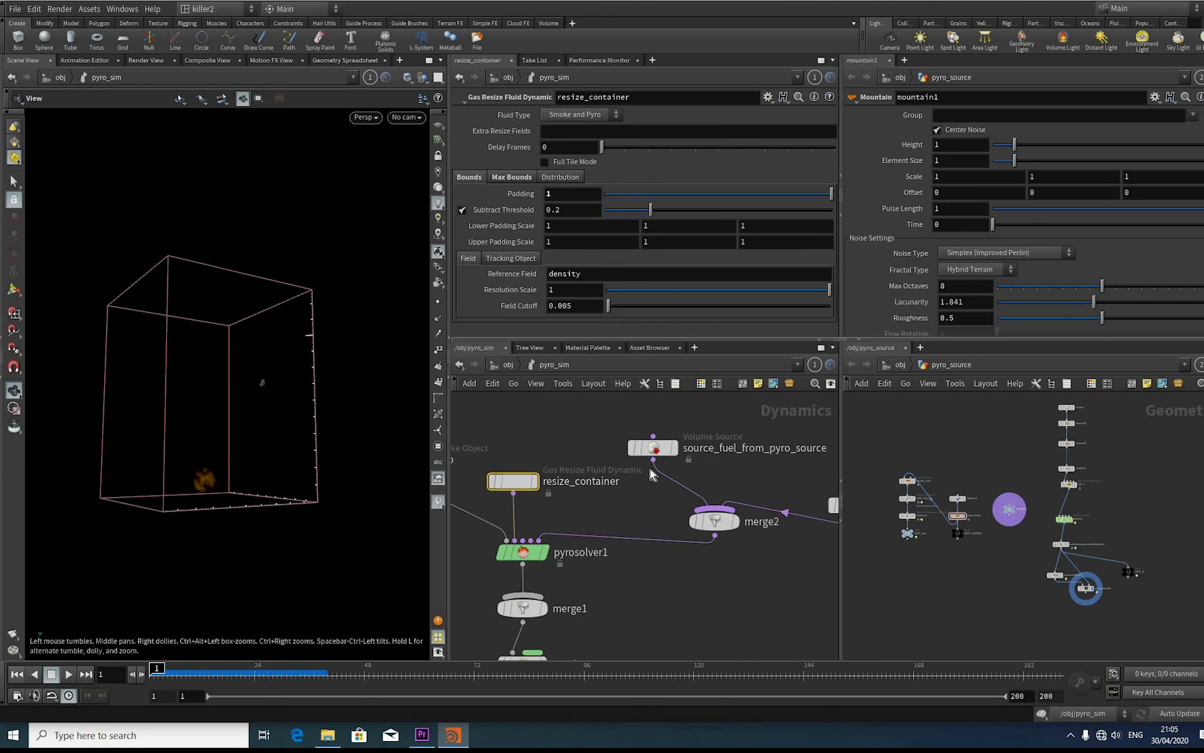
middle_click_drag(706, 494, 694, 556)
key("u")
key("i")
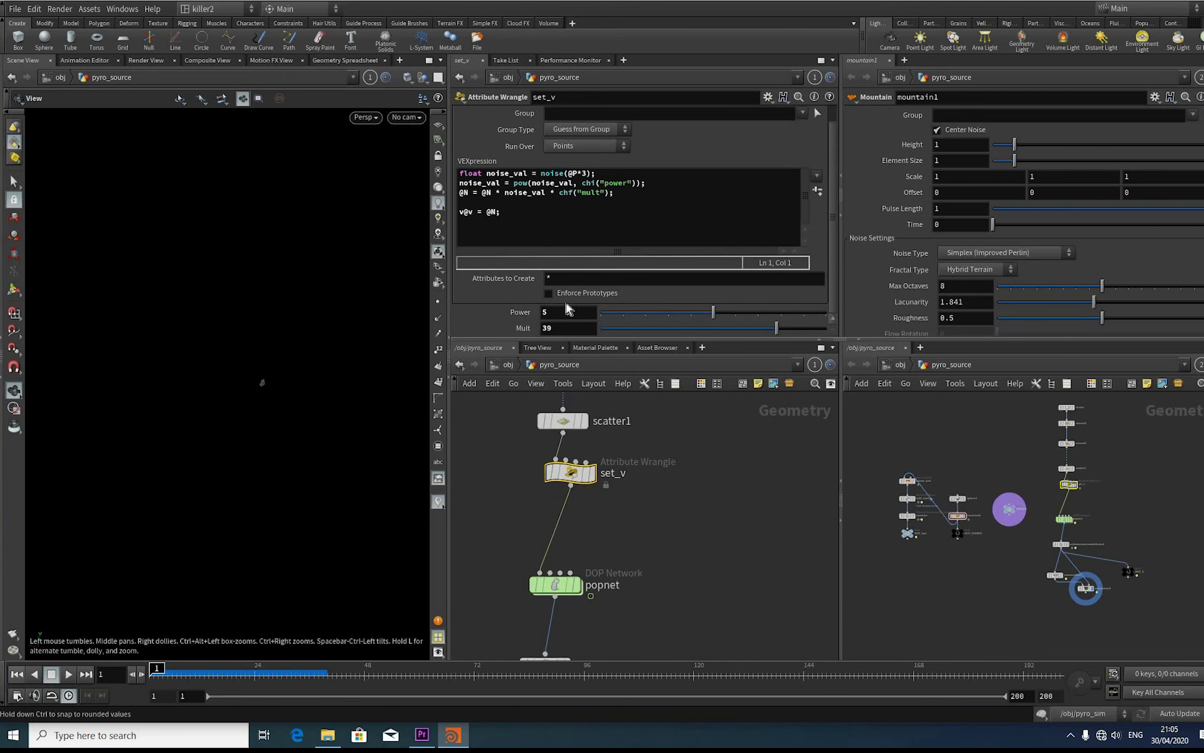
key("ctrl+z")
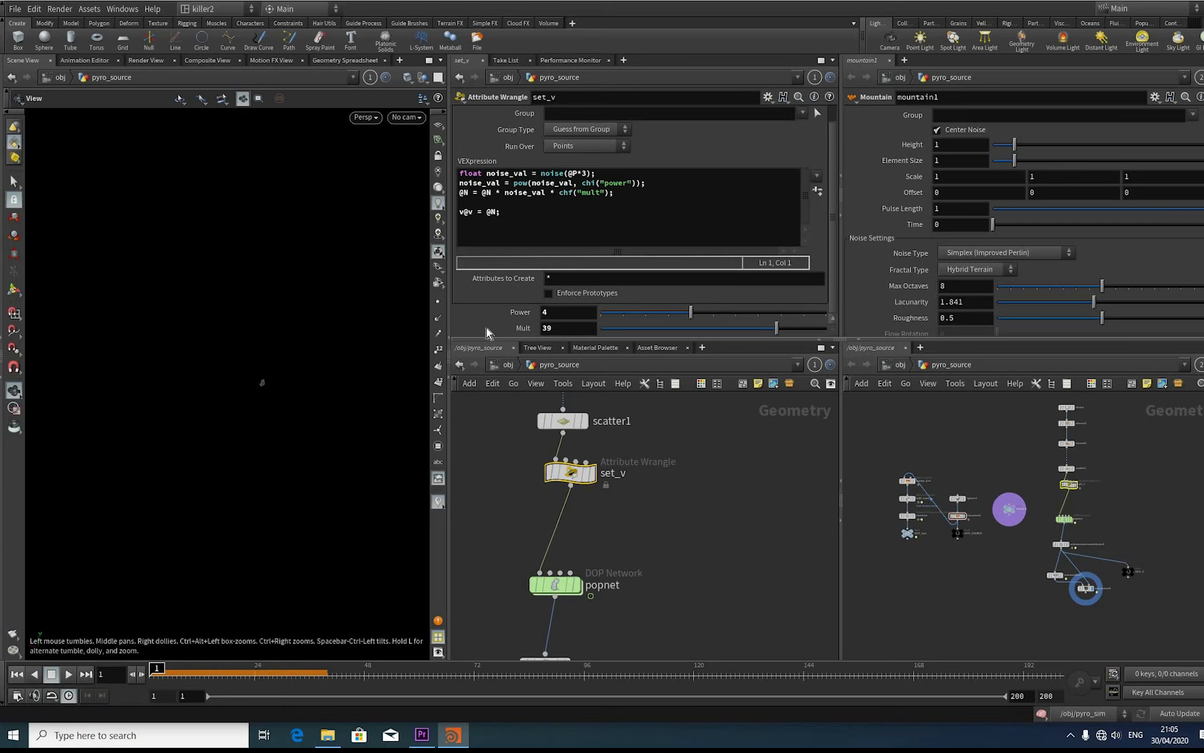
key("Tab")
type("20")
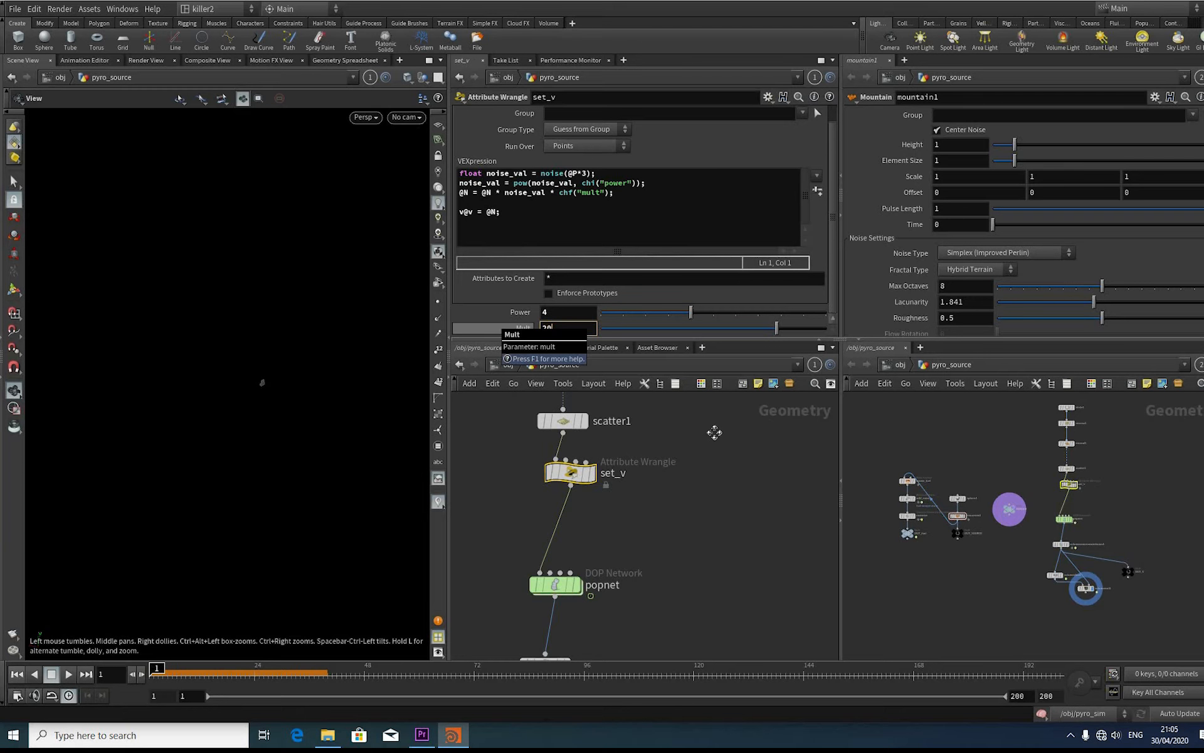
key("Return")
Step: Return to the pyro_sim network and play the simulation from the first frame to check the reduced velocity
middle_click_drag(739, 562, 747, 461)
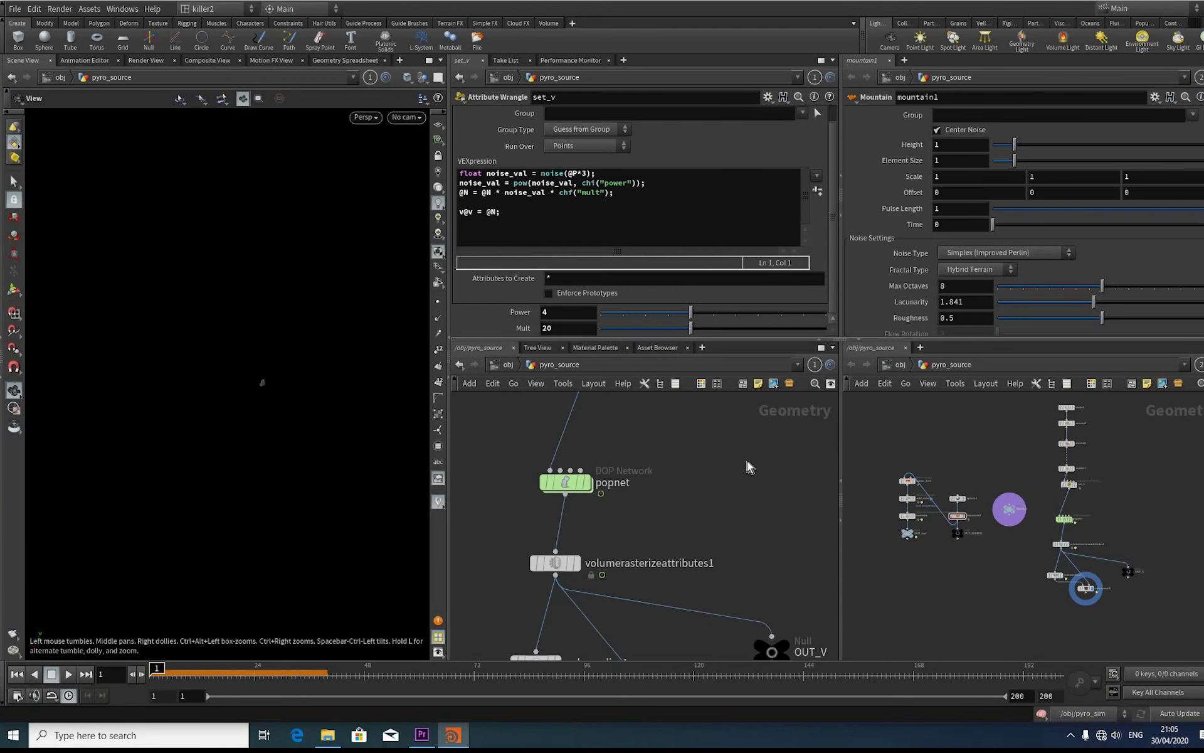
middle_click_drag(523, 573, 523, 505)
middle_click_drag(706, 554, 701, 544)
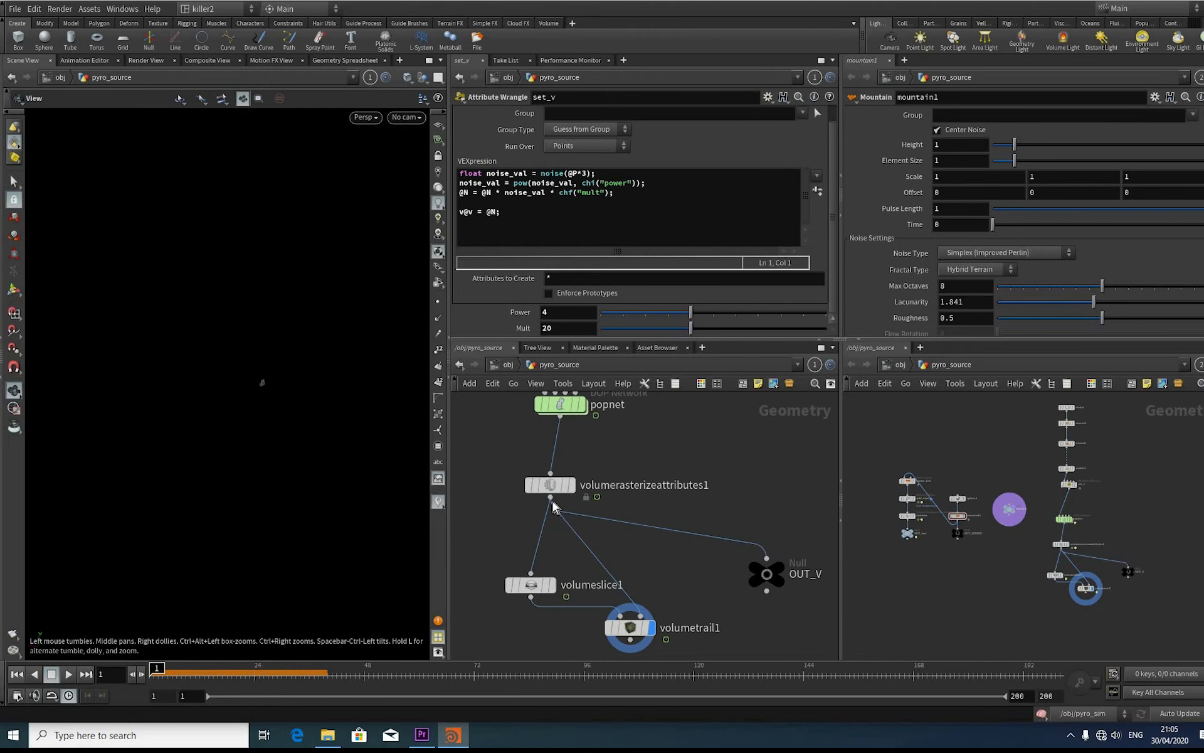
key("u")
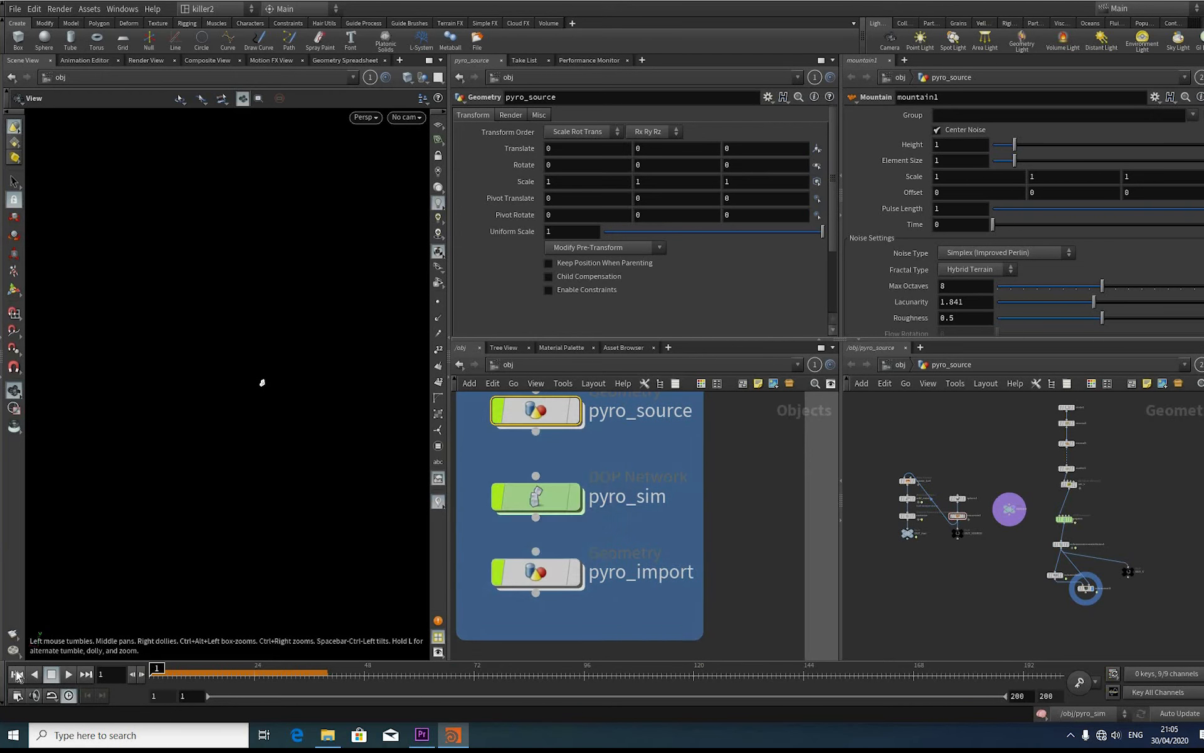
left_click(14, 672)
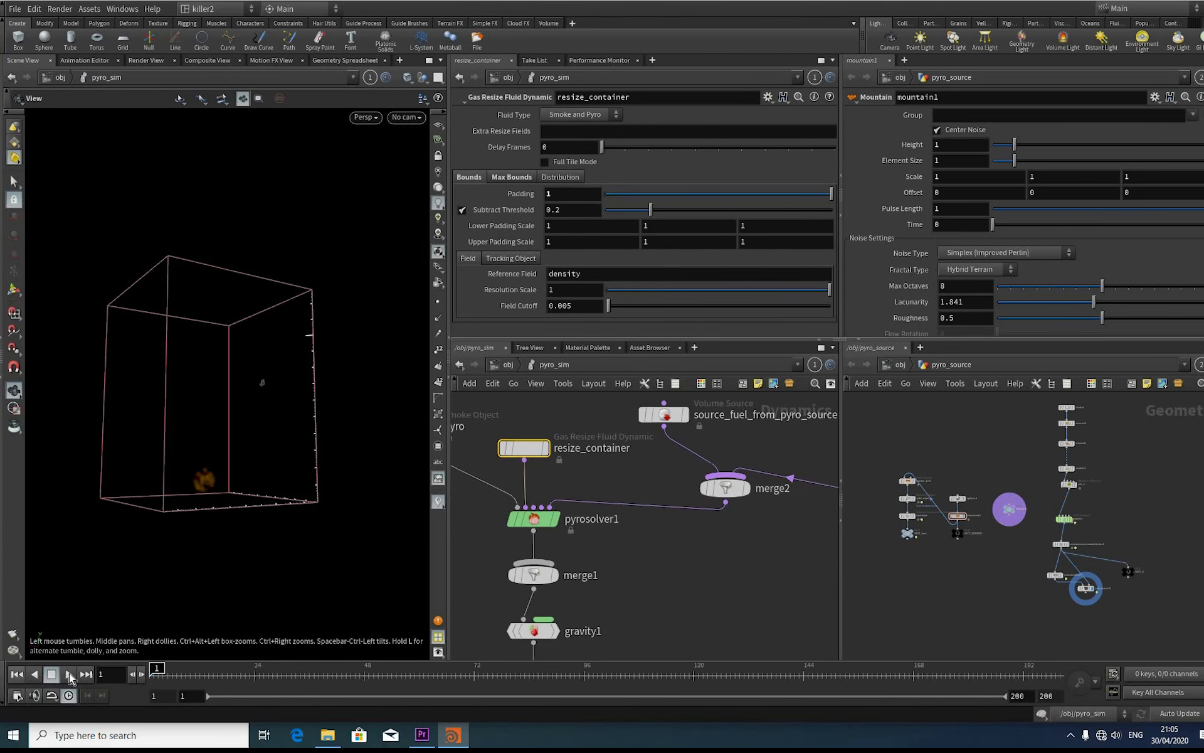
left_click(69, 673)
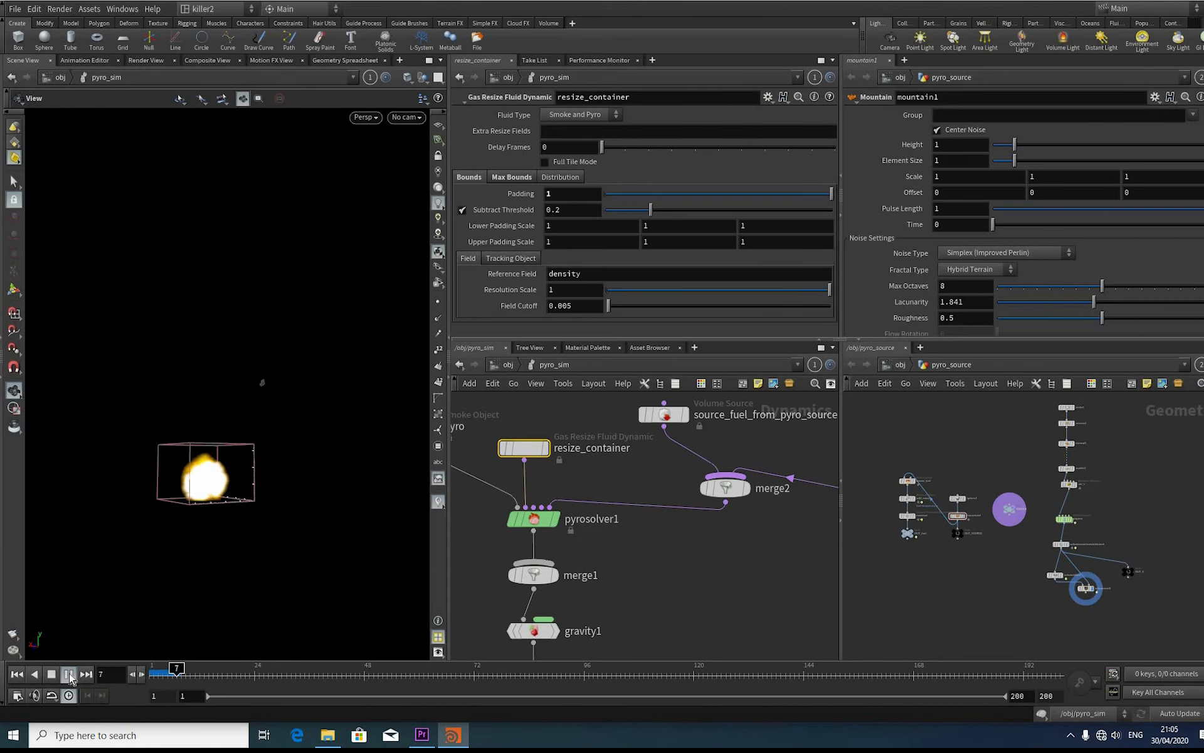
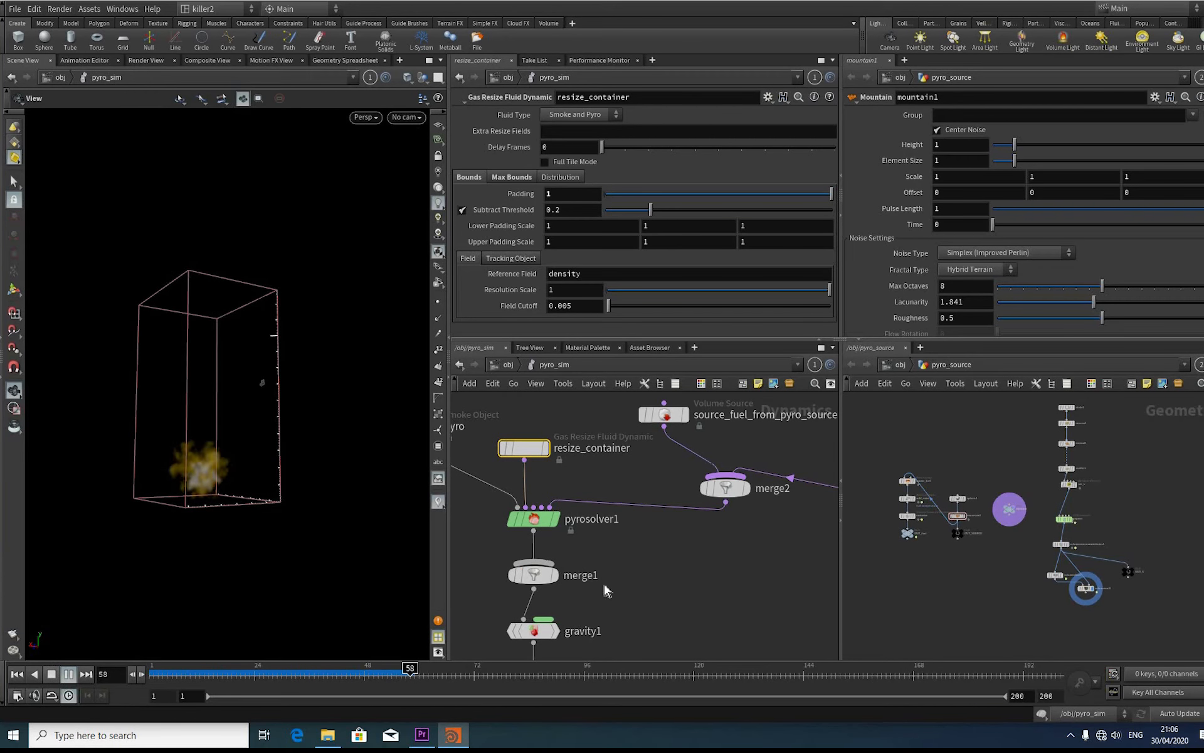
Step: Rewind to frame 1 and set the container Size of the pyro smoke object to 18, 30, 18
middle_click_drag(556, 537, 687, 564)
scroll(574, 518, "up", 5)
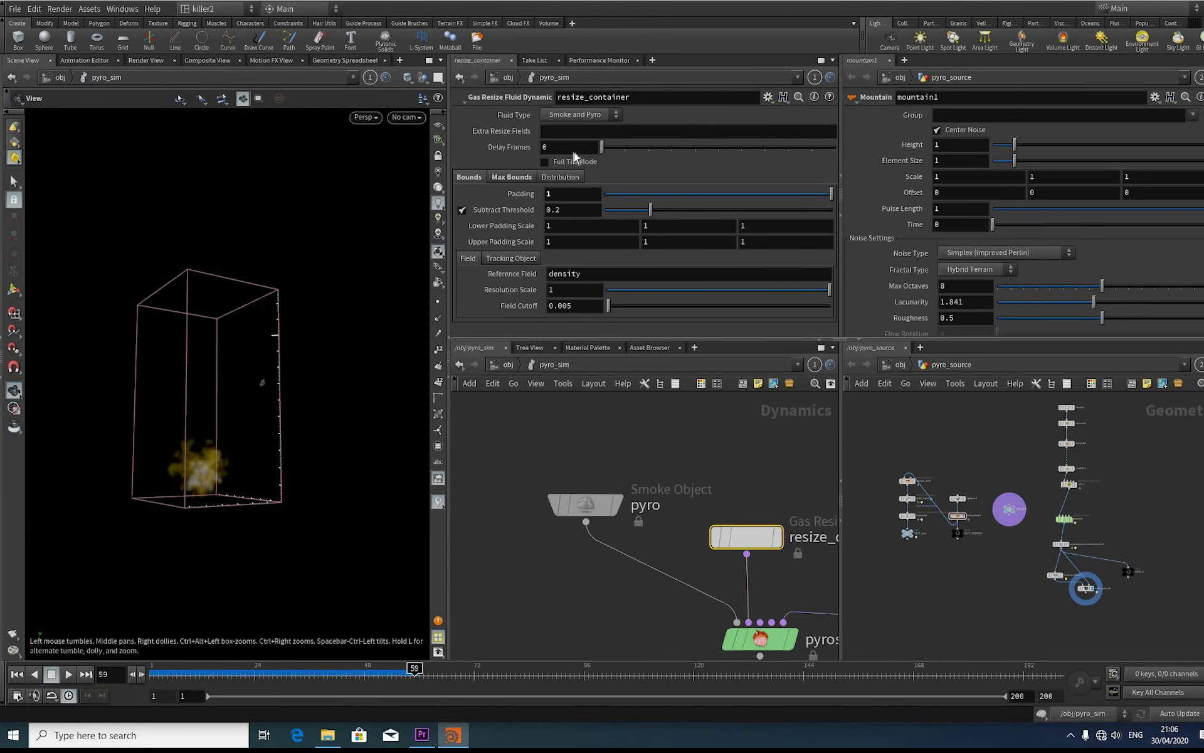
left_click(577, 514)
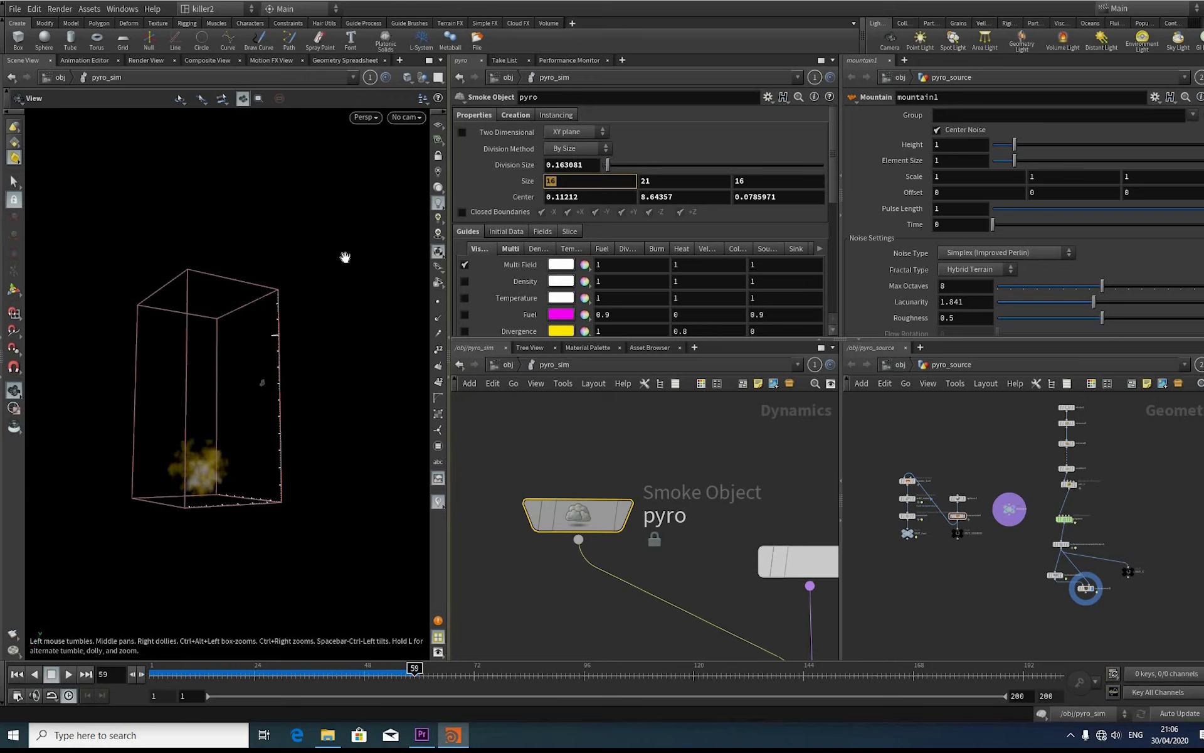
key("ctrl+Up")
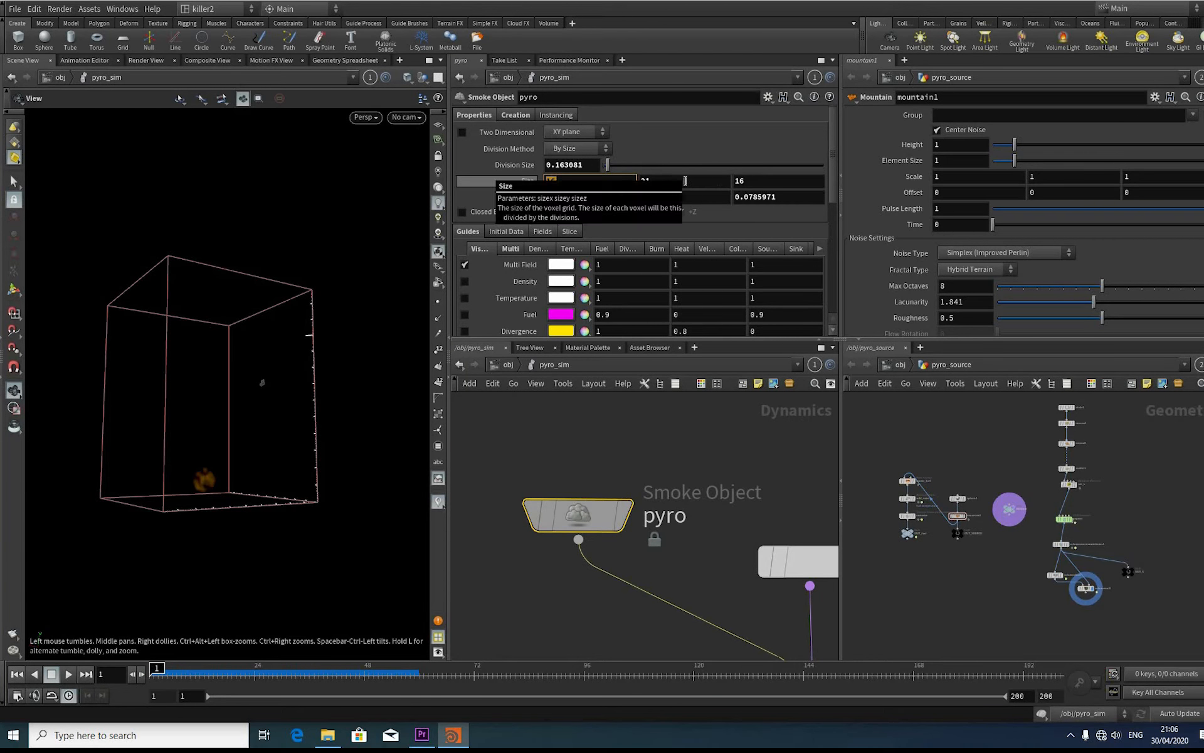
type("18")
key("Tab")
key("Tab")
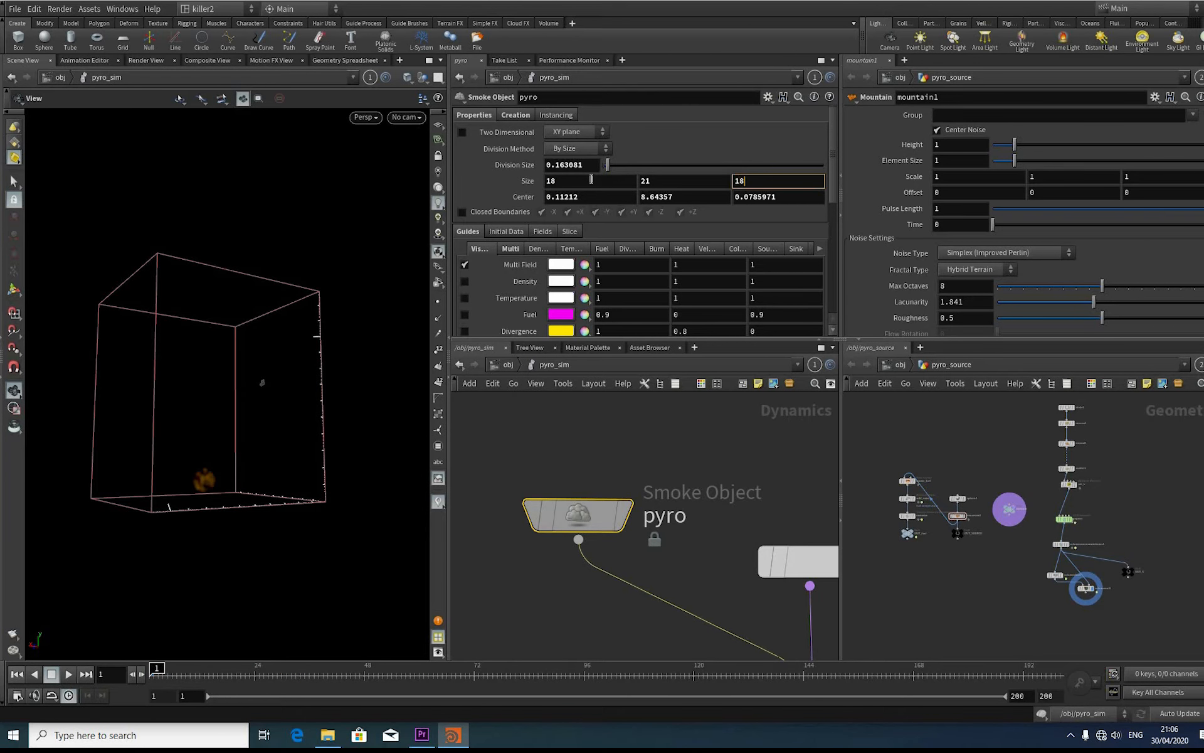
key("shift+Tab")
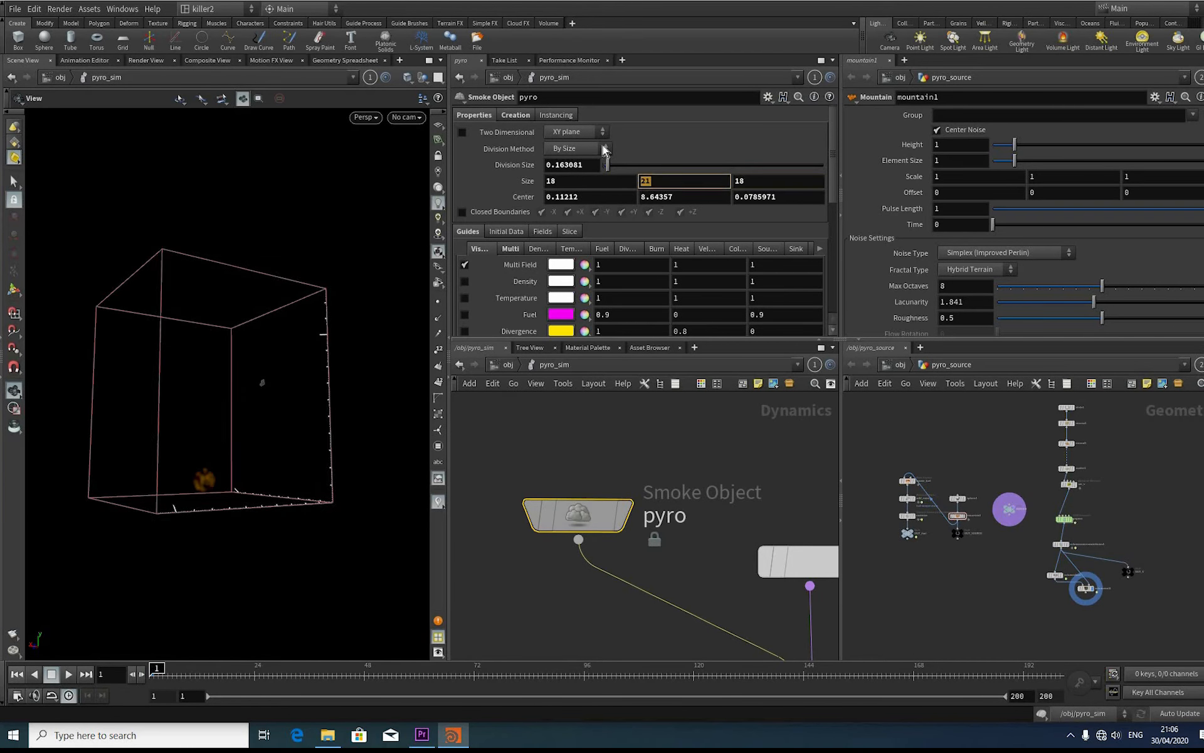
type("30")
key("Return")
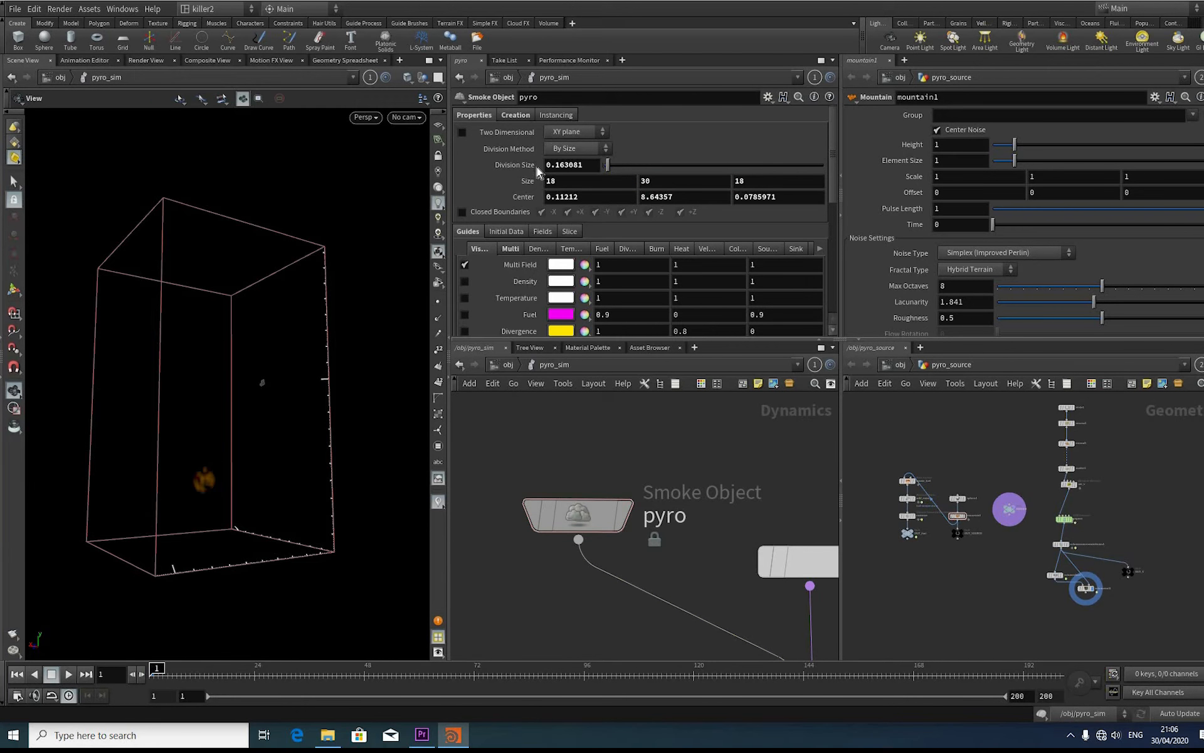
Step: Change the Division Method of the pyro smoke object to Max Axis
left_click(564, 148)
key("Down")
key("Down")
key("Return")
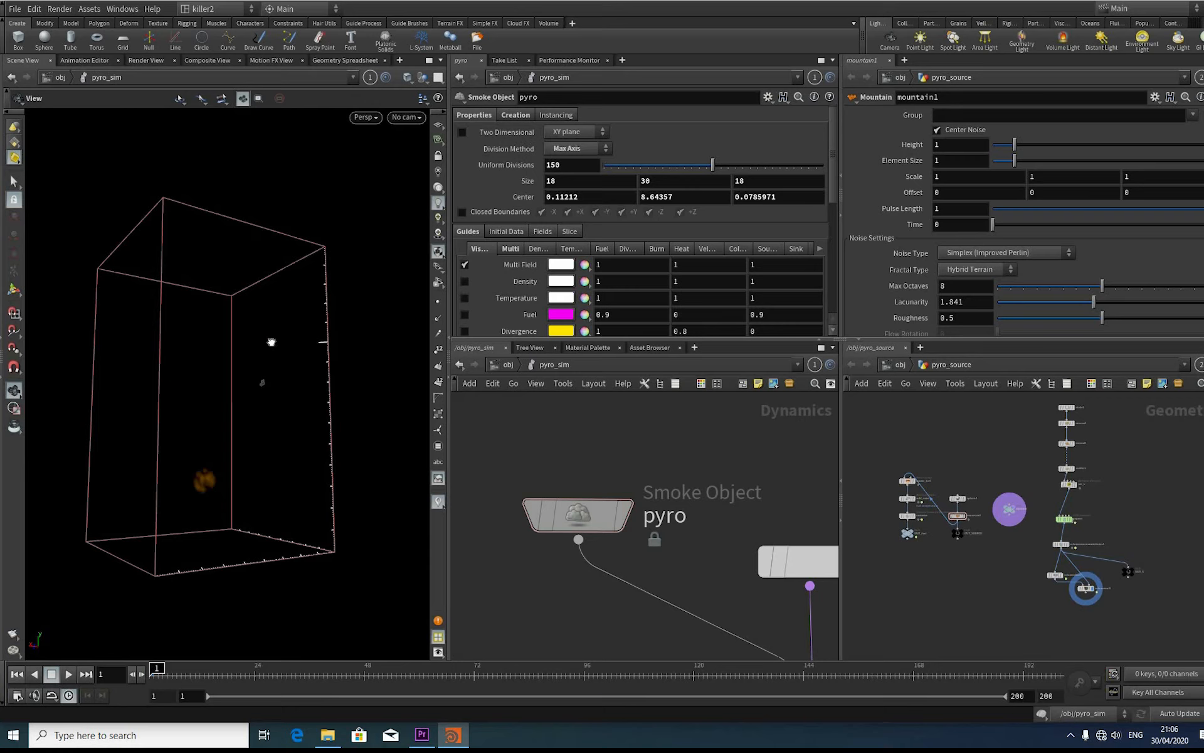
Step: Play the simulation with the larger container, rewind to the first frame and play it again
left_click_drag(276, 346, 331, 337)
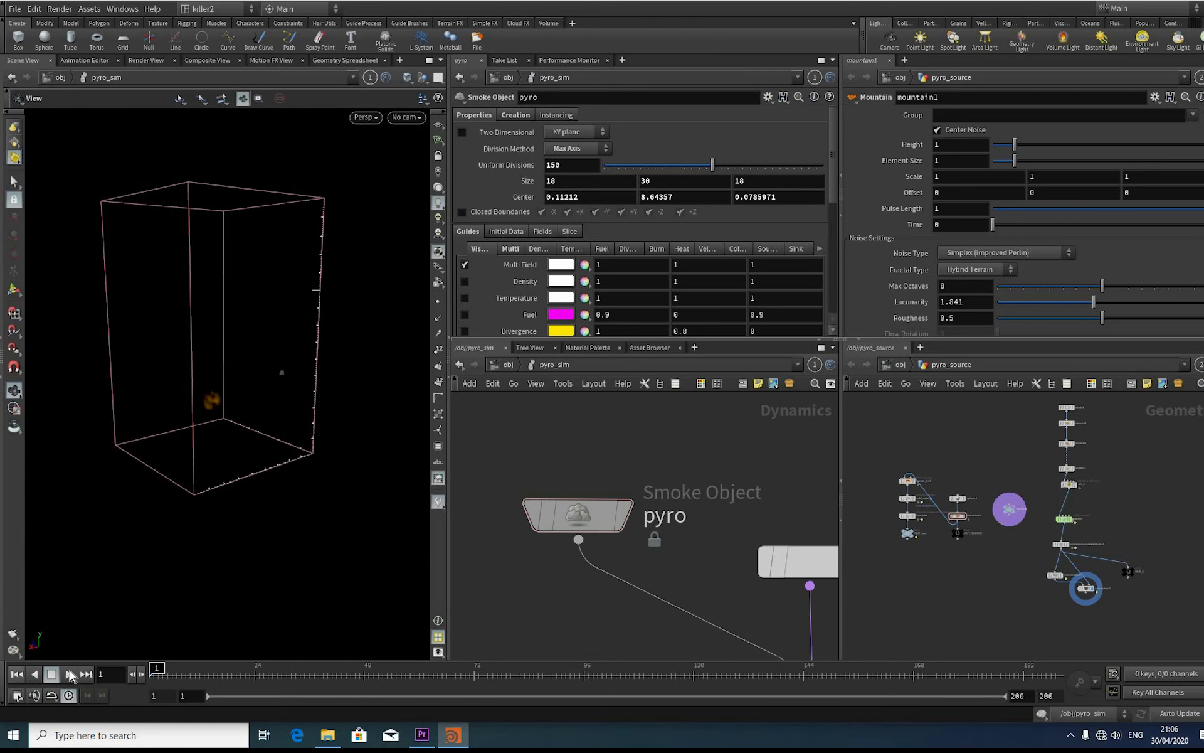
left_click(70, 675)
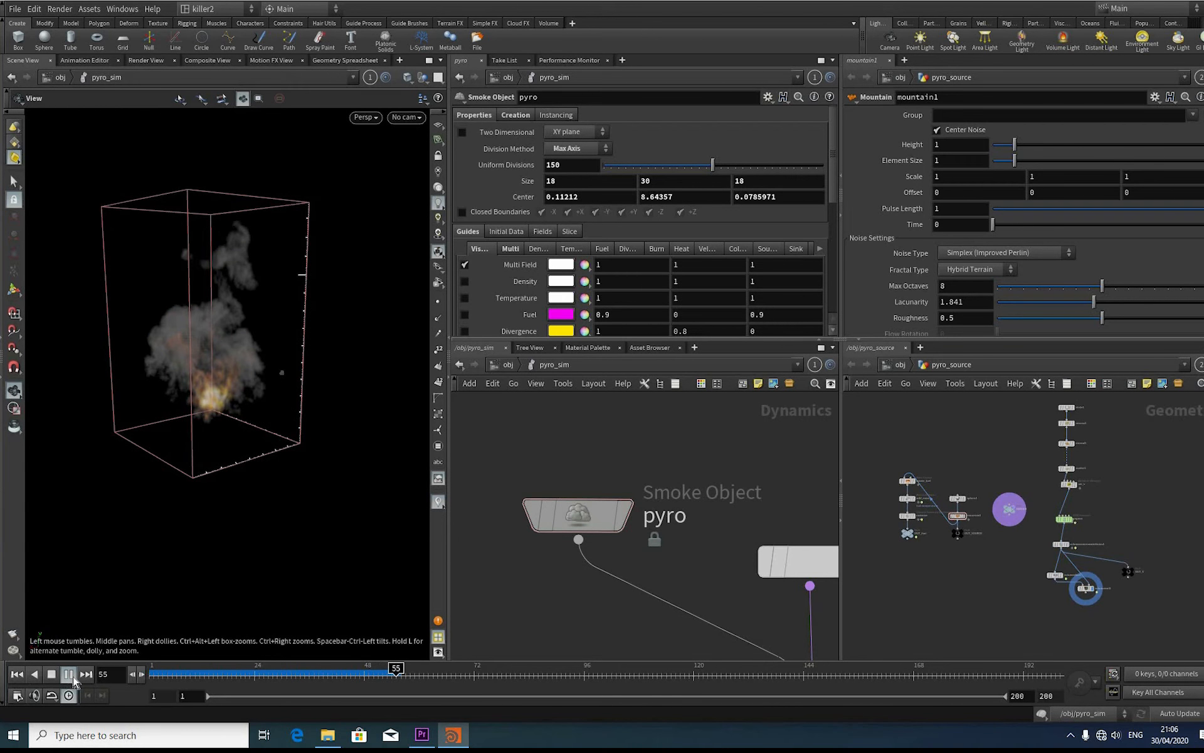
left_click(70, 677)
left_click(17, 676)
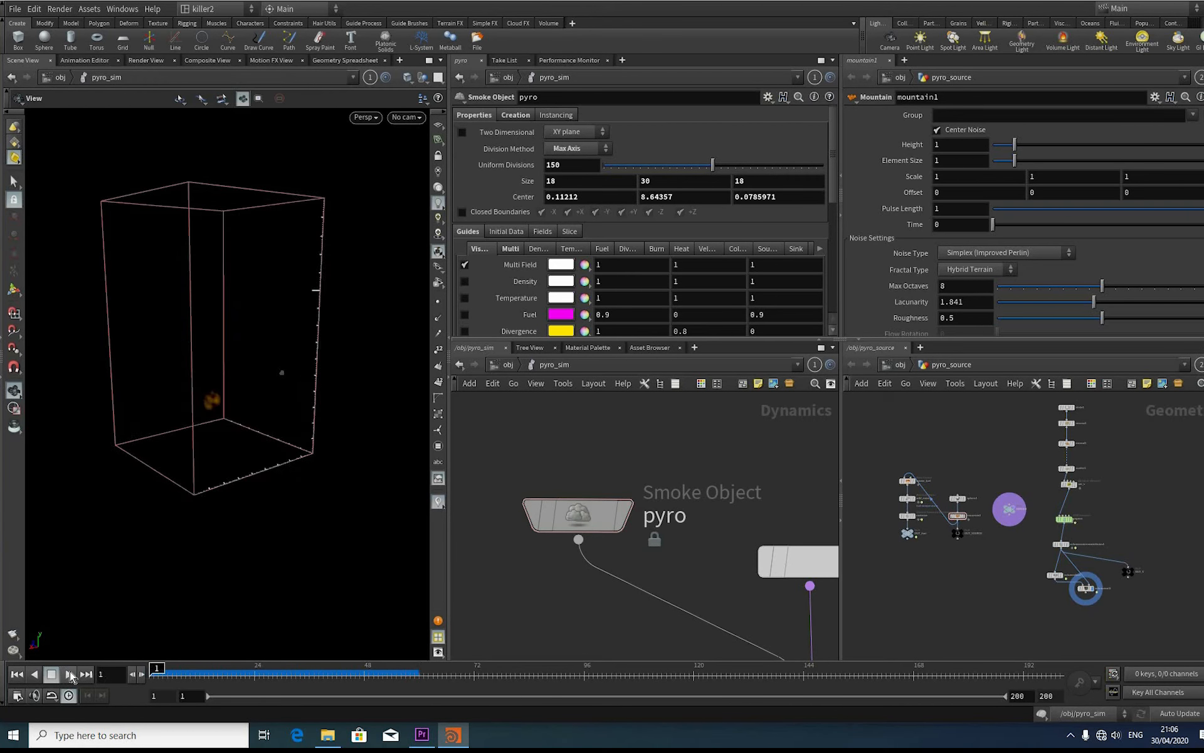
left_click(70, 675)
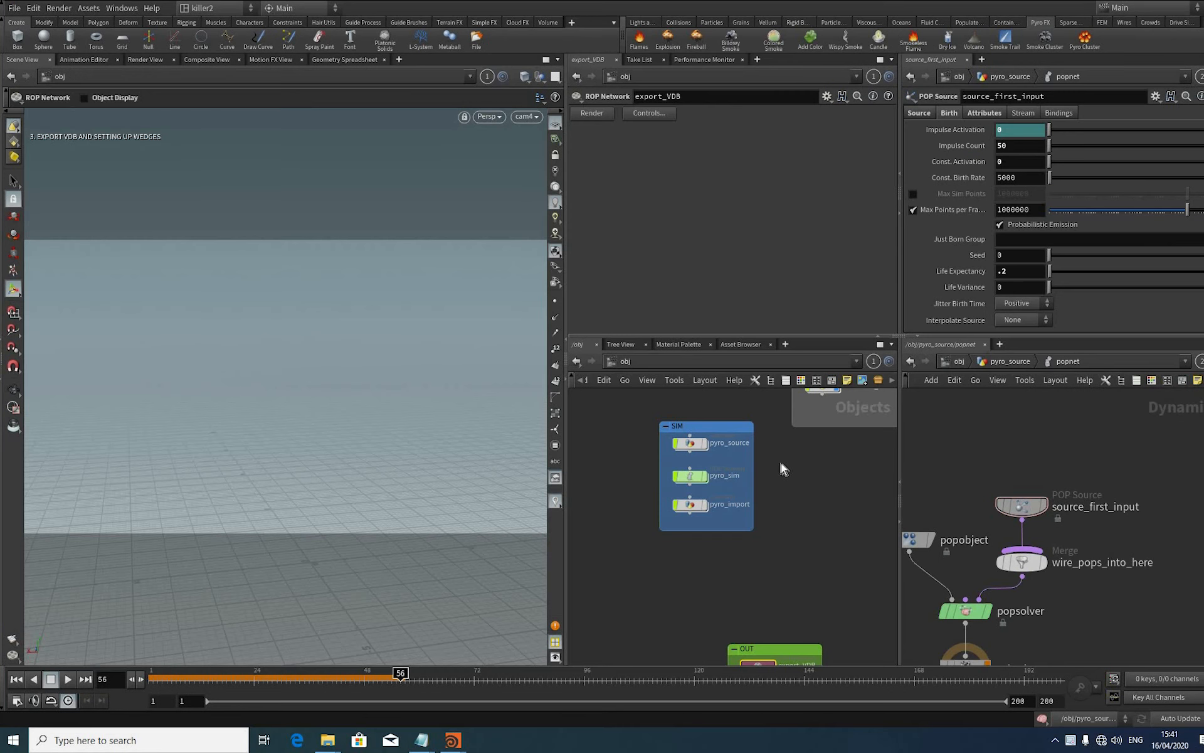
Step: Go inside the pyro_import network and add a Convert VDB node fed by import_pyrofields
scroll(783, 469, "up", 3)
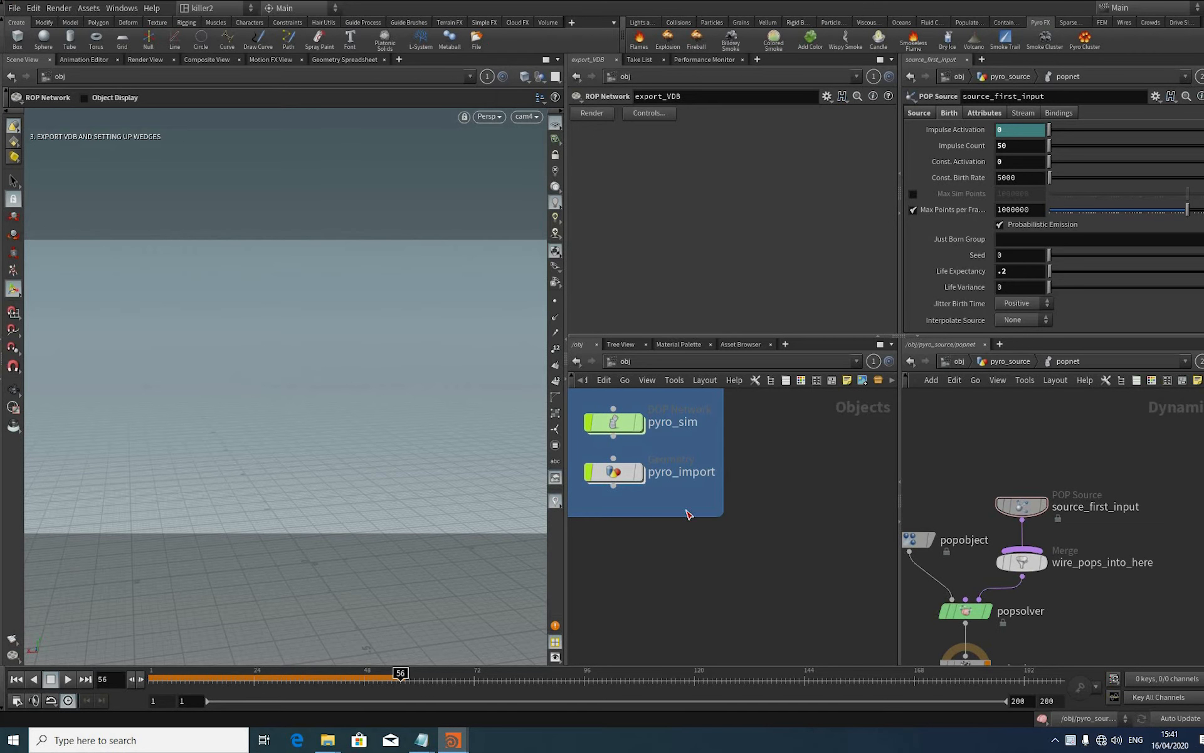
middle_click_drag(651, 474, 718, 502)
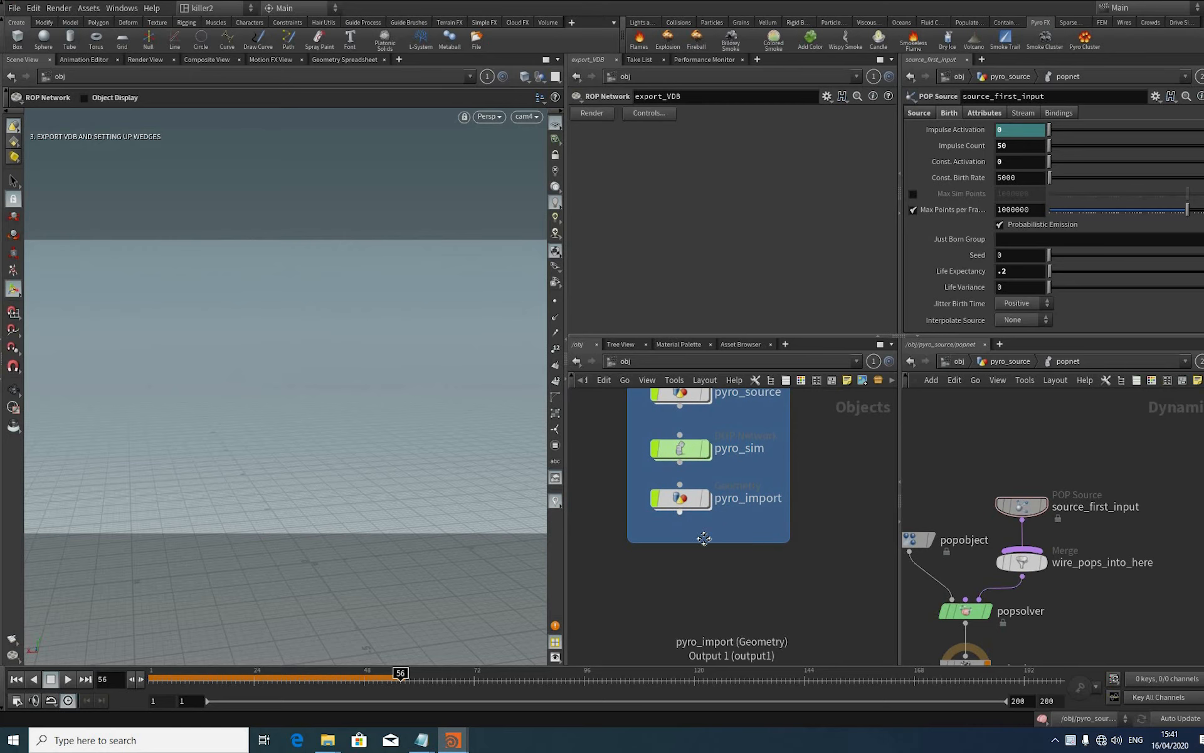
mouse_move(700, 529)
double_click(687, 500)
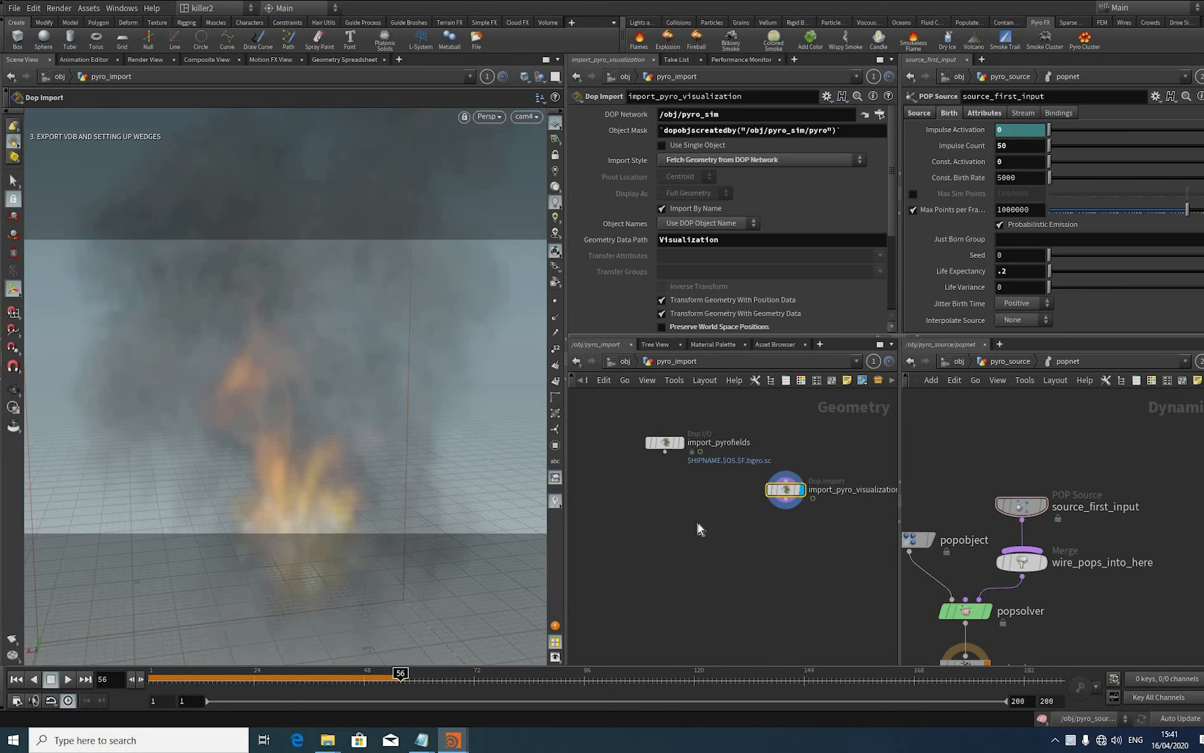
key("Tab")
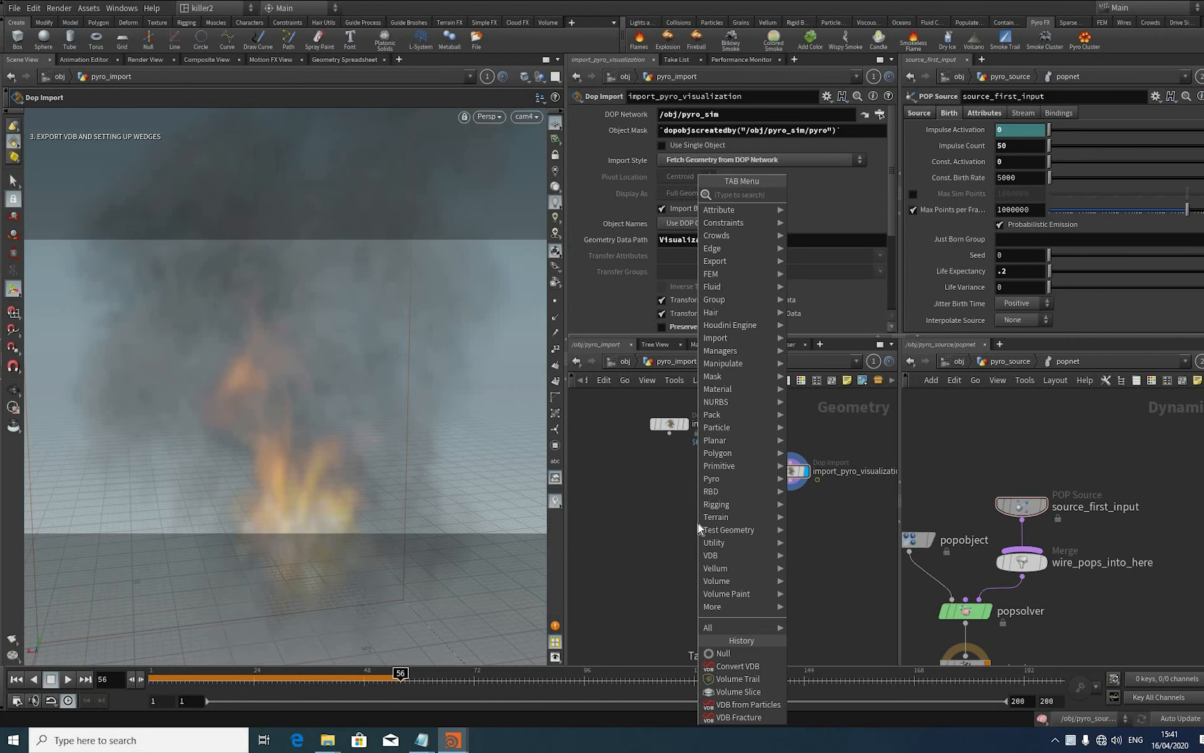
type("co")
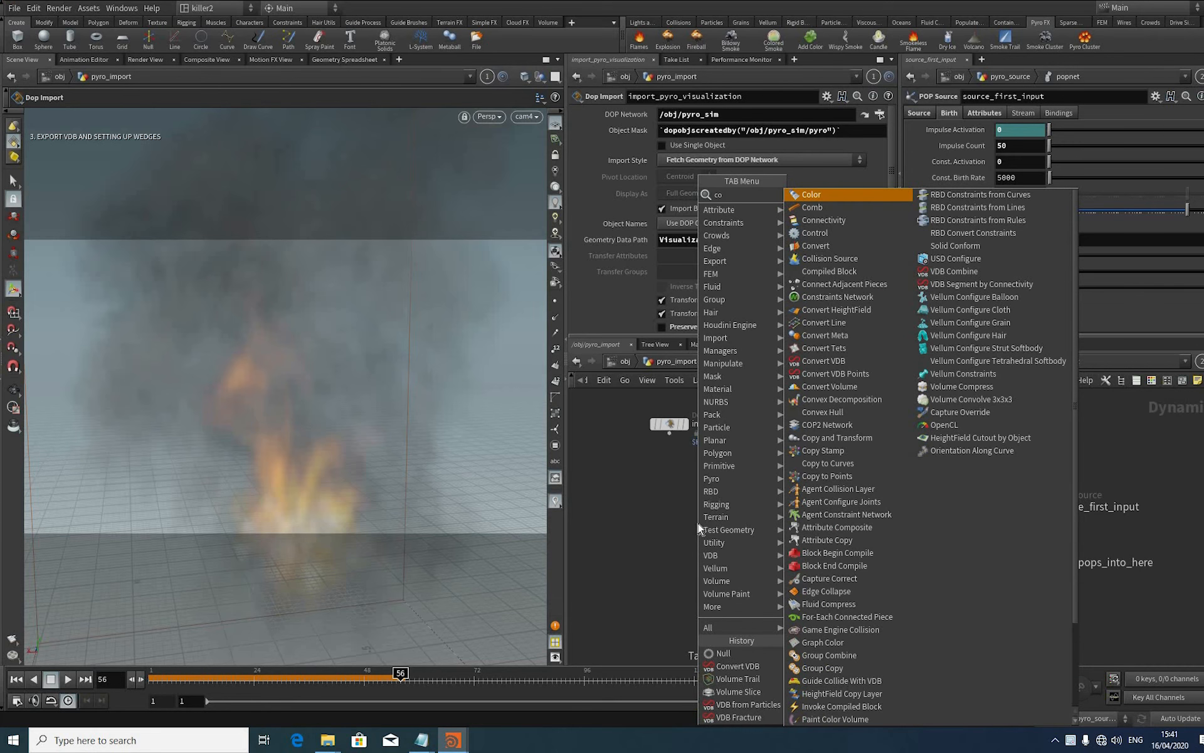
type("nv")
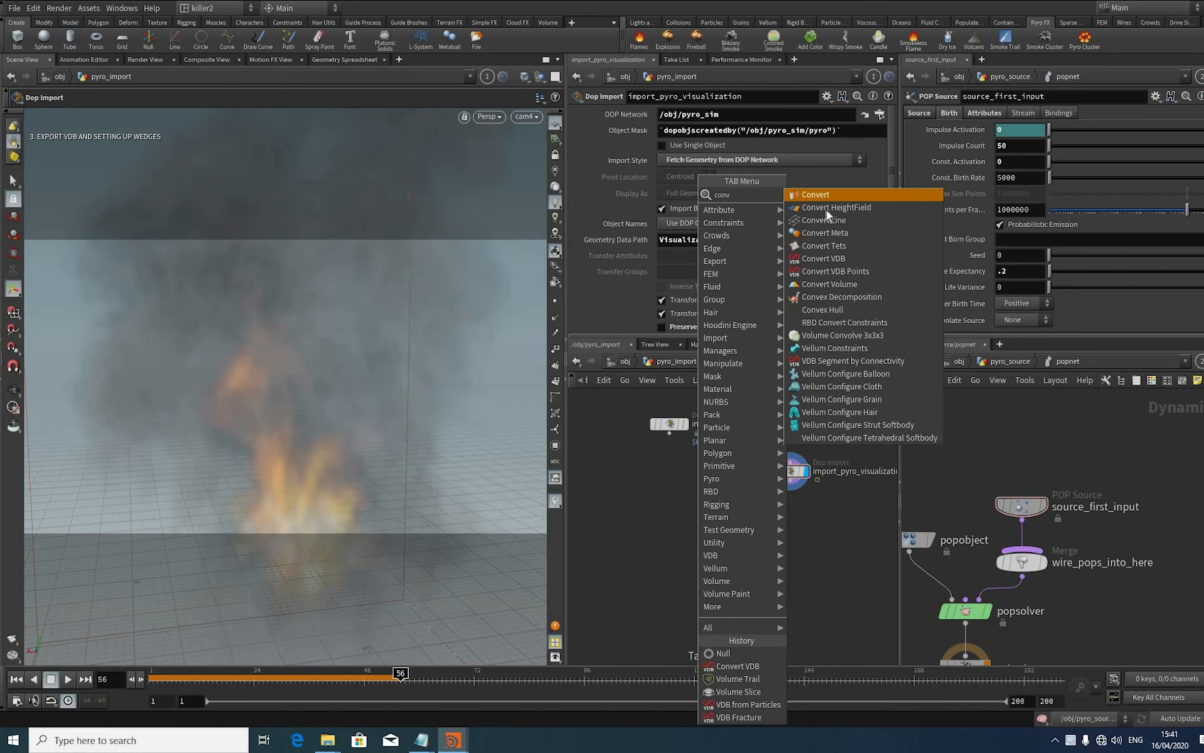
type("d")
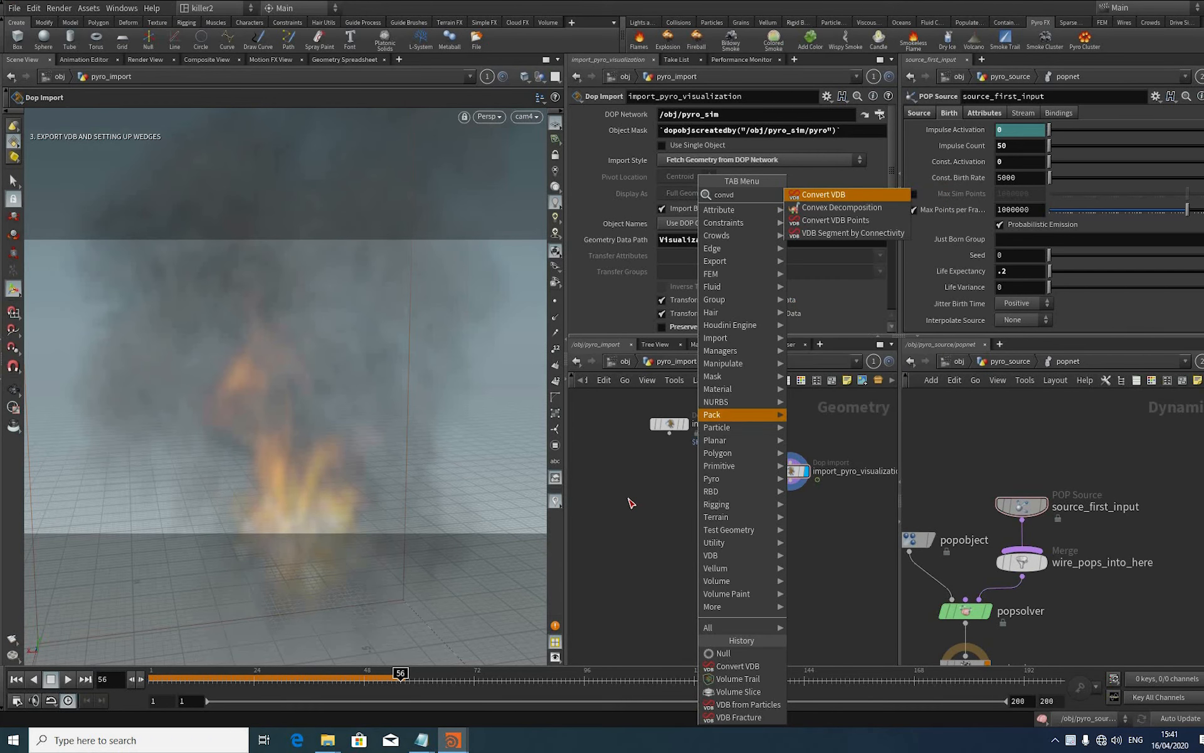
key("Return")
left_click(647, 513)
left_click_drag(670, 433, 639, 504)
Step: Set Convert To to VDB on the convertvdb1 node and add the density, fuel and heat fields to its Group
left_click(677, 130)
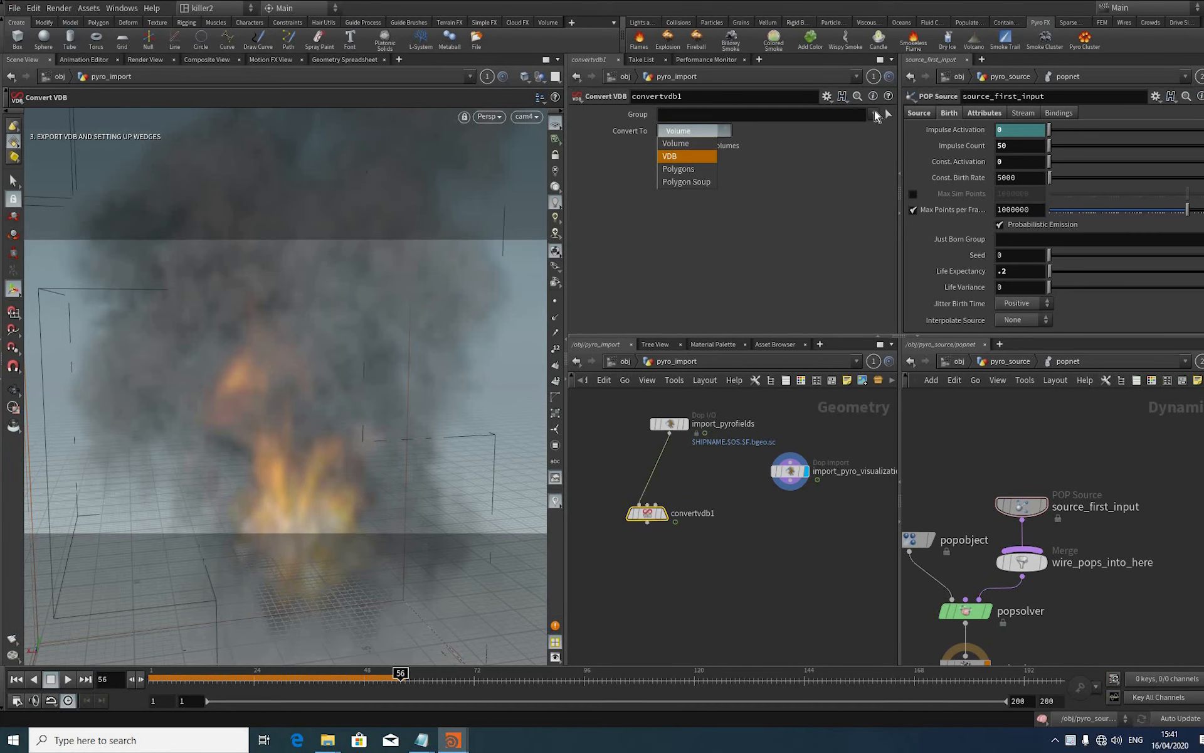
left_click(681, 147)
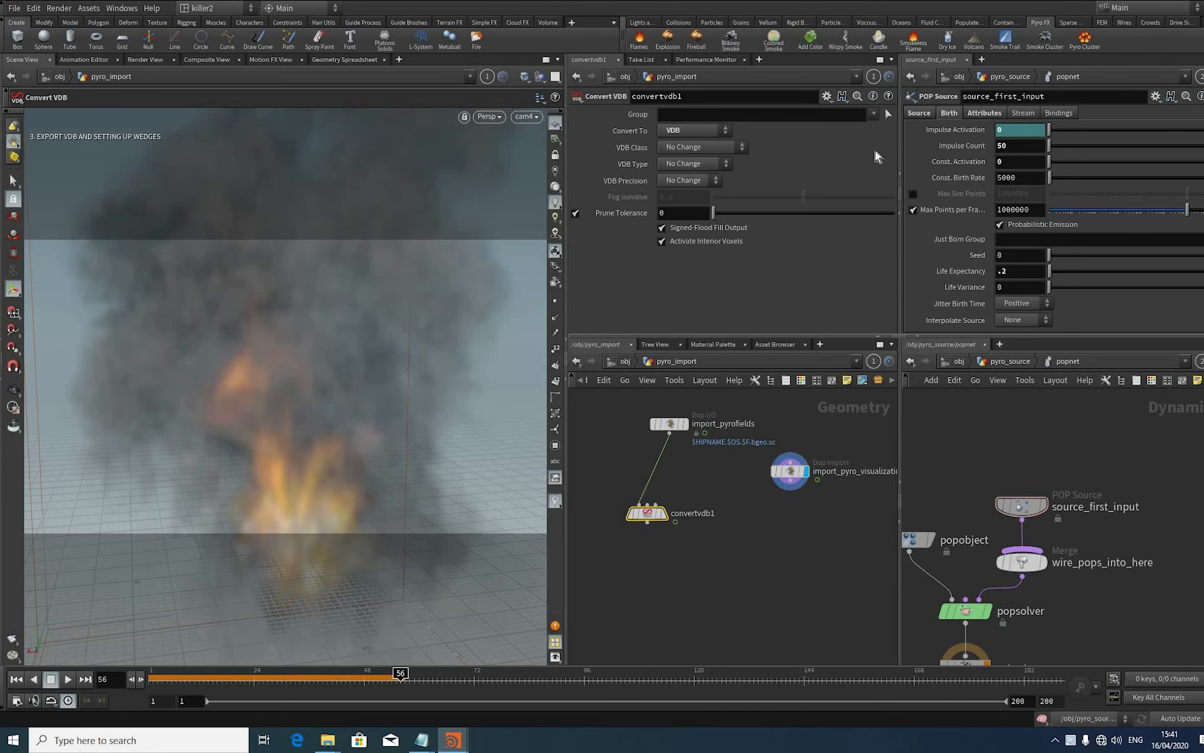
left_click(873, 114)
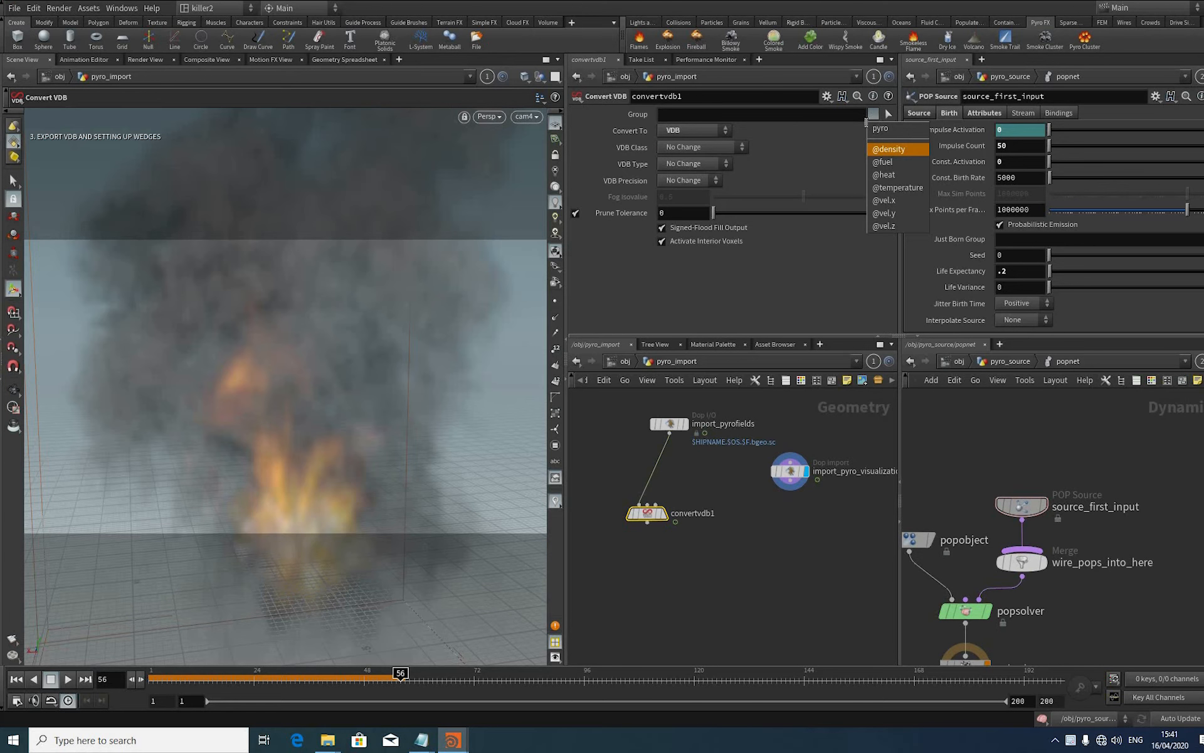
left_click(889, 149)
left_click(873, 113)
left_click(882, 162)
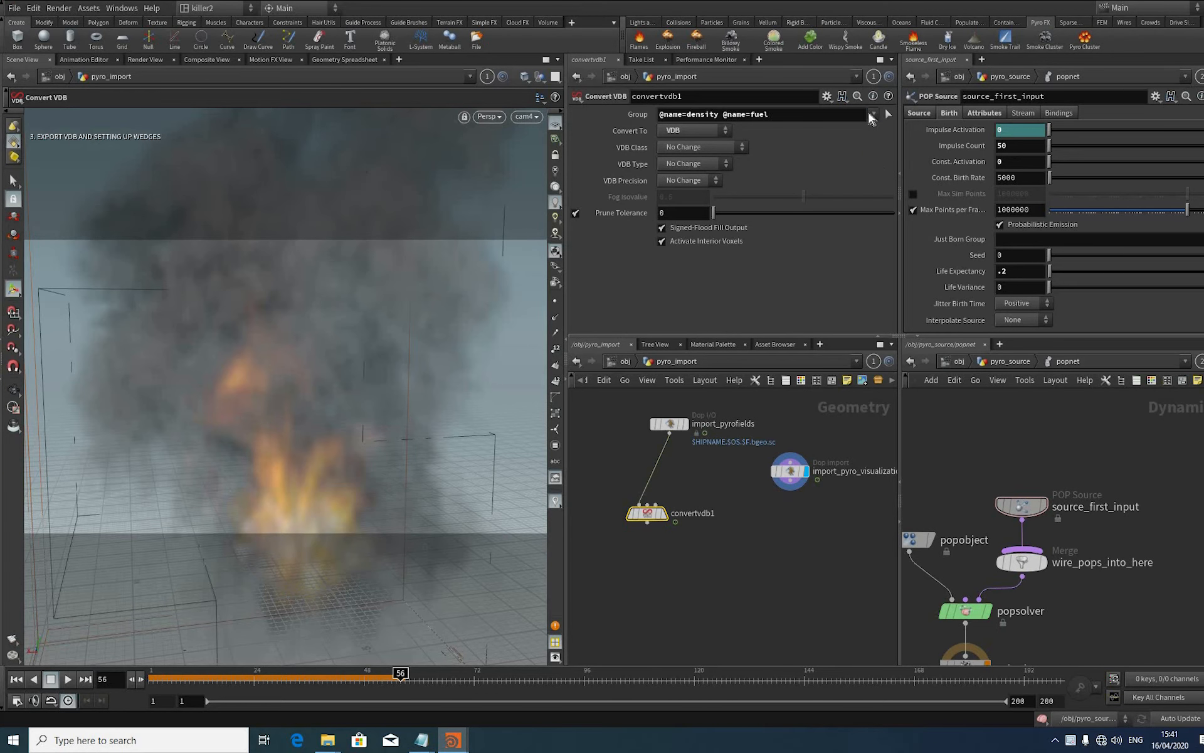
left_click(874, 113)
left_click(883, 175)
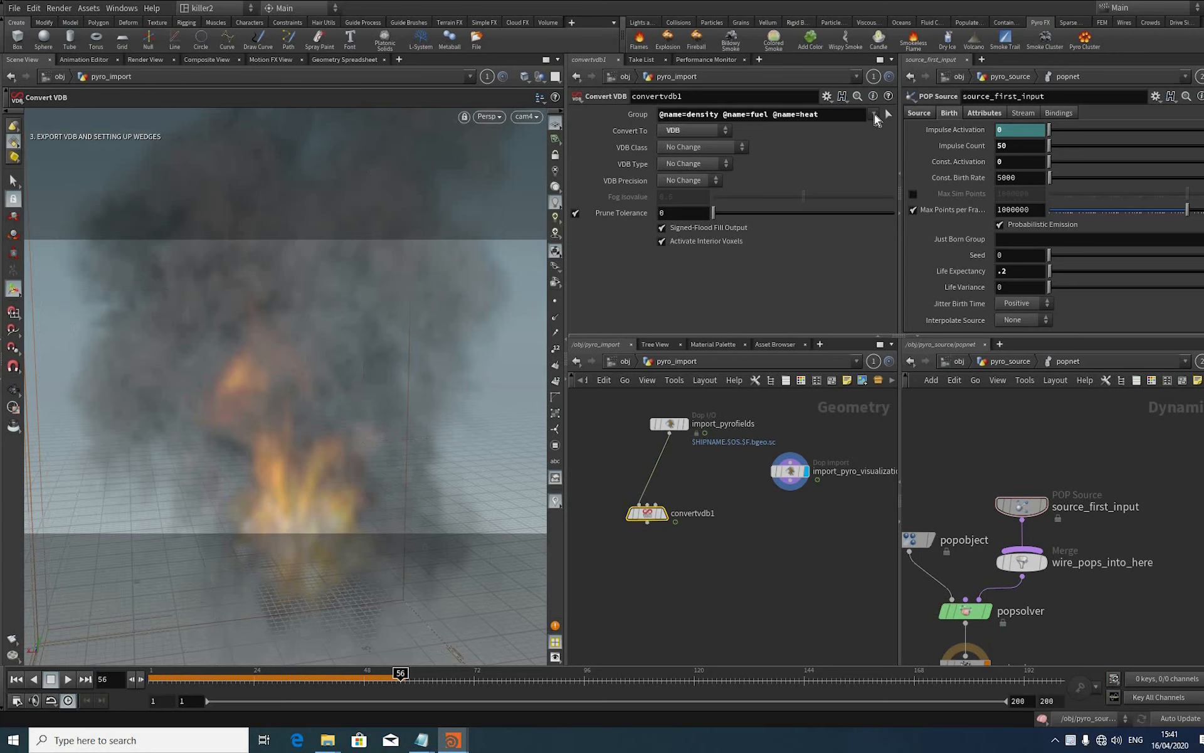
Step: Add the temperature, vel.x, vel.y and vel.z fields to the Group of convertvdb1
left_click(874, 114)
left_click(881, 188)
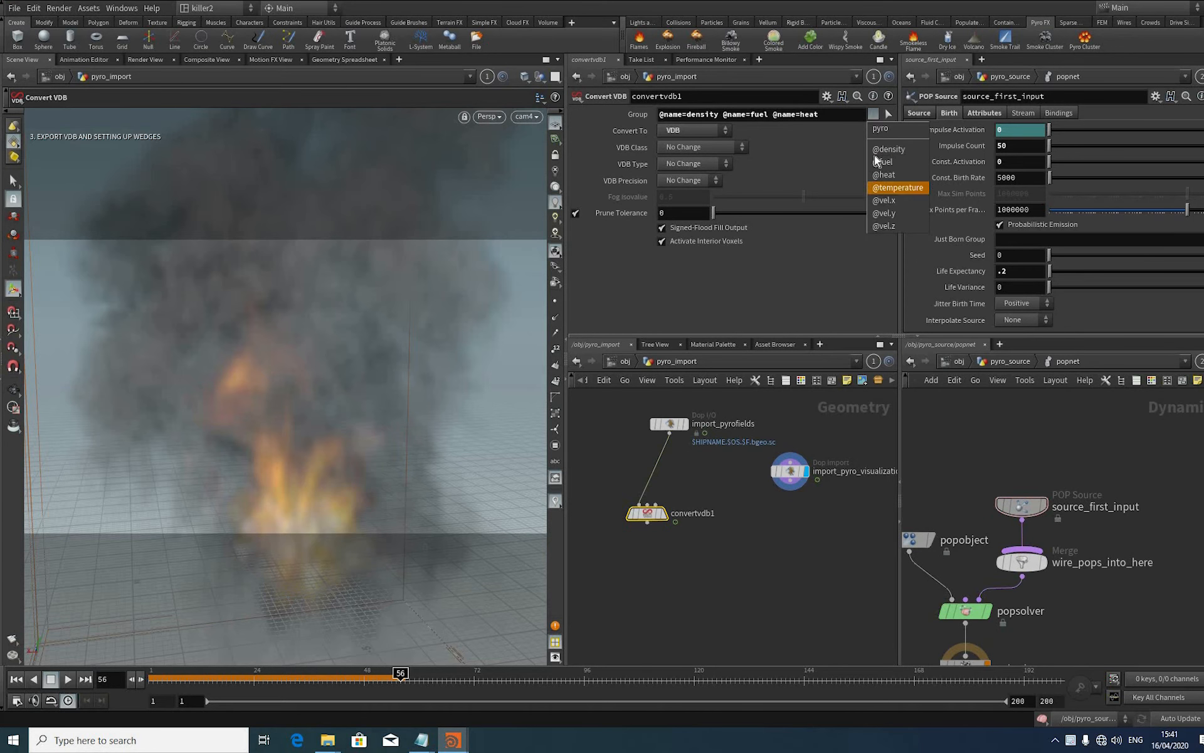
left_click(879, 211)
left_click(874, 115)
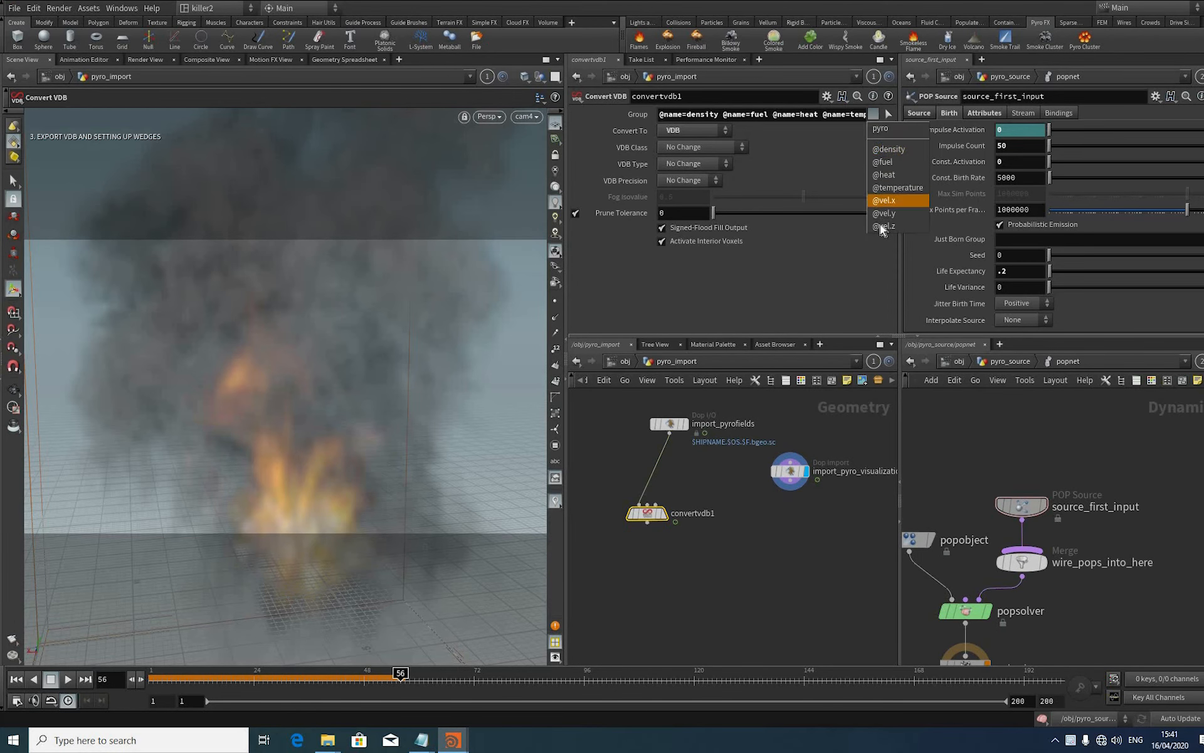
left_click(883, 214)
left_click(873, 114)
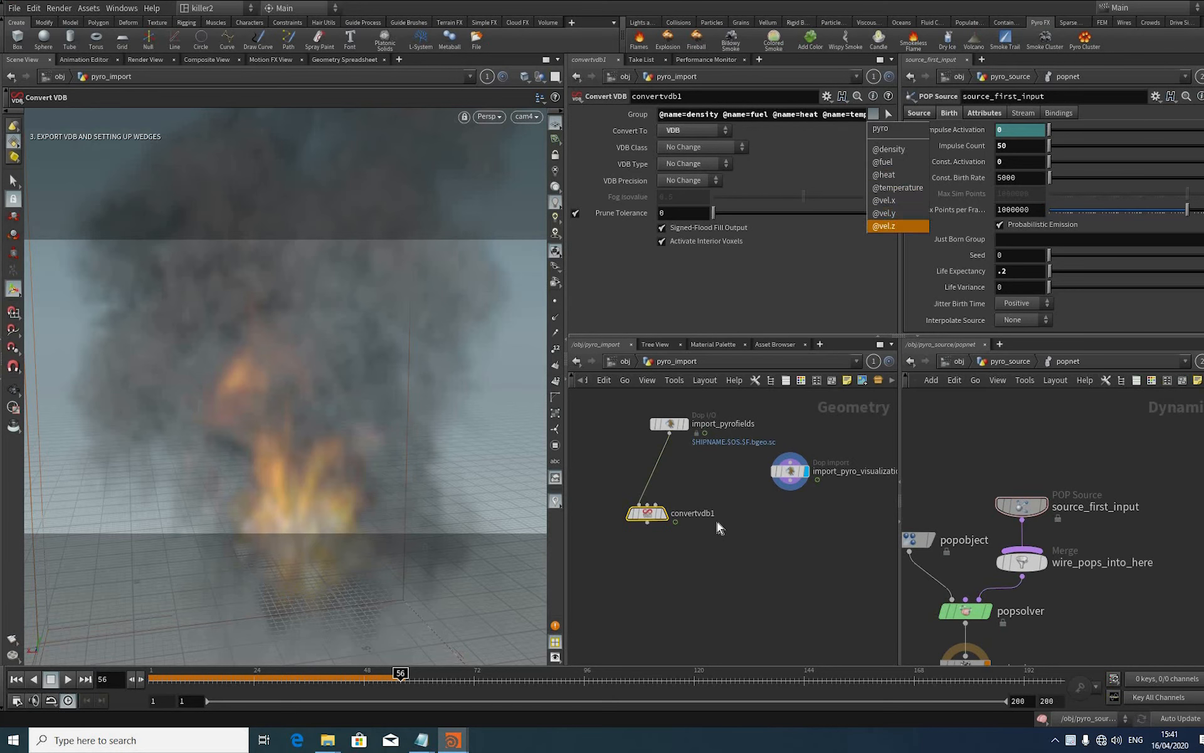
left_click(717, 522)
Step: Add a Null node below convertvdb1, wired to its output
scroll(717, 521, "up", 3)
key("Tab")
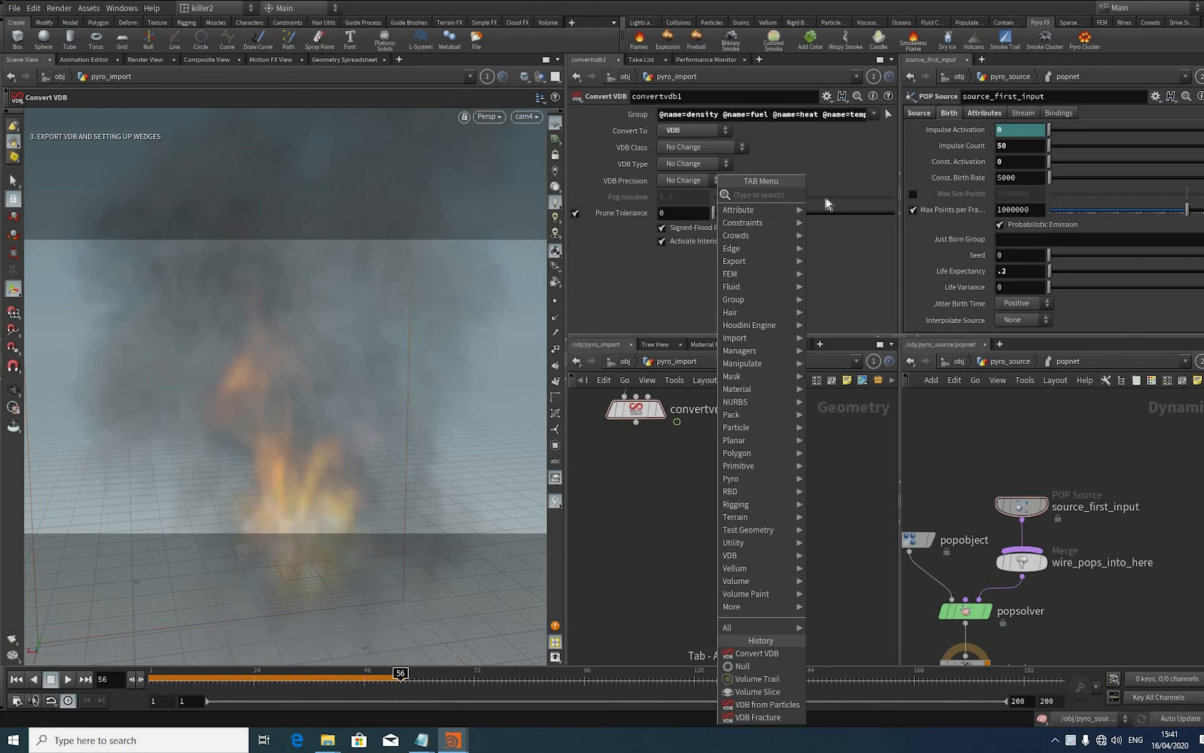
type("nul")
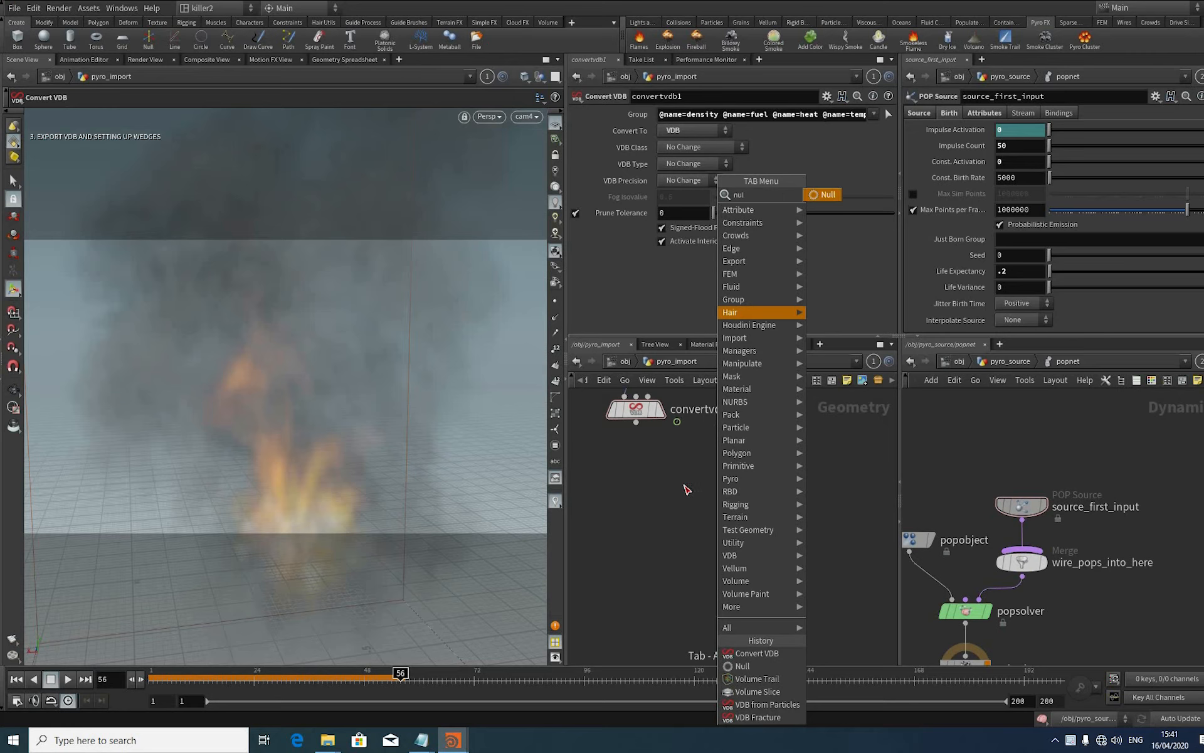
key("Return")
left_click(673, 498)
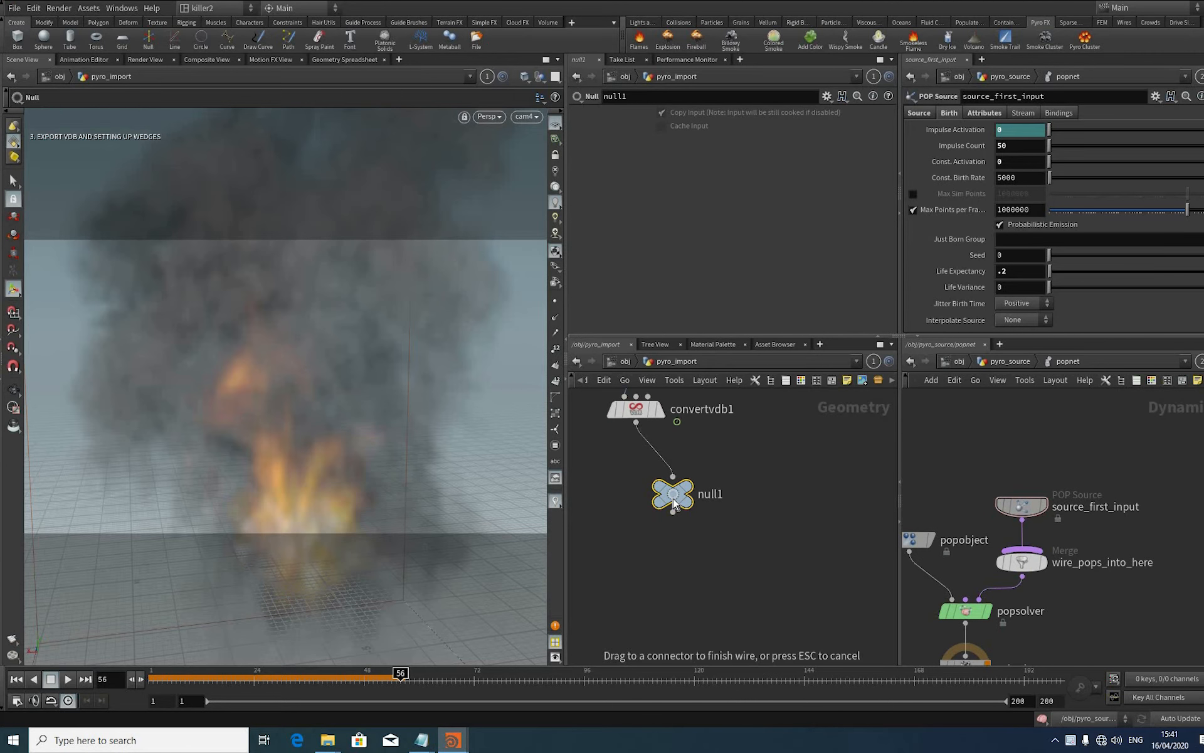
Step: Rename the null node to OUT_VDB and colour it black
key("F2")
key("shift+Left")
key("shift+Left")
key("shift+Left")
key("shift+Left")
key("shift+Left")
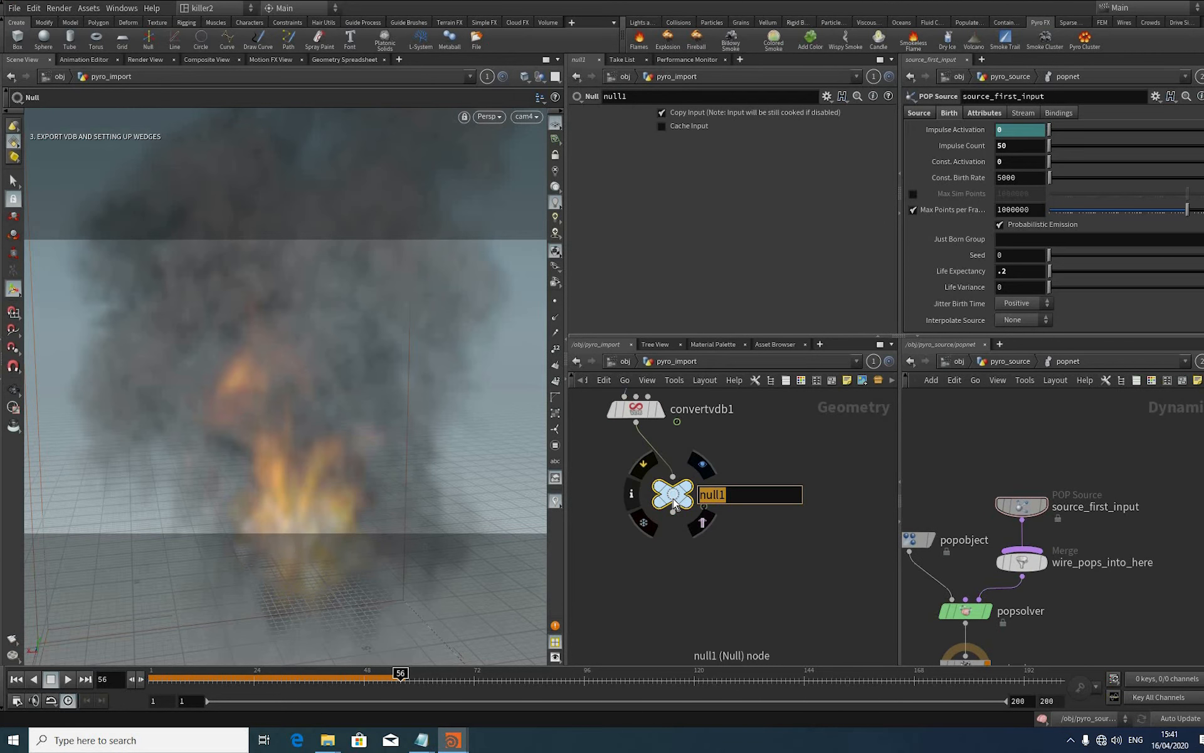
type("OUT_VDB")
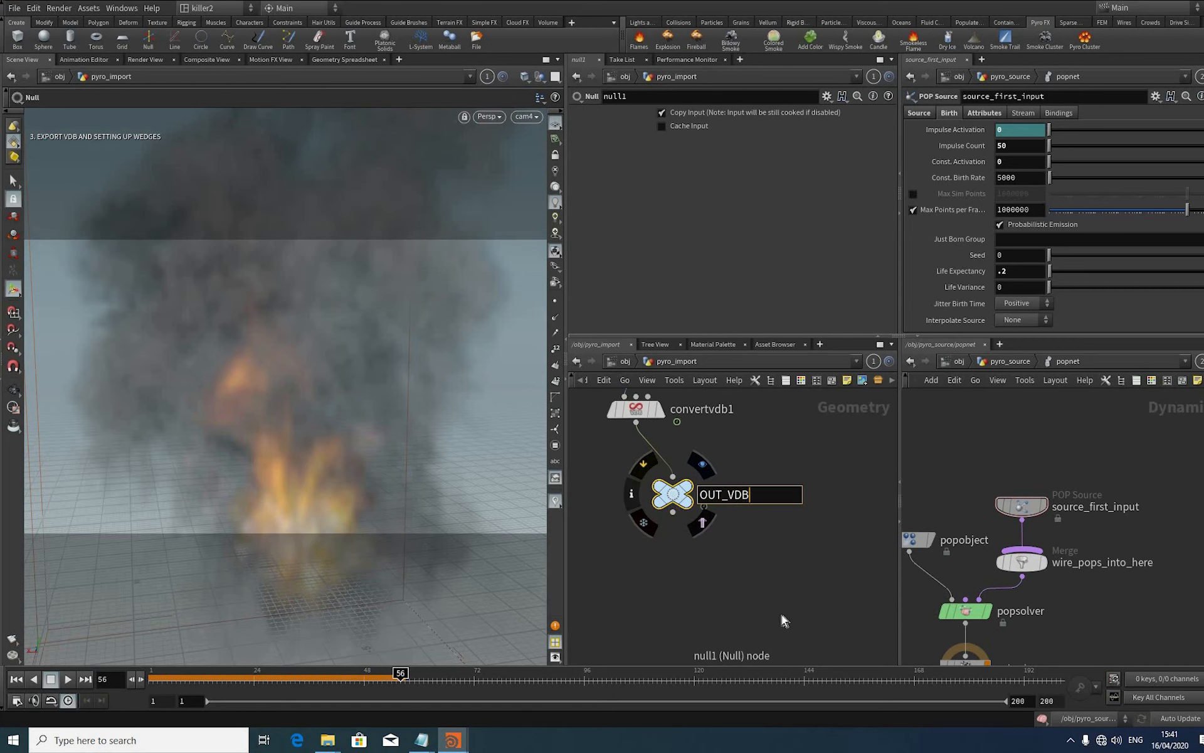
key("Return")
key("c")
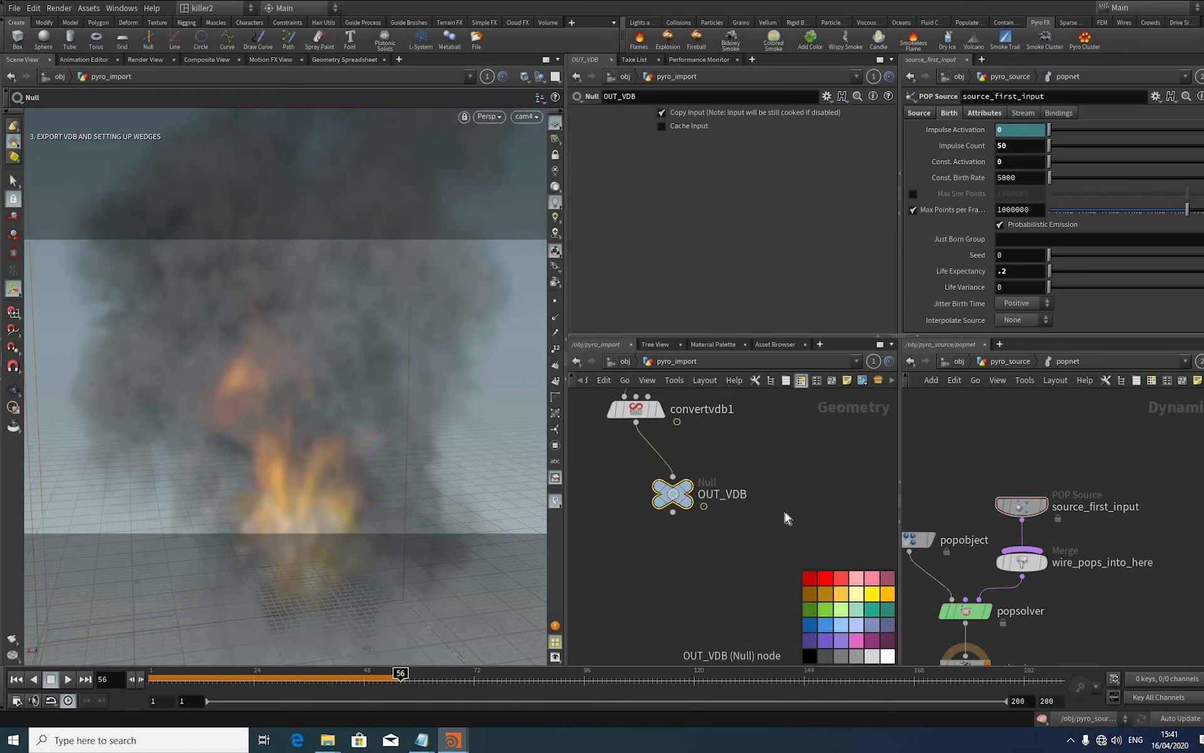
left_click(810, 655)
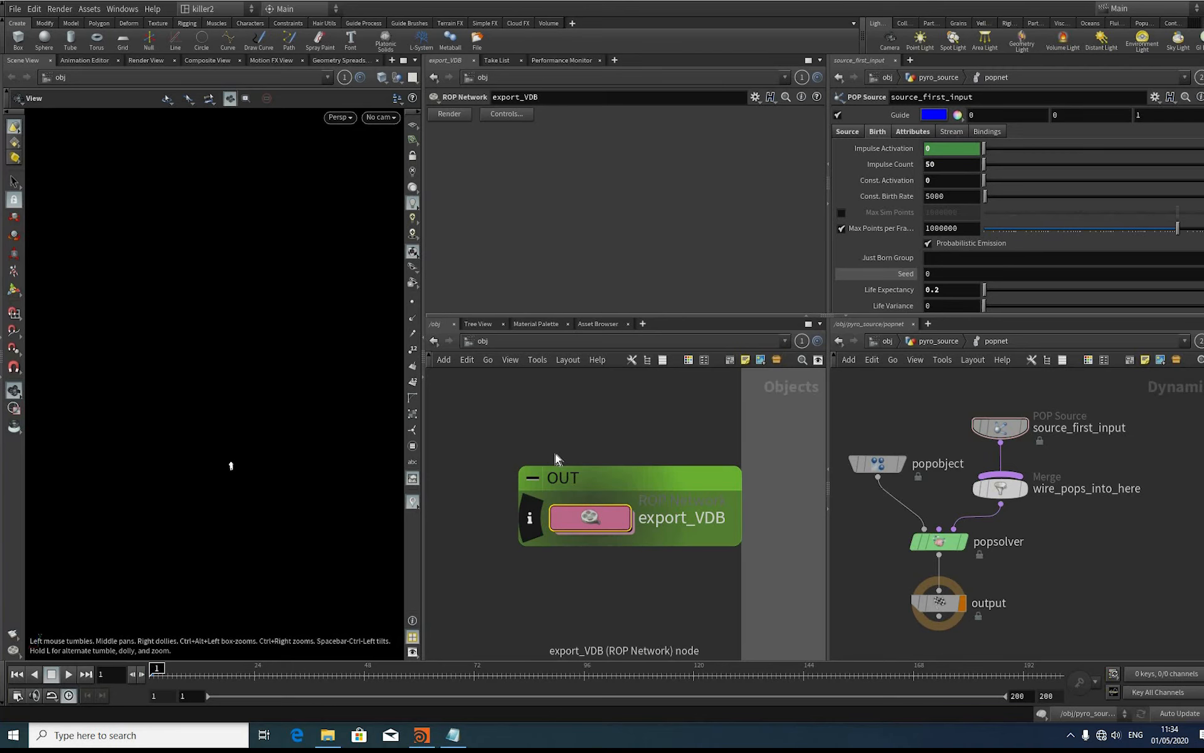
Step: Go inside the export_VDB ROP network and add a Wedge node
key("i")
key("Tab")
type("wed")
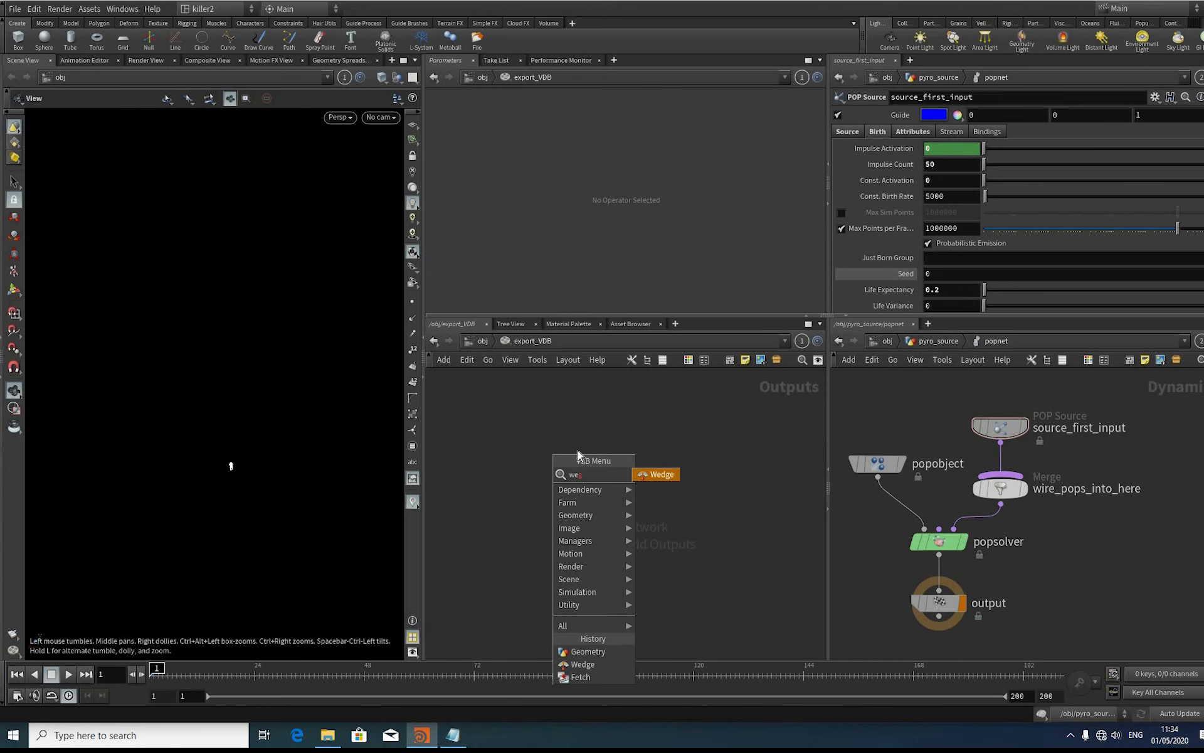
key("Return")
left_click(577, 451)
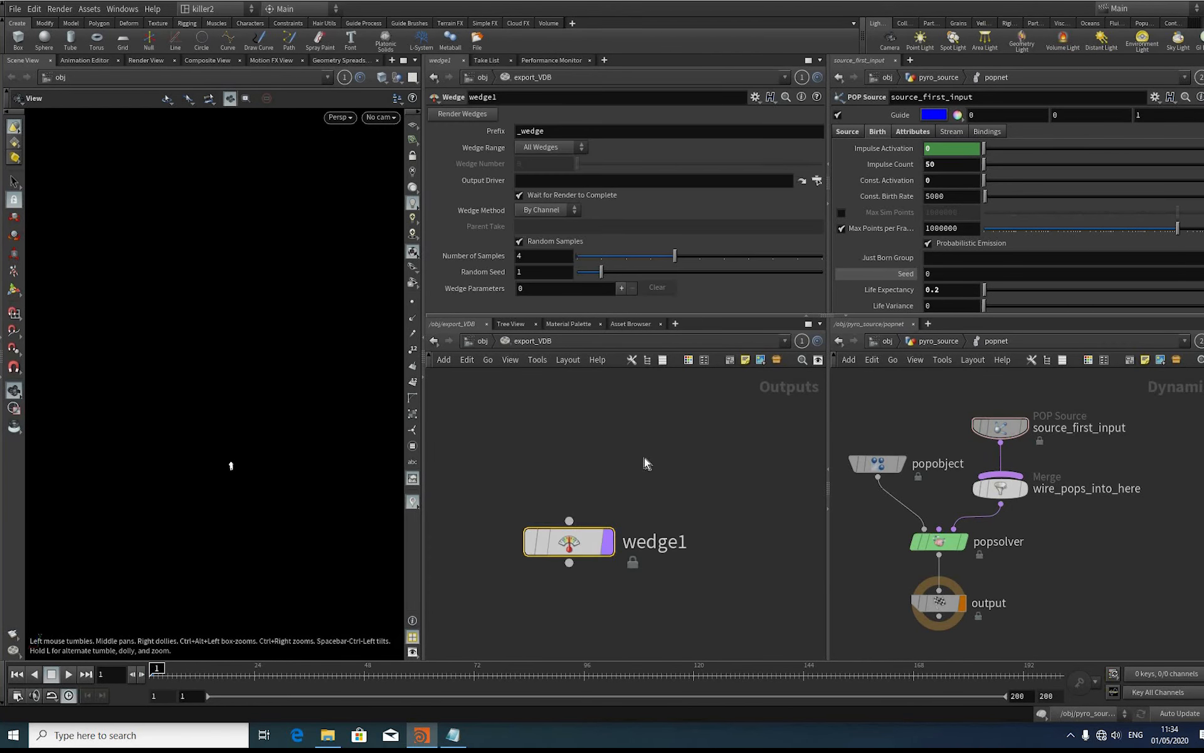
Step: Add a Geometry output node above wedge1 and rename it fire_cache
key("Tab")
type("ge")
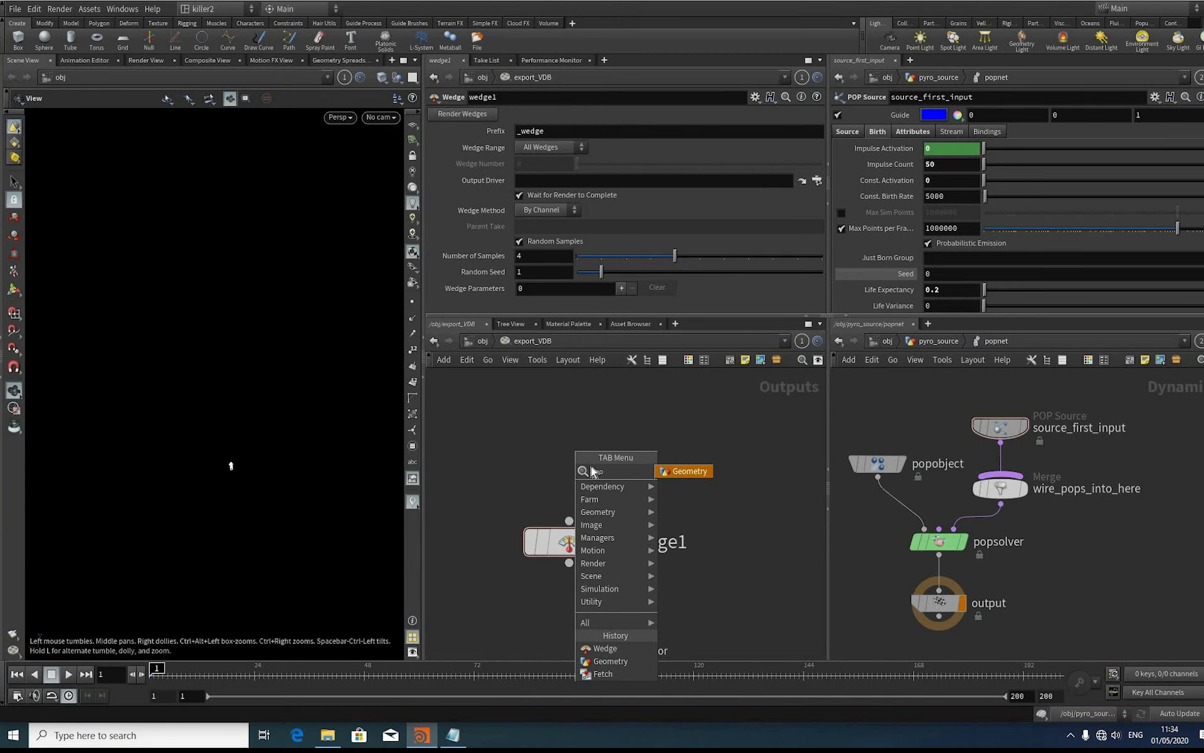
key("Return")
left_click(591, 465)
key("ctrl+a")
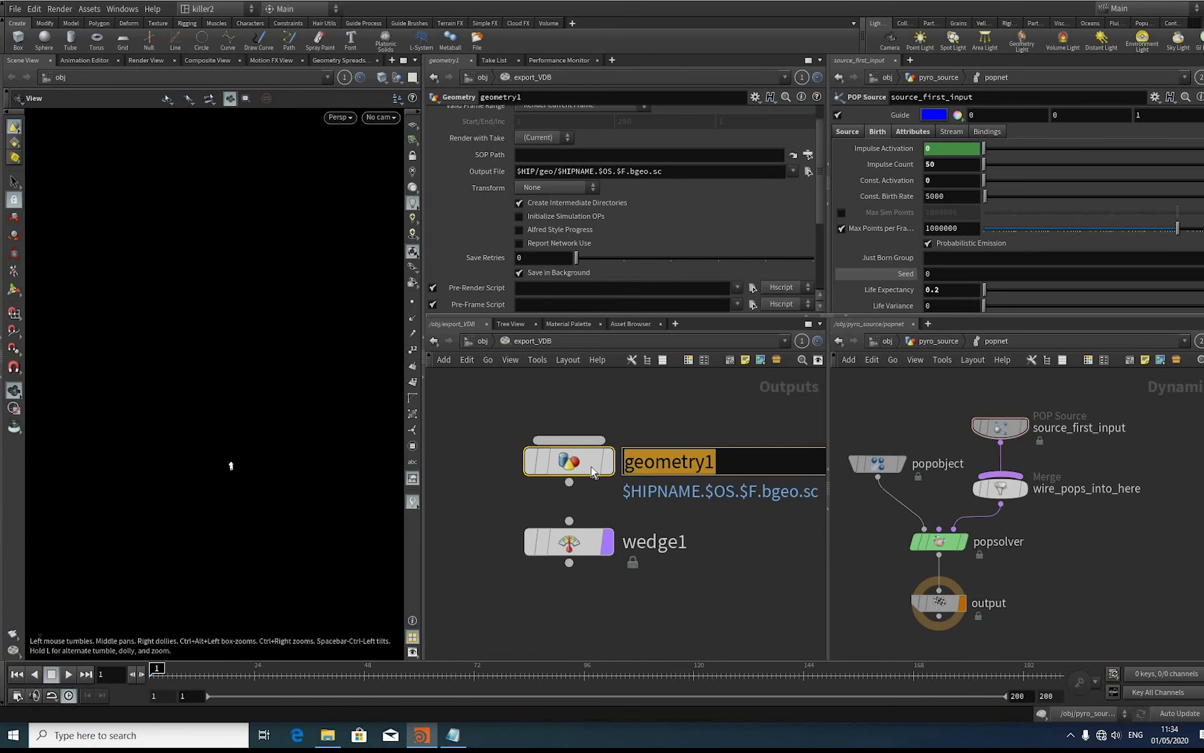
key("BackSpace")
type("fire")
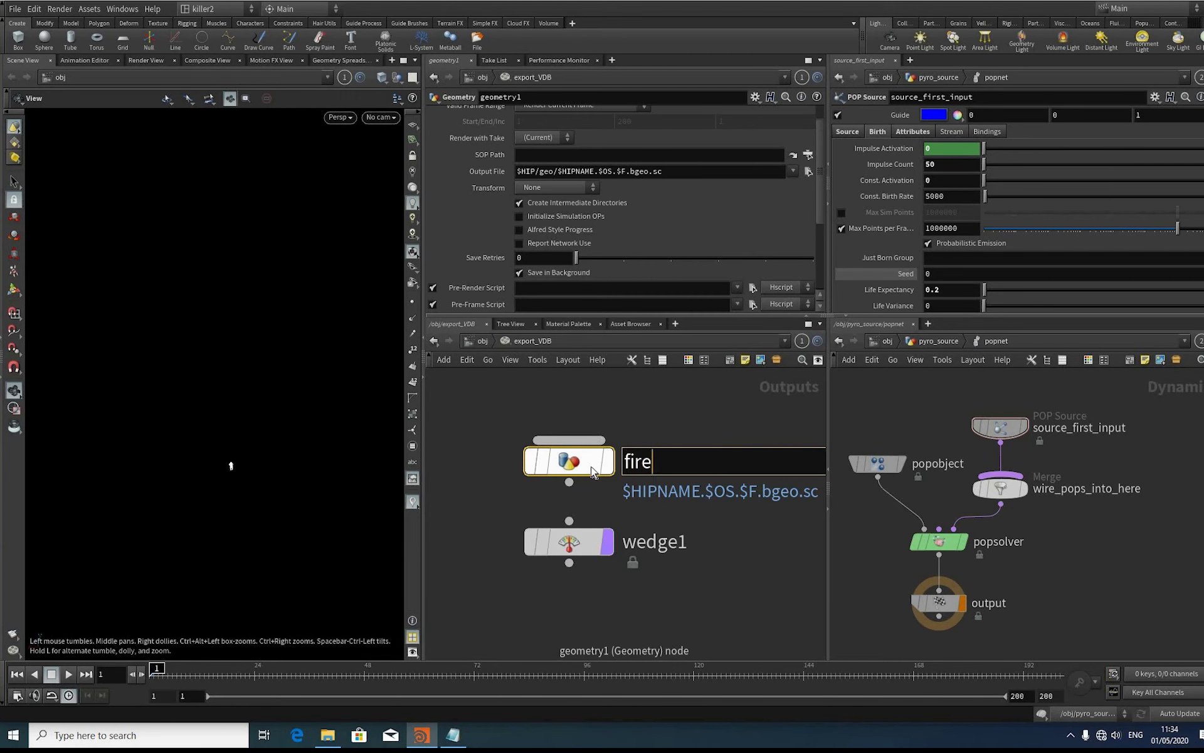
type("_ca")
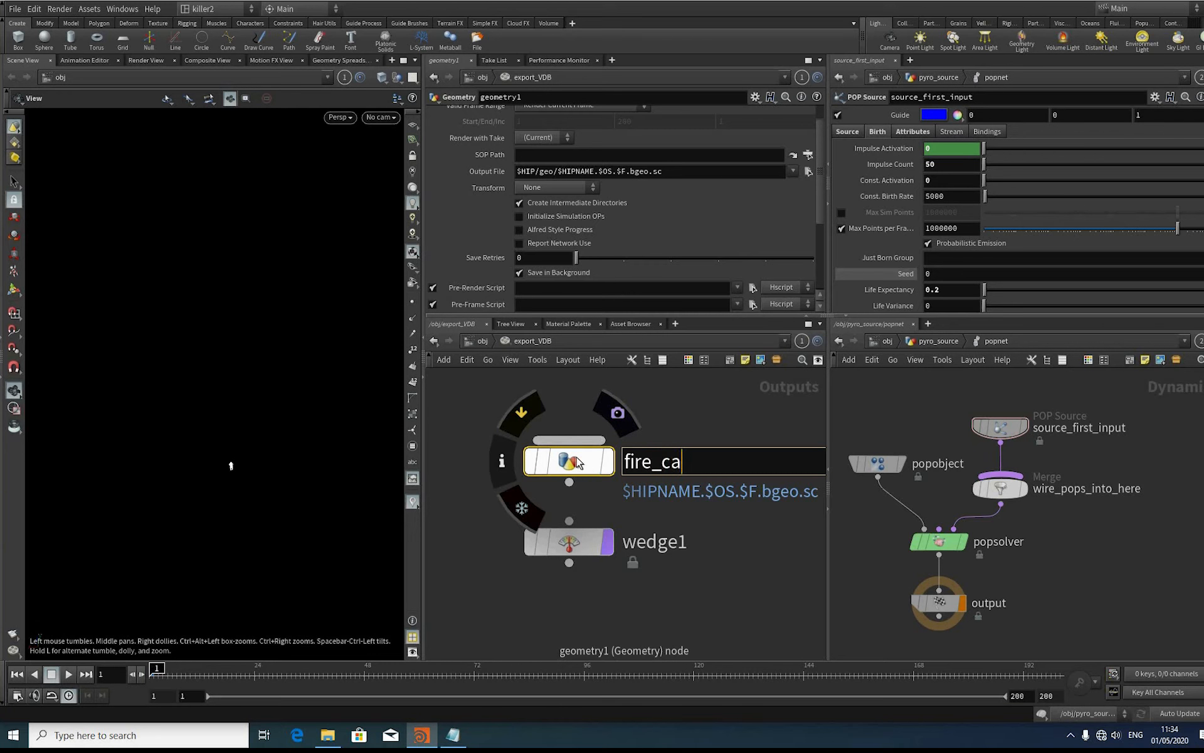
type("che")
key("Return")
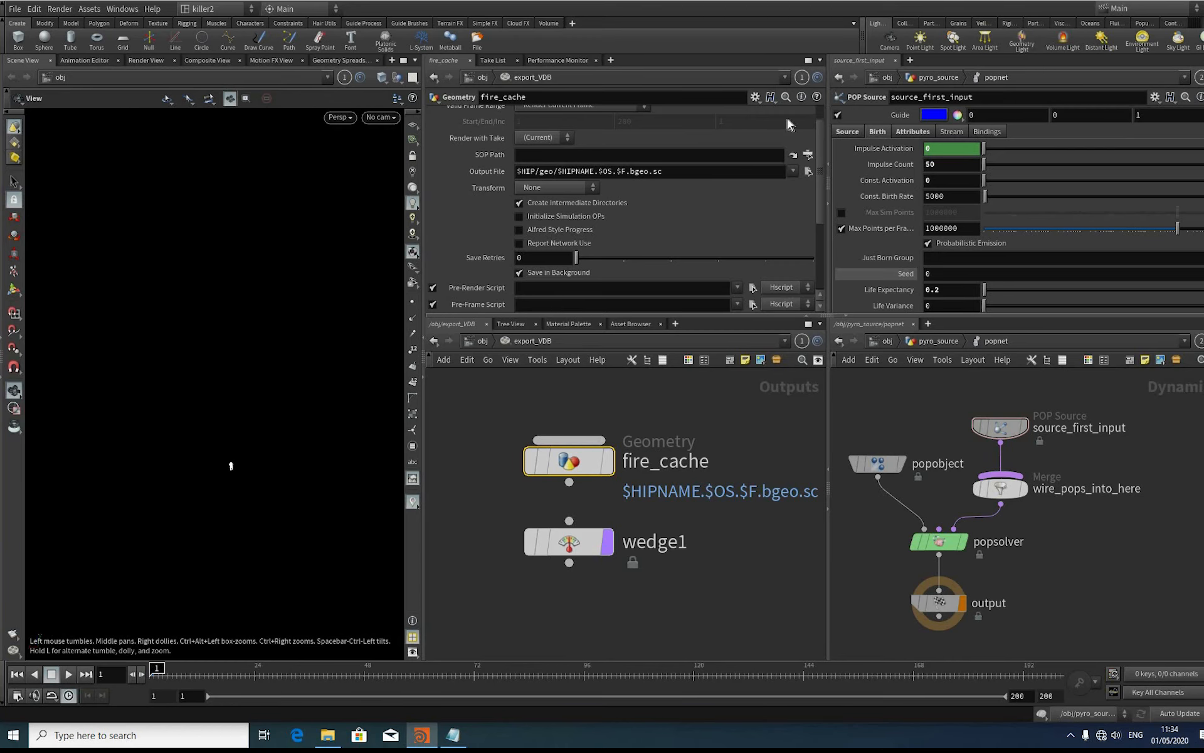
Step: Set the SOP Path of fire_cache to /obj/pyro_import/OUT_VDB
left_click(808, 154)
left_click(784, 136)
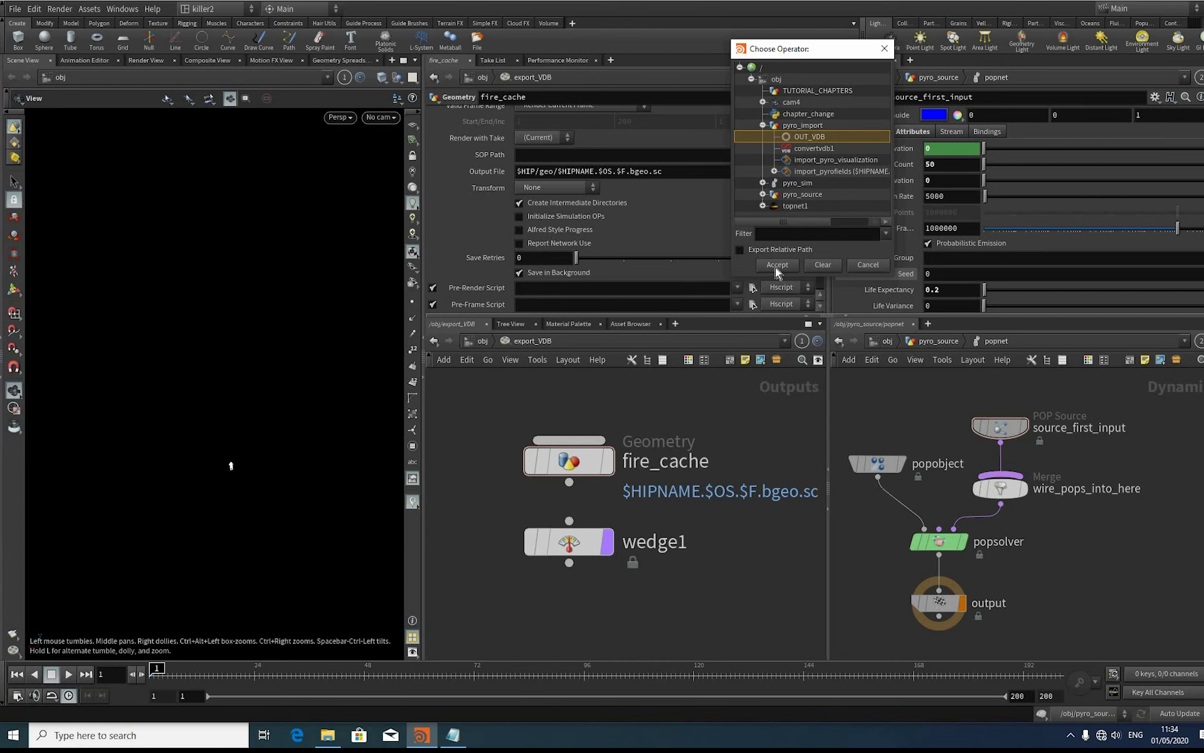
key("u")
left_click(560, 542)
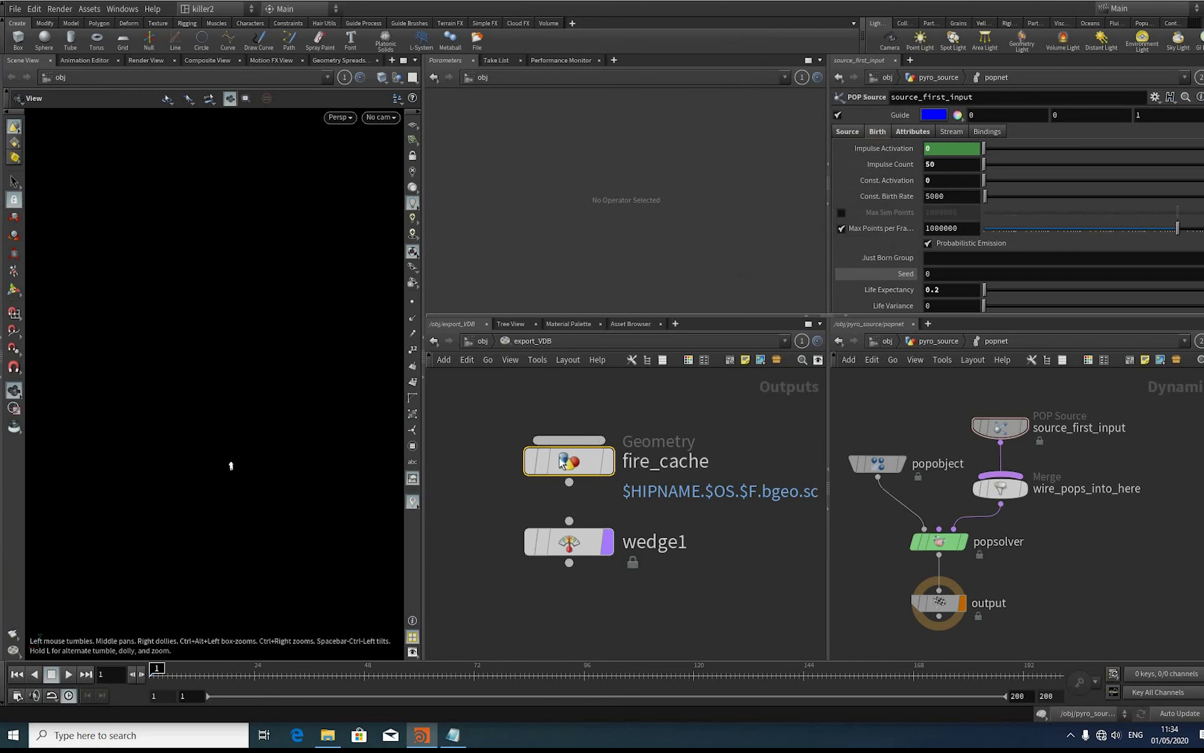
left_click(466, 114)
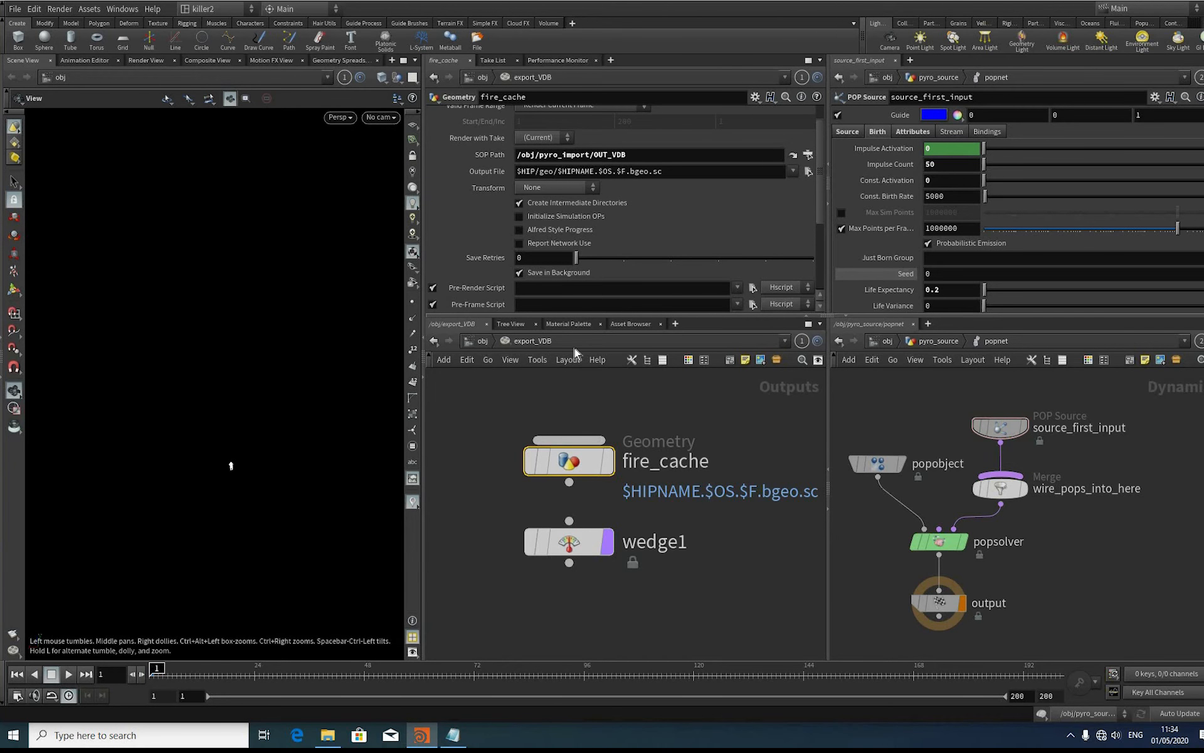
Step: Turn off Random Samples on the wedge1 output node and add one wedge parameter entry
left_click(569, 541)
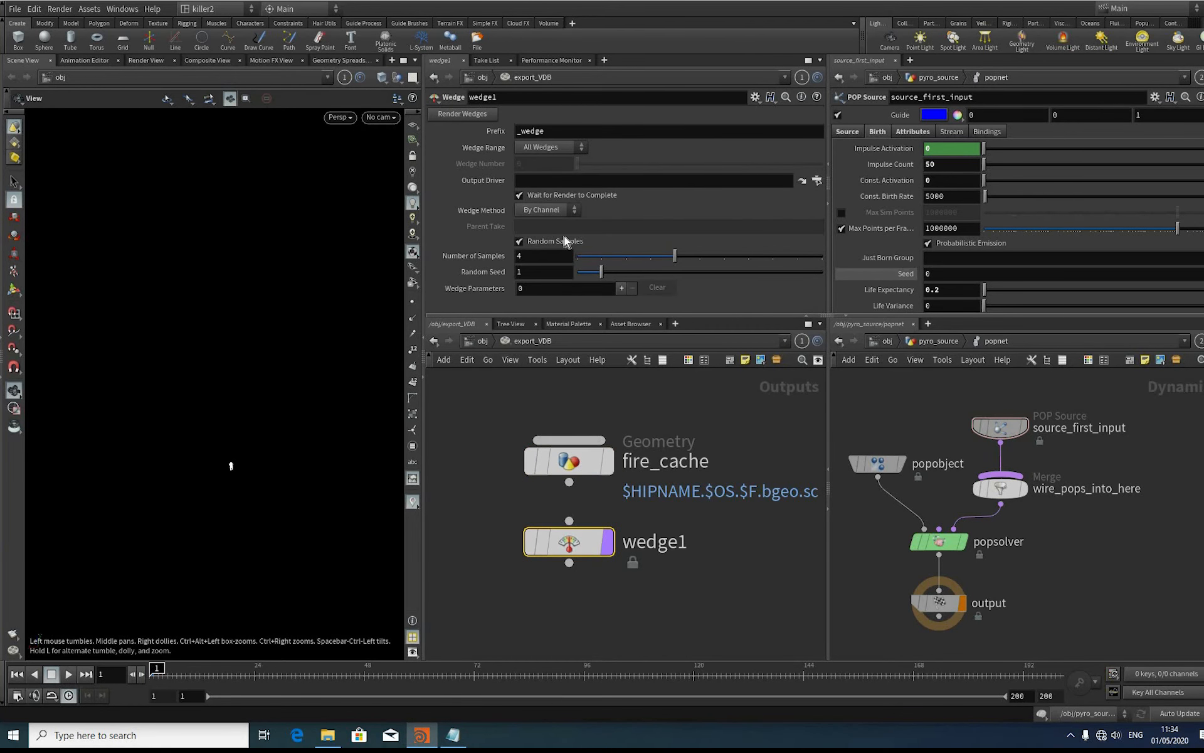
left_click(569, 461)
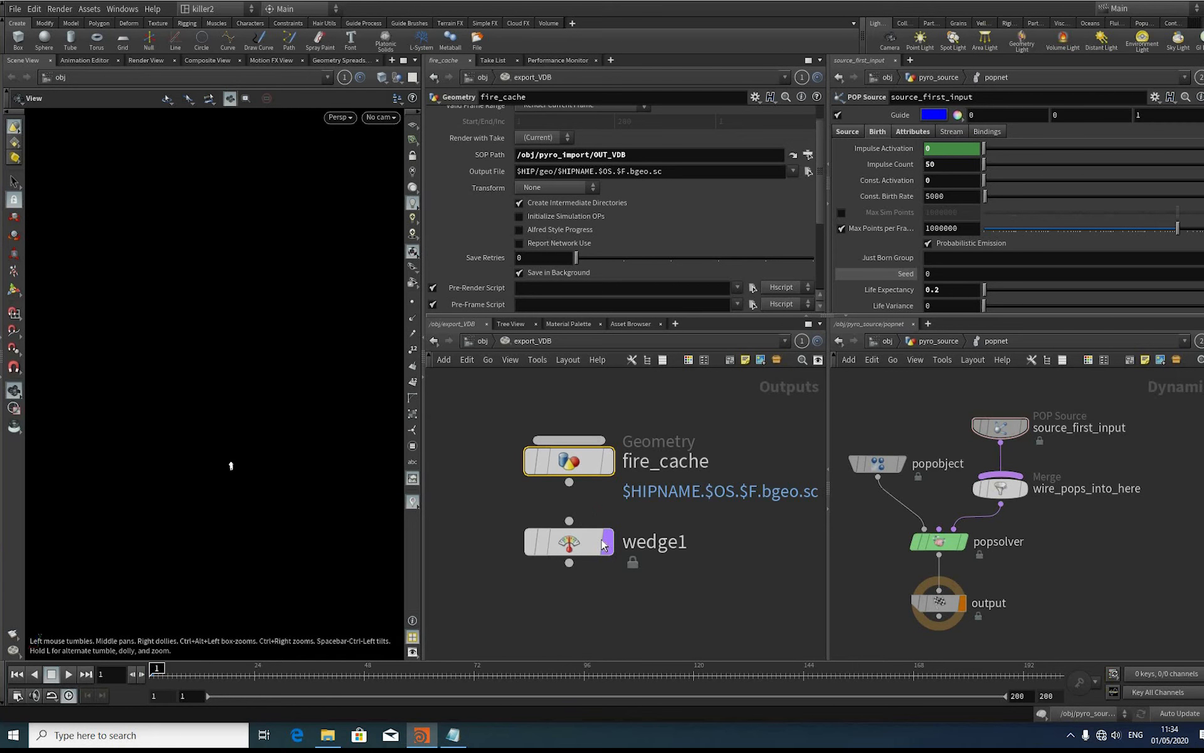
left_click(644, 548)
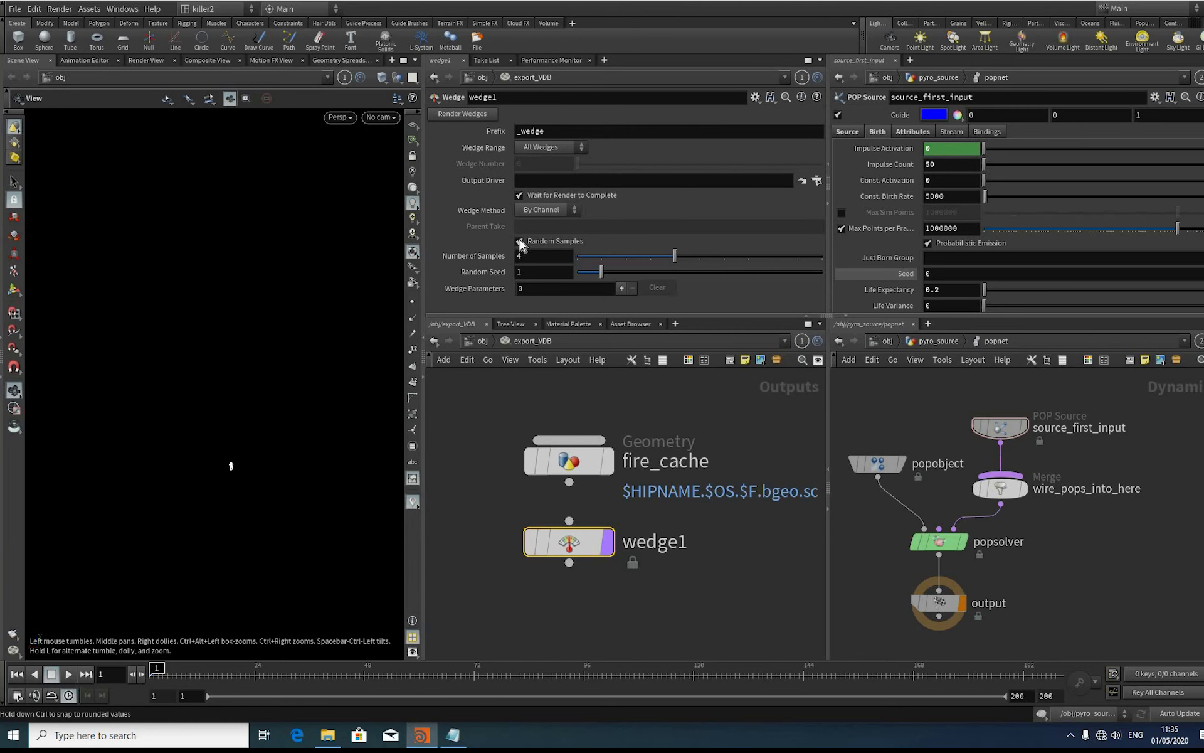
left_click(573, 244)
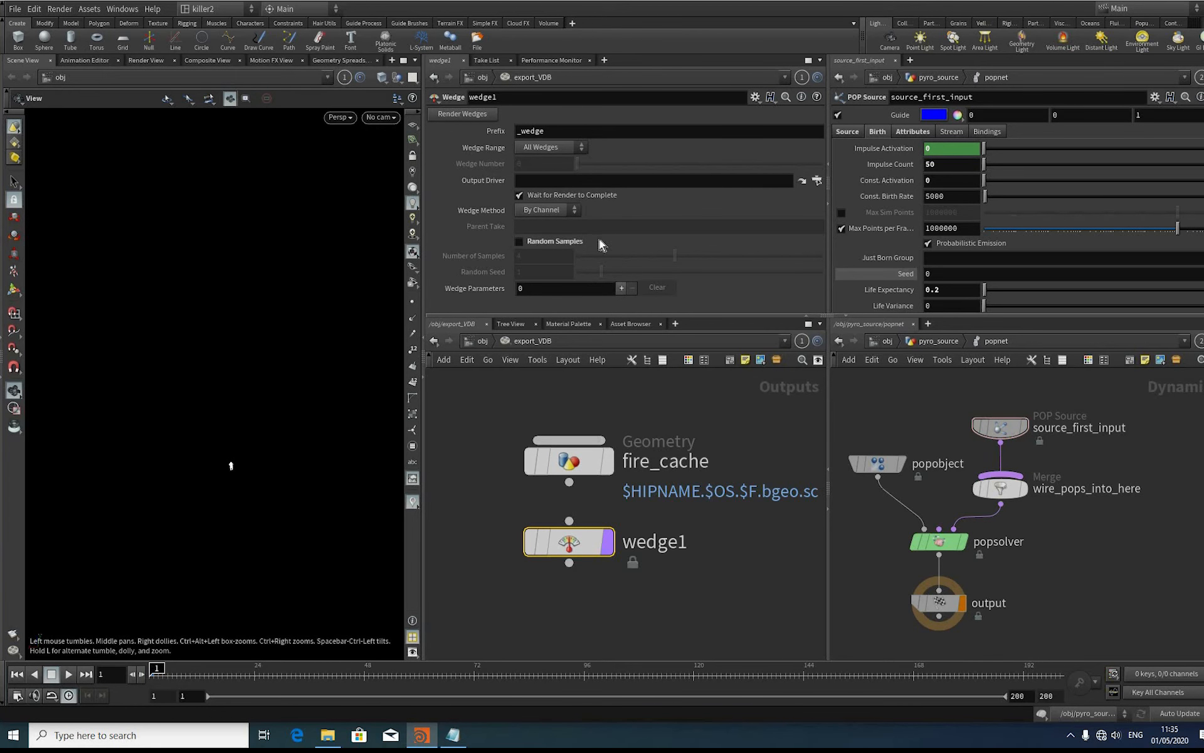
left_click(621, 288)
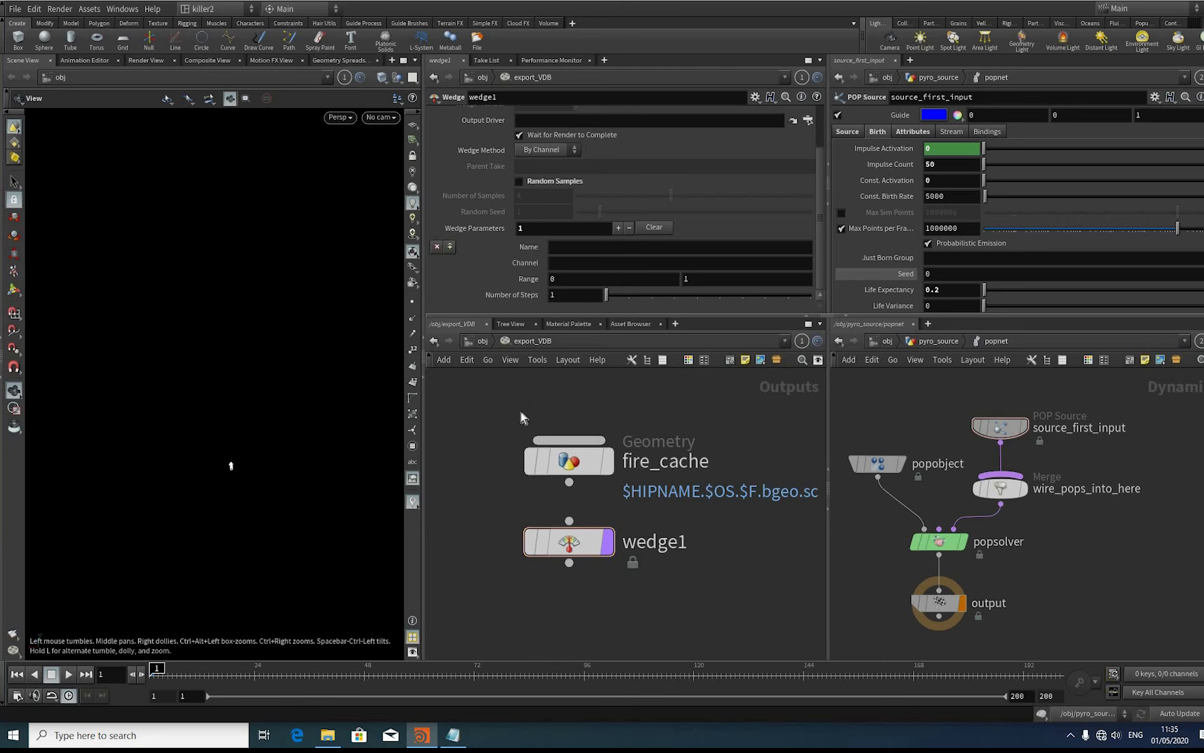
Step: Return to the obj level, add a new TOP Network and go inside it
key("u")
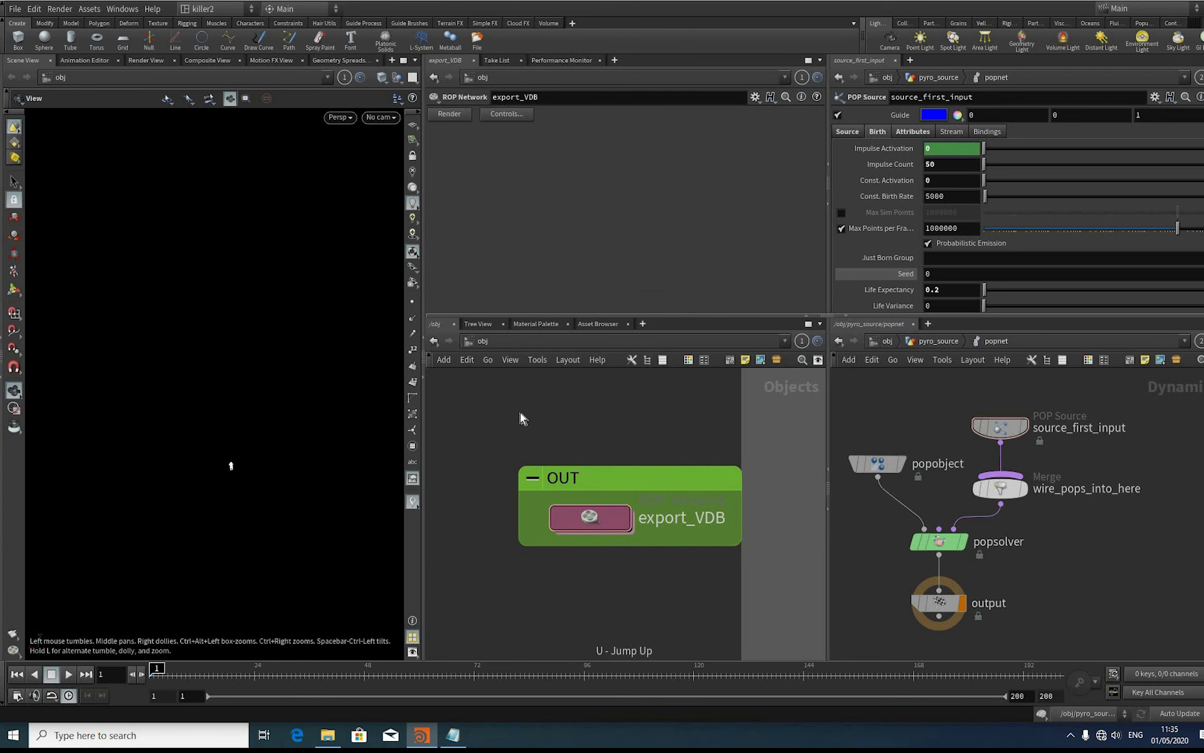
key("Tab")
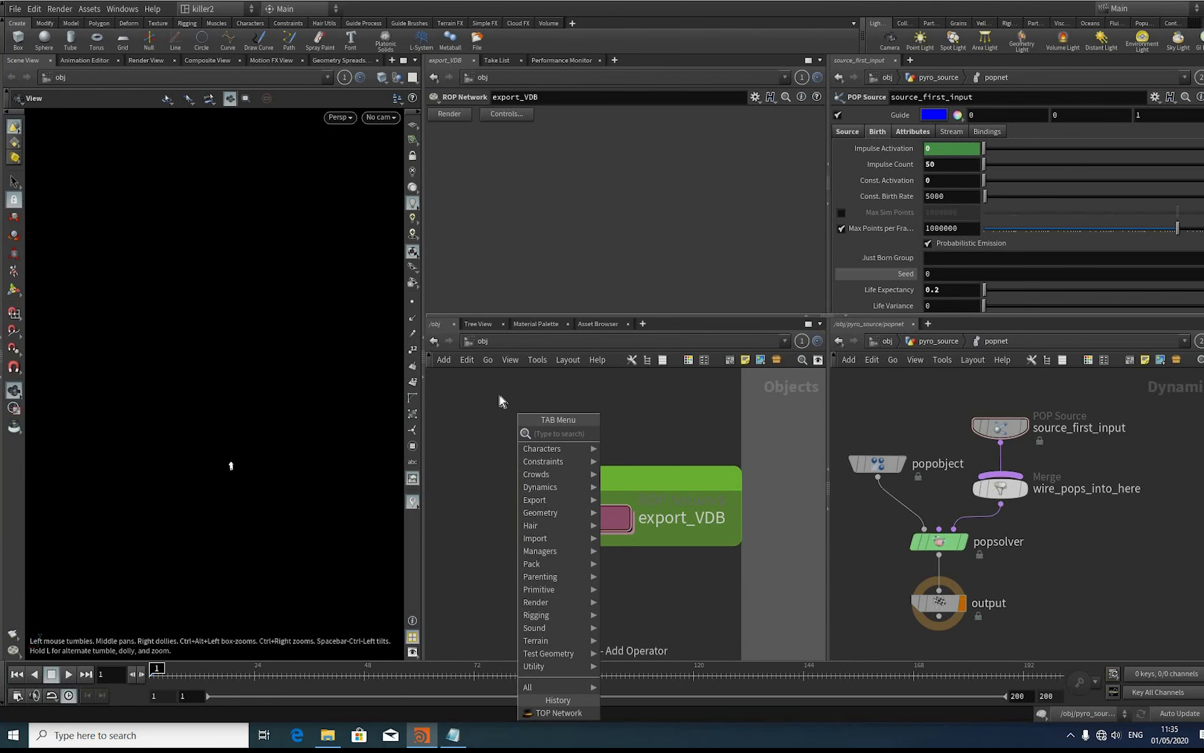
type("top")
key("Escape")
key("Tab")
type("to")
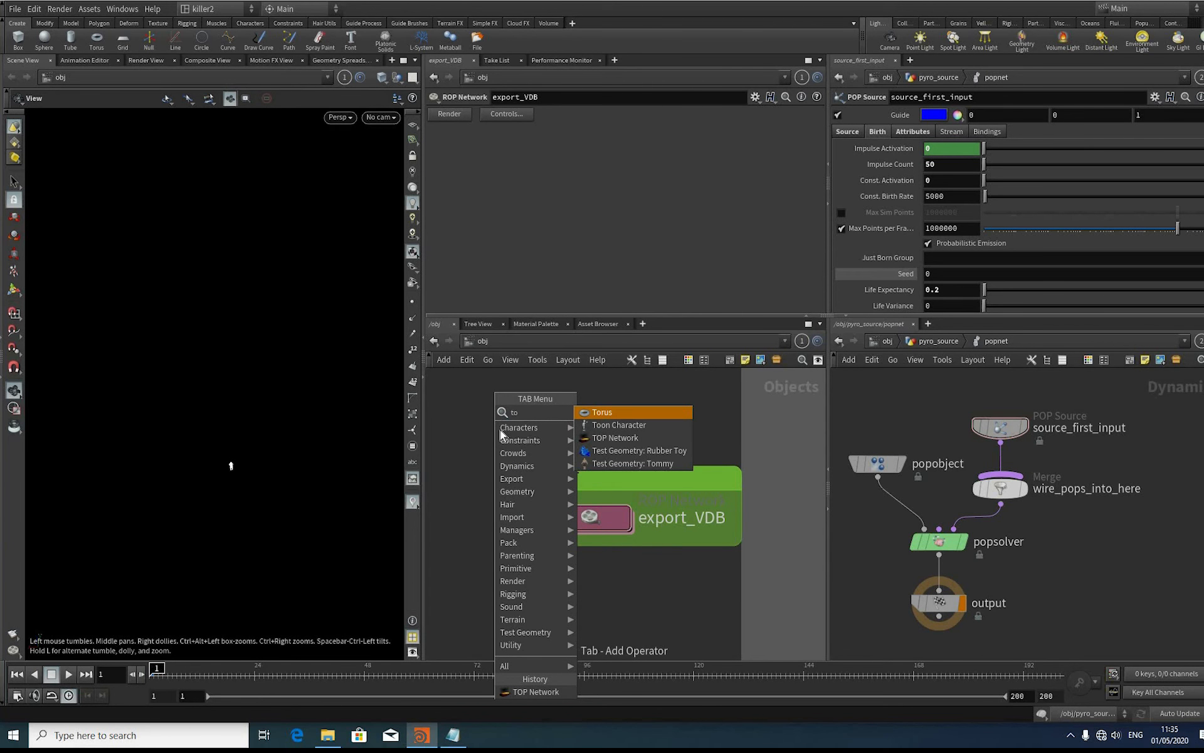
key("Down")
key("Down")
key("Return")
left_click(501, 430)
double_click(500, 430)
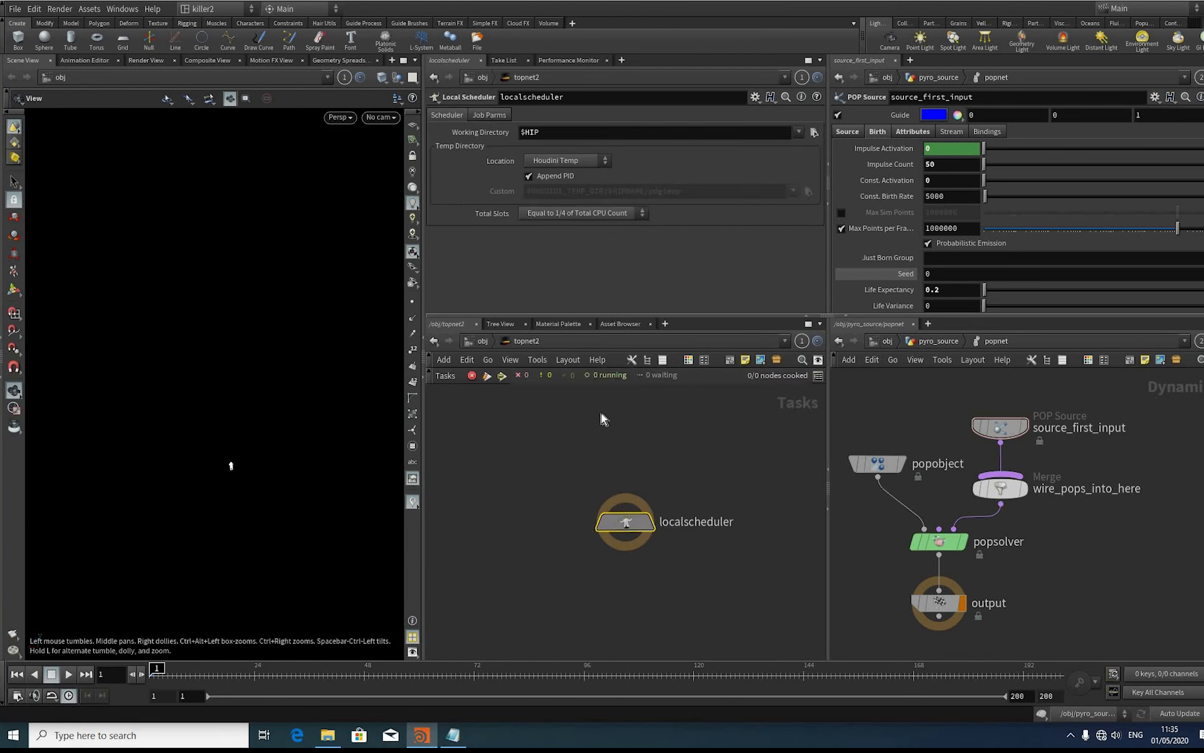
Step: Add a Wedge node beside the localscheduler in the new TOP network
key("Tab")
type("we")
key("Down")
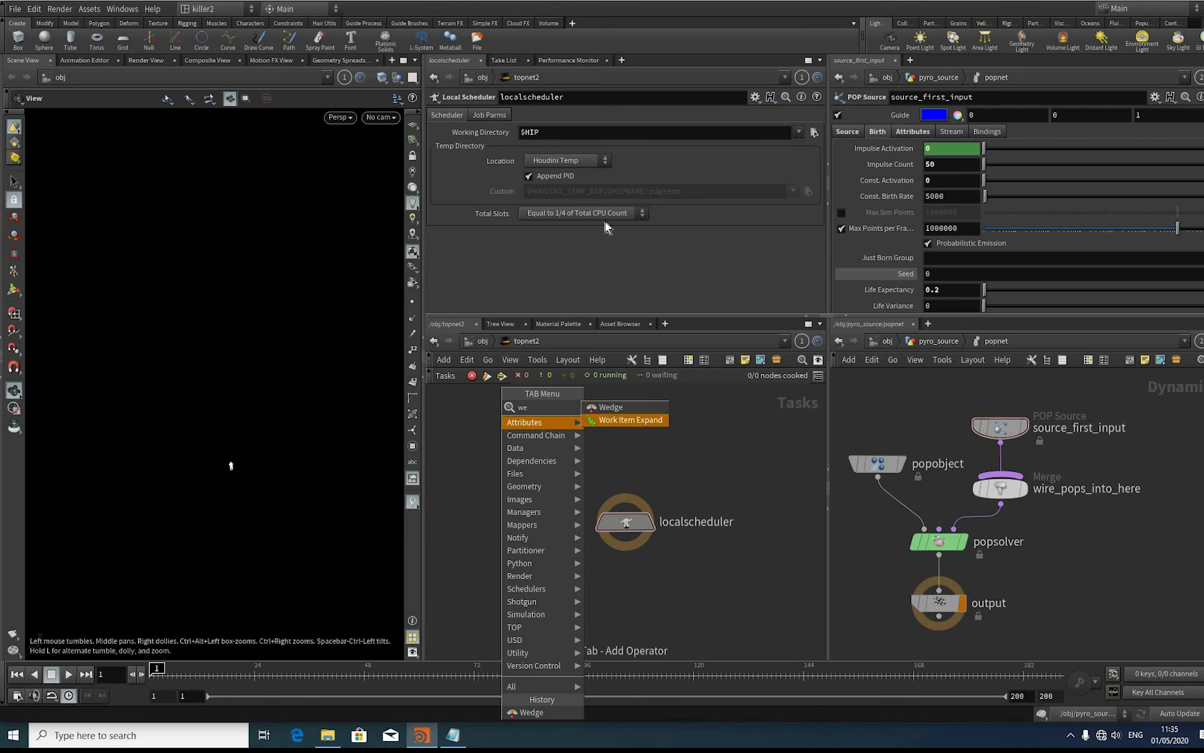
key("Up")
key("Return")
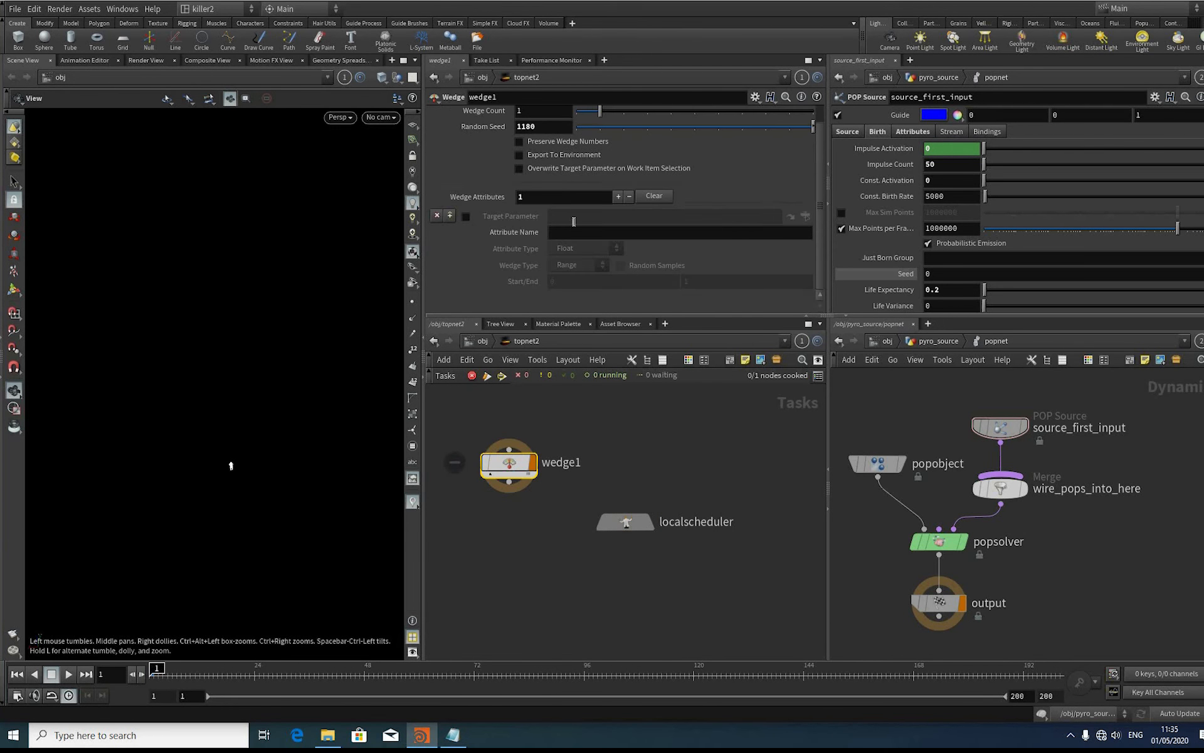
Step: Set the wedge attribute's Target Parameter to the Seed of source_first_input in the pyro_source popnet
left_click(806, 218)
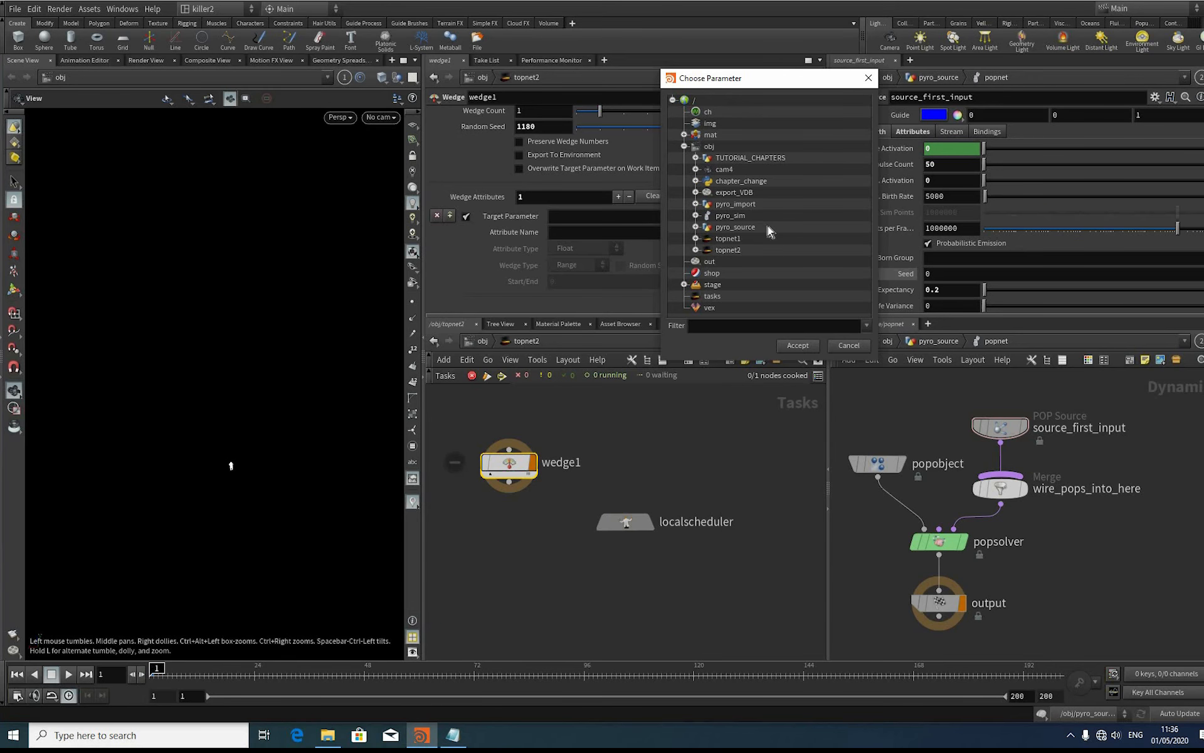
left_click(696, 226)
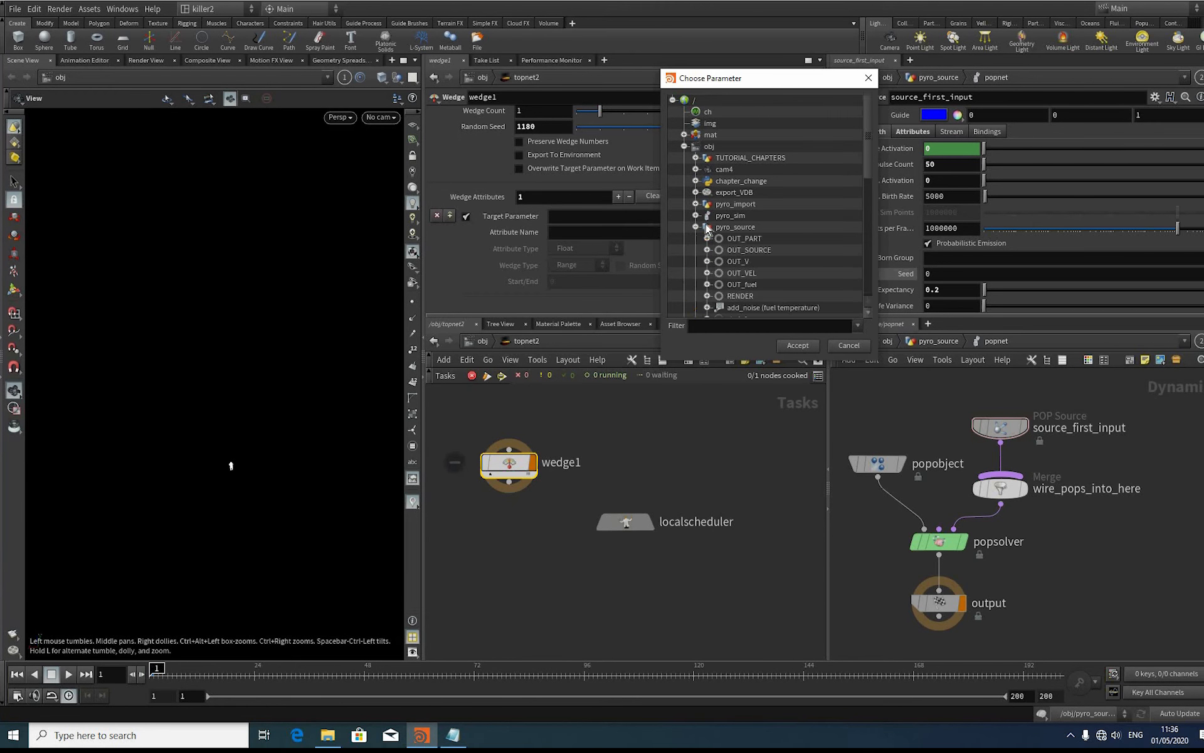
scroll(782, 241, "down", 3)
scroll(782, 241, "down", 1)
left_click(707, 224)
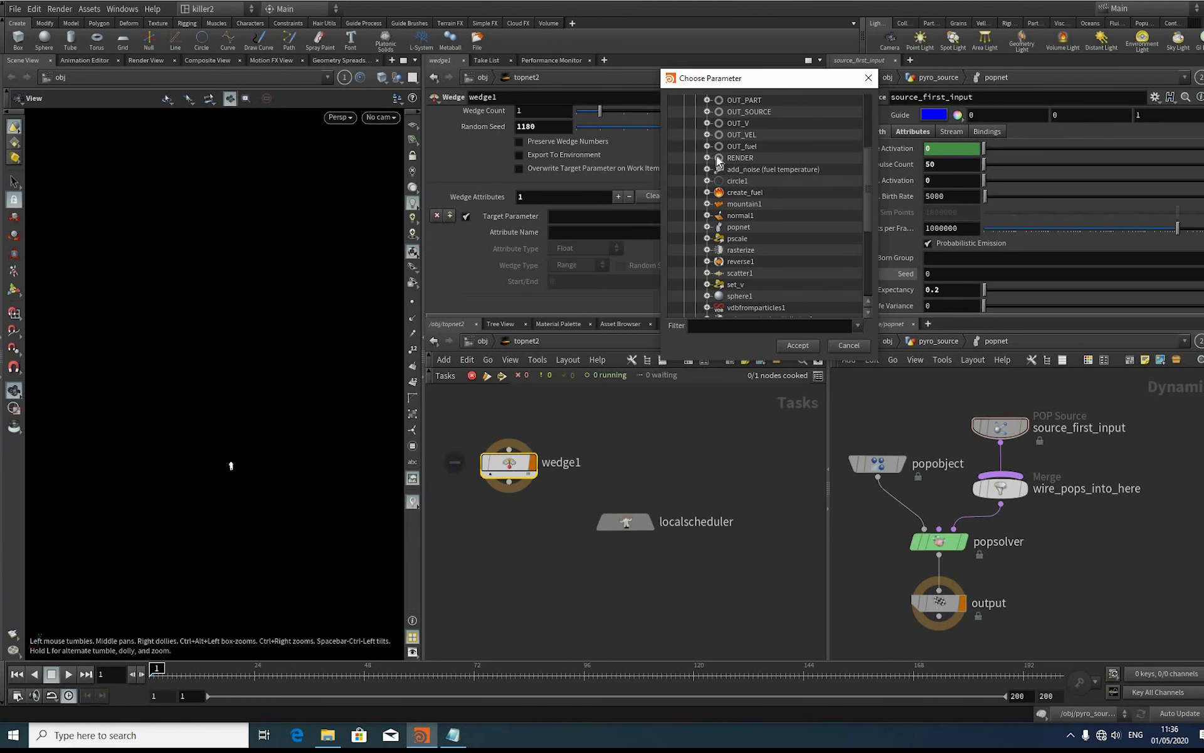
left_click(719, 270)
scroll(756, 251, "down", 3)
left_click(730, 200)
scroll(756, 251, "down", 3)
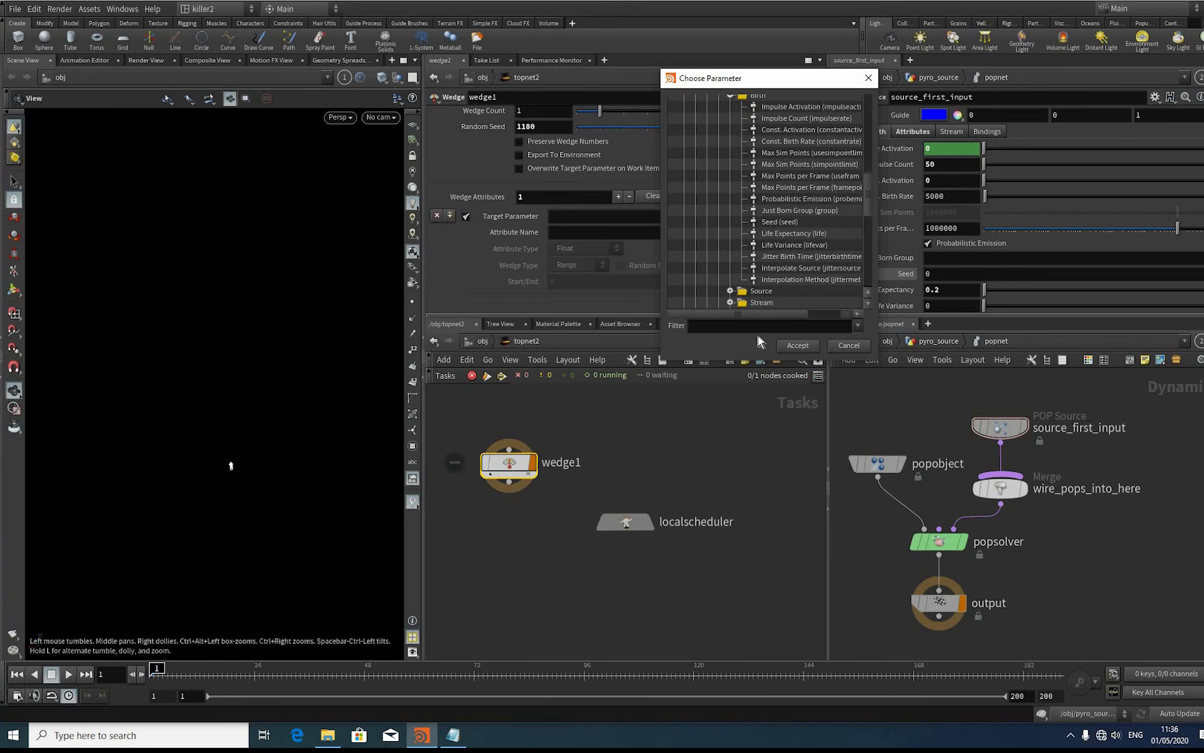
left_click(773, 219)
key("Return")
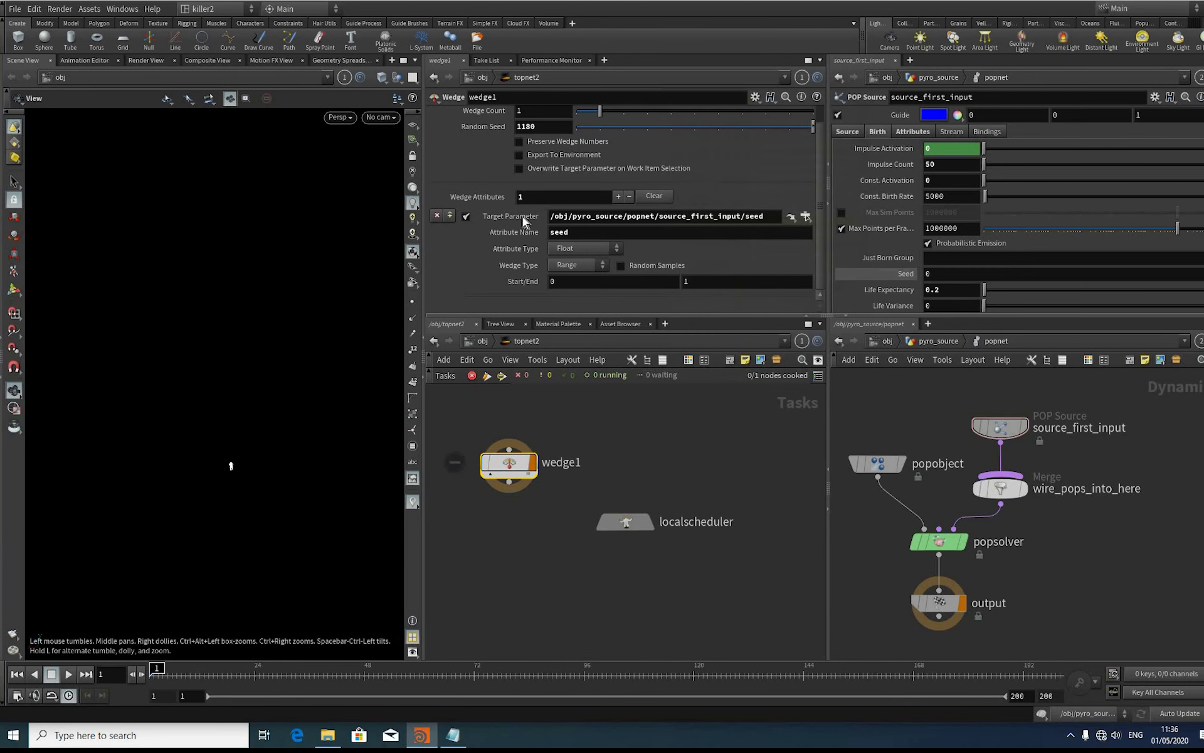